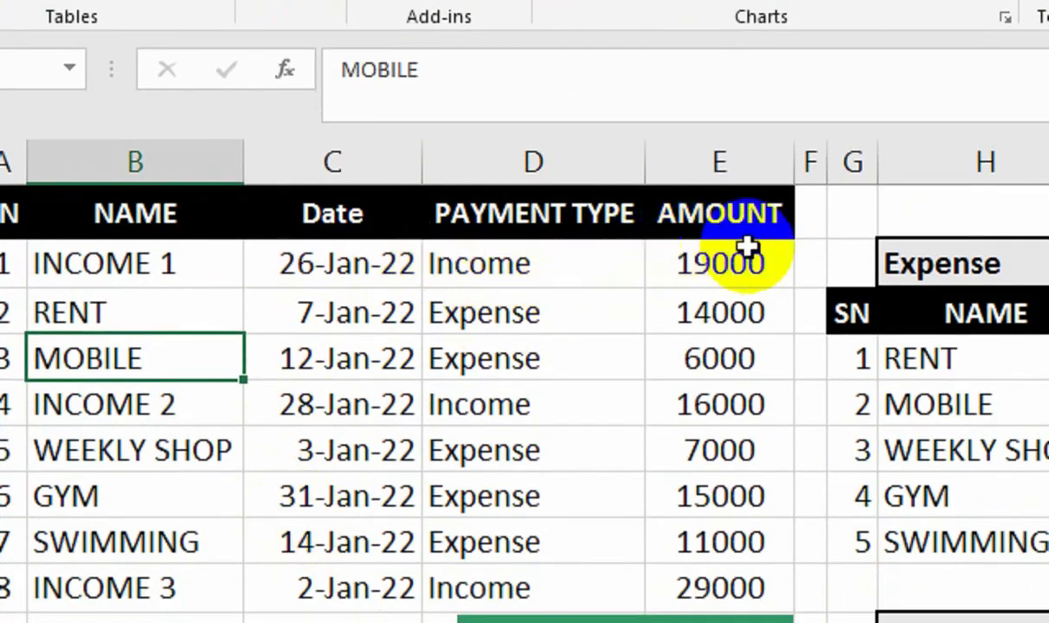
Set the payment type selector in H2 to INCOME
{"action": "left_click", "coordinate": [951, 262]}
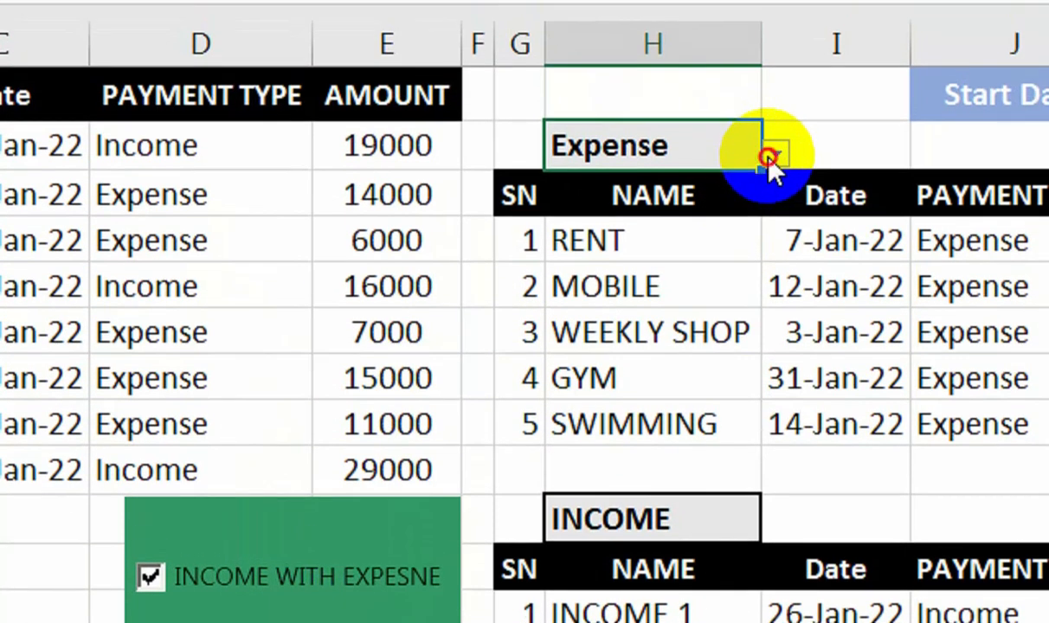
{"action": "left_click", "coordinate": [776, 121]}
{"action": "left_click", "coordinate": [740, 160]}
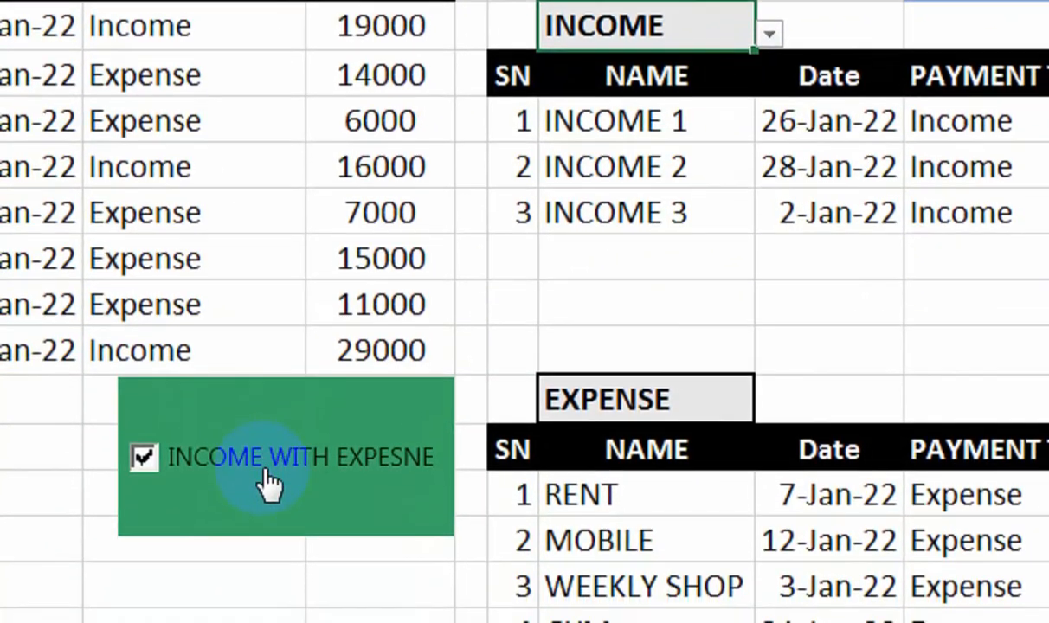
Turn off the INCOME WITH EXPESNE checkbox and set the H2 selector to Expense
{"action": "left_click", "coordinate": [269, 482]}
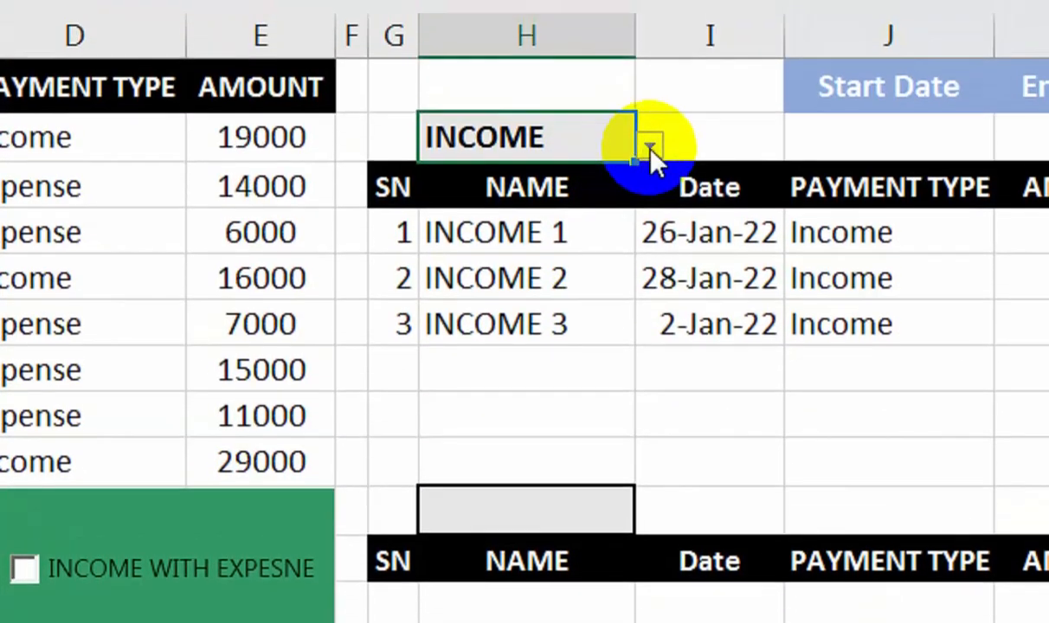
{"action": "left_click", "coordinate": [709, 5]}
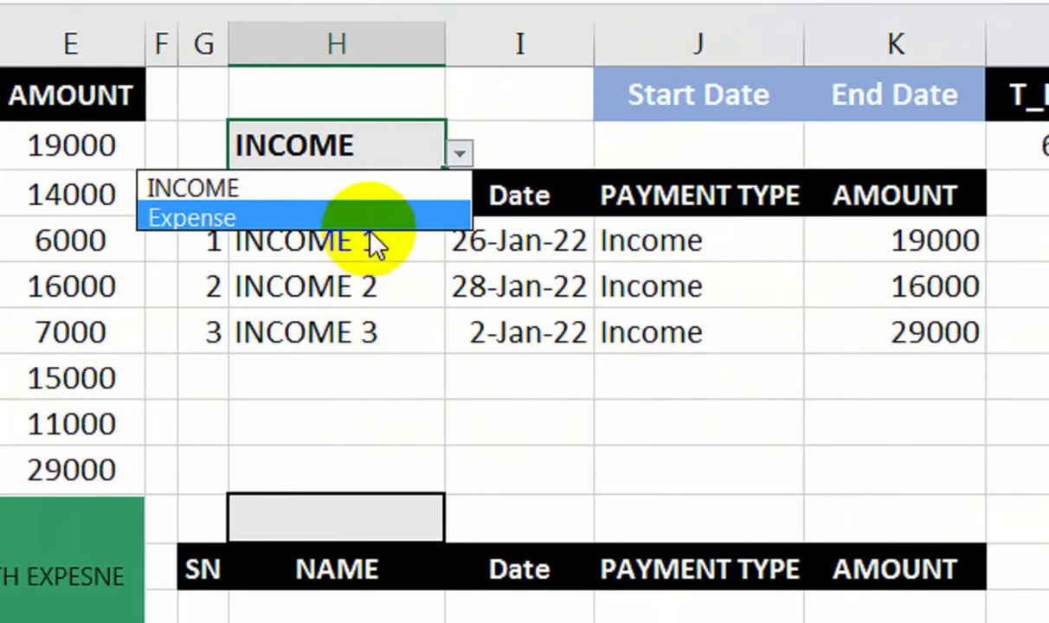
{"action": "left_click", "coordinate": [379, 206]}
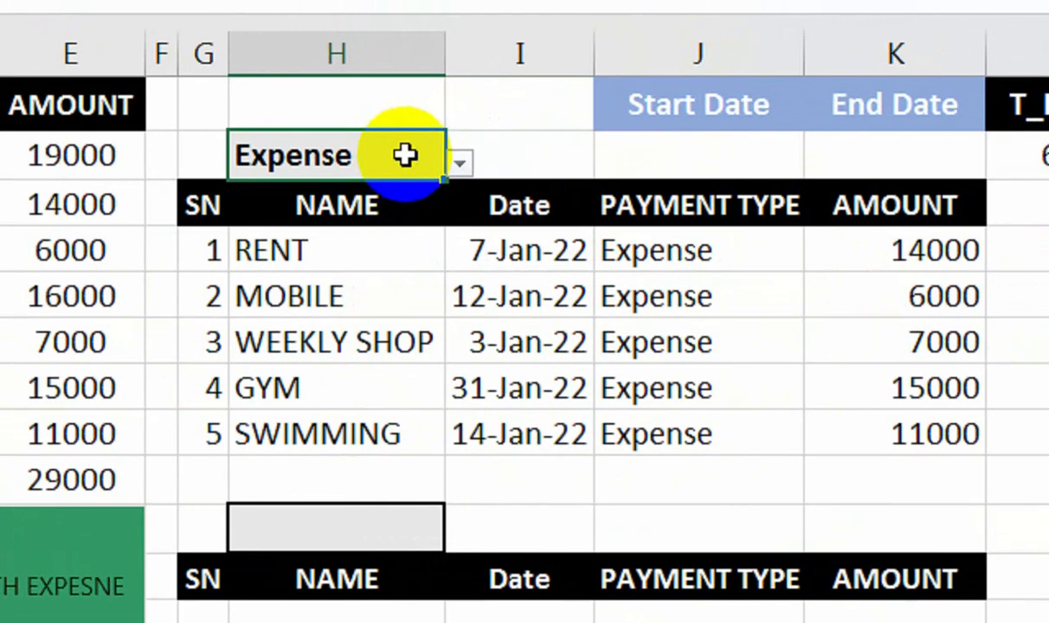
Set the H2 selector back to INCOME and turn on the INCOME WITH EXPESNE checkbox
{"action": "left_click", "coordinate": [458, 153]}
{"action": "left_click", "coordinate": [397, 199]}
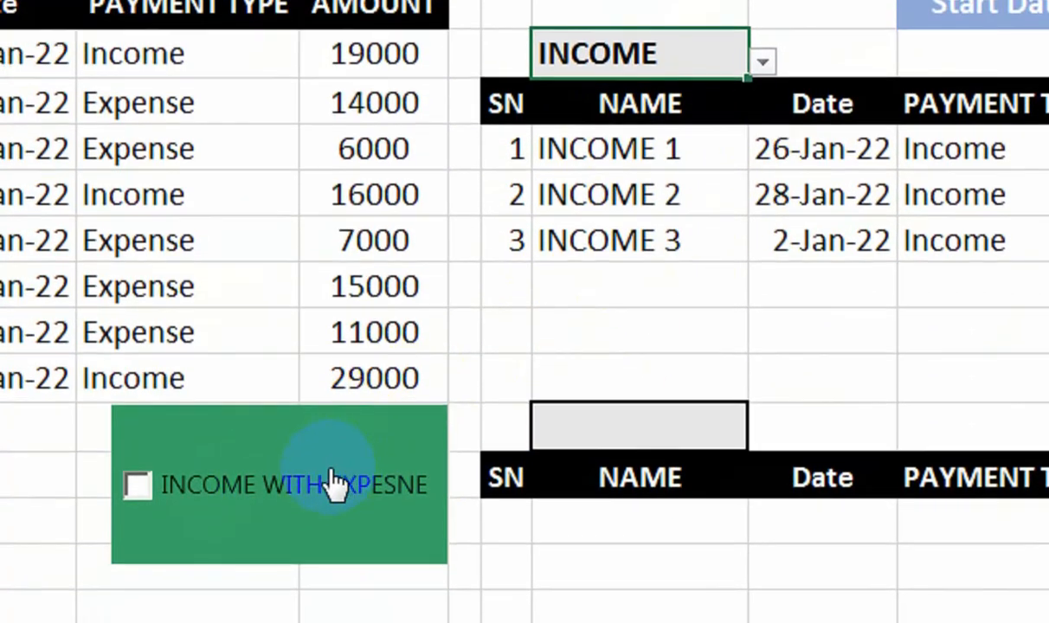
{"action": "left_click", "coordinate": [288, 509]}
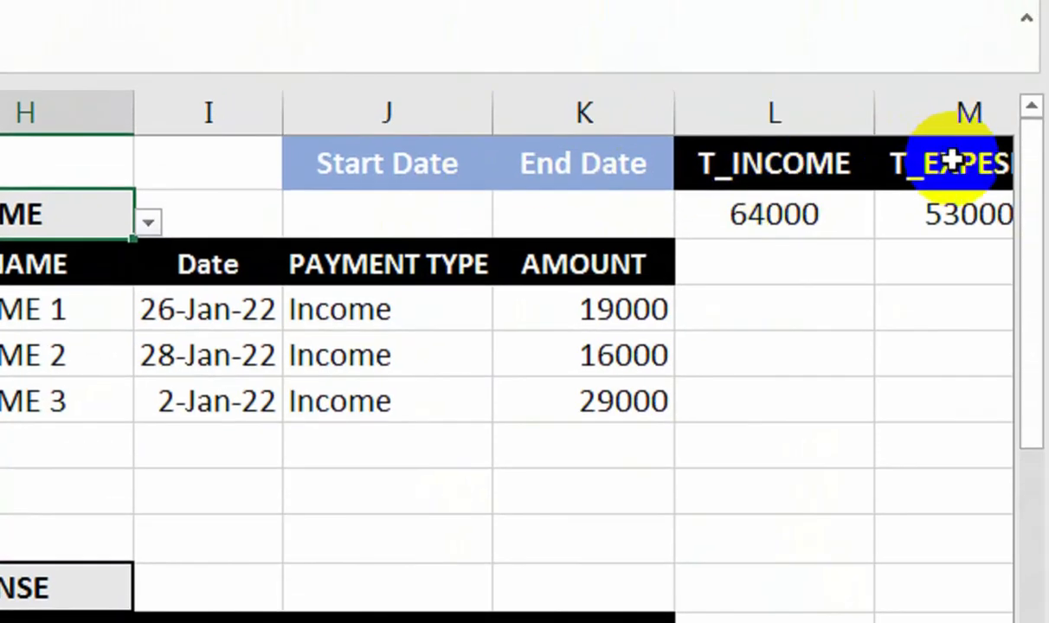
Try to enter 1-JAN-22 as the start date in J2
{"action": "left_click", "coordinate": [429, 214]}
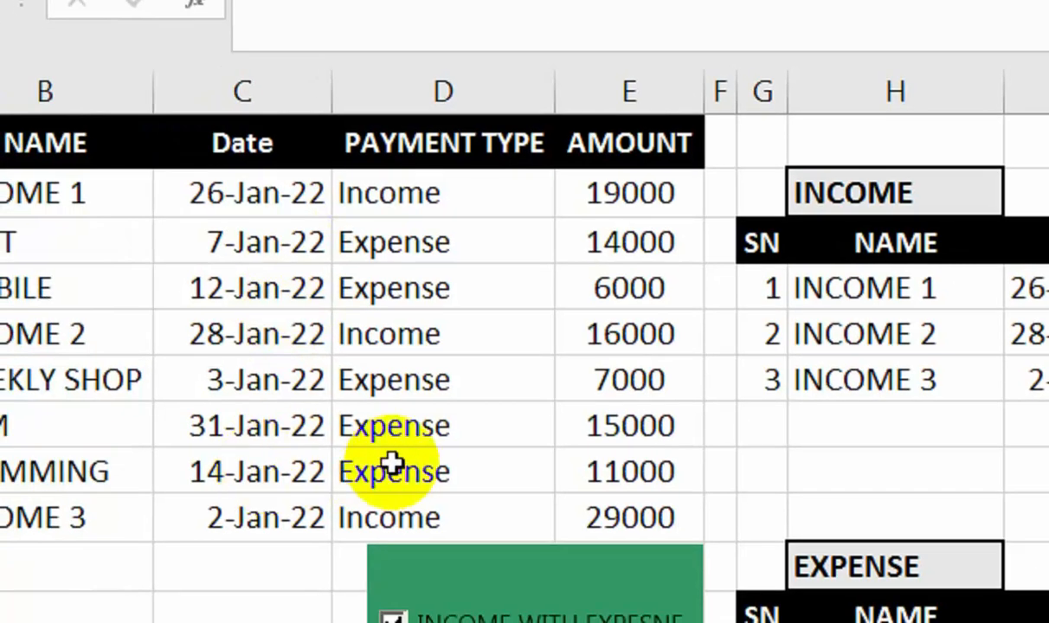
{"action": "left_click", "coordinate": [292, 192]}
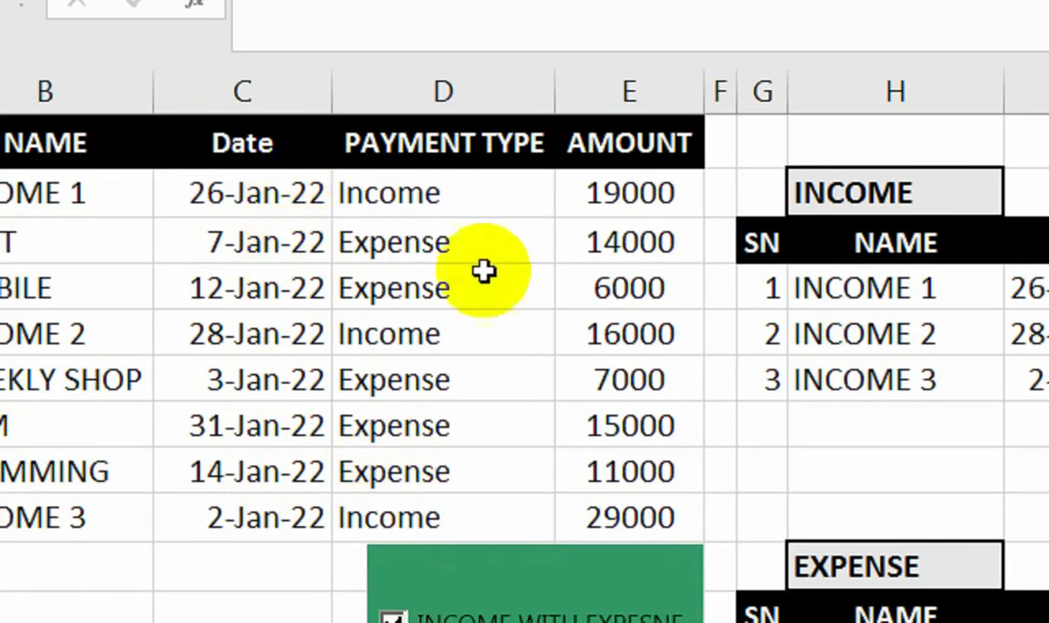
{"action": "type", "text": "1-J"}
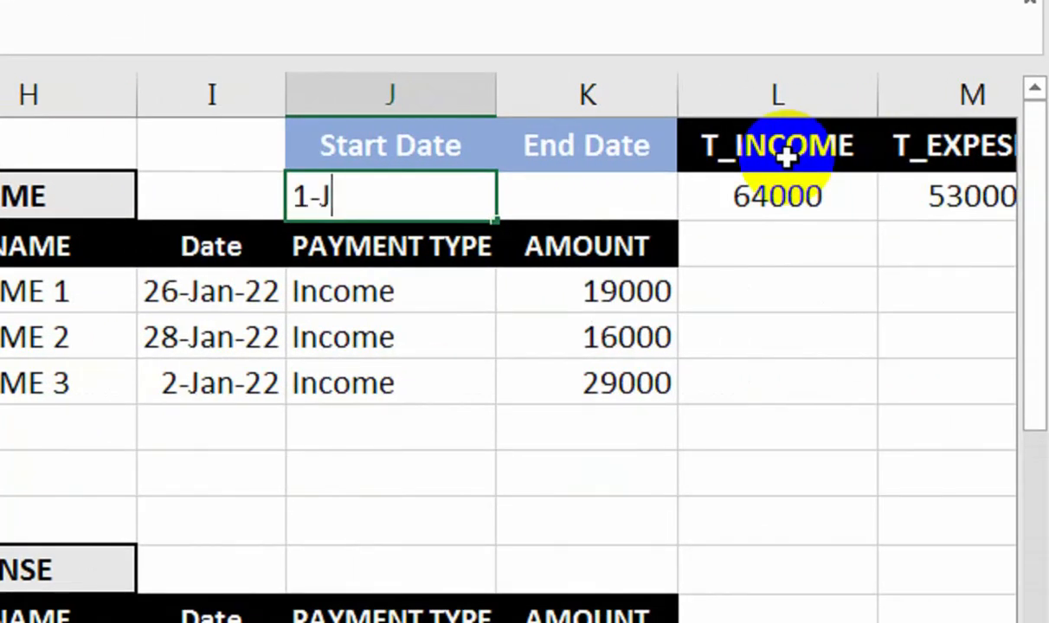
{"action": "type", "text": "AN-22"}
{"action": "key", "text": "Return"}
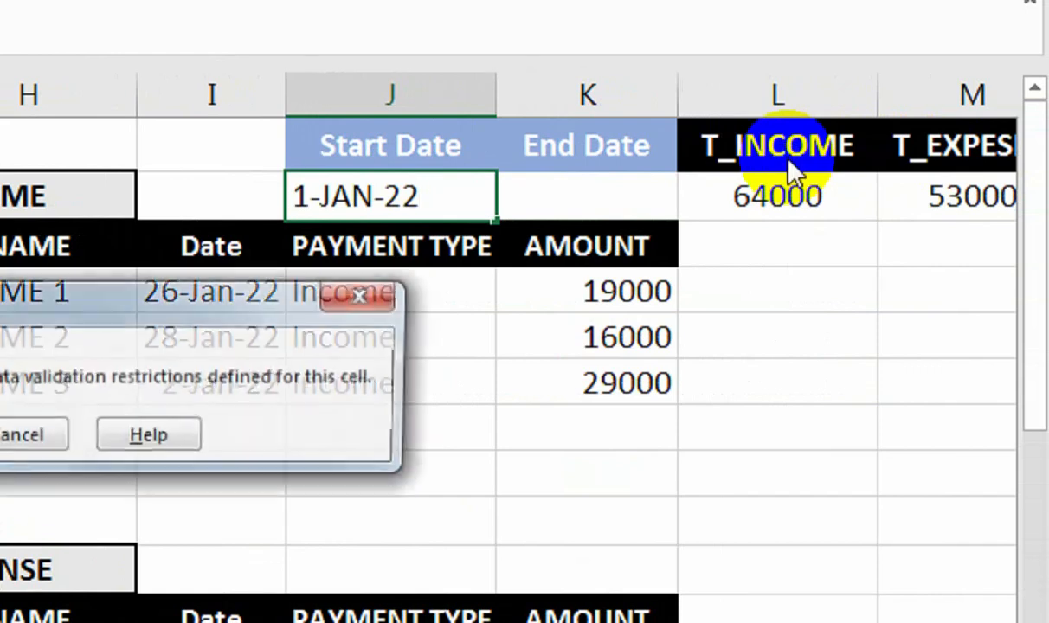
{"action": "key", "text": "Escape"}
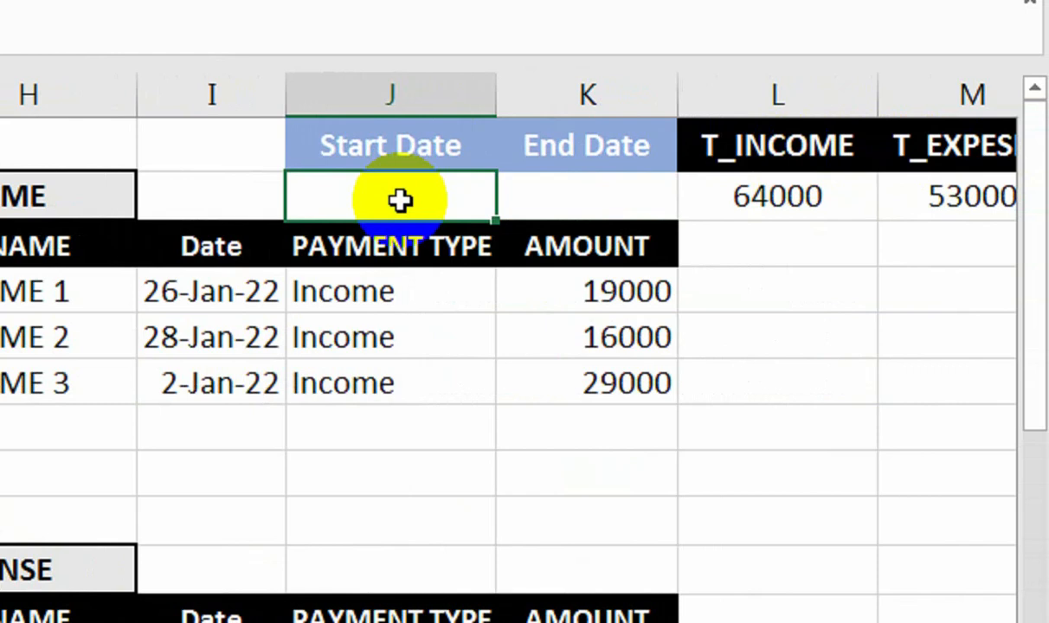
Set the start date in J2 to 1-Jan-22 and the end date in K2 to 15-Jan-22
{"action": "type", "text": "1-JAN-22"}
{"action": "key", "text": "Return"}
{"action": "left_click", "coordinate": [403, 197]}
{"action": "key", "text": "Right"}
{"action": "type", "text": "15-"}
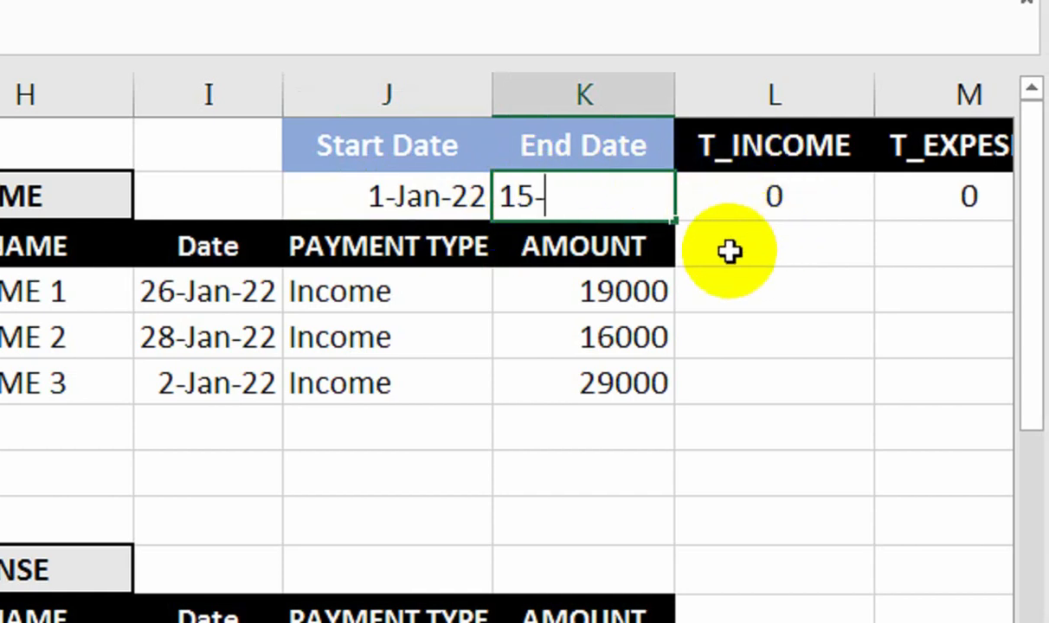
{"action": "type", "text": "JAN-22"}
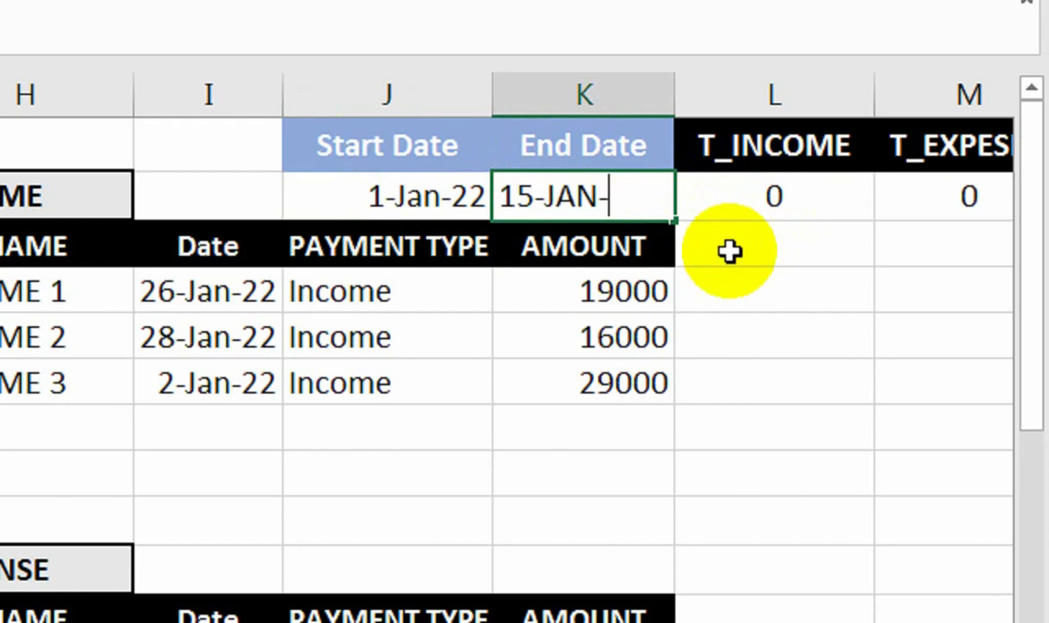
{"action": "key", "text": "Return"}
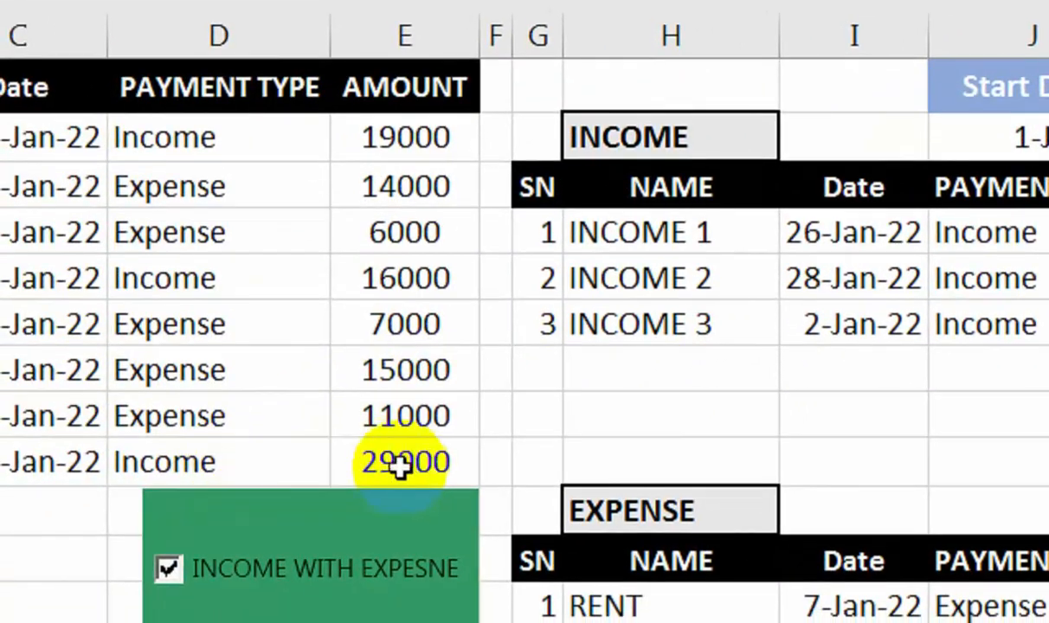
Set the amount of the INCOME 3 entry in E9 to 35000
{"action": "left_click", "coordinate": [48, 522]}
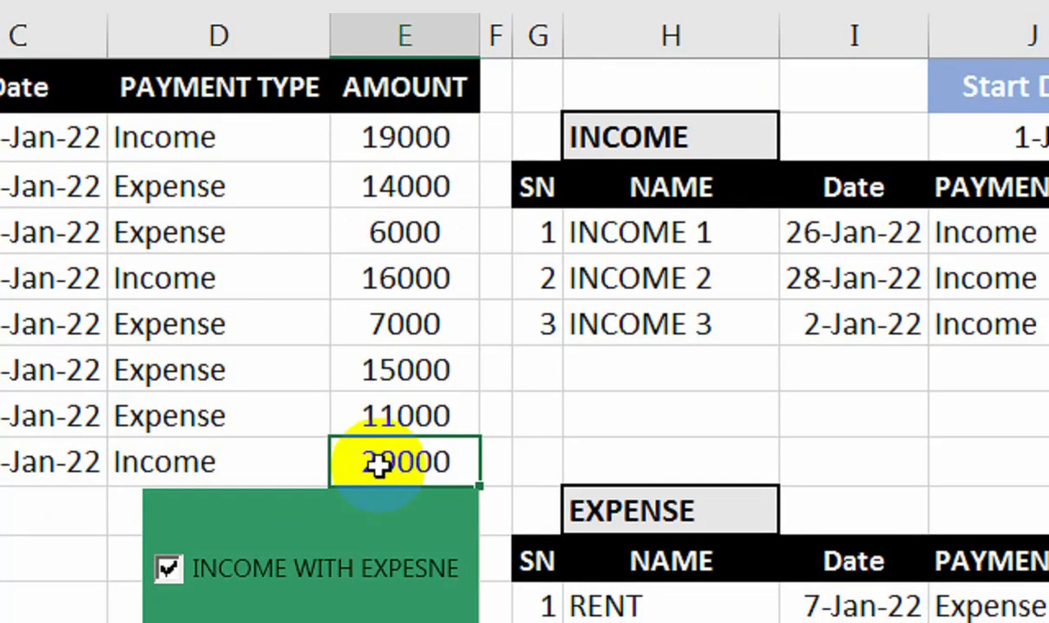
{"action": "type", "text": "35000"}
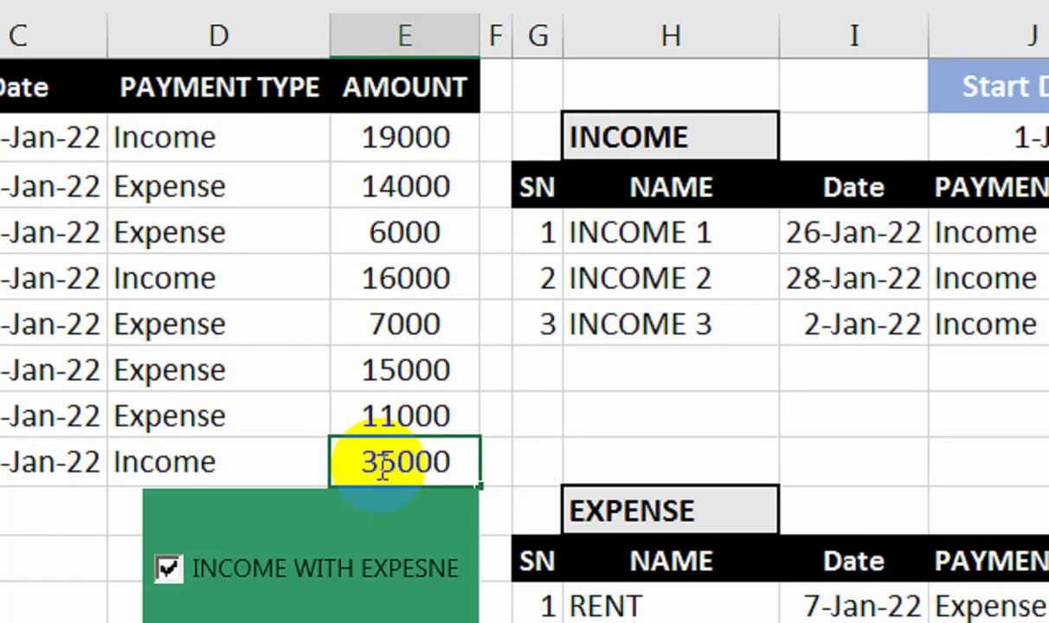
{"action": "key", "text": "Return"}
Set the payment type of the RENT entry in D3 to Income
{"action": "left_click", "coordinate": [285, 328]}
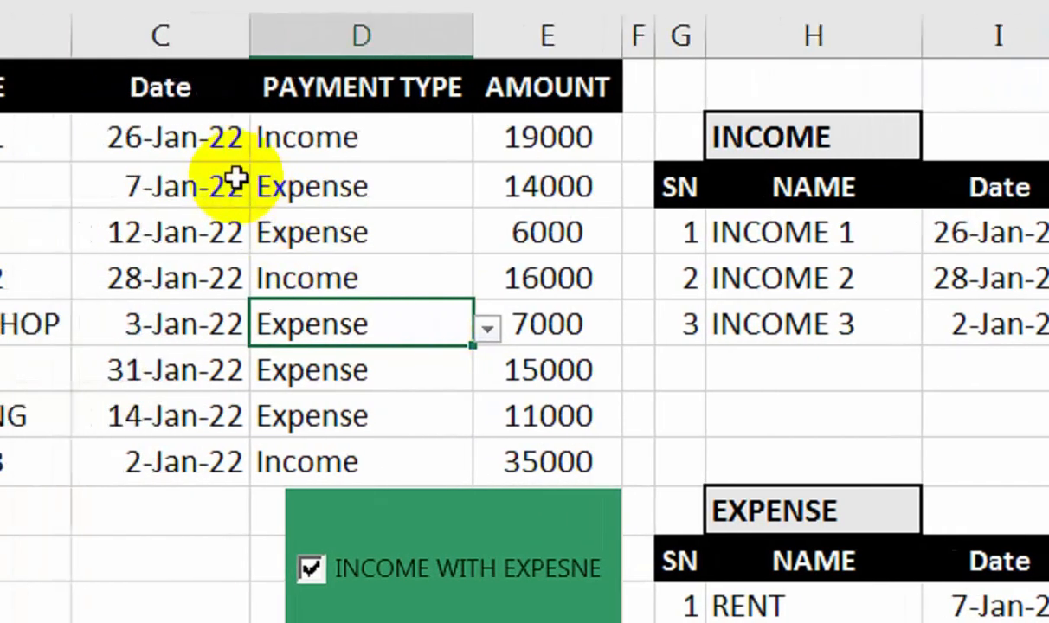
{"action": "left_click", "coordinate": [201, 191]}
{"action": "left_click", "coordinate": [493, 191]}
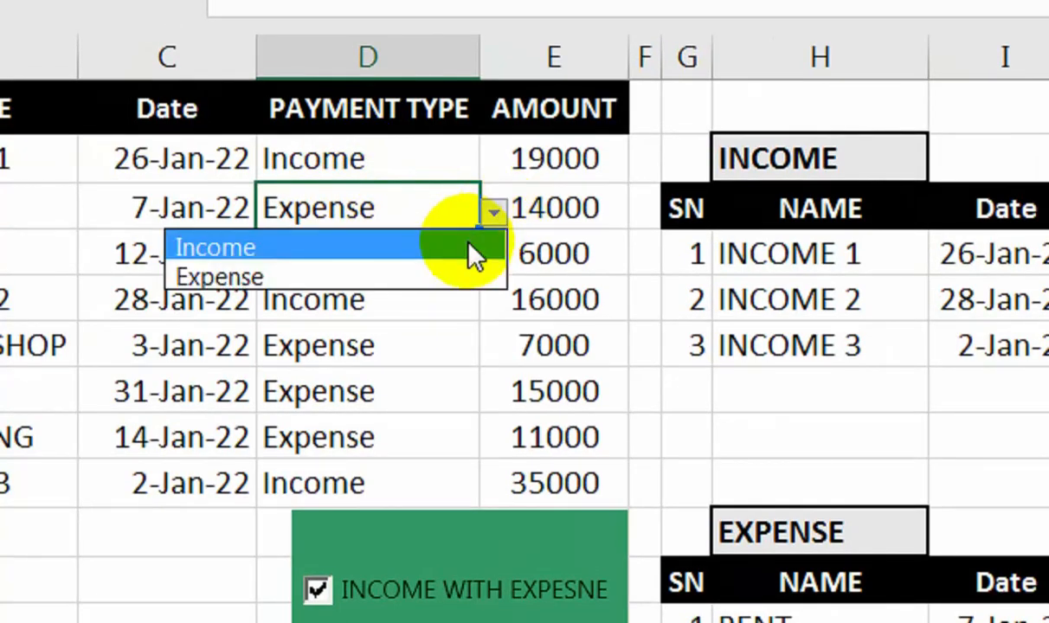
{"action": "left_click", "coordinate": [470, 247]}
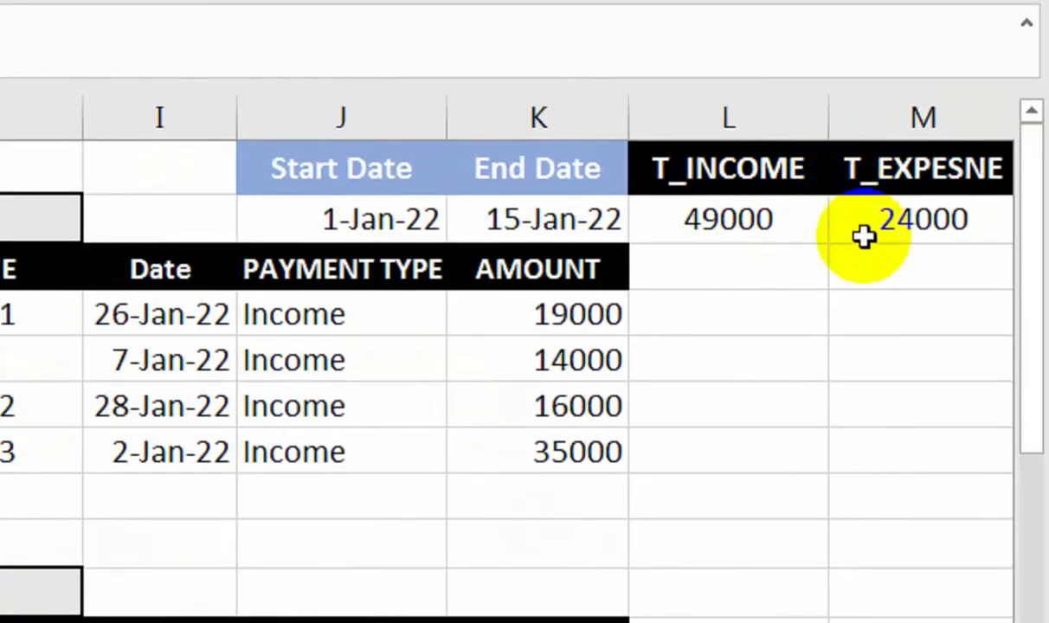
Merge and center L4:M5 below the totals and enter the heading NET INCOME
{"action": "left_click_drag", "start_coordinate": [810, 309], "coordinate": [871, 346]}
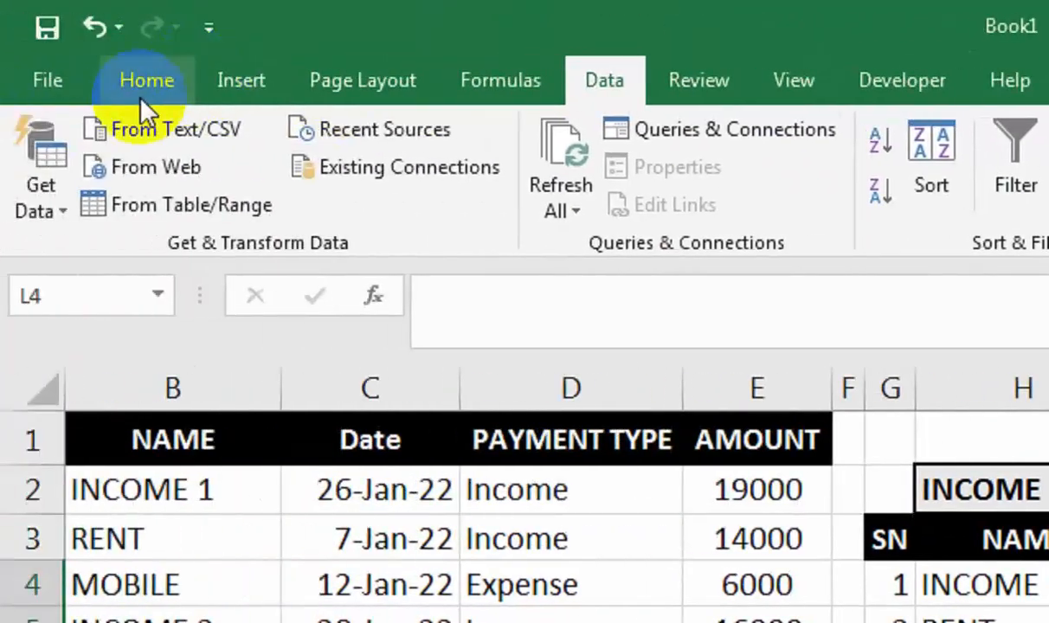
{"action": "left_click", "coordinate": [142, 86]}
{"action": "left_click", "coordinate": [760, 210]}
{"action": "type", "text": "NET INCO"}
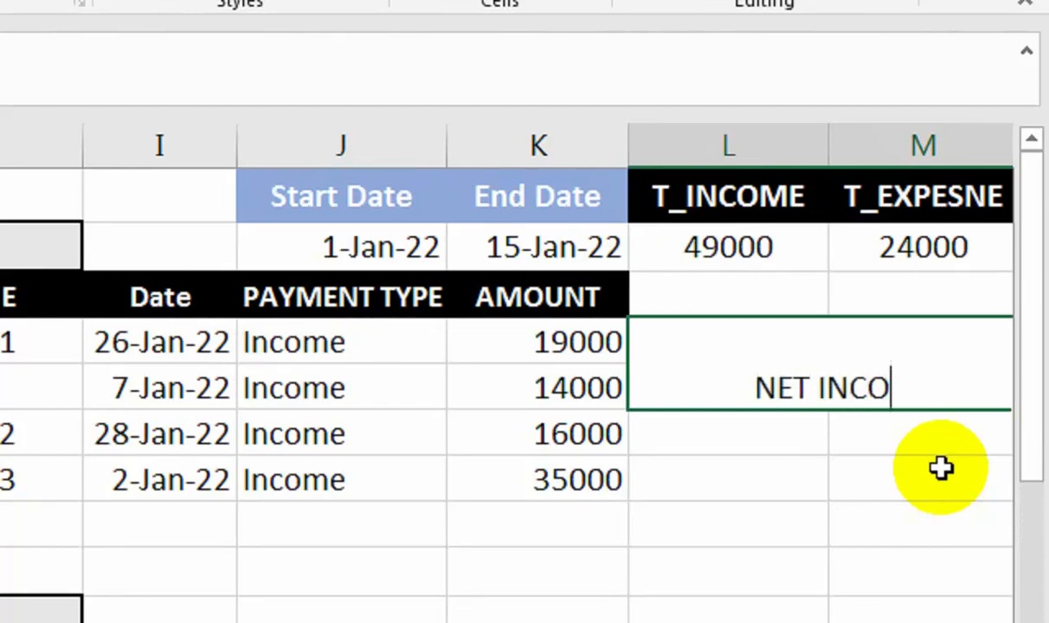
{"action": "type", "text": "ME"}
{"action": "left_click", "coordinate": [836, 466]}
Format the NET INCOME heading with a purple fill, middle alignment and larger, bold white text
{"action": "left_click", "coordinate": [829, 346]}
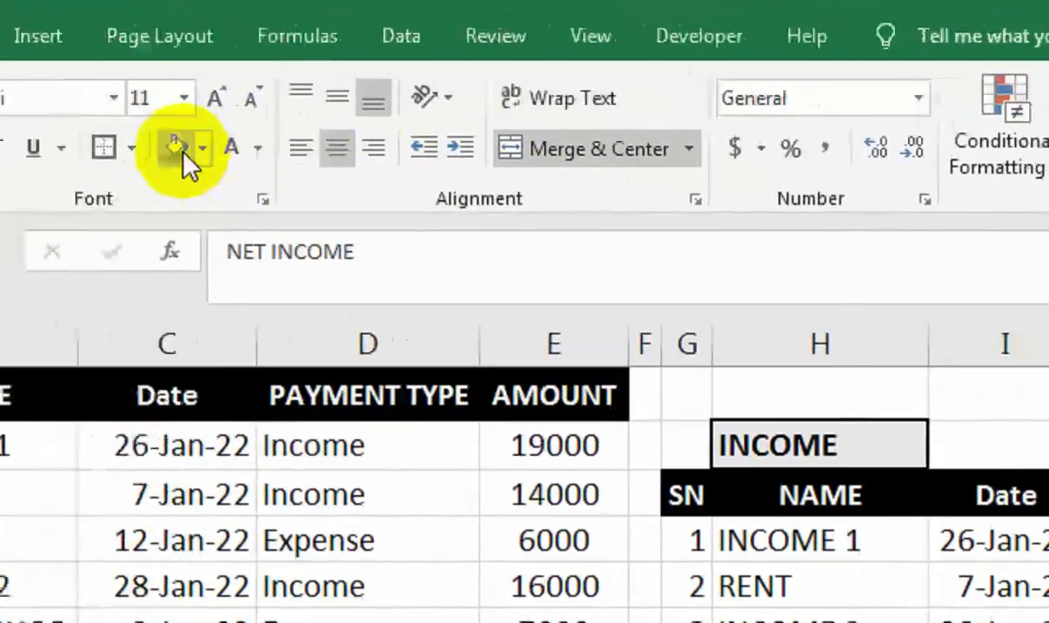
{"action": "left_click", "coordinate": [262, 170]}
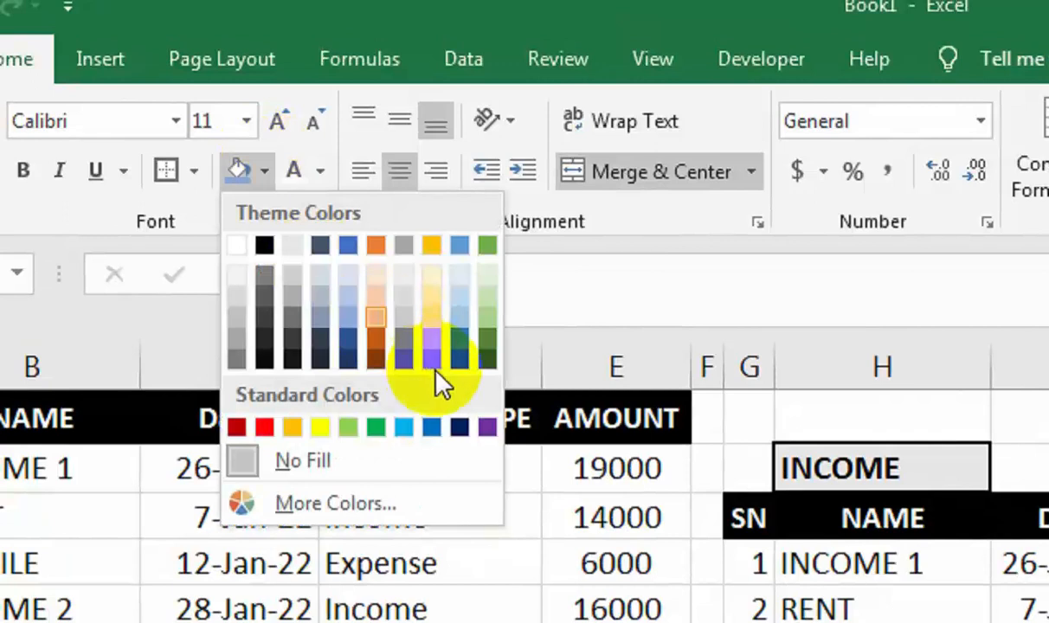
{"action": "left_click", "coordinate": [486, 426]}
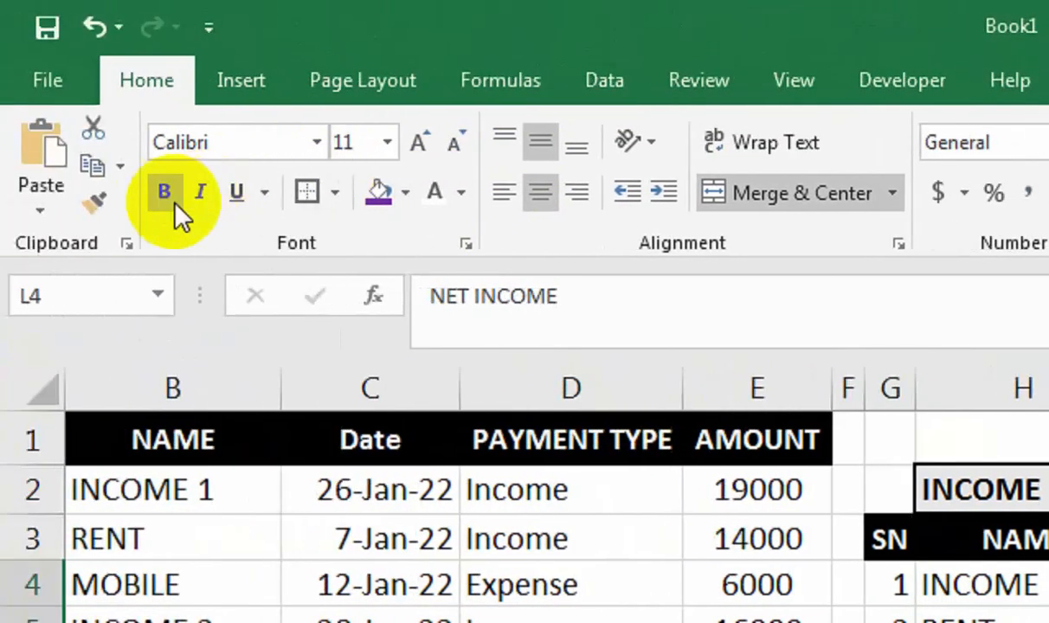
{"action": "left_click", "coordinate": [416, 143]}
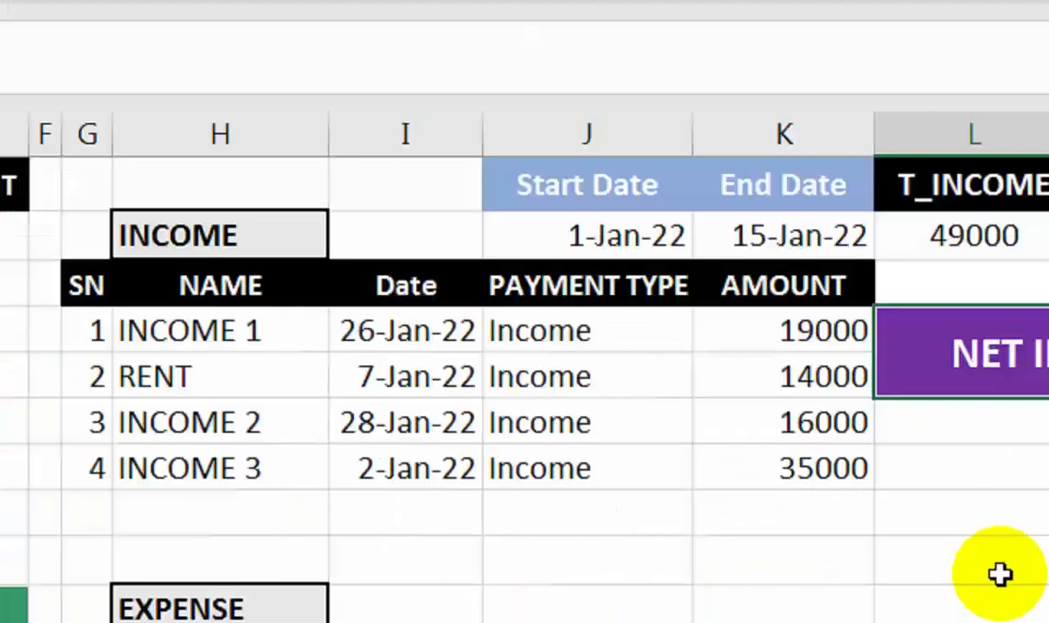
Merge and center L6:M6 under the NET INCOME heading and enter the formula =L2-M2
{"action": "left_click_drag", "start_coordinate": [814, 379], "coordinate": [836, 391]}
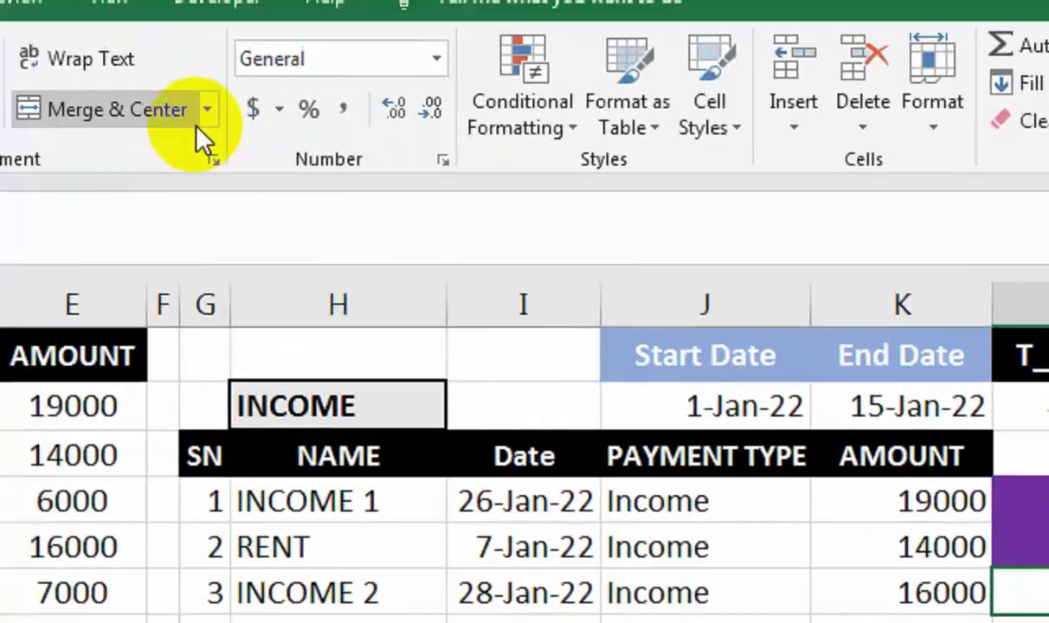
{"action": "left_click", "coordinate": [187, 110]}
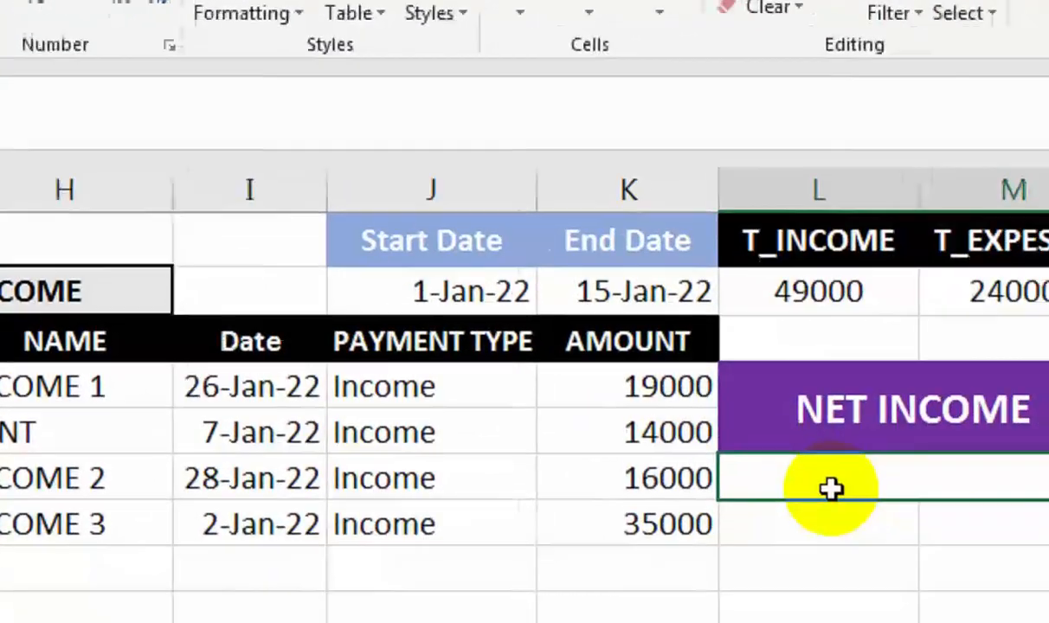
{"action": "type", "text": "="}
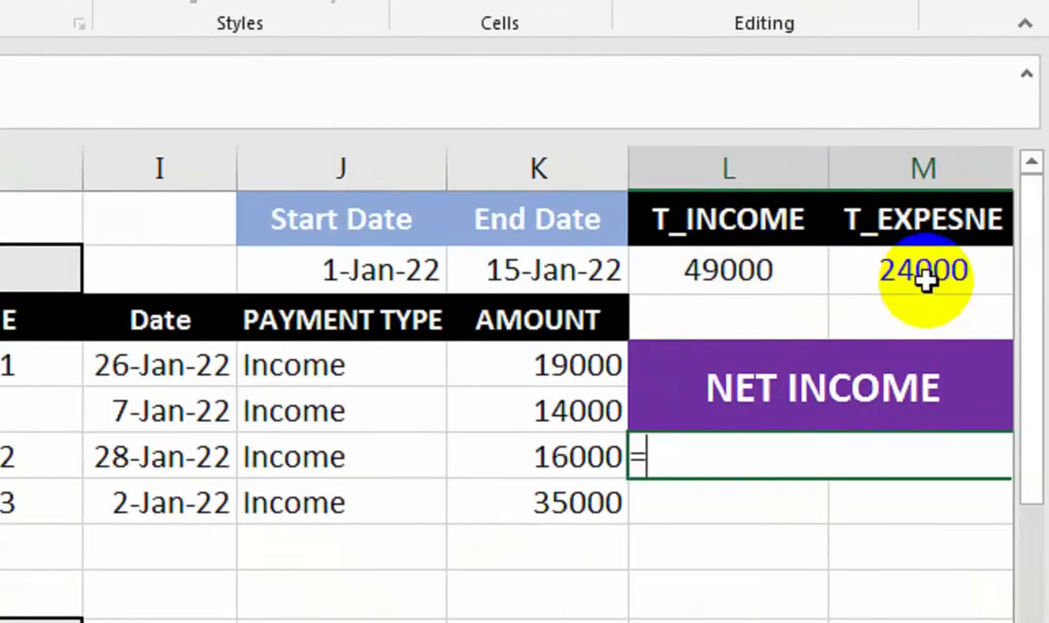
{"action": "left_click", "coordinate": [820, 280]}
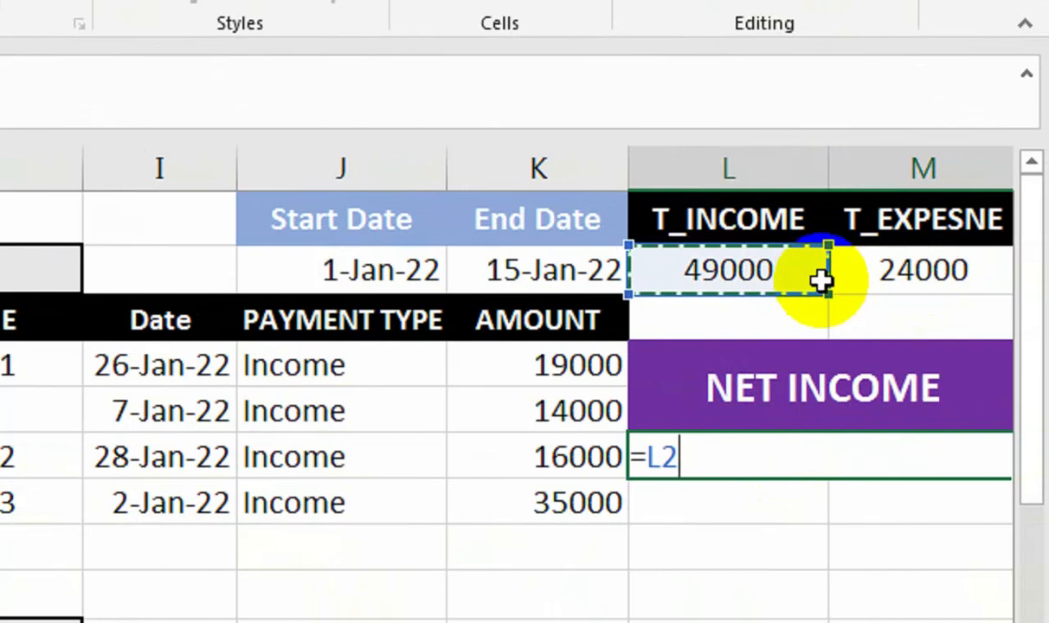
{"action": "left_click", "coordinate": [874, 274]}
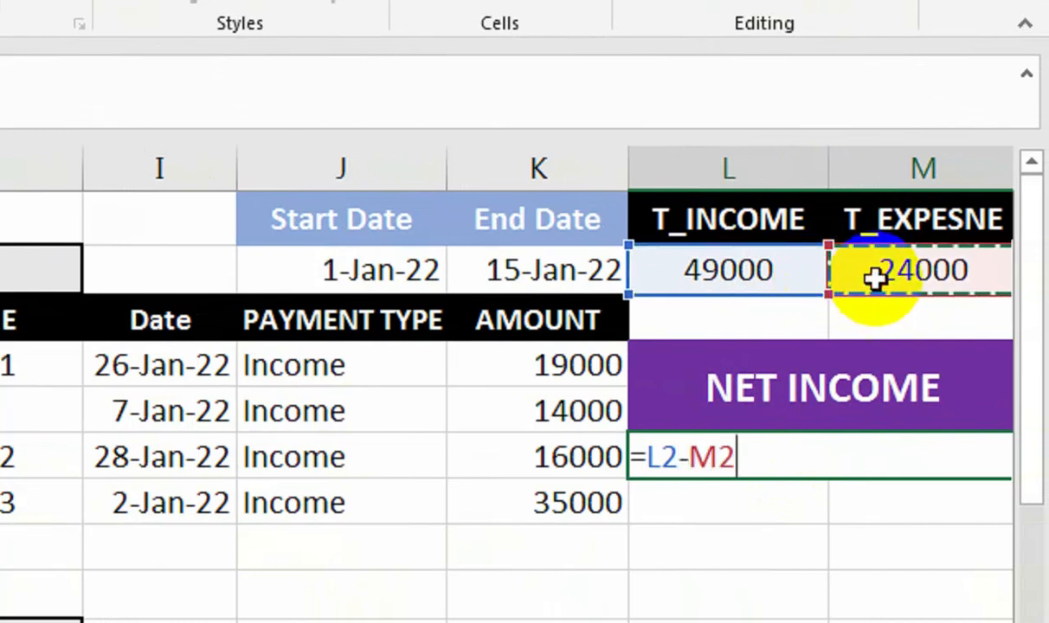
{"action": "key", "text": "Return"}
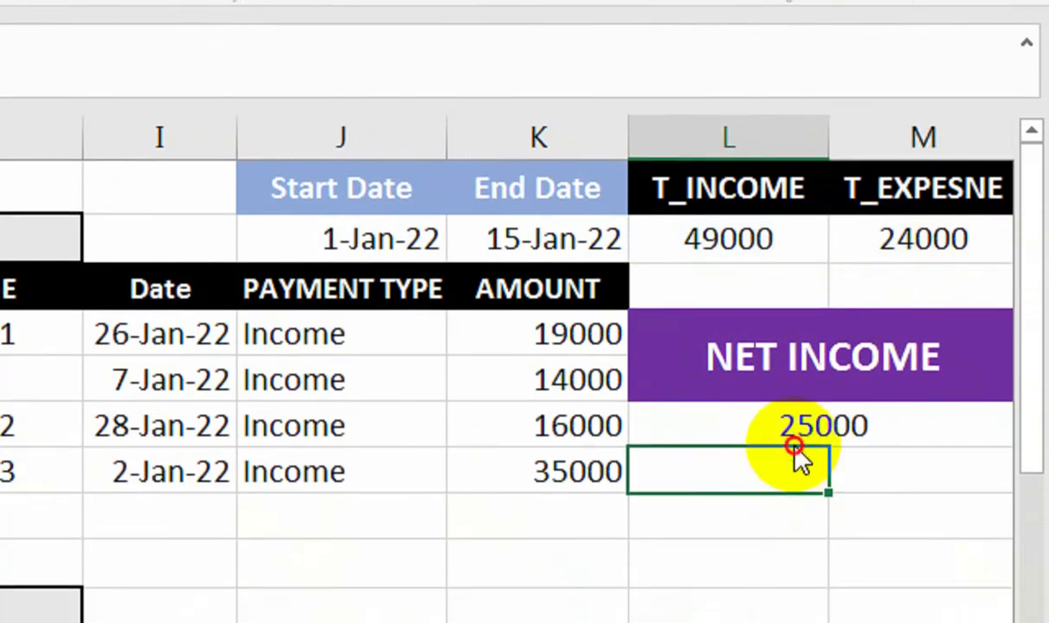
Format the net income result in L6 with a light green fill and bold text
{"action": "left_click", "coordinate": [750, 438]}
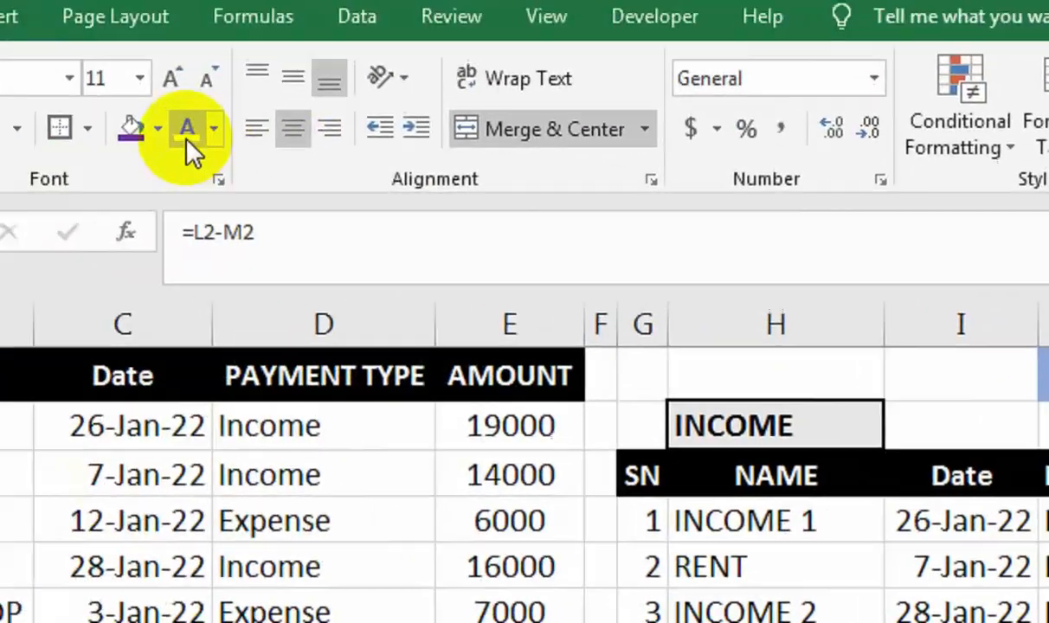
{"action": "left_click", "coordinate": [176, 132]}
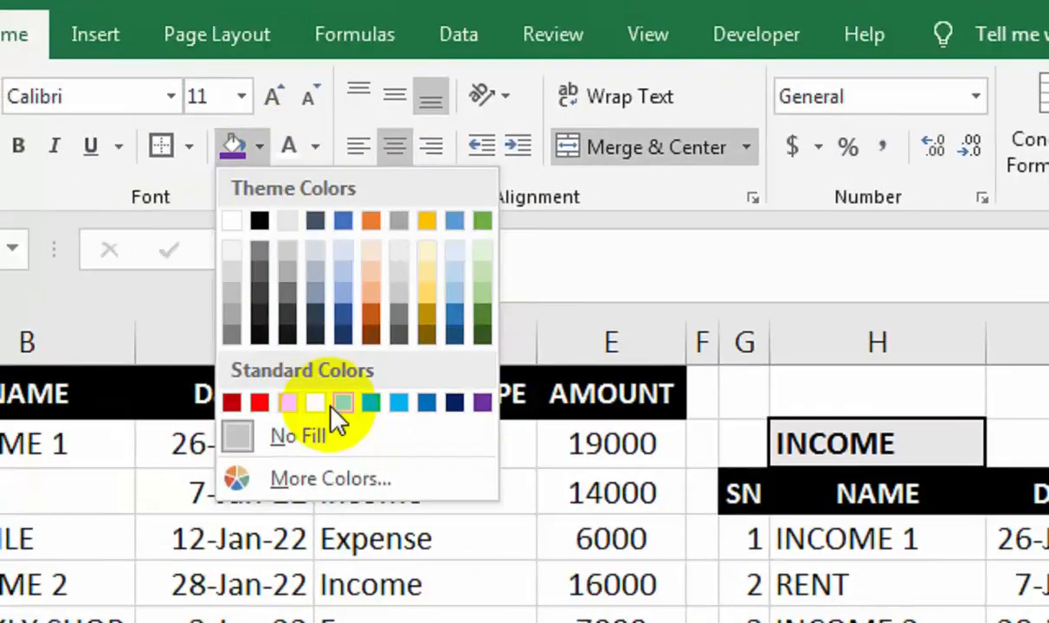
{"action": "left_click", "coordinate": [332, 404]}
{"action": "left_click", "coordinate": [18, 147]}
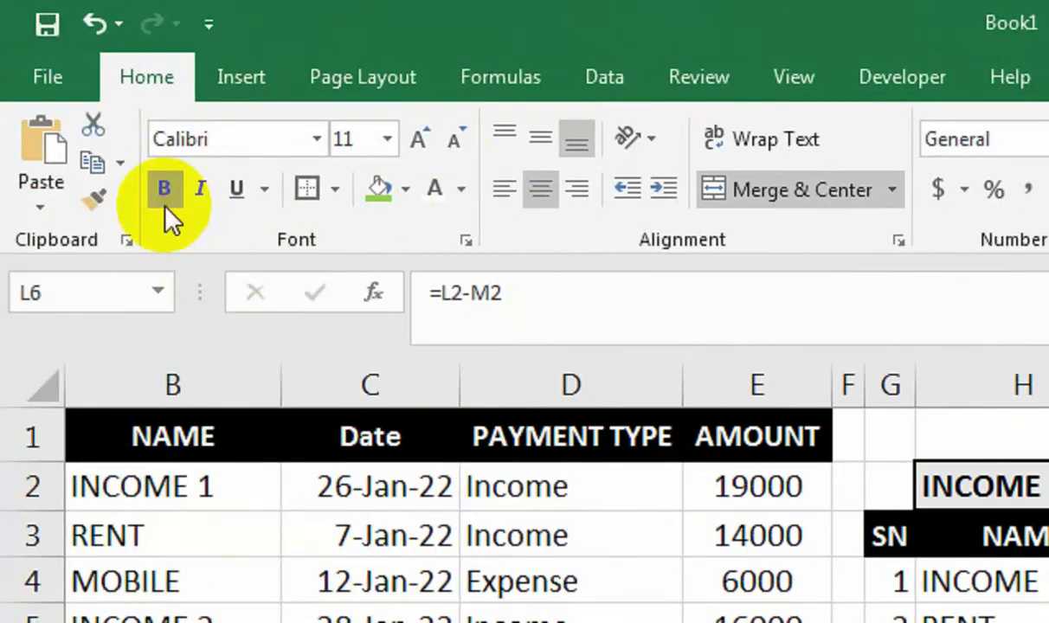
Enlarge the font of the net income result in L6 by two size increments
{"action": "left_click", "coordinate": [418, 141]}
{"action": "left_click", "coordinate": [418, 141]}
Clear the Start Date and End Date values in J2:K2
{"action": "left_click", "coordinate": [536, 399]}
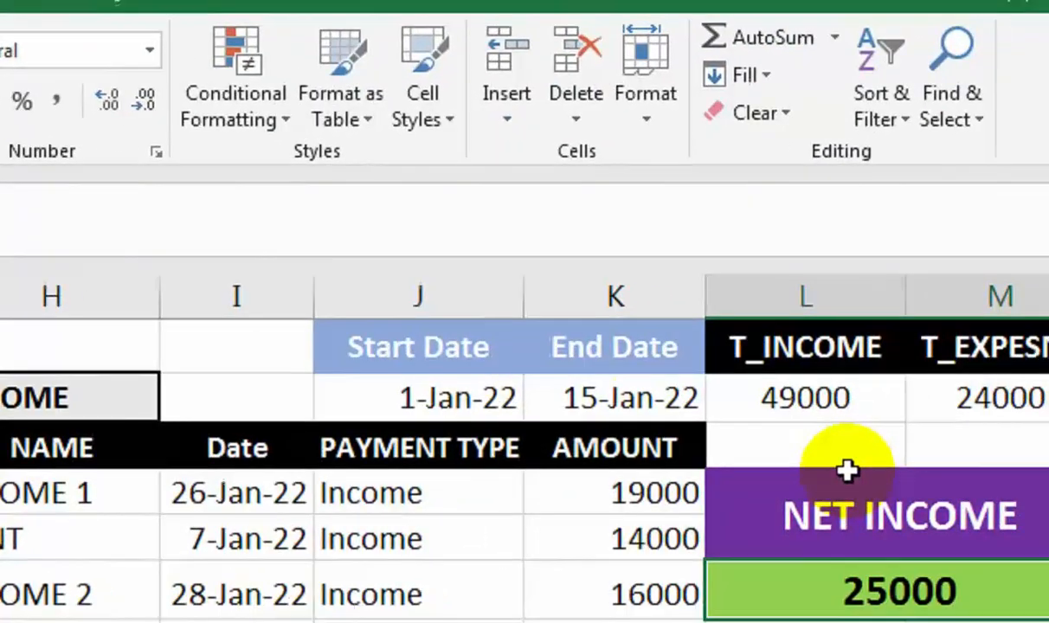
{"action": "left_click_drag", "start_coordinate": [536, 400], "coordinate": [485, 396]}
{"action": "key", "text": "Delete"}
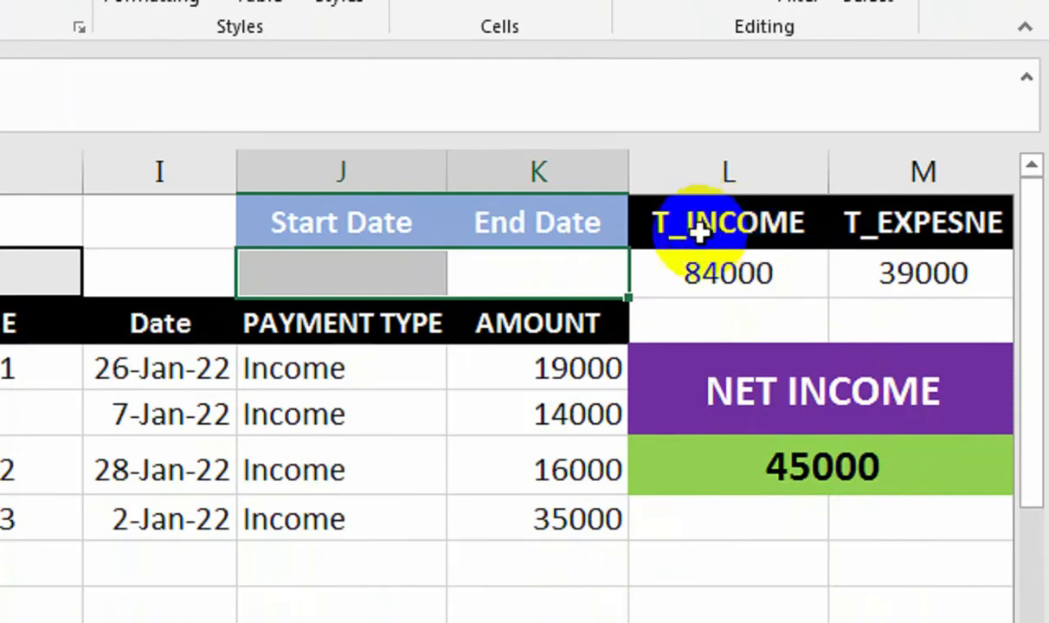
{"action": "left_click", "coordinate": [268, 364]}
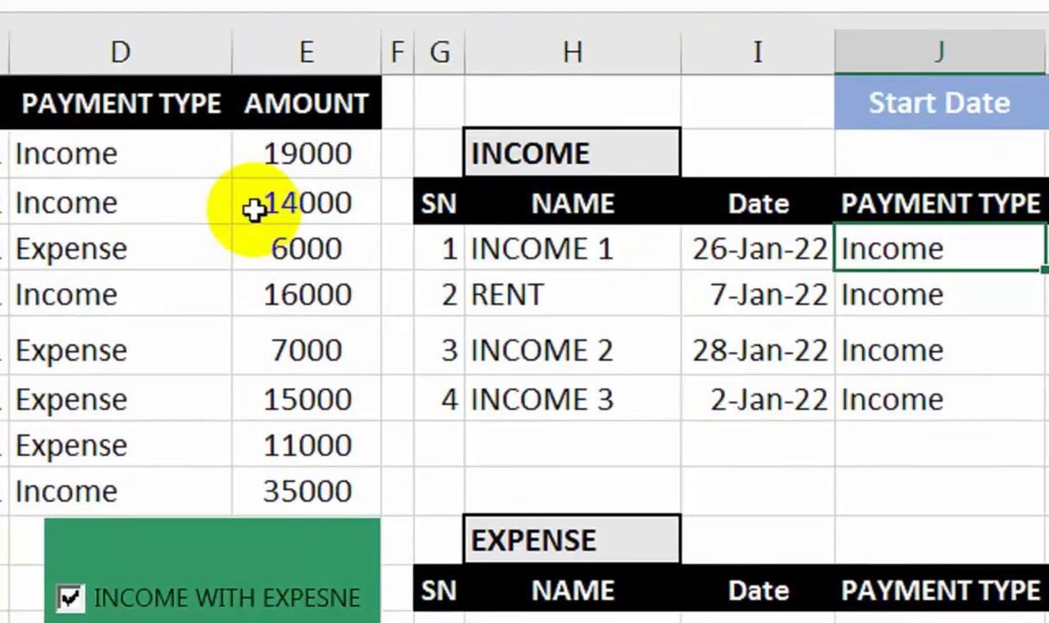
{"action": "left_click", "coordinate": [244, 171]}
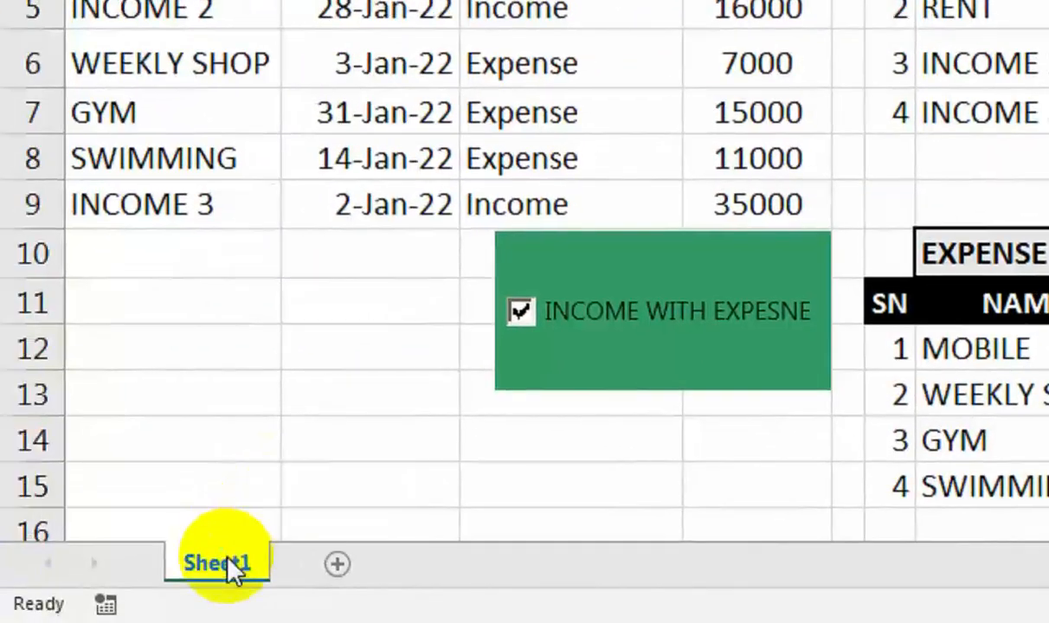
Create a copy of Sheet1 in the same workbook, placed before Sheet1
{"action": "right_click", "coordinate": [228, 558]}
{"action": "left_click", "coordinate": [370, 292]}
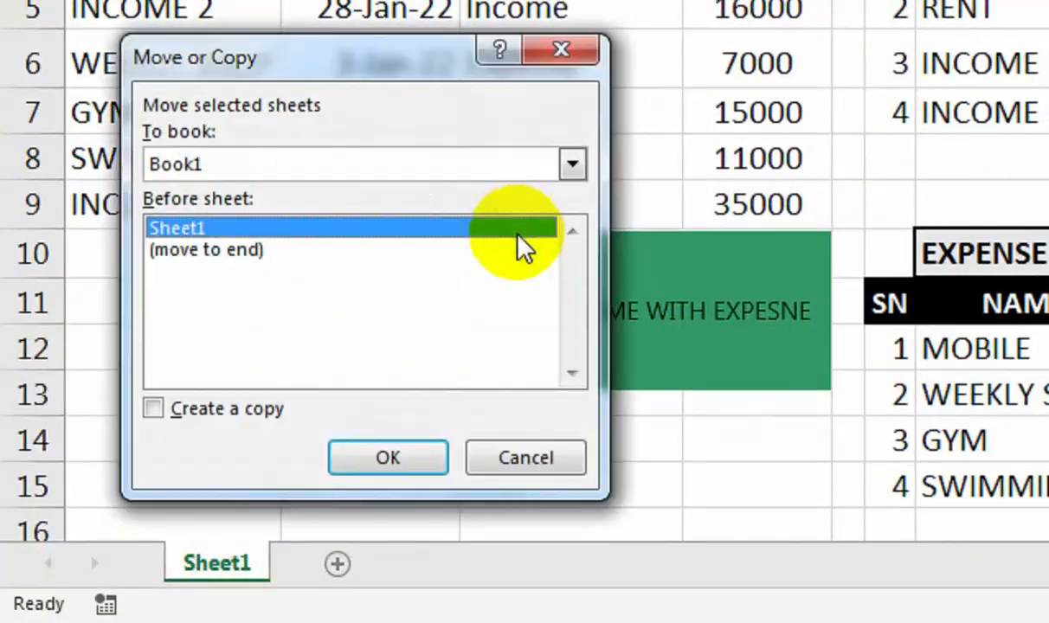
{"action": "left_click", "coordinate": [207, 414]}
{"action": "left_click", "coordinate": [380, 456]}
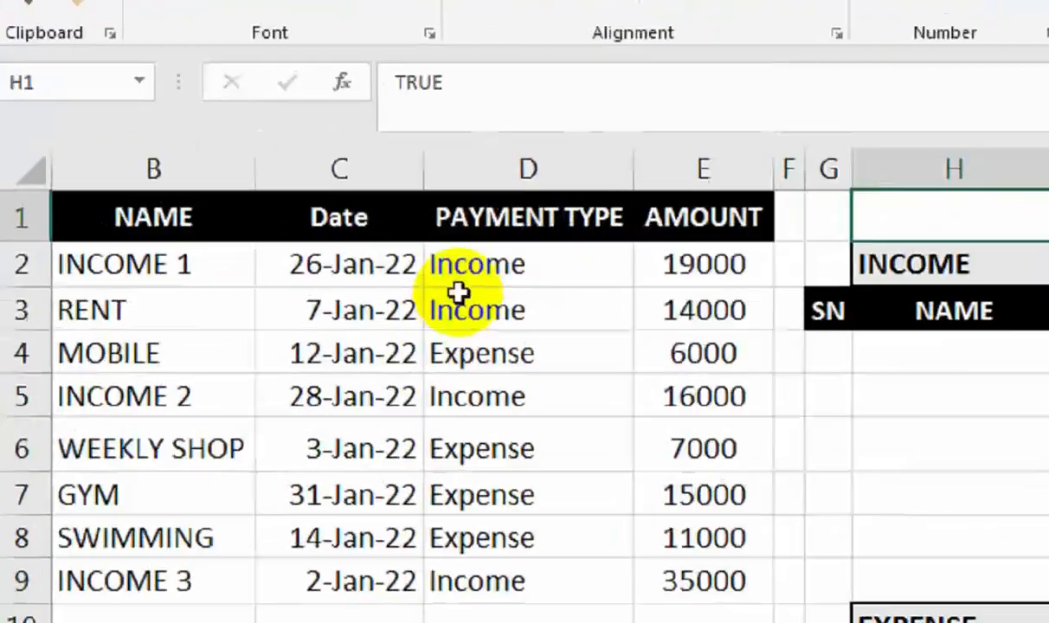
Check the list data validation with source Income, Expense on the payment type cells D2:D9
{"action": "left_click_drag", "start_coordinate": [249, 243], "coordinate": [252, 294]}
{"action": "left_click_drag", "start_coordinate": [574, 312], "coordinate": [571, 532]}
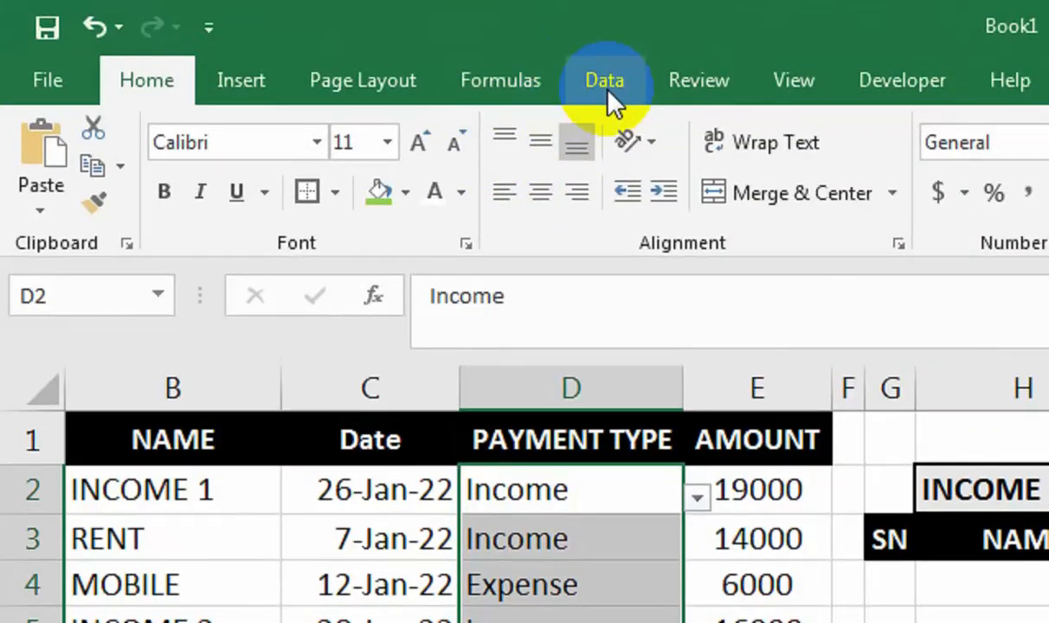
{"action": "left_click", "coordinate": [605, 84]}
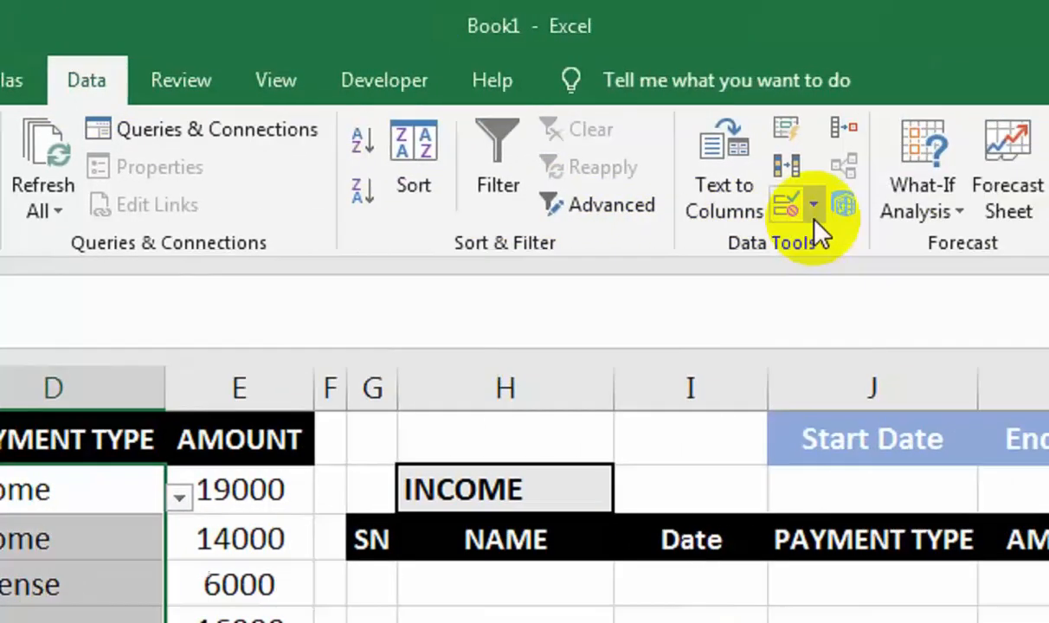
{"action": "left_click", "coordinate": [813, 206]}
{"action": "left_click", "coordinate": [804, 249]}
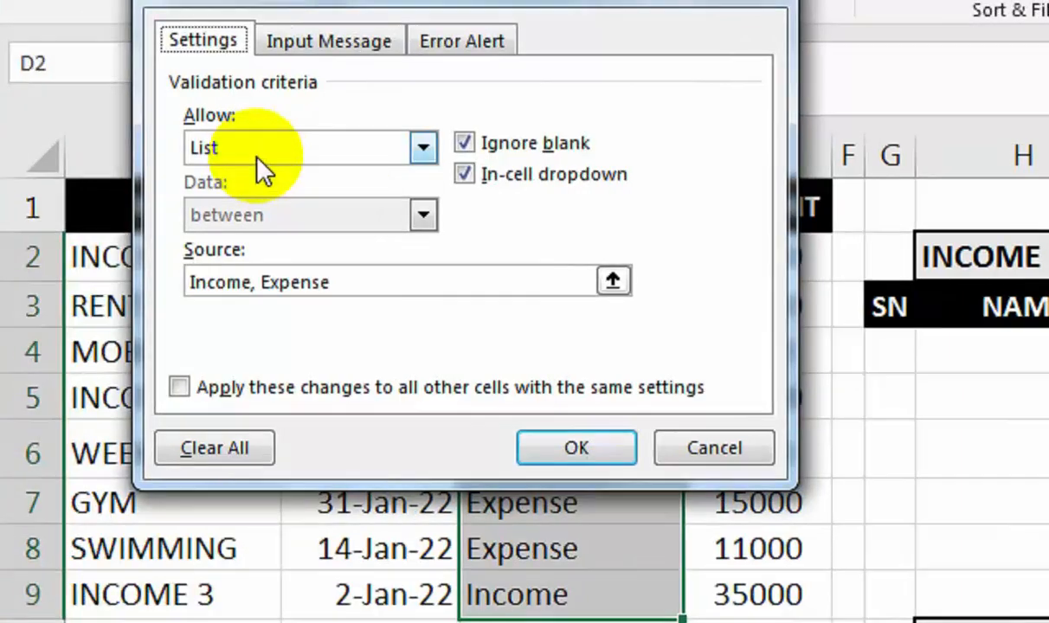
{"action": "left_click", "coordinate": [93, 145]}
{"action": "left_click", "coordinate": [92, 146]}
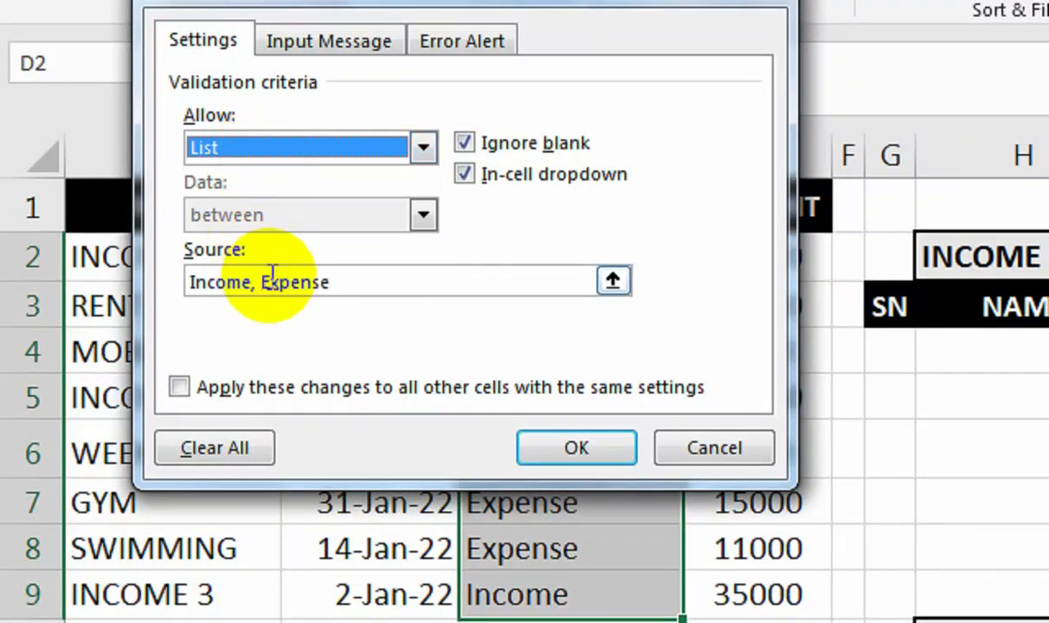
{"action": "left_click", "coordinate": [573, 447]}
{"action": "left_click", "coordinate": [561, 233]}
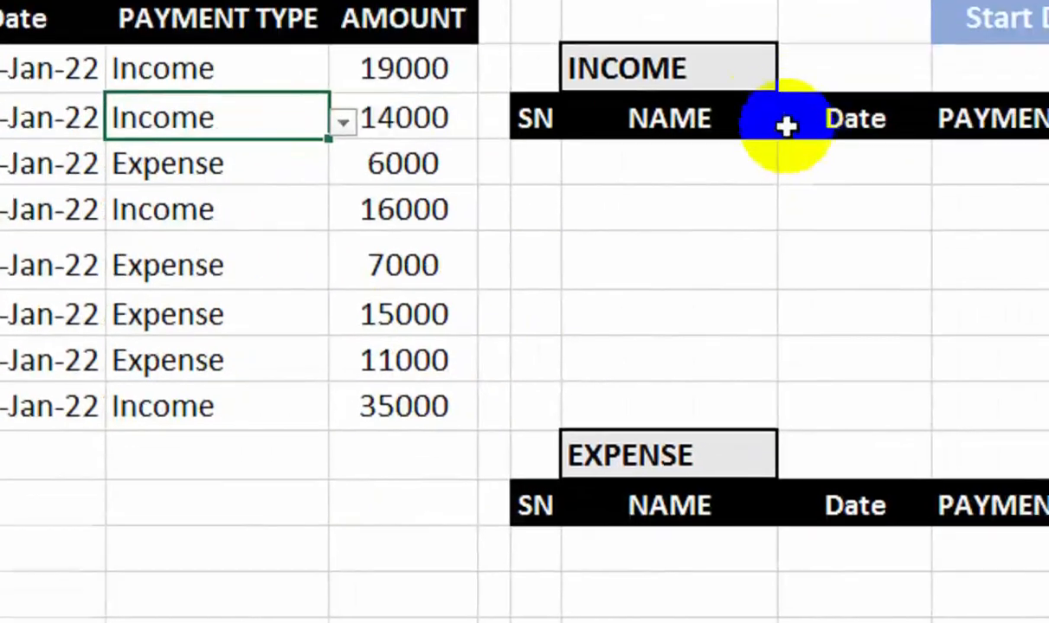
Check the drop-down options of the type selector in H2
{"action": "left_click", "coordinate": [744, 159]}
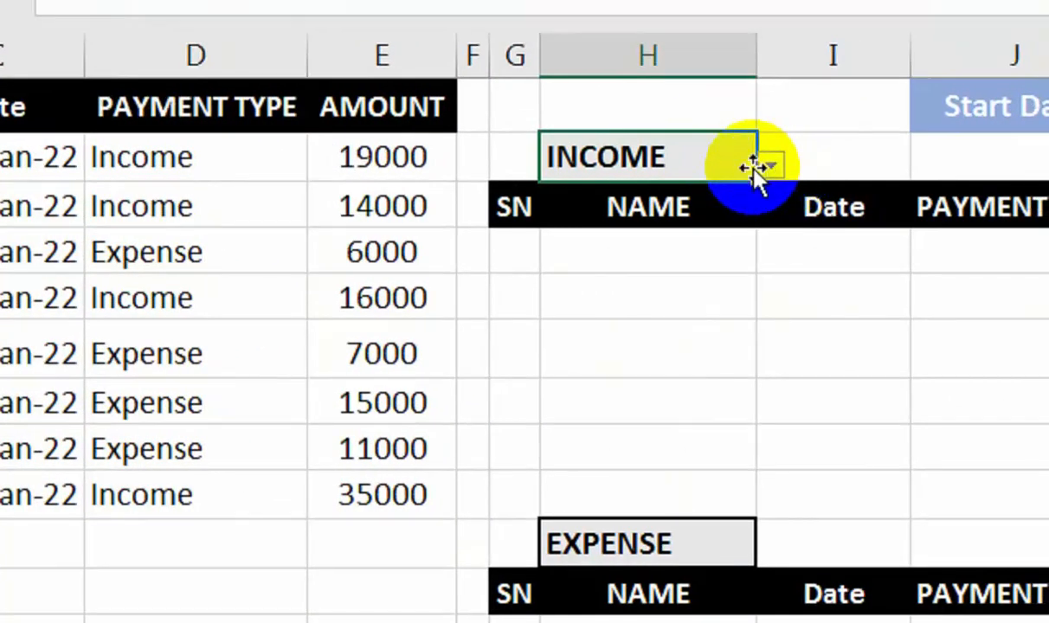
{"action": "left_click", "coordinate": [770, 166]}
{"action": "left_click", "coordinate": [770, 166]}
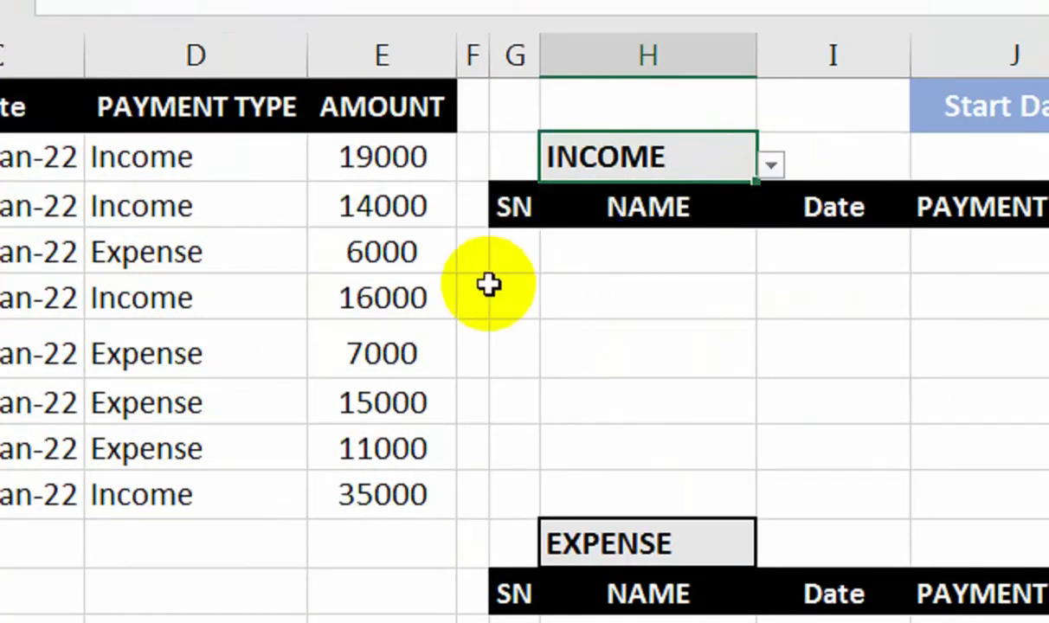
Enter 1 in G4 and begin the serial number formula in G5 as =IFERROR(IF(G4+1>COUNTIF(D:D,H2)
{"action": "left_click", "coordinate": [538, 260]}
{"action": "type", "text": "=IF"}
{"action": "key", "text": "Down"}
{"action": "key", "text": "Tab"}
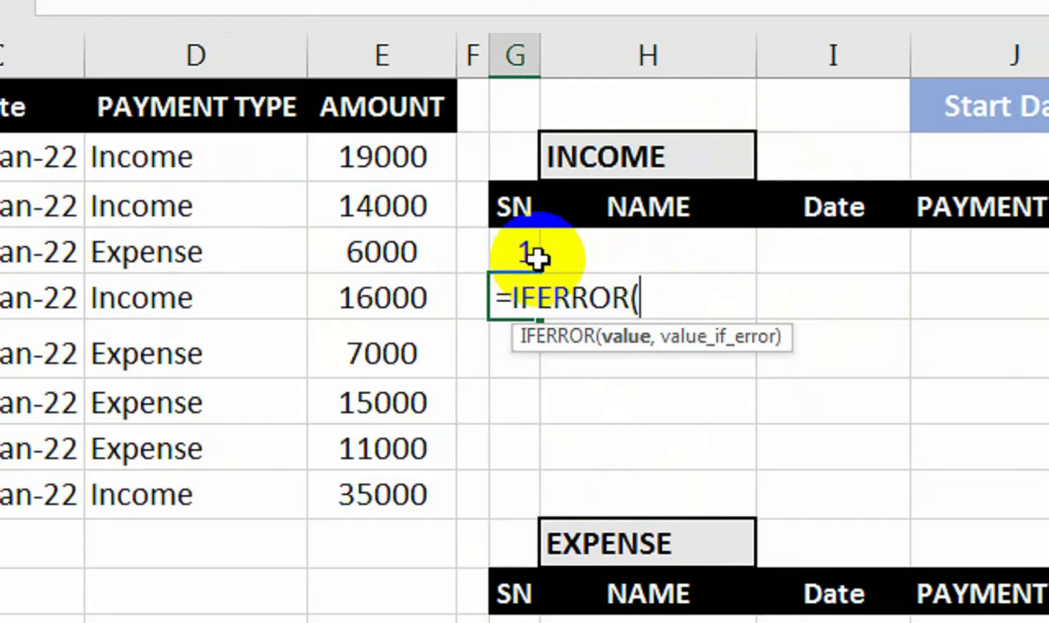
{"action": "type", "text": "IF"}
{"action": "key", "text": "Tab"}
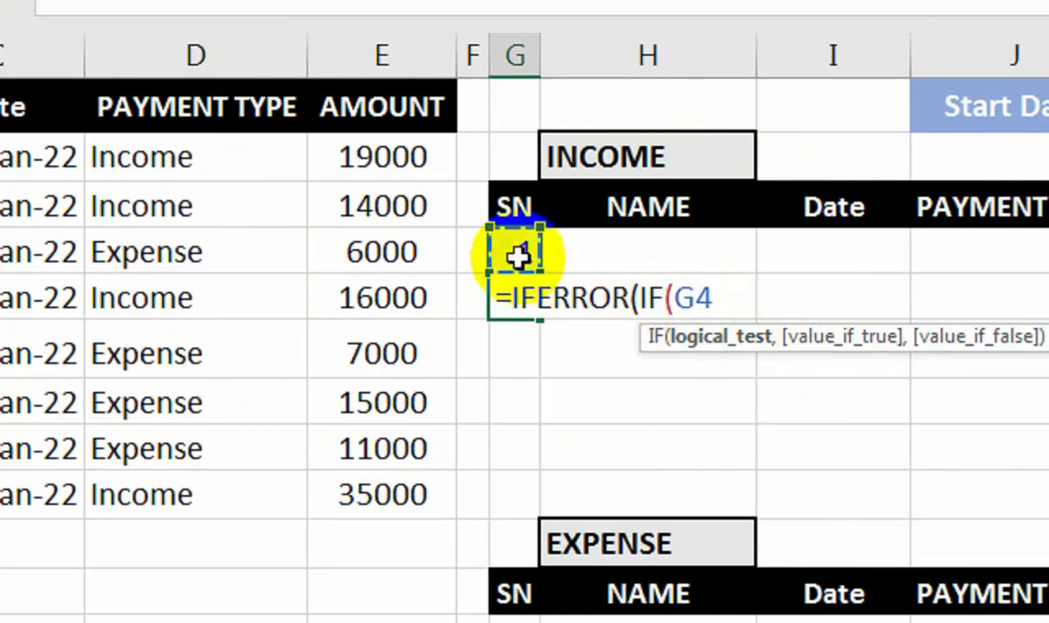
{"action": "type", "text": "G4+1>COUNTIF"}
{"action": "key", "text": "Tab"}
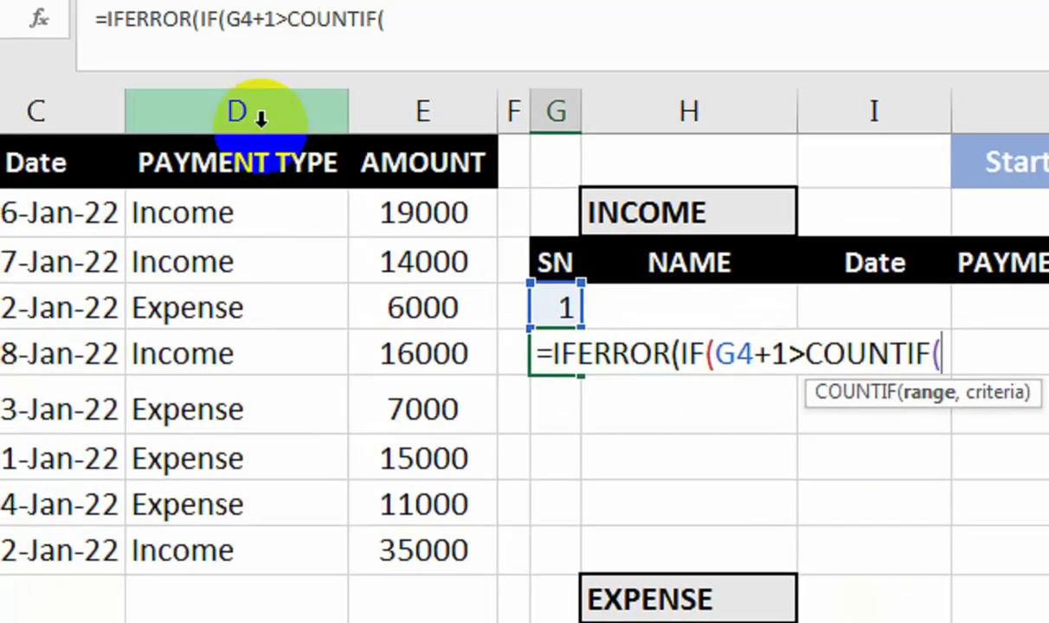
{"action": "left_click", "coordinate": [213, 55]}
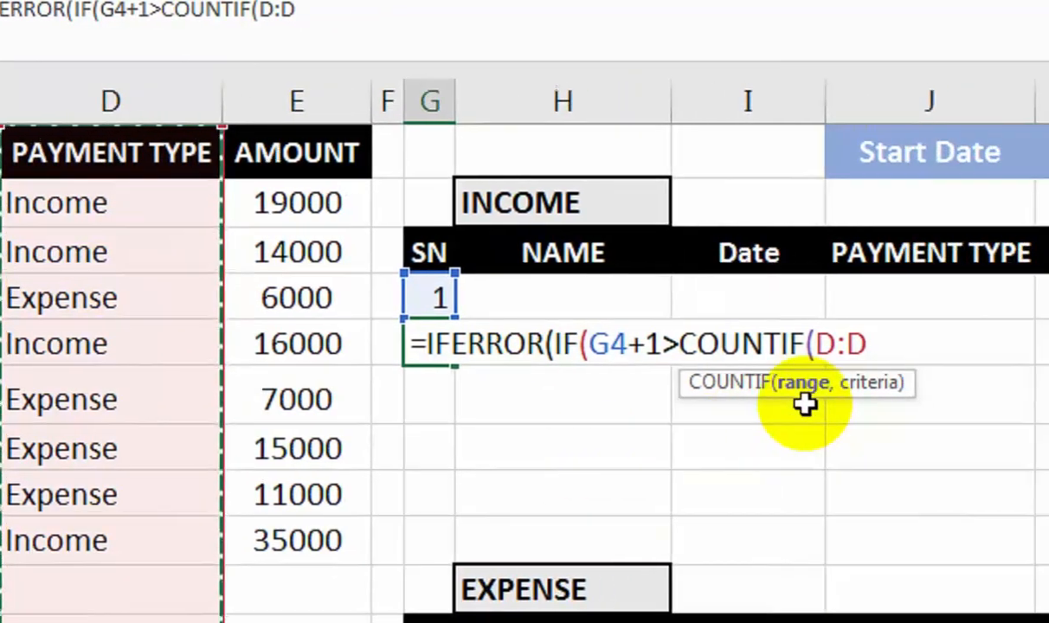
{"action": "type", "text": ","}
{"action": "left_click", "coordinate": [545, 202]}
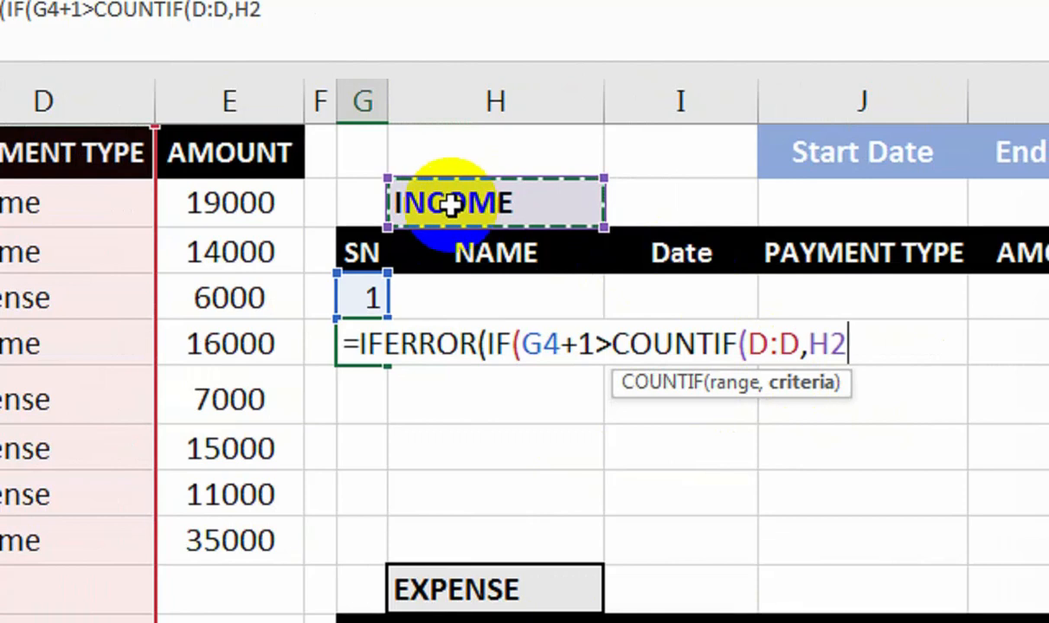
{"action": "type", "text": ")"}
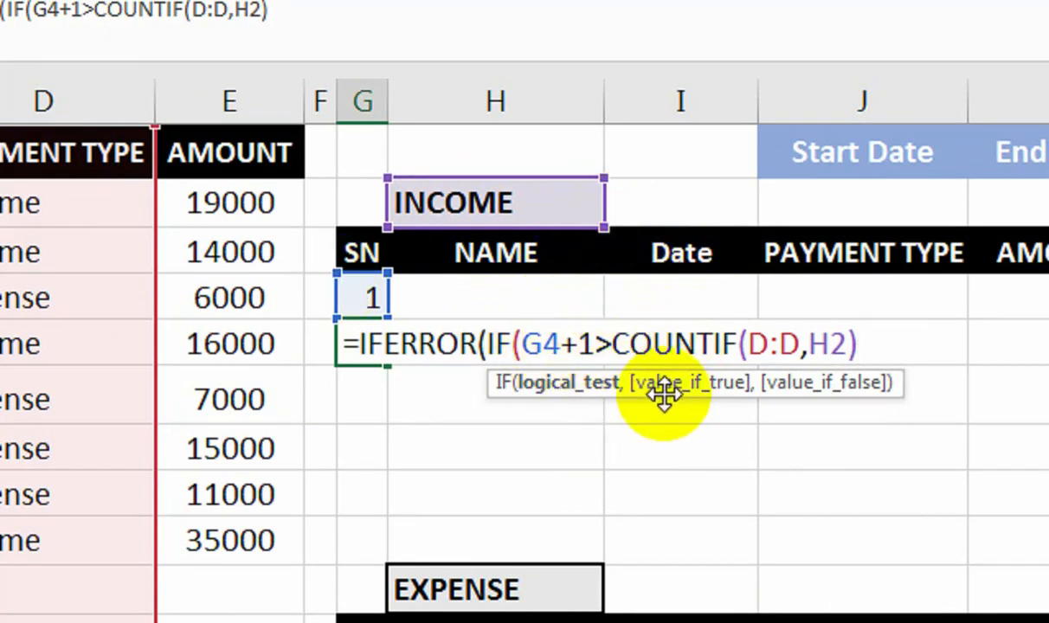
Complete the G5 formula with an empty string if true, G4+1 if false, and an empty string on error
{"action": "type", "text": ","}
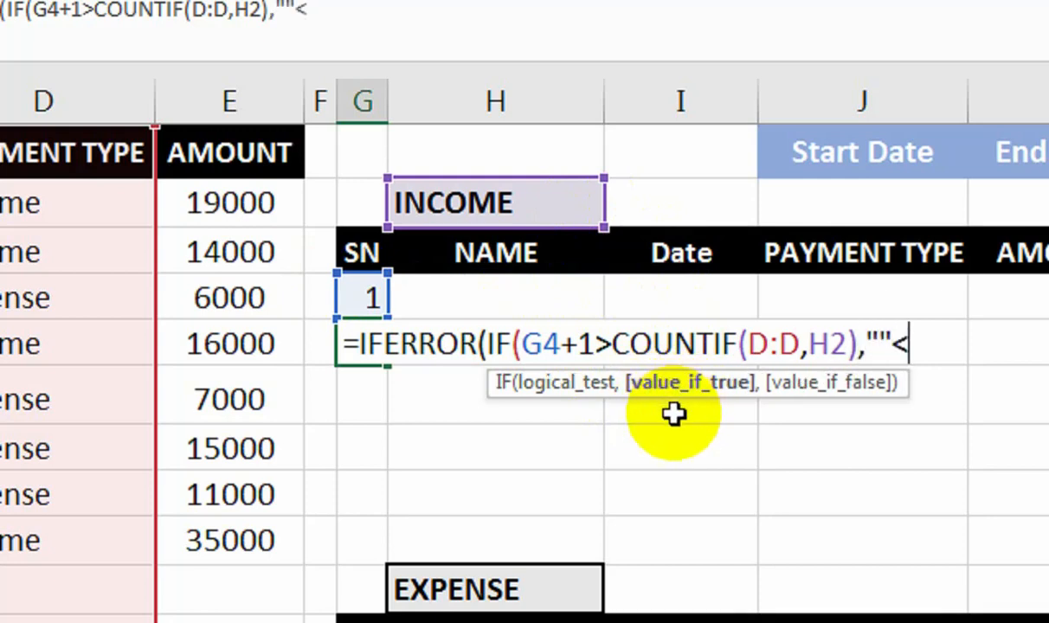
{"action": "type", "text": "\"\","}
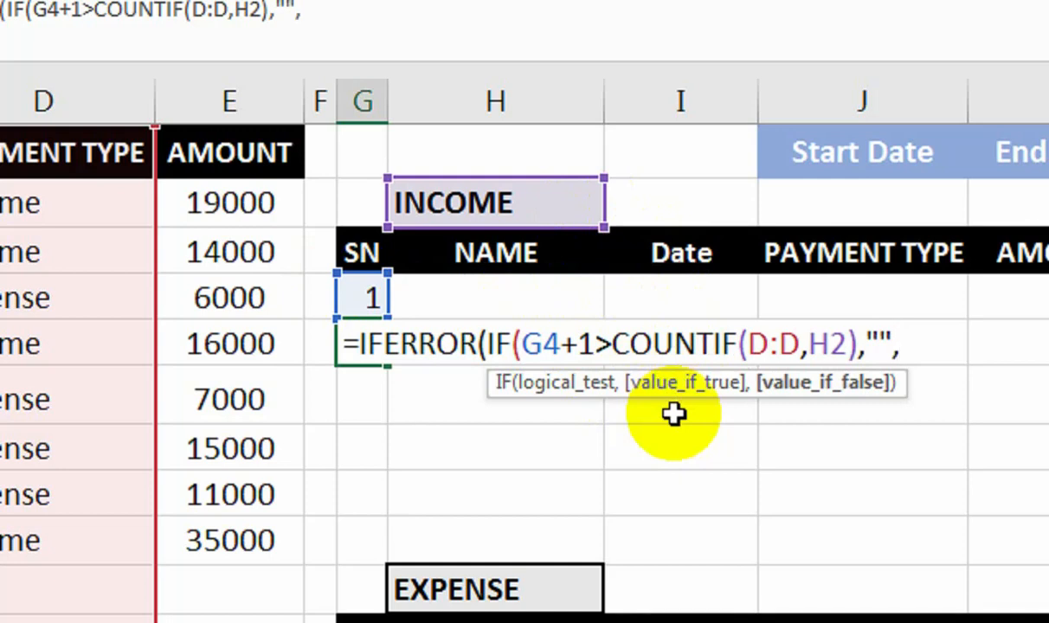
{"action": "left_click", "coordinate": [364, 295]}
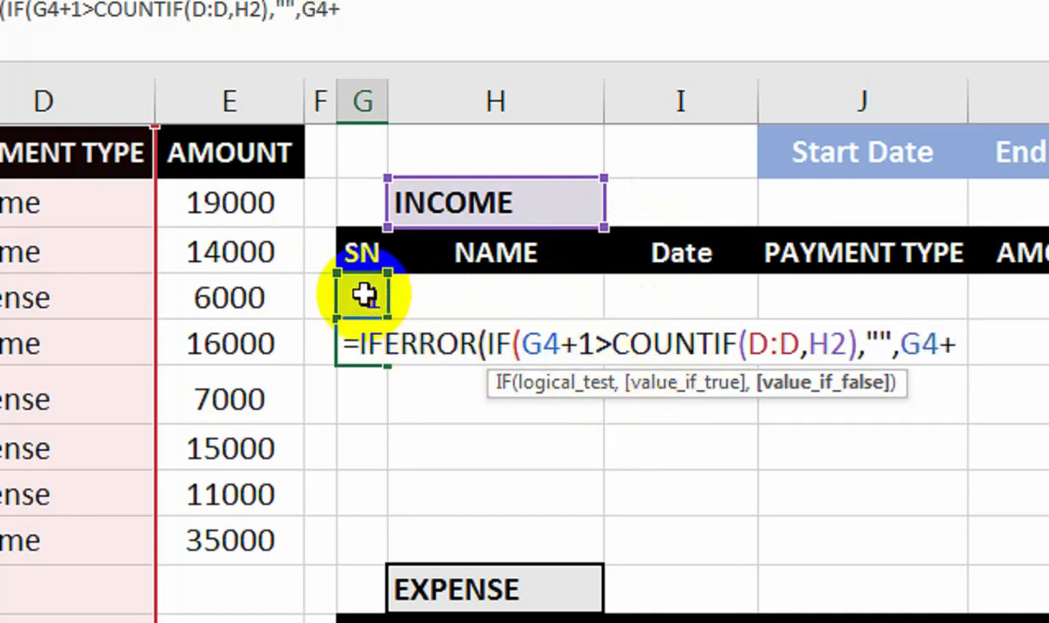
{"action": "type", "text": "+1),"}
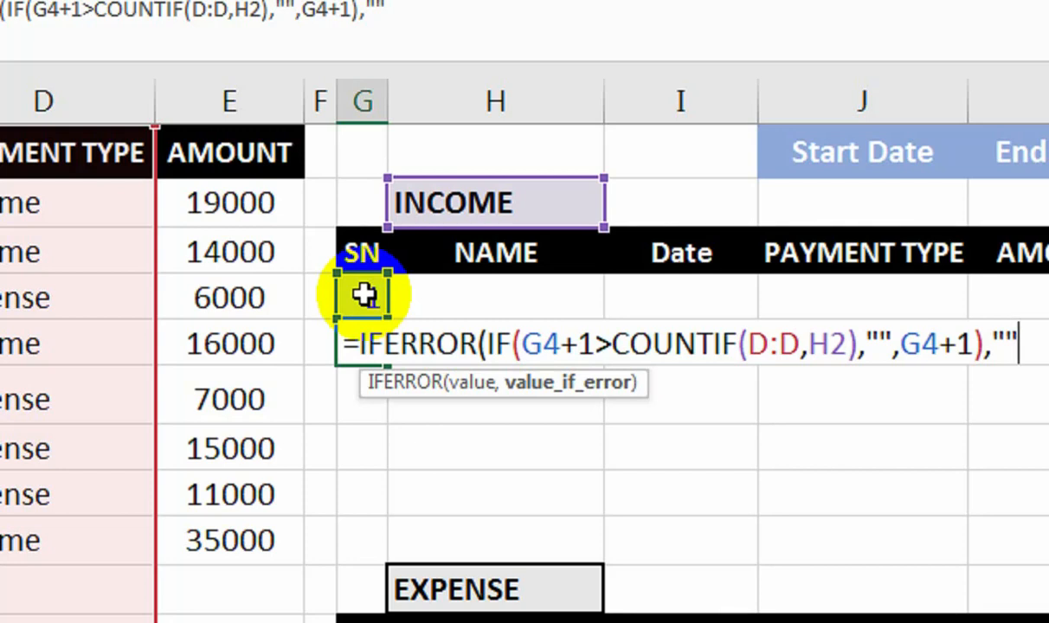
{"action": "type", "text": ")"}
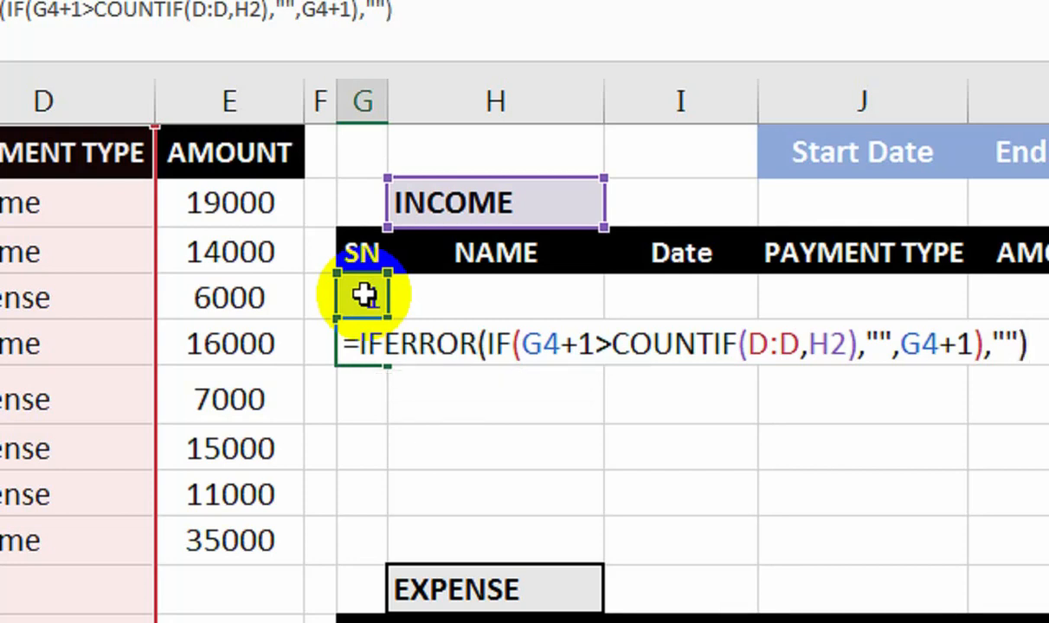
{"action": "key", "text": "Return"}
Make the H2 reference in the G5 formula absolute as $H$2 and fill the formula down to G9
{"action": "left_click", "coordinate": [374, 349]}
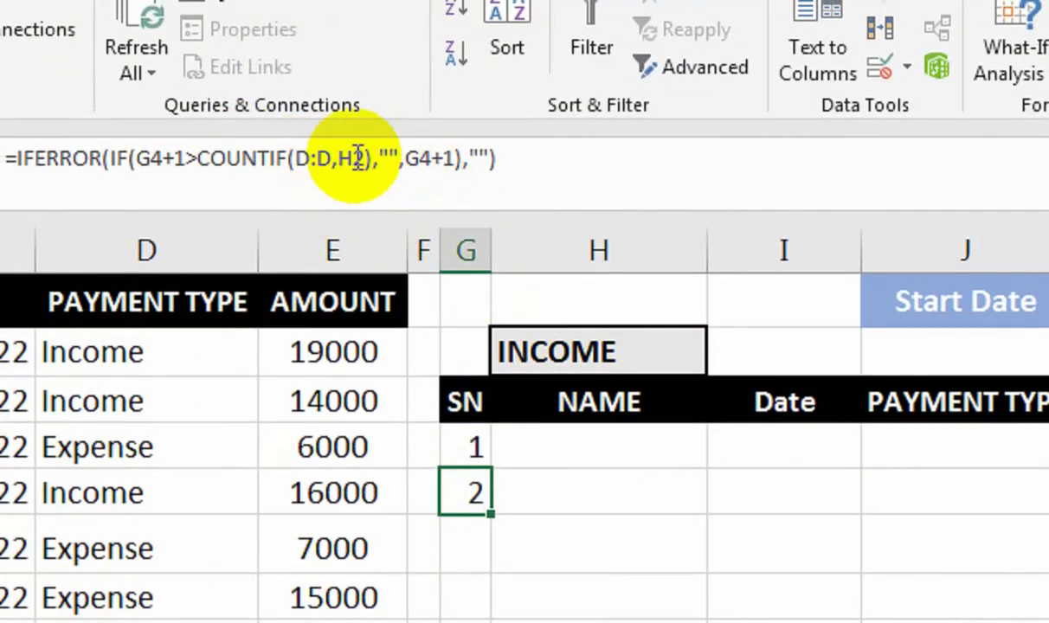
{"action": "left_click", "coordinate": [351, 162]}
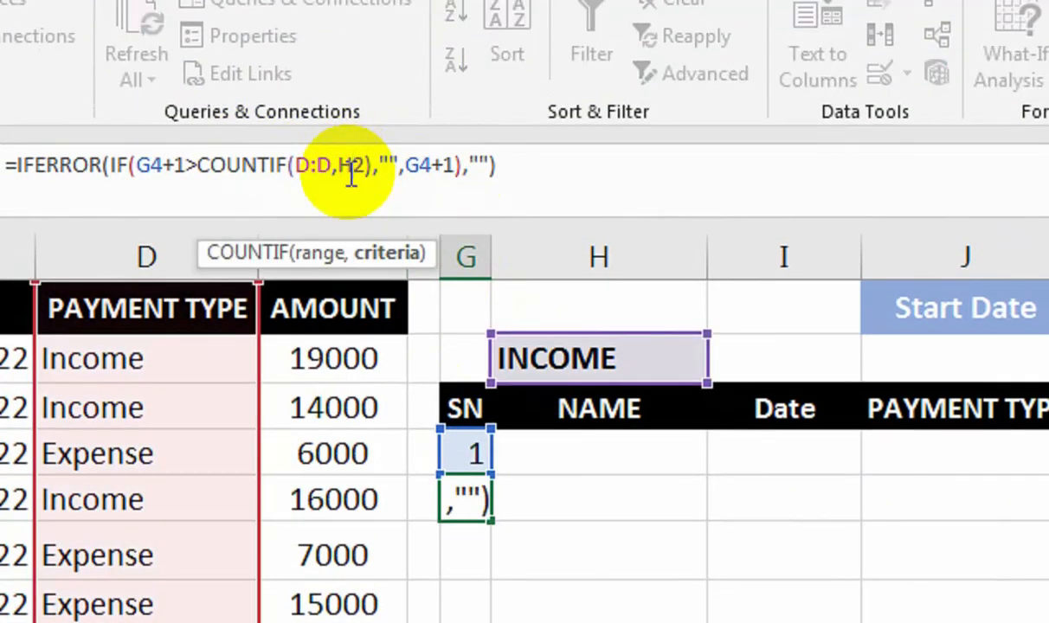
{"action": "key", "text": "F4"}
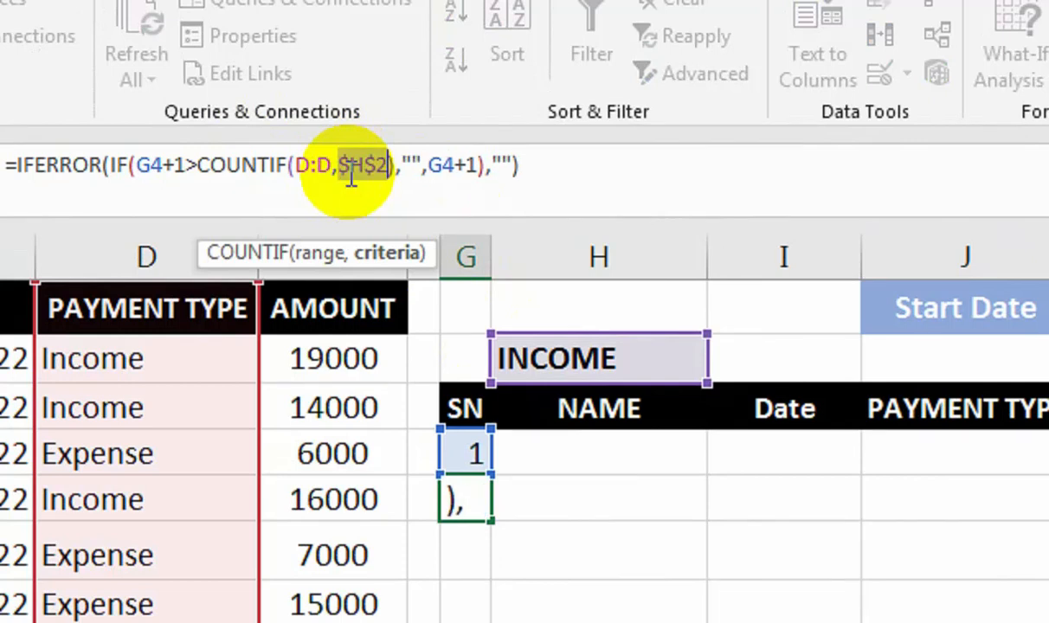
{"action": "key", "text": "Return"}
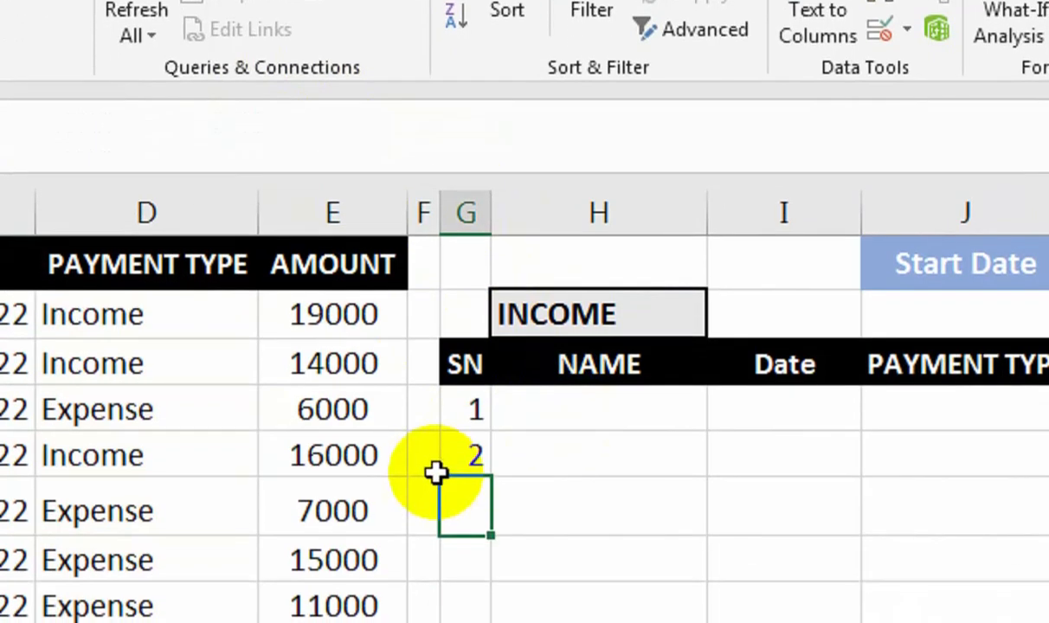
{"action": "left_click", "coordinate": [463, 463]}
{"action": "left_click_drag", "start_coordinate": [490, 476], "coordinate": [501, 431]}
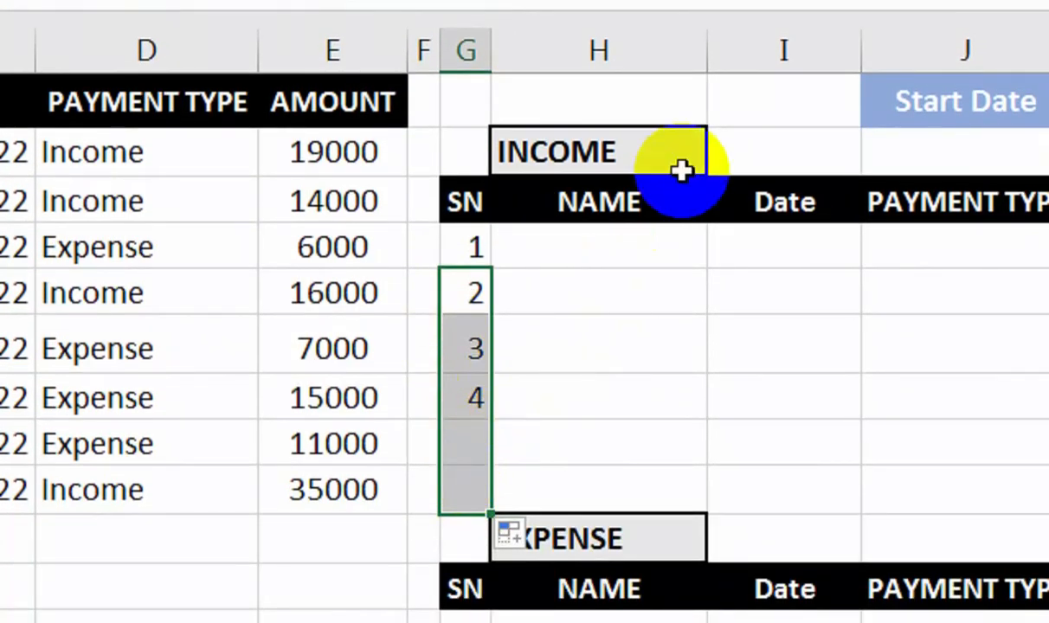
Switch the type selector in H2 to Expense to test the serial numbers
{"action": "left_click", "coordinate": [682, 171]}
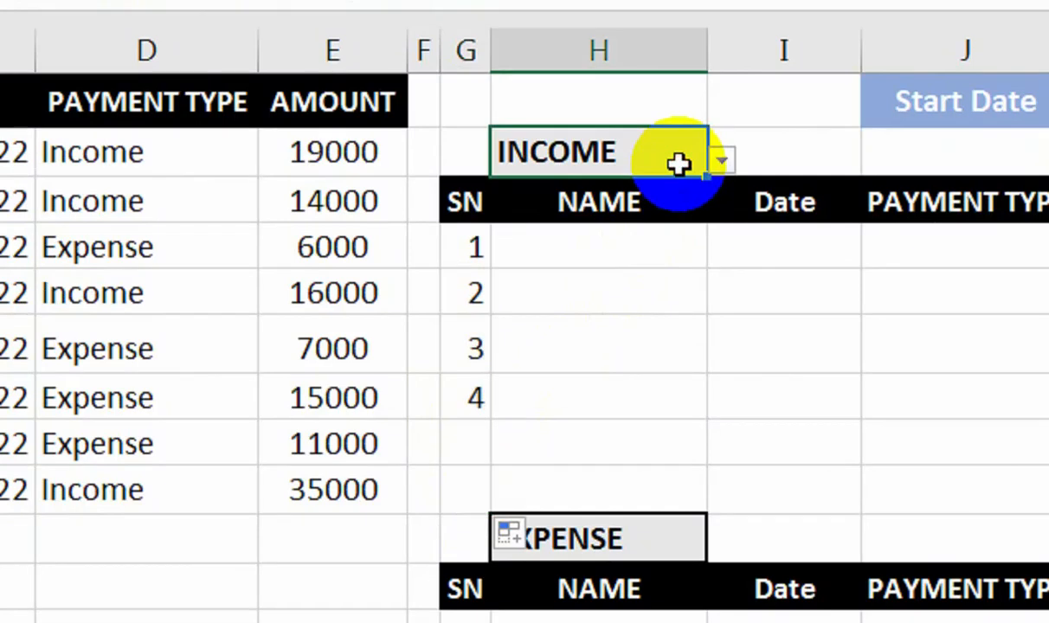
{"action": "left_click", "coordinate": [720, 158]}
{"action": "left_click", "coordinate": [684, 221]}
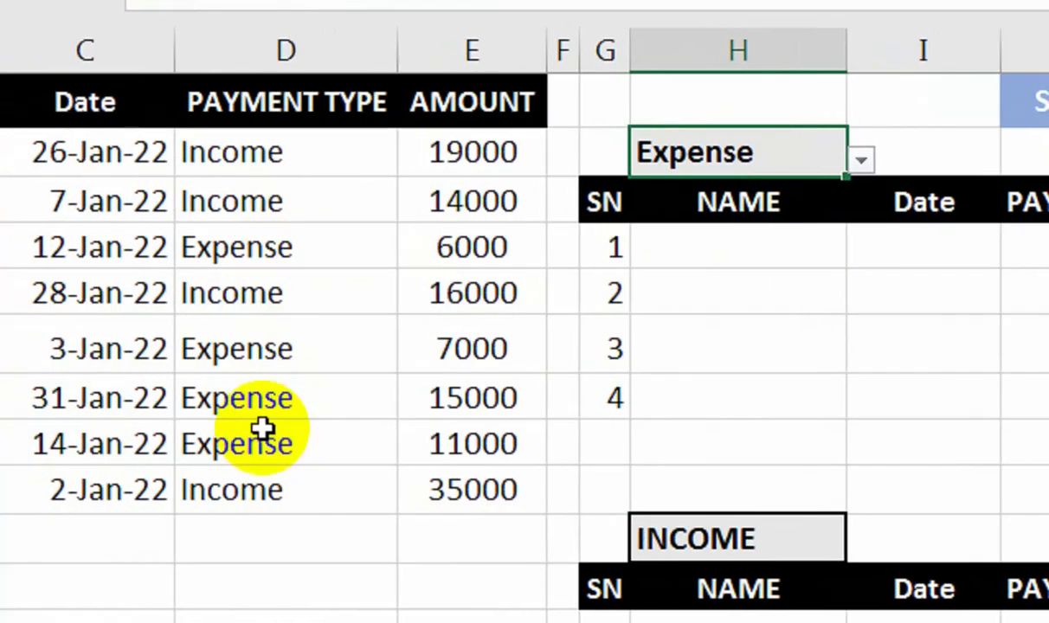
{"action": "left_click", "coordinate": [604, 256]}
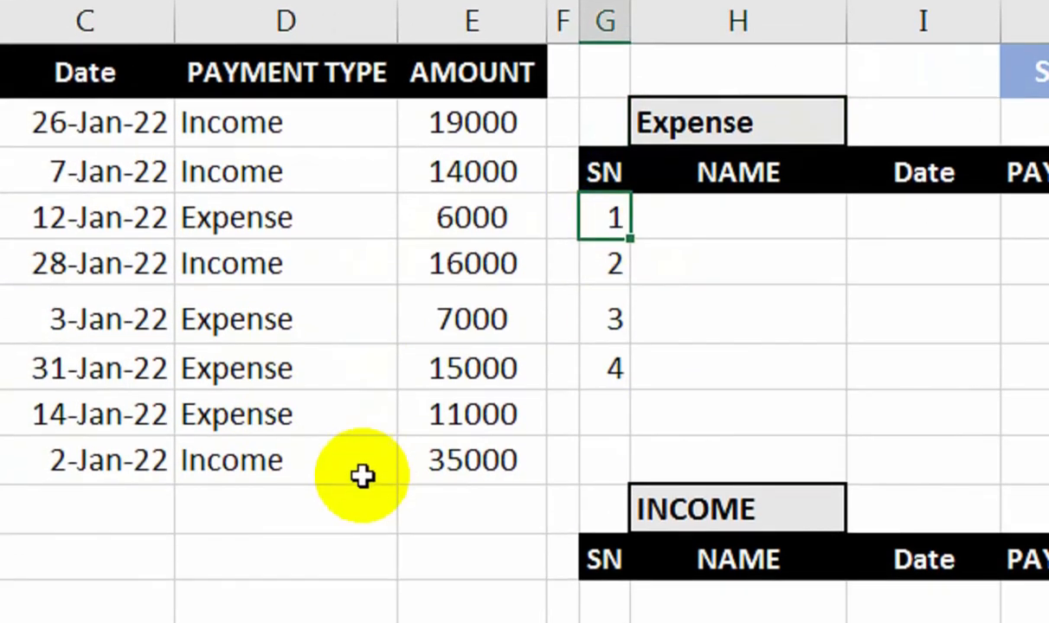
Copy the SWIMMING record in B8:E8 and select B10, the first empty row below the table
{"action": "left_click", "coordinate": [363, 527]}
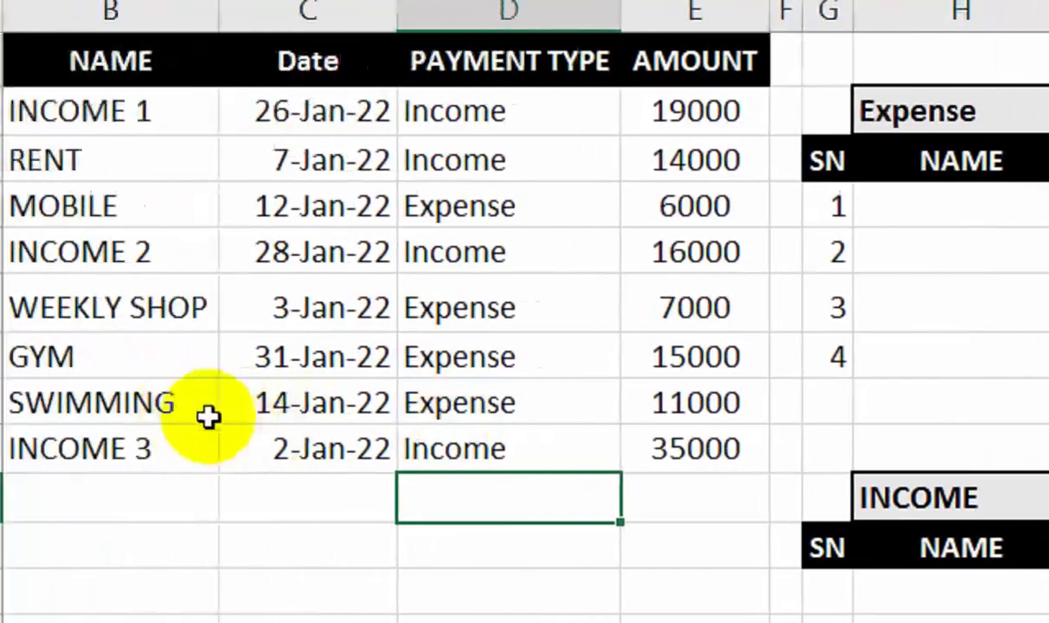
{"action": "left_click_drag", "start_coordinate": [7, 424], "coordinate": [560, 432]}
{"action": "key", "text": "ctrl+c"}
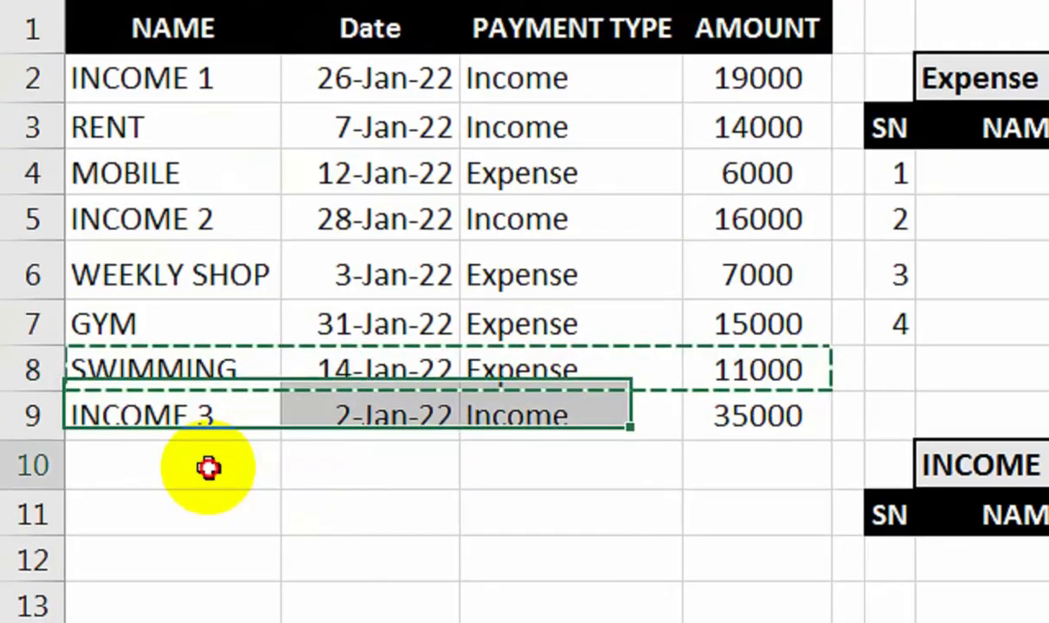
{"action": "left_click", "coordinate": [205, 499]}
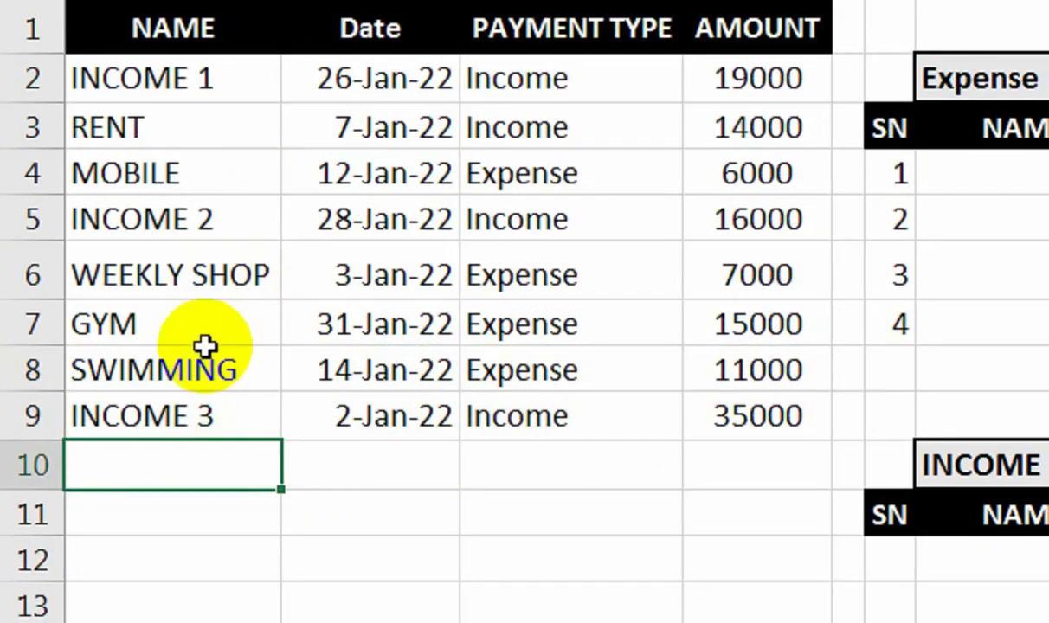
Duplicate the SWIMMING record from B8:E8 into B10:E10 to test the serial numbers
{"action": "left_click_drag", "start_coordinate": [205, 348], "coordinate": [710, 379]}
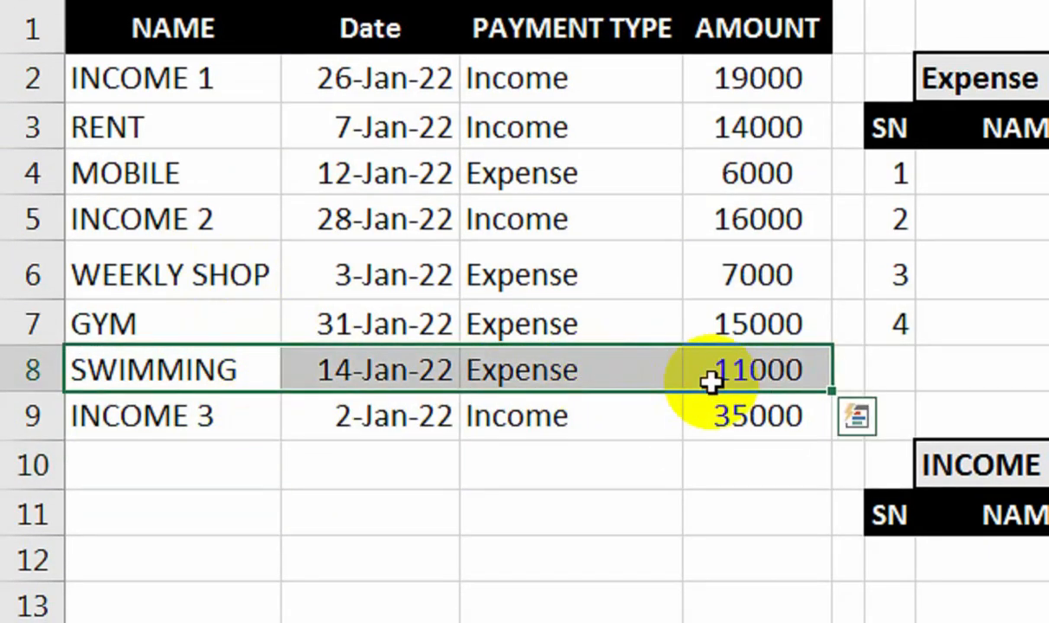
{"action": "key", "text": "ctrl+c"}
{"action": "left_click", "coordinate": [247, 457]}
{"action": "key", "text": "ctrl+v"}
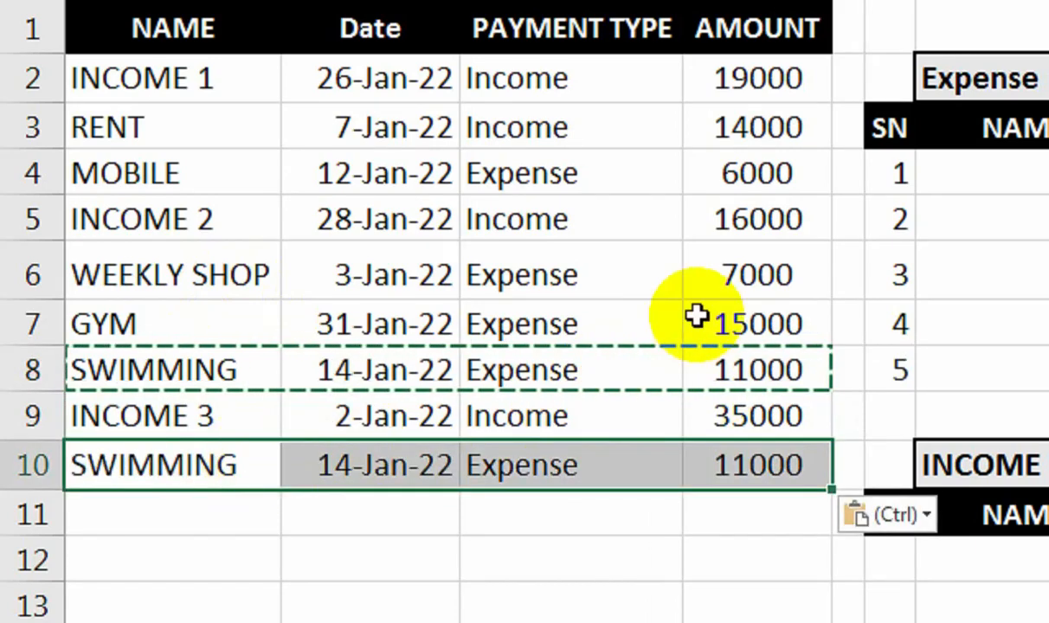
{"action": "left_click", "coordinate": [722, 323]}
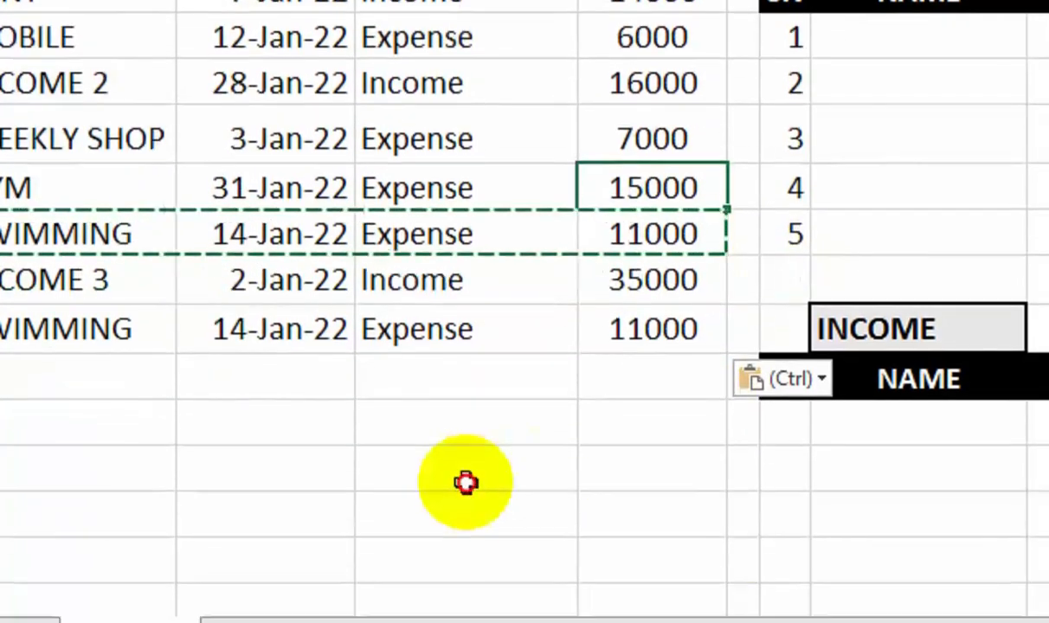
{"action": "left_click", "coordinate": [465, 482]}
{"action": "type", "text": "SDA"}
{"action": "left_click", "coordinate": [669, 513]}
{"action": "left_click", "coordinate": [459, 451]}
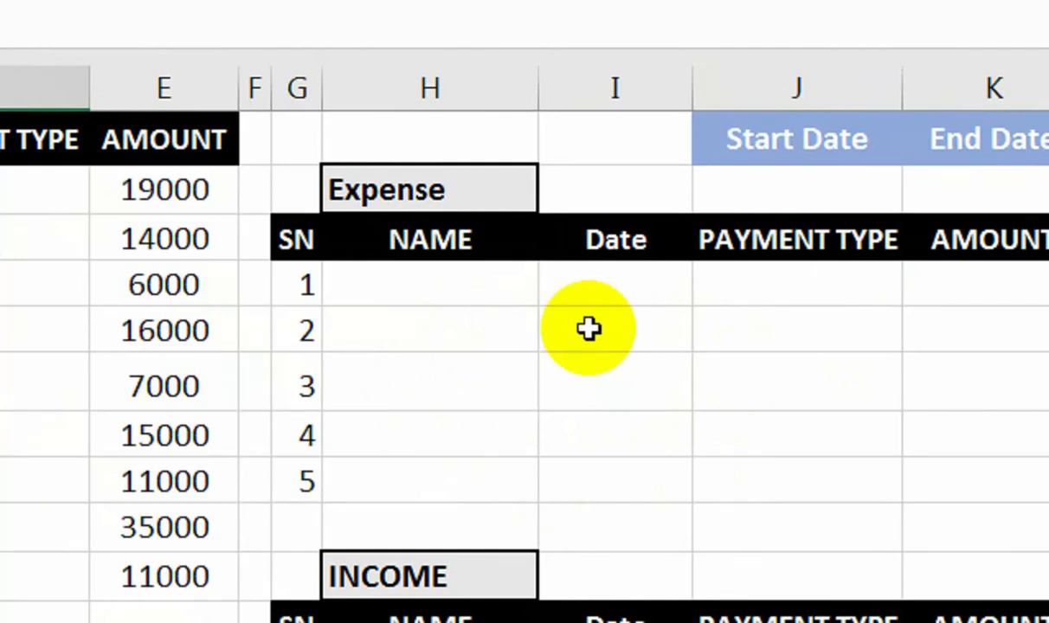
Switch the type selector in H2 to INCOME
{"action": "left_click", "coordinate": [530, 201]}
{"action": "left_click", "coordinate": [536, 199]}
{"action": "left_click", "coordinate": [523, 238]}
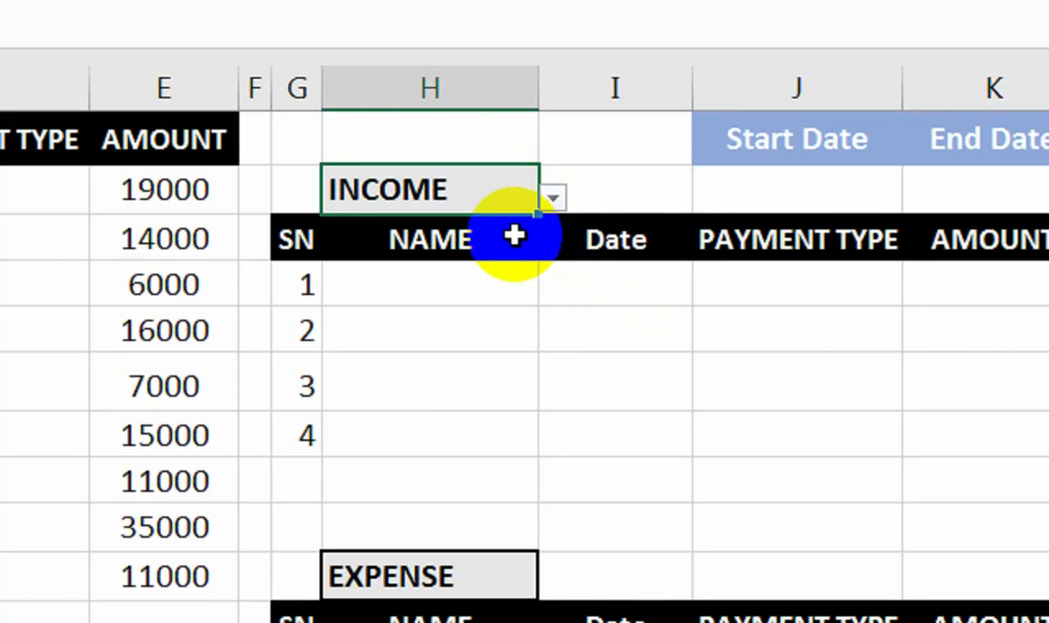
Start the NAME formula in H4 with IFERROR and a nested INDEX whose array is B2:B100
{"action": "left_click", "coordinate": [514, 269]}
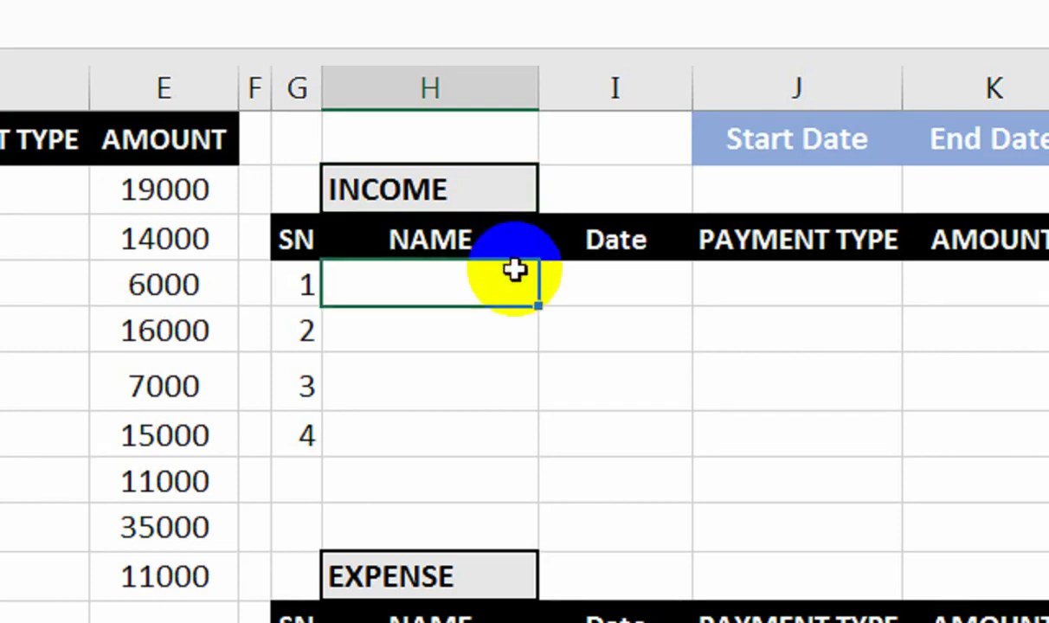
{"action": "type", "text": "=IFERROR("}
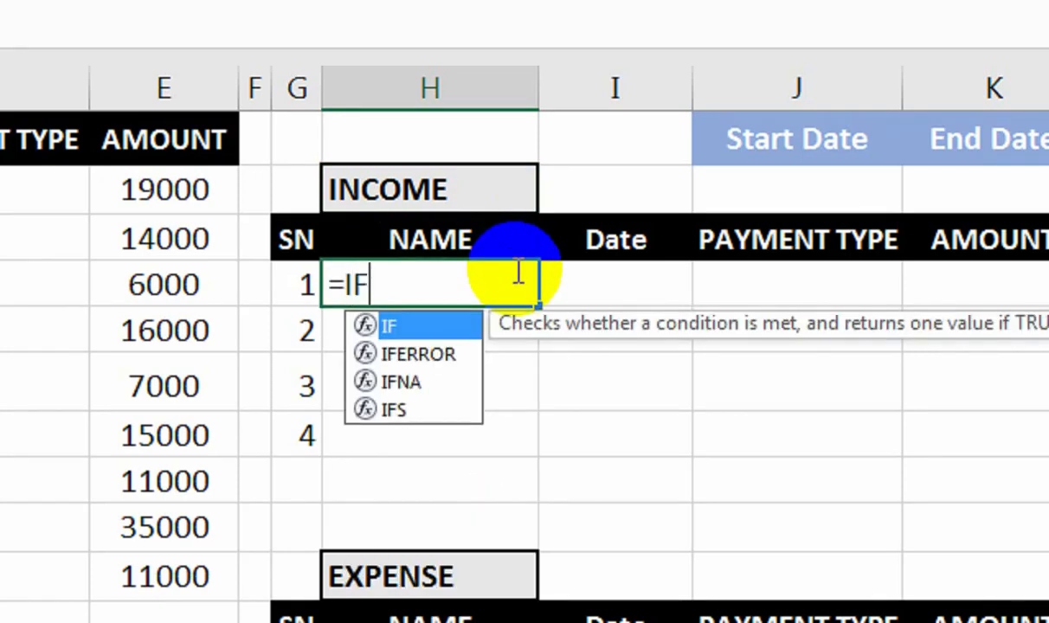
{"action": "type", "text": "INDEX("}
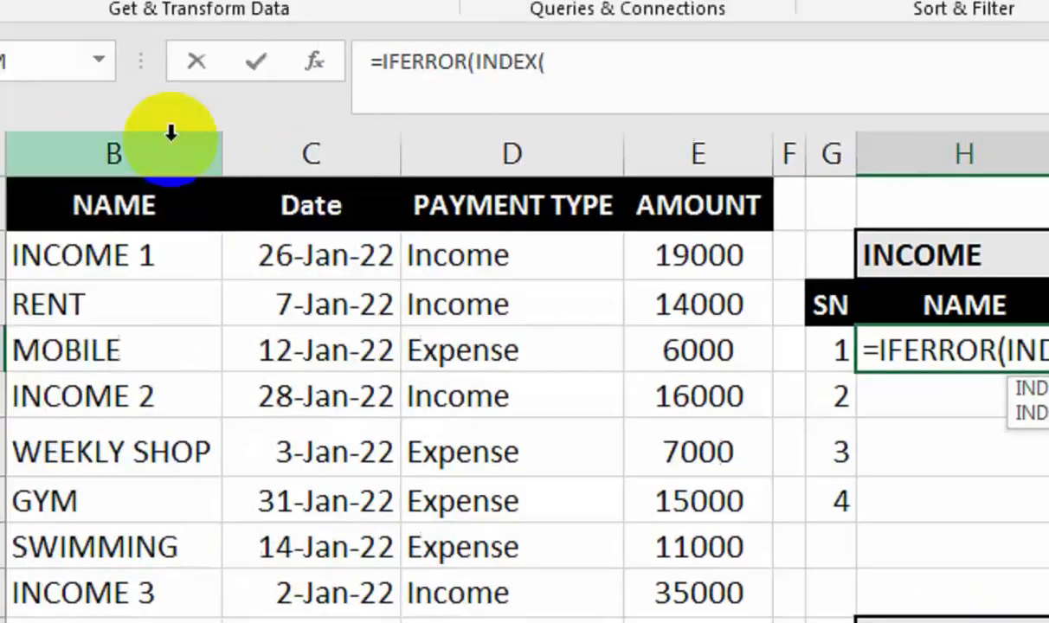
{"action": "left_click", "coordinate": [160, 130]}
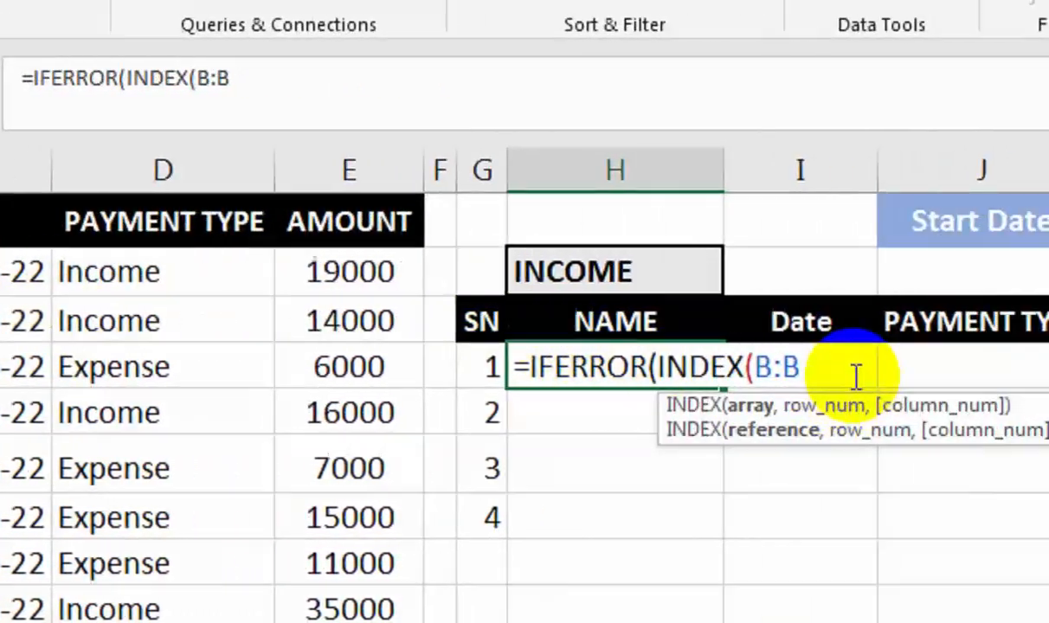
{"action": "left_click", "coordinate": [721, 370]}
{"action": "type", "text": "2:B"}
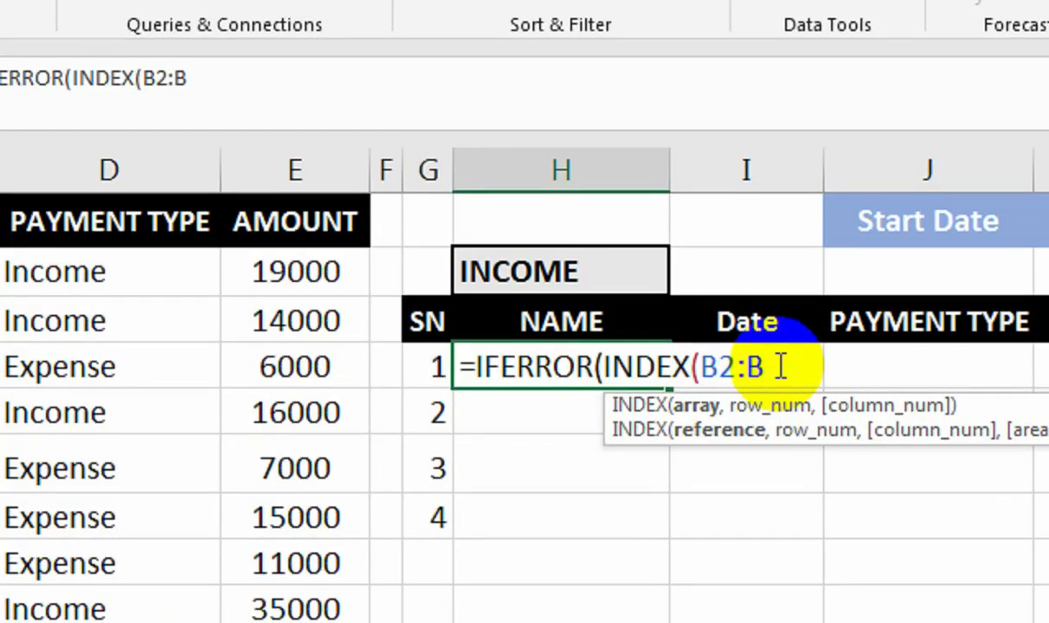
{"action": "type", "text": "100"}
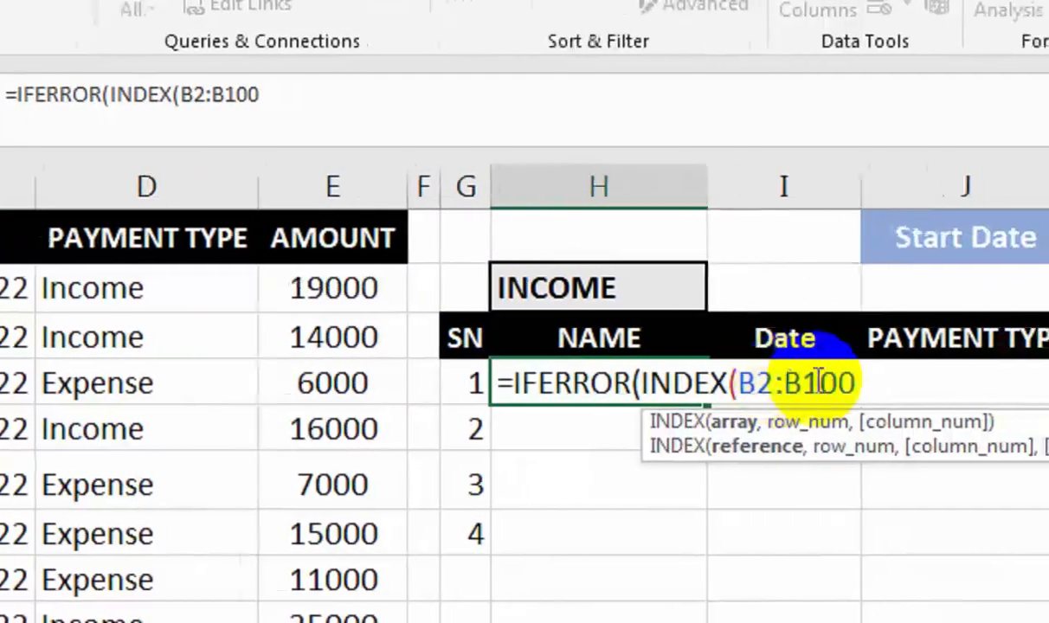
Lock only the rows of the INDEX array so it reads B$2:B$100
{"action": "left_click_drag", "start_coordinate": [800, 382], "coordinate": [667, 396]}
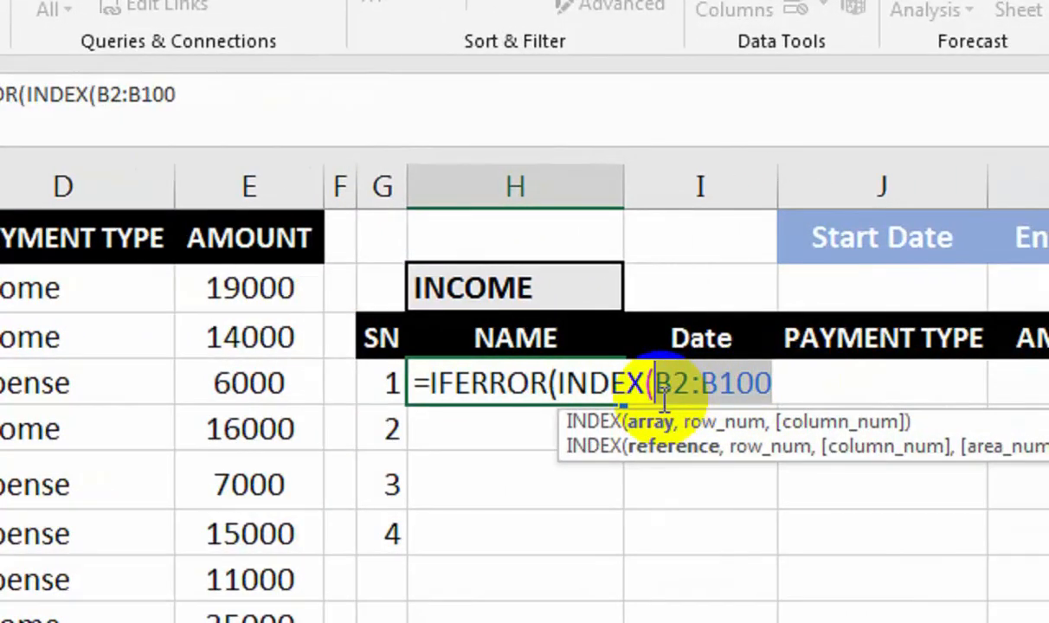
{"action": "key", "text": "F4"}
{"action": "key", "text": "F4"}
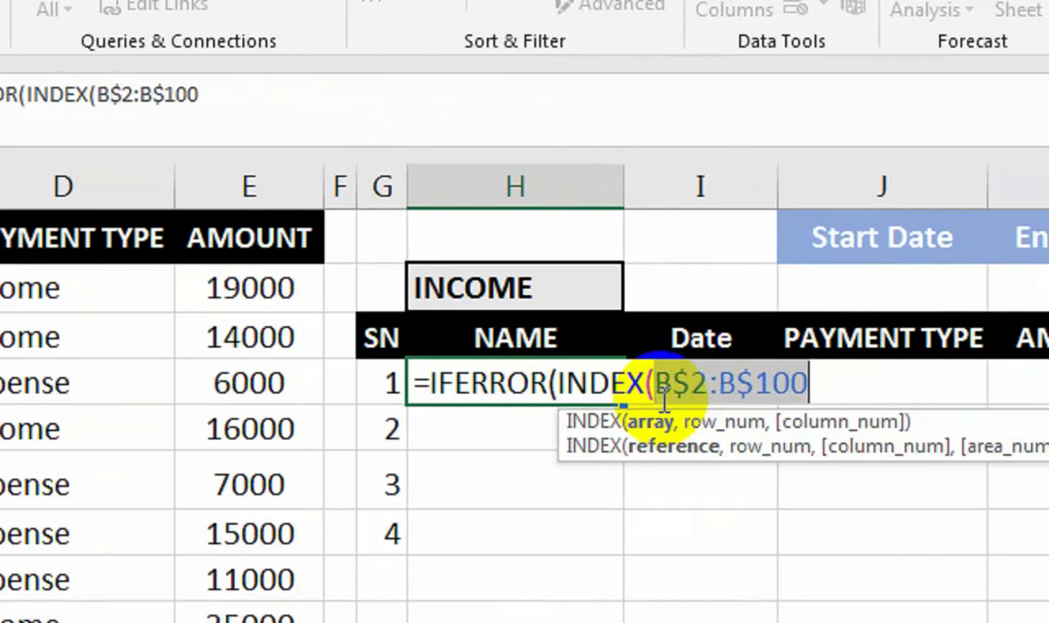
{"action": "left_click", "coordinate": [806, 364]}
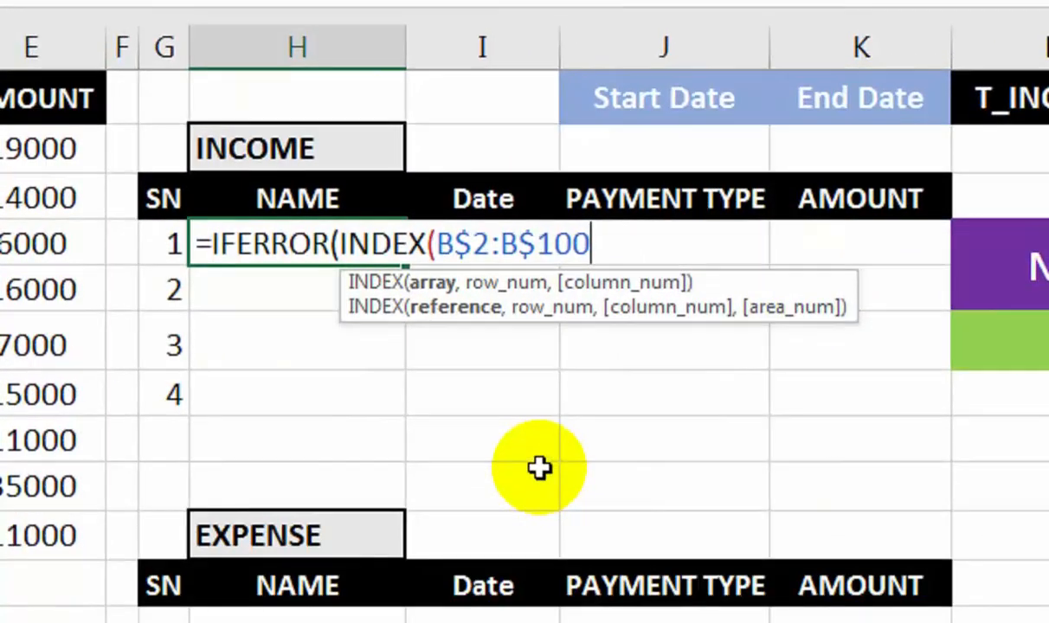
Nest an AGGREGATE function as the row number argument of INDEX
{"action": "type", "text": ","}
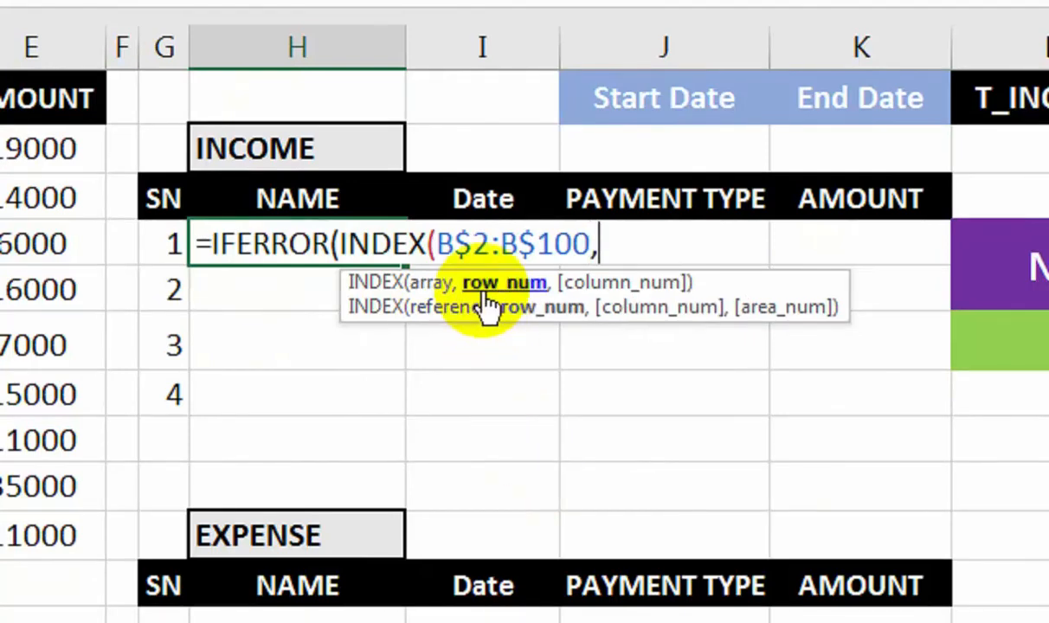
{"action": "type", "text": "A"}
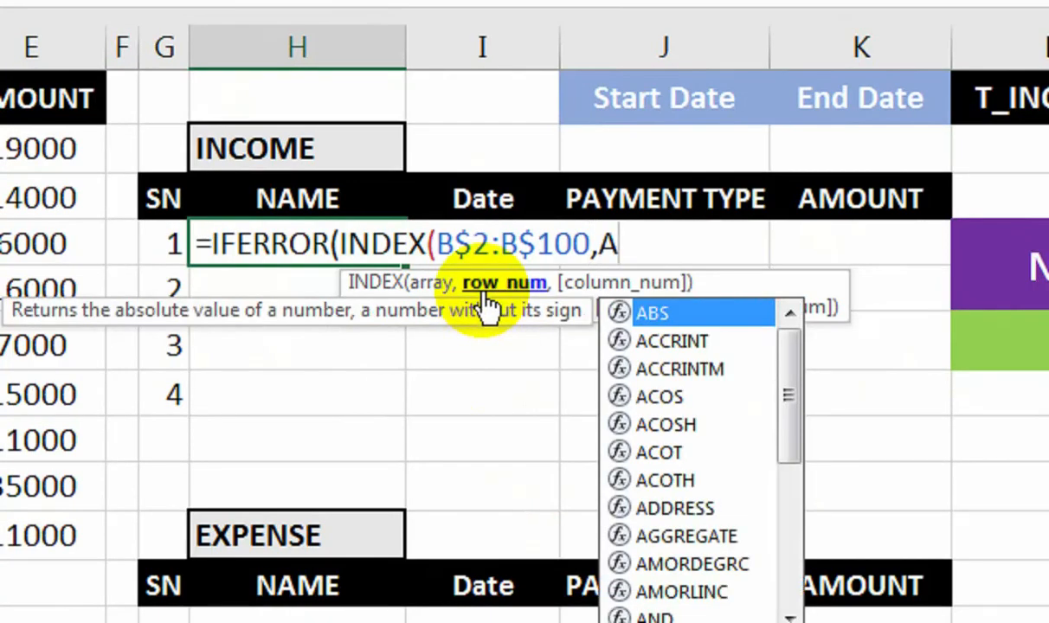
{"action": "type", "text": "G"}
{"action": "key", "text": "Tab"}
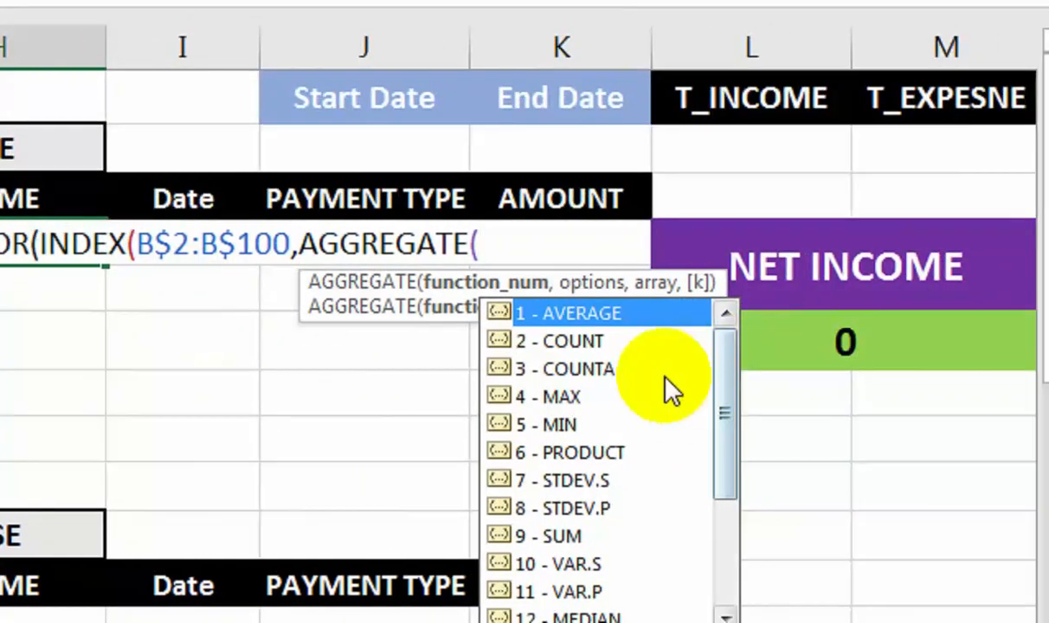
Set the AGGREGATE function number to 15 (SMALL) and its option to 6 (Ignore error values)
{"action": "left_click_drag", "start_coordinate": [712, 368], "coordinate": [718, 382]}
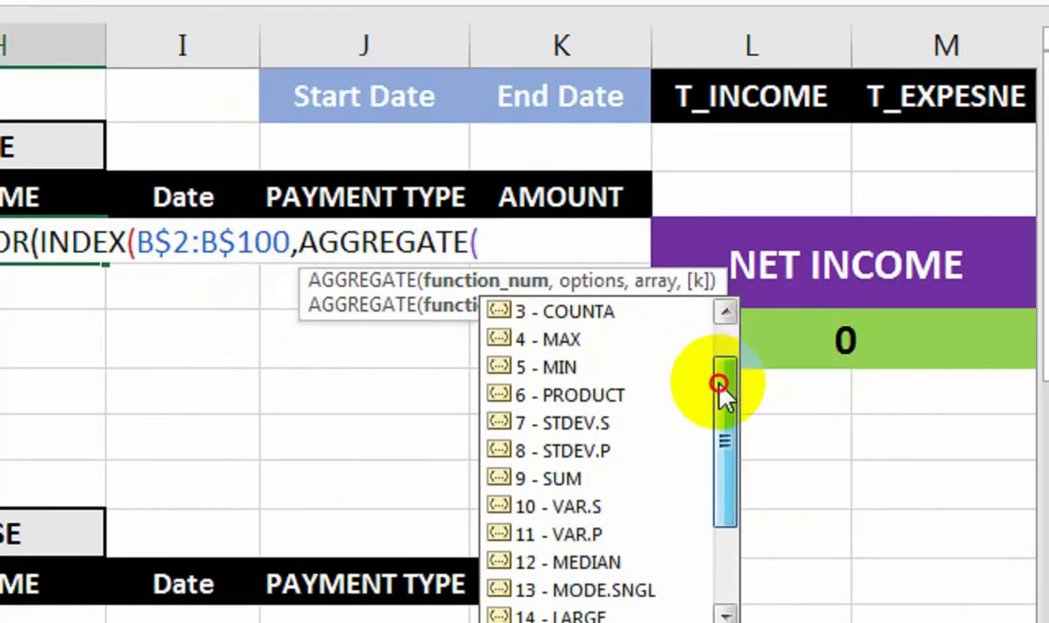
{"action": "scroll", "coordinate": [724, 346], "scroll_direction": "down", "scroll_amount": 1}
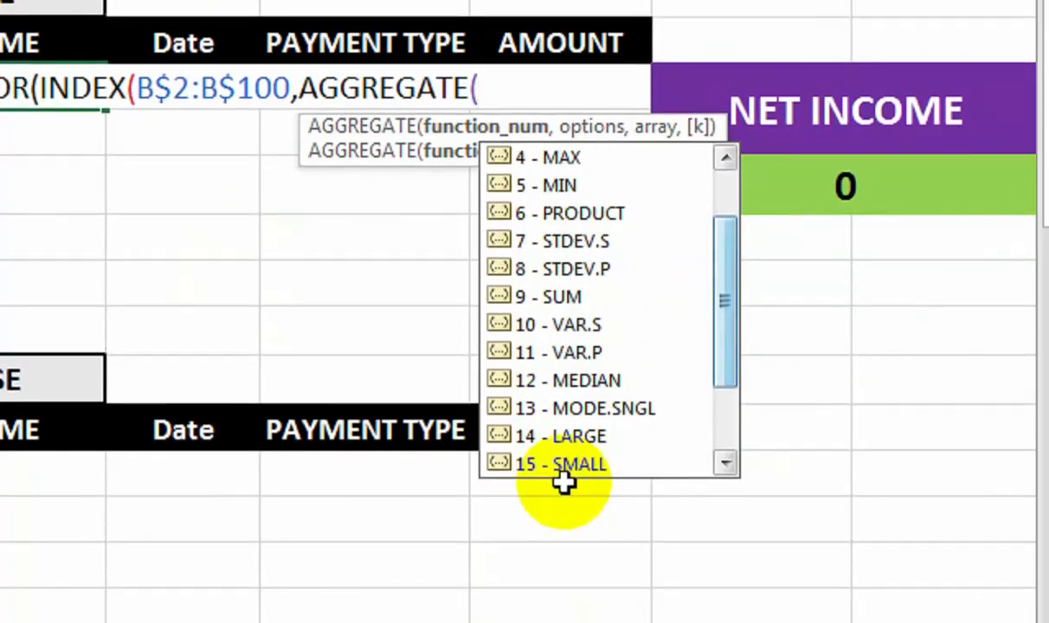
{"action": "left_click", "coordinate": [564, 511]}
{"action": "key", "text": "BackSpace"}
{"action": "key", "text": "BackSpace"}
{"action": "key", "text": "BackSpace"}
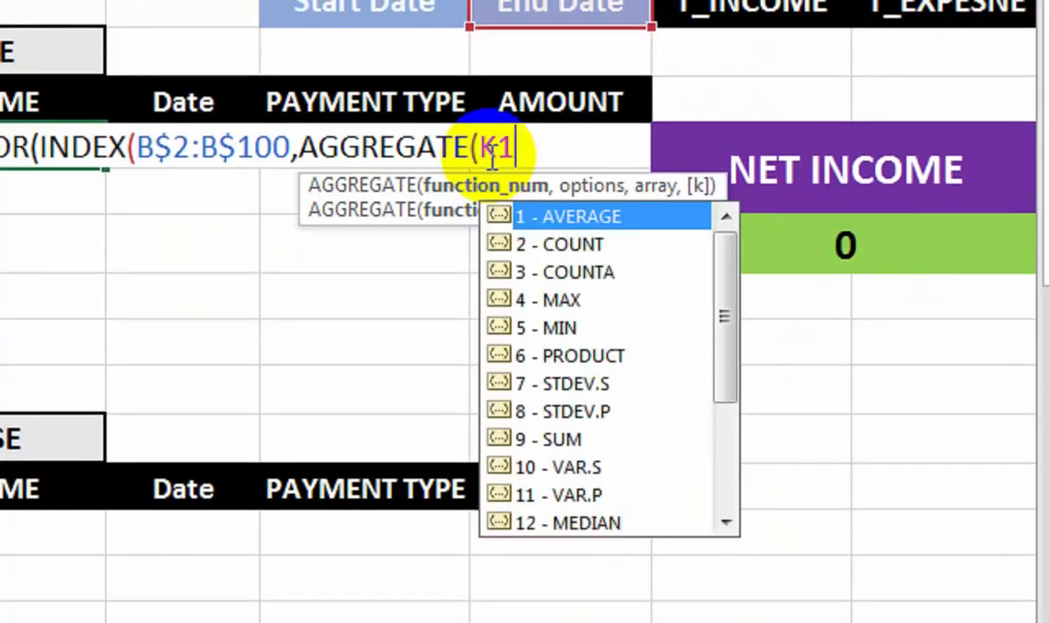
{"action": "type", "text": "15,"}
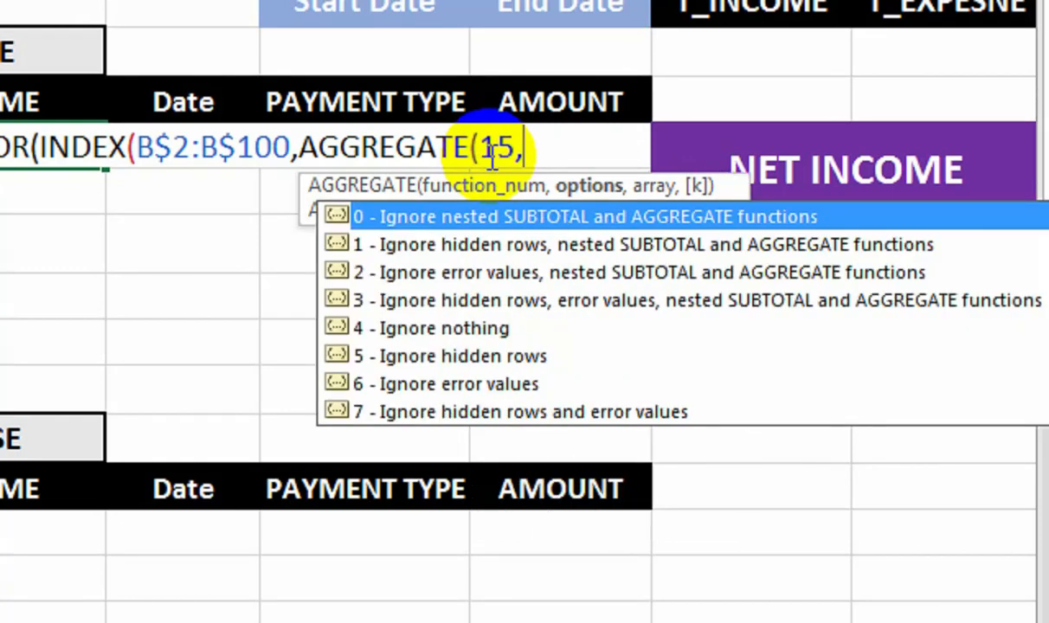
{"action": "type", "text": "6,"}
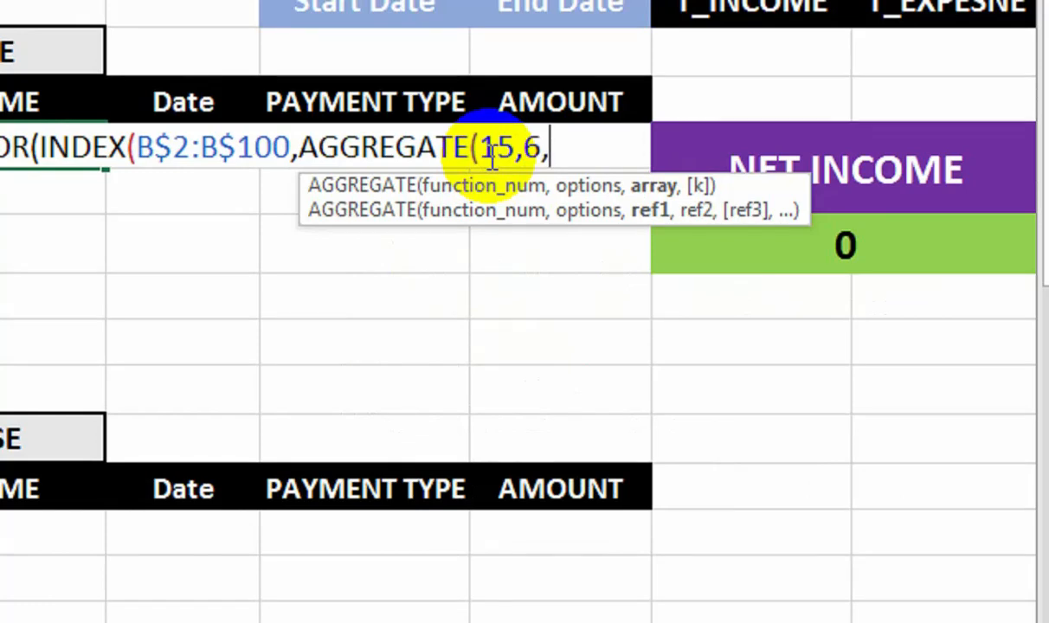
{"action": "key", "text": "BackSpace"}
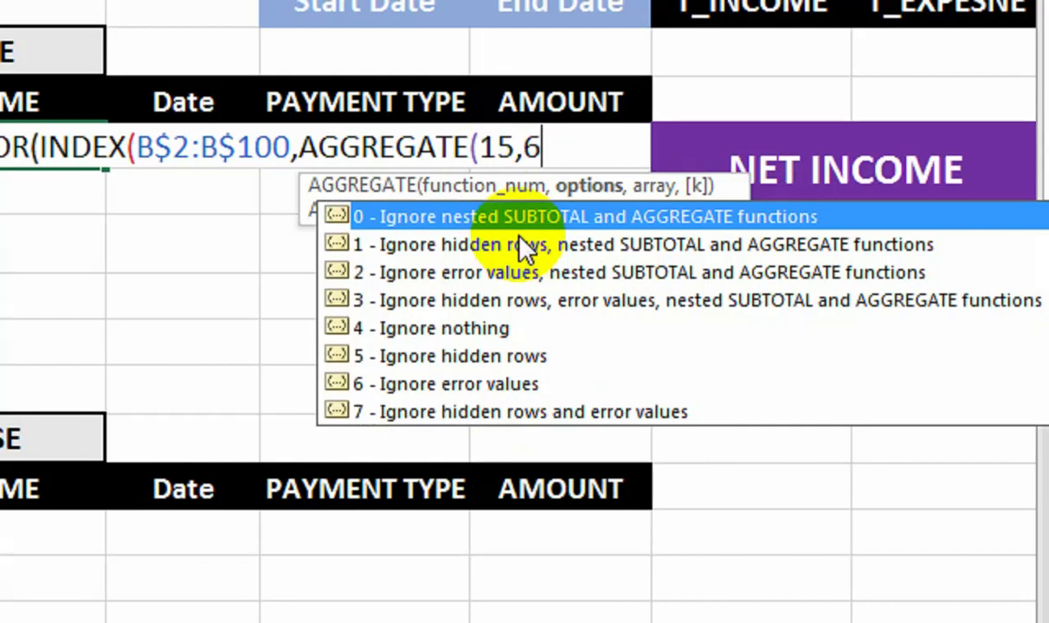
{"action": "type", "text": ","}
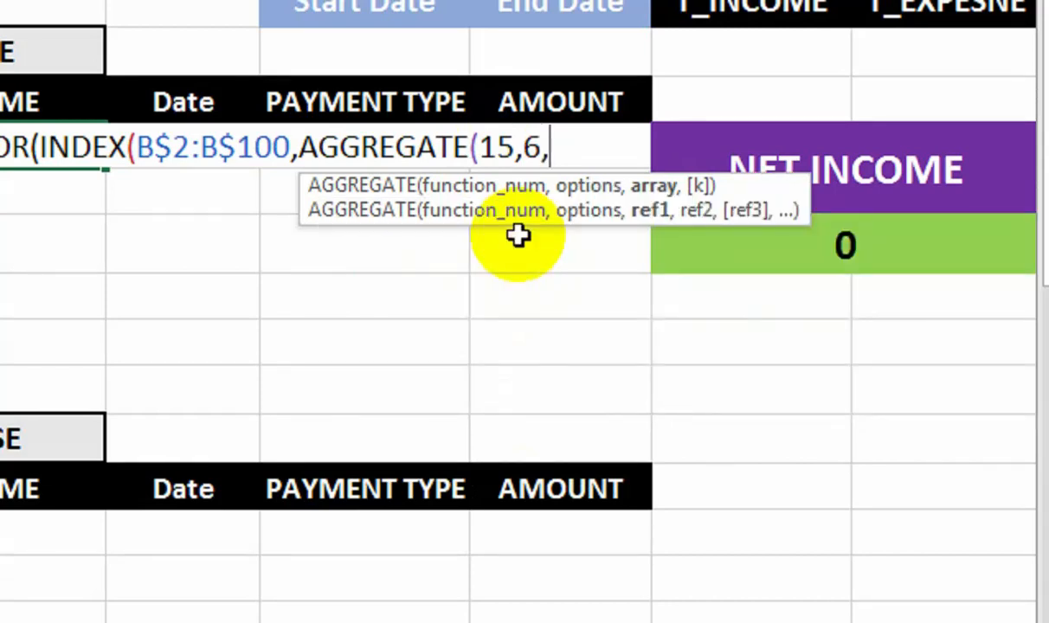
Begin the AGGREGATE array argument with 1( and the payment type range D2:D100
{"action": "type", "text": "1("}
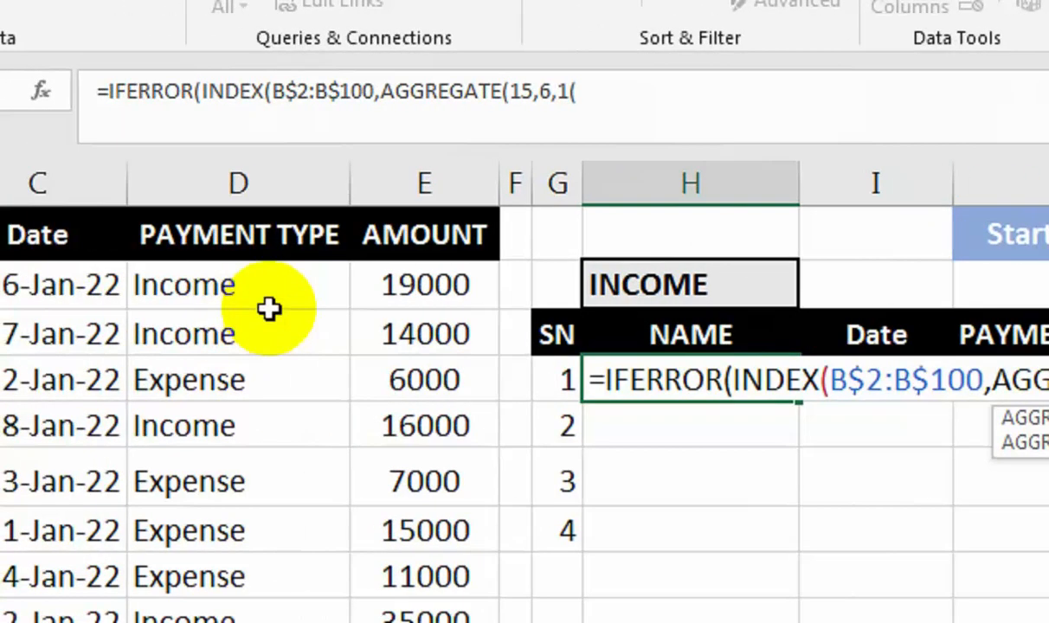
{"action": "left_click", "coordinate": [276, 275]}
{"action": "key", "text": "ctrl+space"}
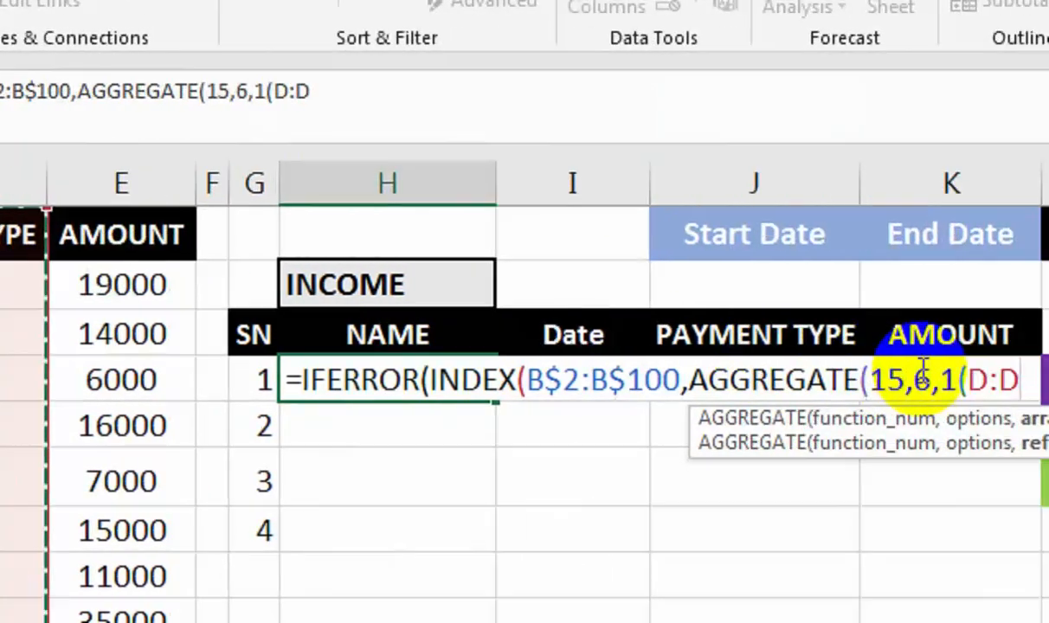
{"action": "left_click", "coordinate": [788, 391]}
{"action": "type", "text": "2"}
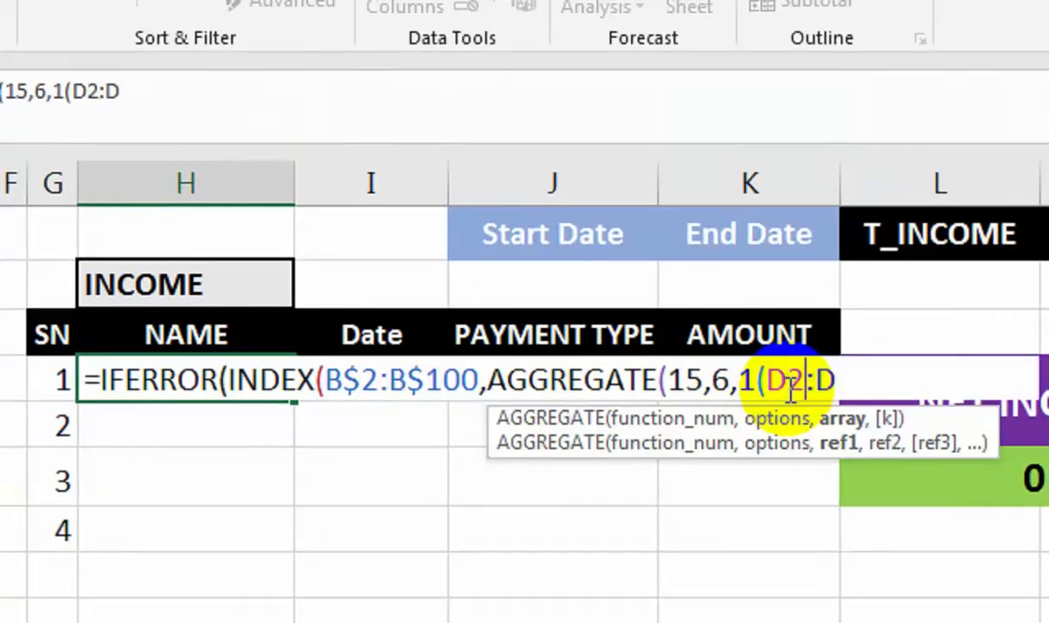
{"action": "key", "text": "End"}
{"action": "type", "text": "100"}
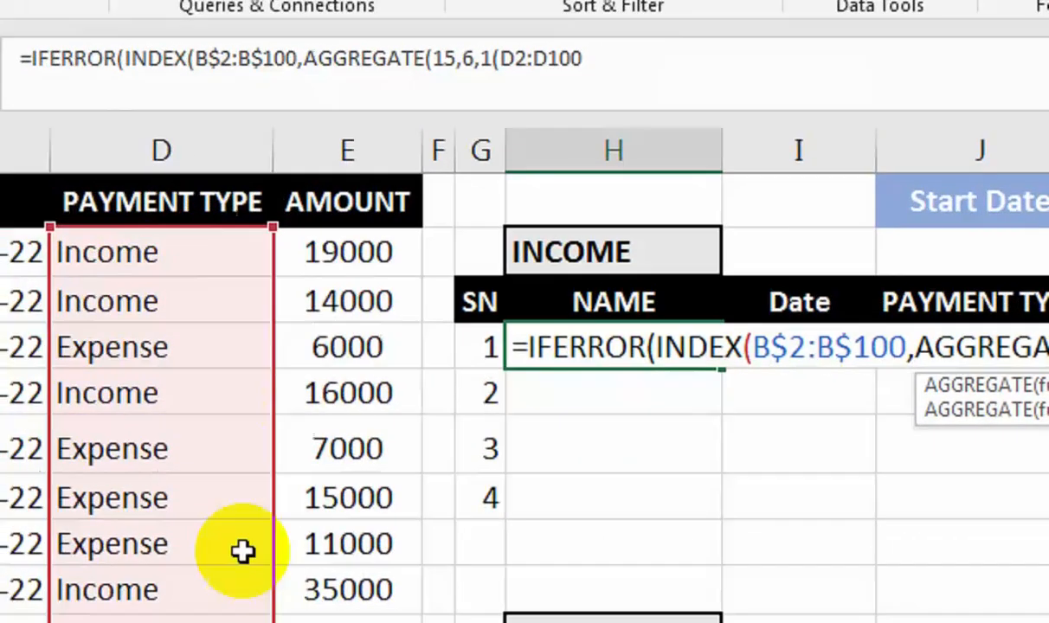
Make the payment type range fully absolute as $D$2:$D$100
{"action": "left_click_drag", "start_coordinate": [789, 237], "coordinate": [663, 241]}
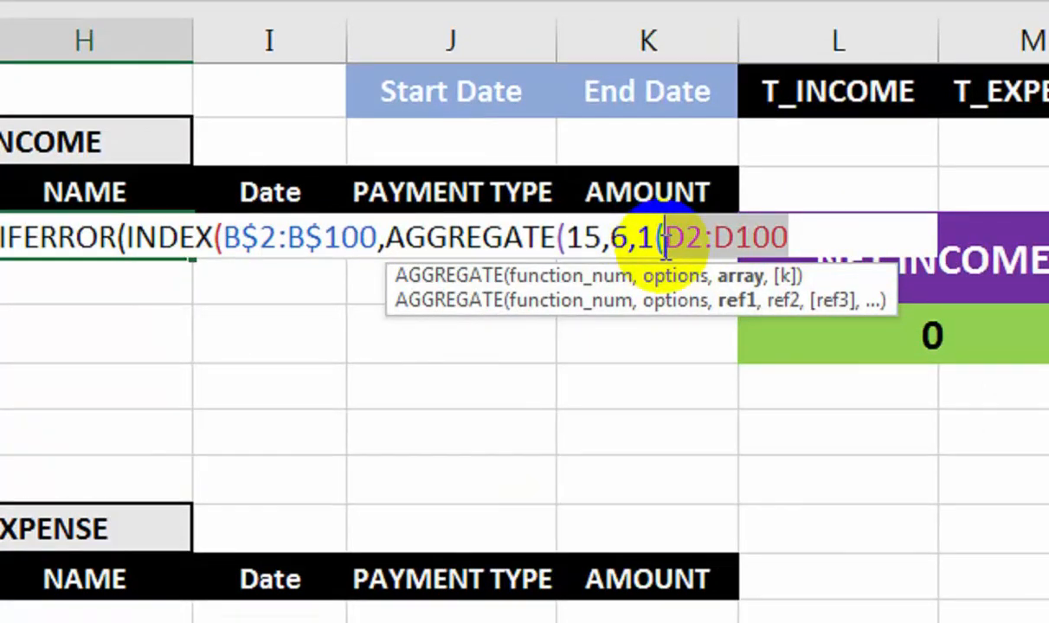
{"action": "key", "text": "F4"}
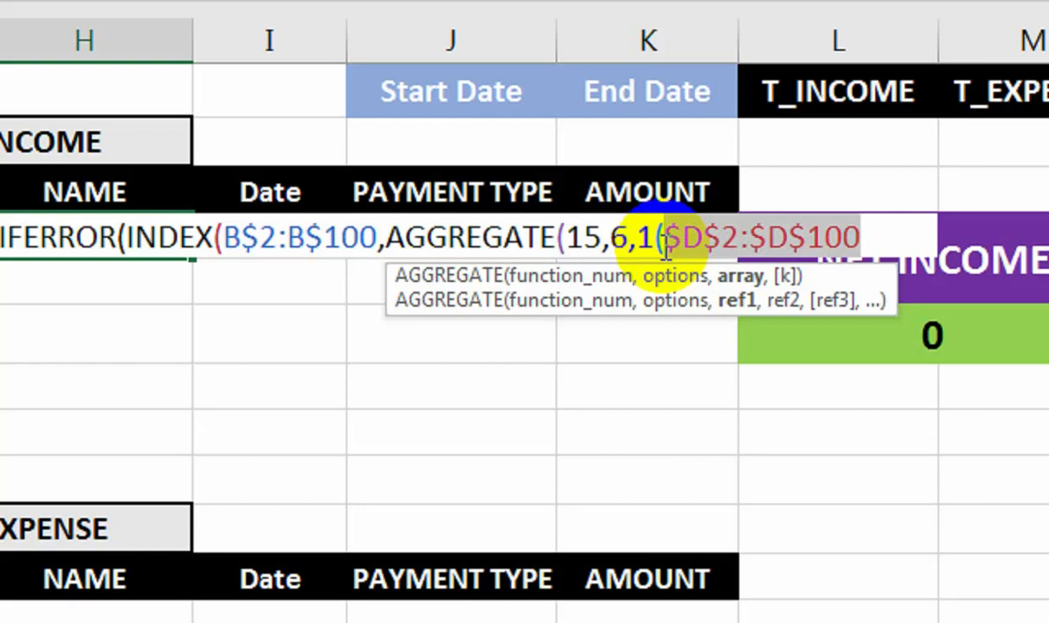
{"action": "type", "text": "="}
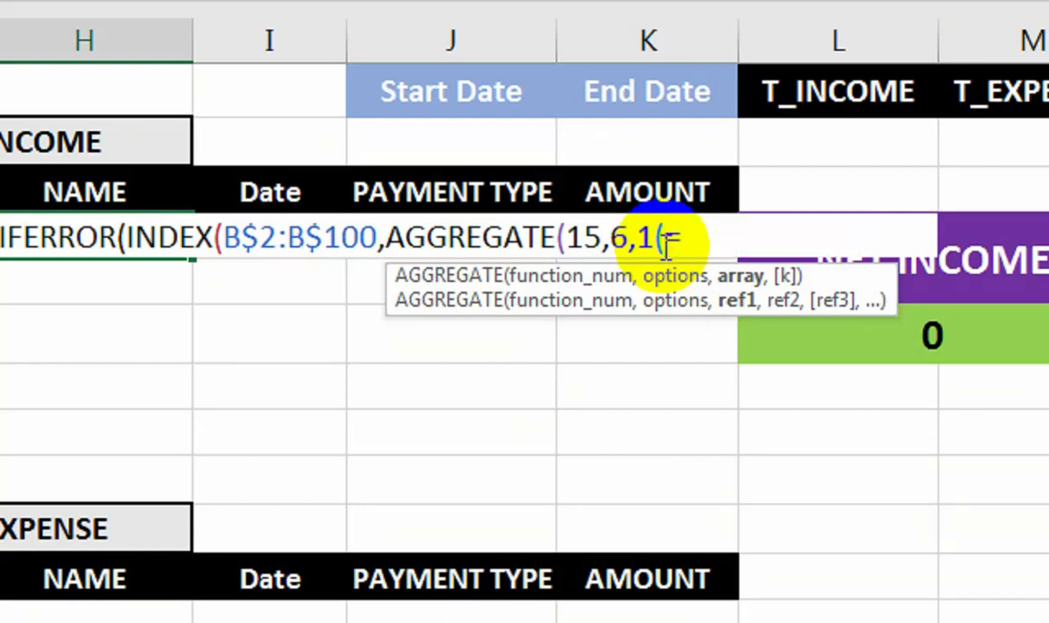
{"action": "key", "text": "ctrl+z"}
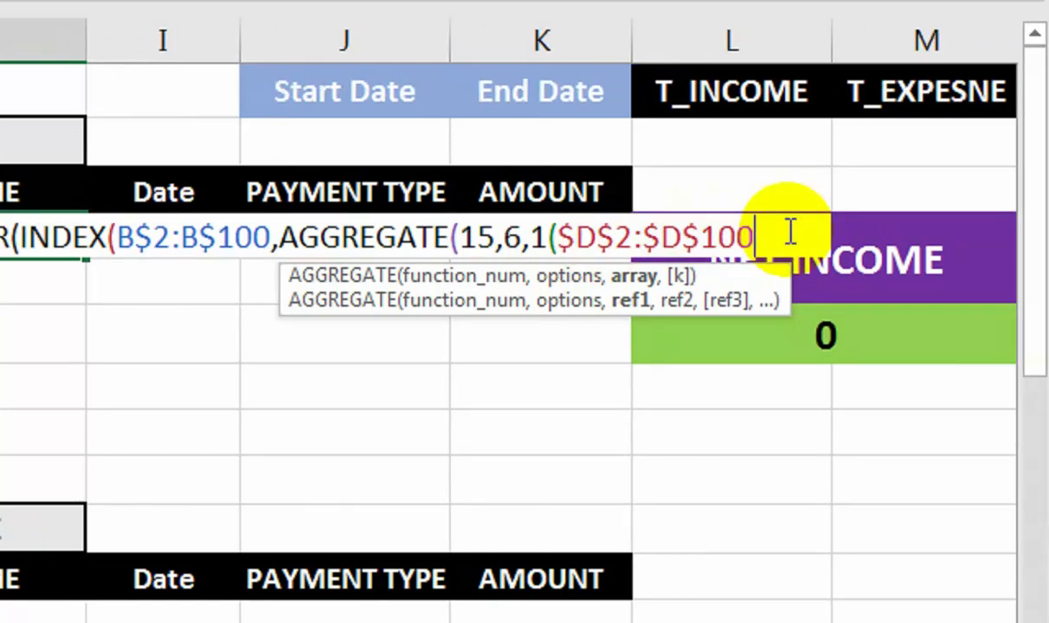
Compare the payment type range with the absolute reference $H$2 and close the parenthesis of the condition
{"action": "type", "text": "="}
{"action": "left_click", "coordinate": [39, 156]}
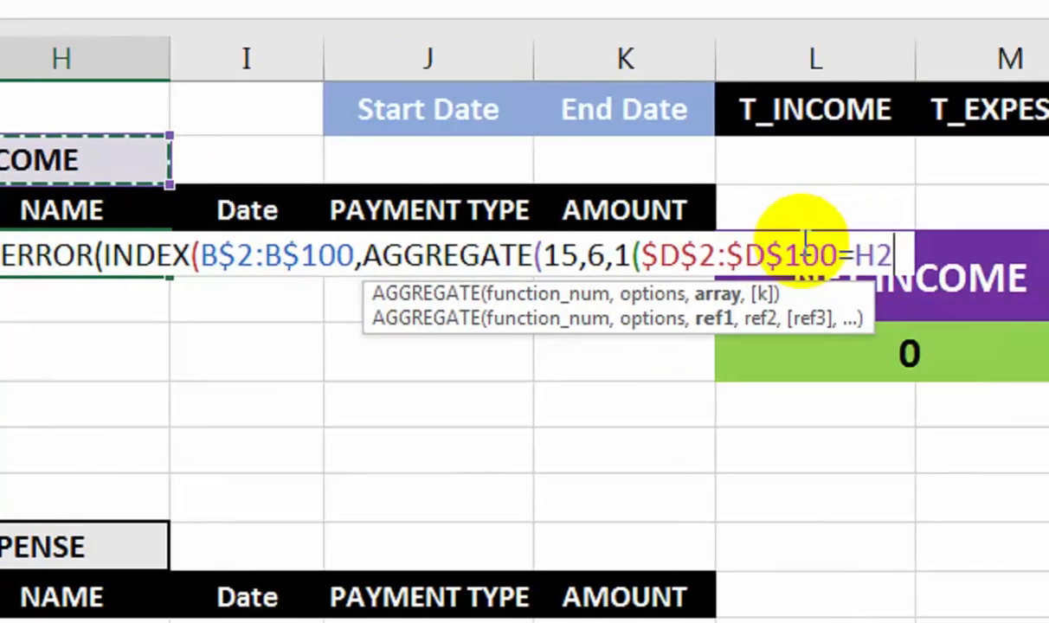
{"action": "key", "text": "F4"}
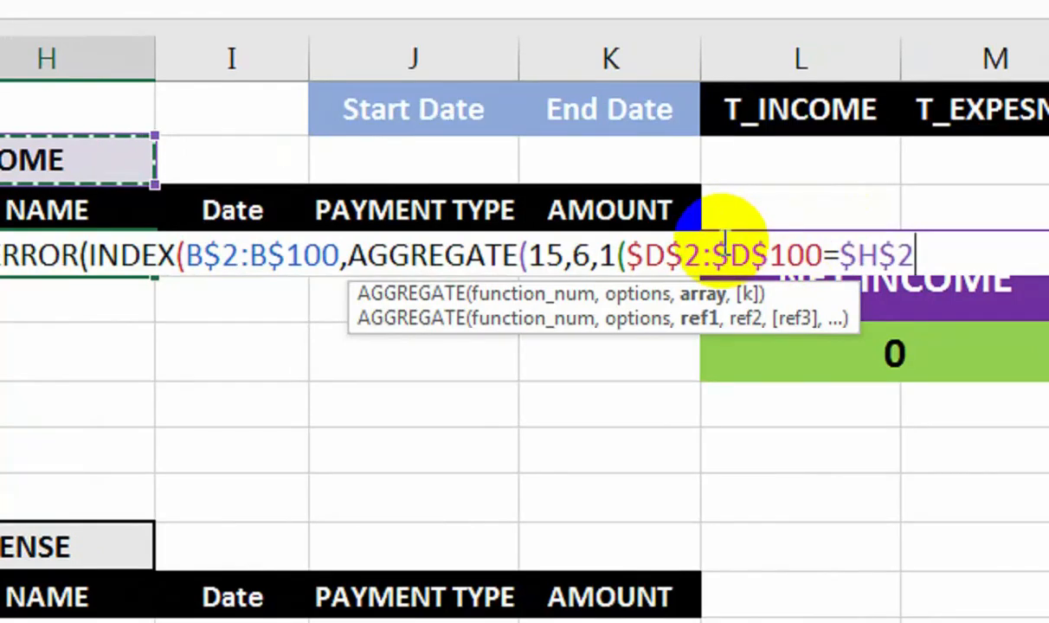
{"action": "type", "text": ")"}
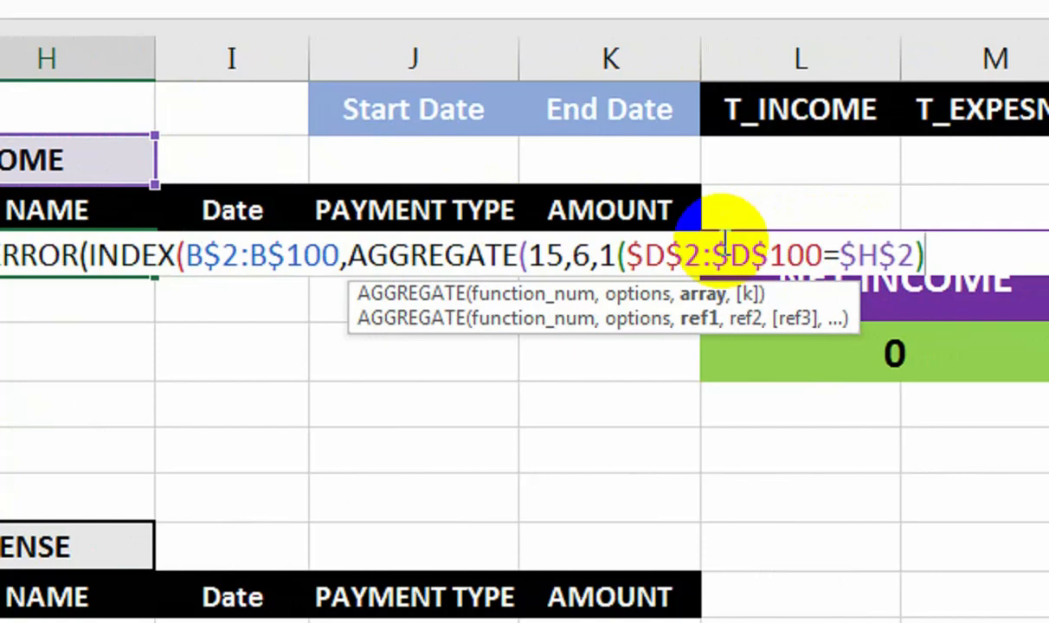
Multiply the condition by (ROW( and reuse the absolute payment type range $D$2:$D$100 as the ROW reference
{"action": "type", "text": "*(ROW"}
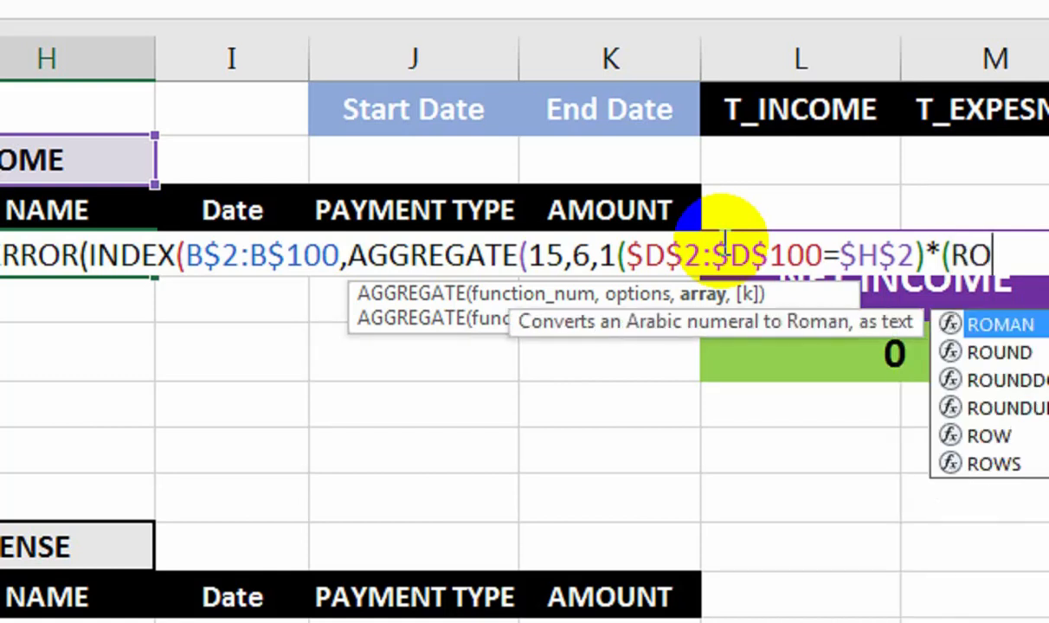
{"action": "type", "text": "("}
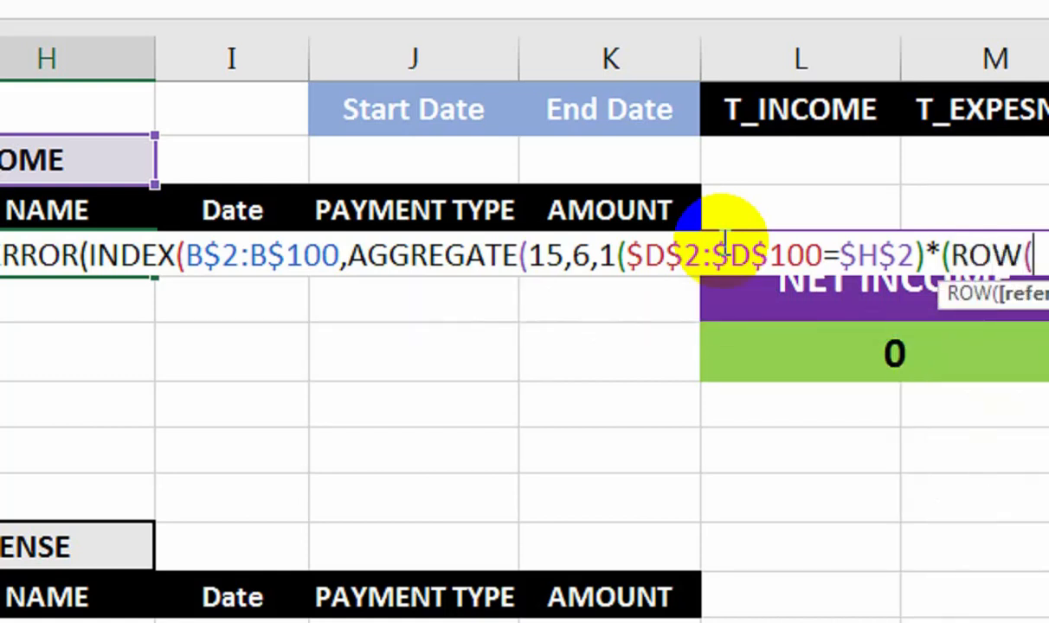
{"action": "left_click", "coordinate": [905, 249]}
{"action": "left_click_drag", "start_coordinate": [844, 251], "coordinate": [675, 260]}
{"action": "left_click", "coordinate": [749, 246]}
{"action": "left_click_drag", "start_coordinate": [746, 258], "coordinate": [560, 259]}
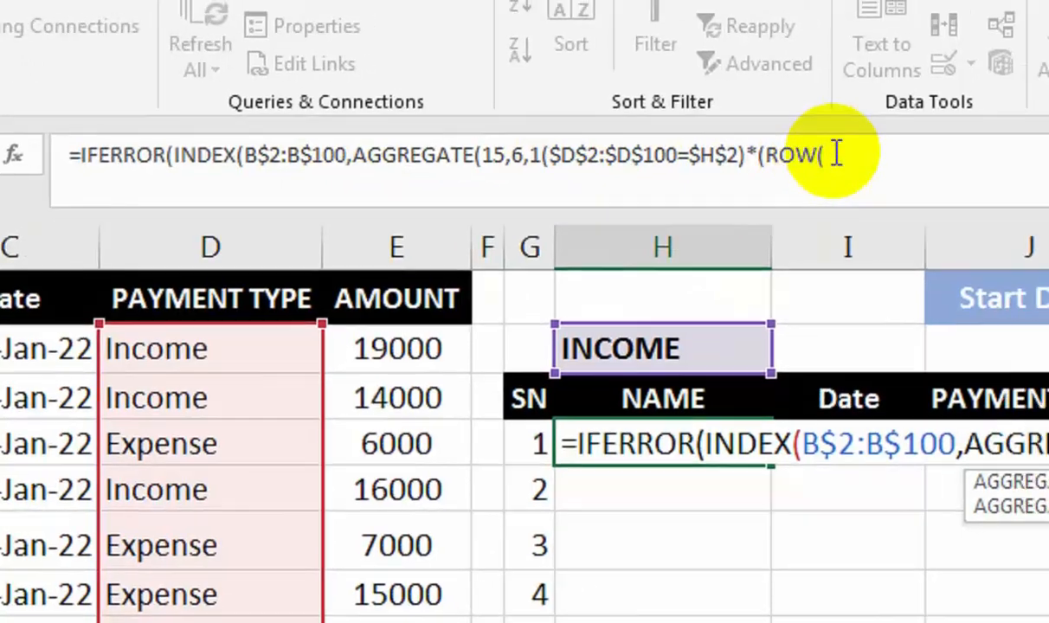
{"action": "left_click", "coordinate": [876, 142]}
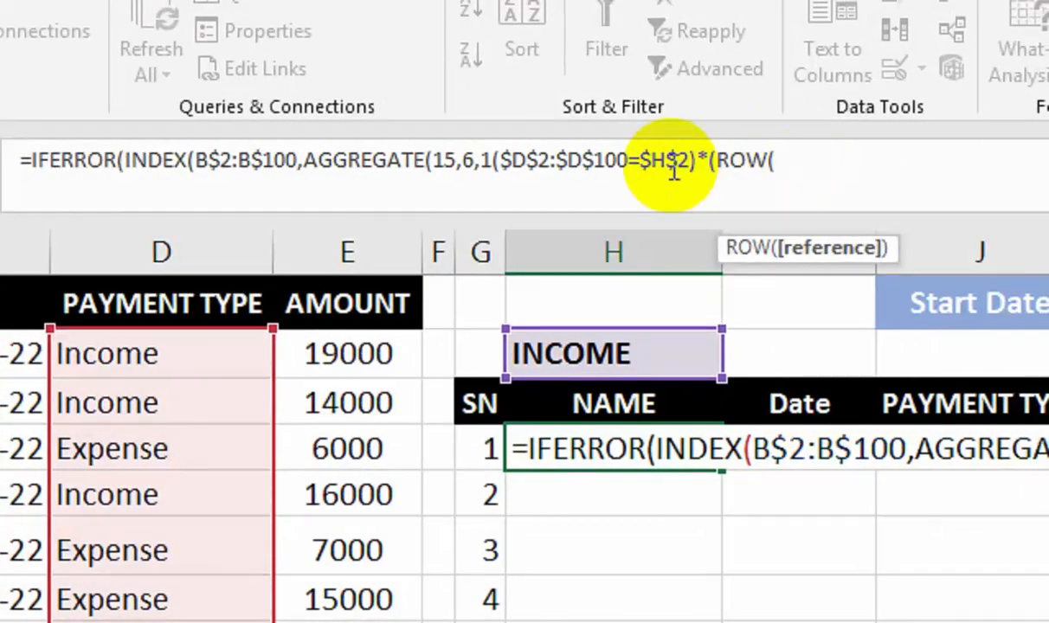
{"action": "left_click", "coordinate": [711, 162]}
{"action": "type", "text": "("}
{"action": "key", "text": "End"}
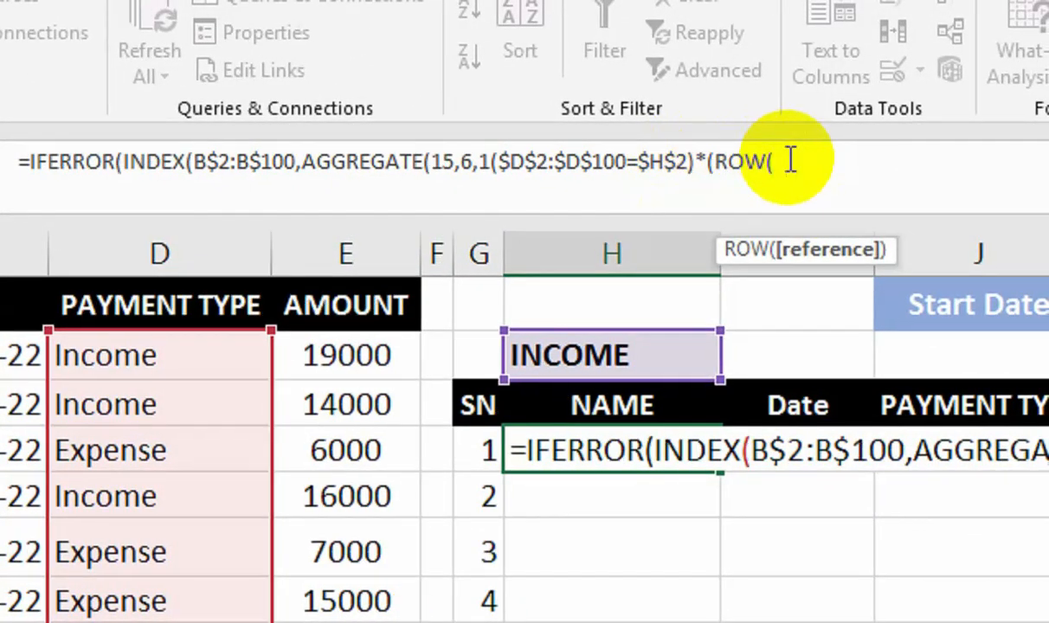
{"action": "key", "text": "ctrl+v"}
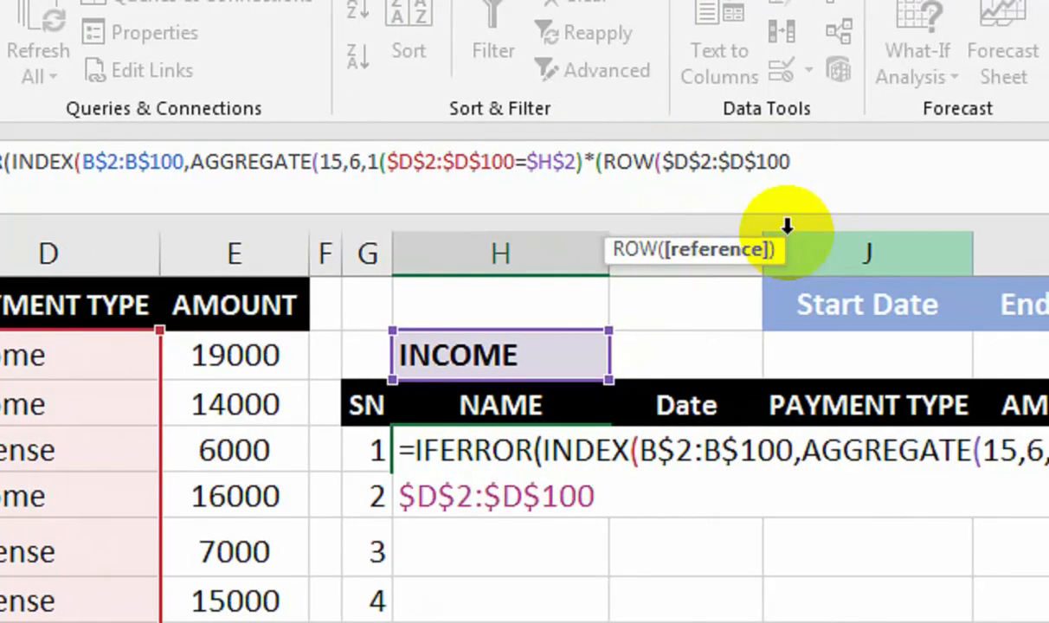
Close the ROW range reference and append the subtraction of a second ROW function
{"action": "type", "text": ")-R"}
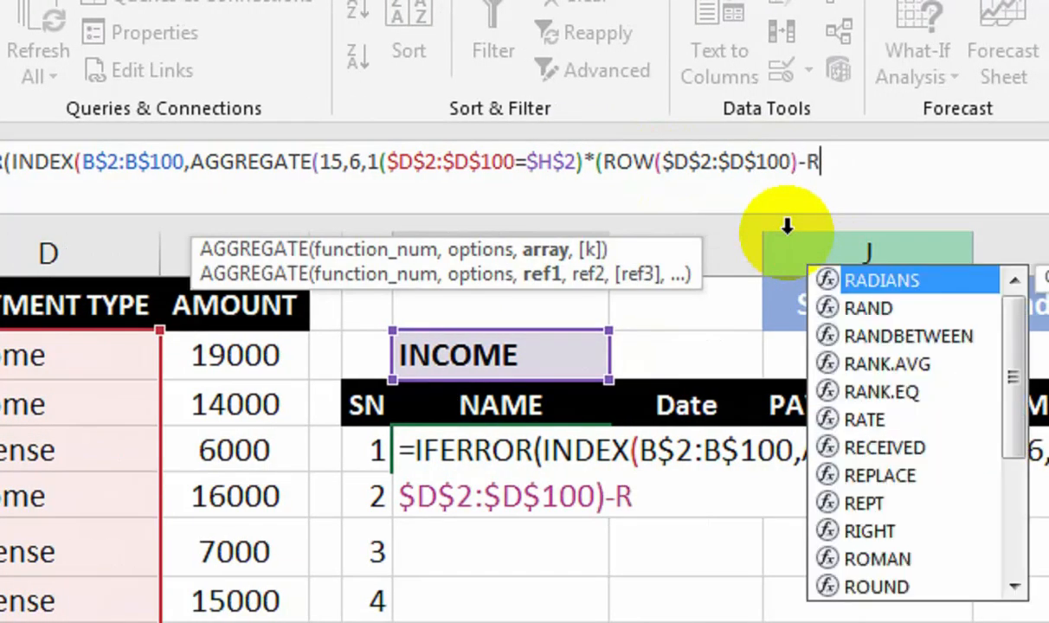
{"action": "type", "text": "IOW"}
{"action": "key", "text": "BackSpace"}
{"action": "key", "text": "BackSpace"}
{"action": "key", "text": "BackSpace"}
{"action": "type", "text": "OW"}
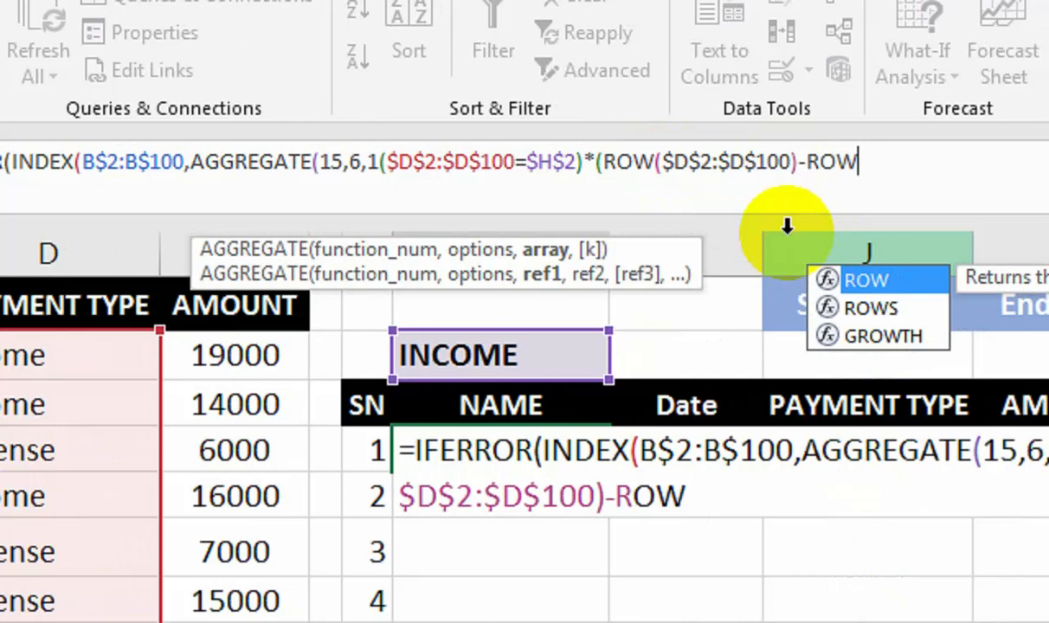
{"action": "type", "text": "*"}
{"action": "key", "text": "BackSpace"}
{"action": "type", "text": "*"}
{"action": "key", "text": "BackSpace"}
{"action": "type", "text": "("}
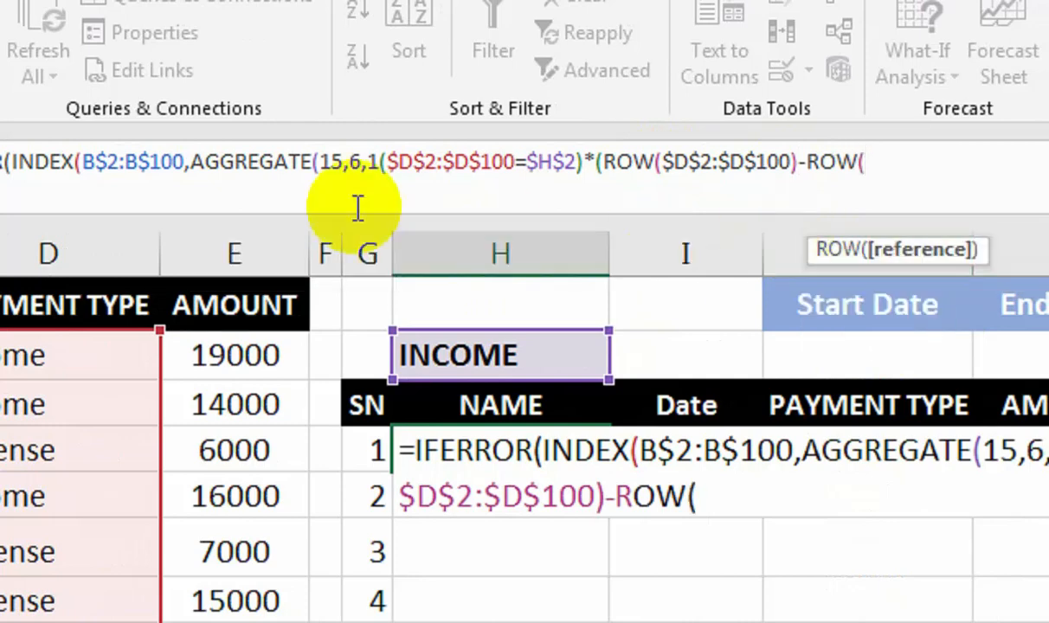
Reference the payment type header absolutely as $D$1 and close the AGGREGATE array argument
{"action": "left_click", "coordinate": [89, 308]}
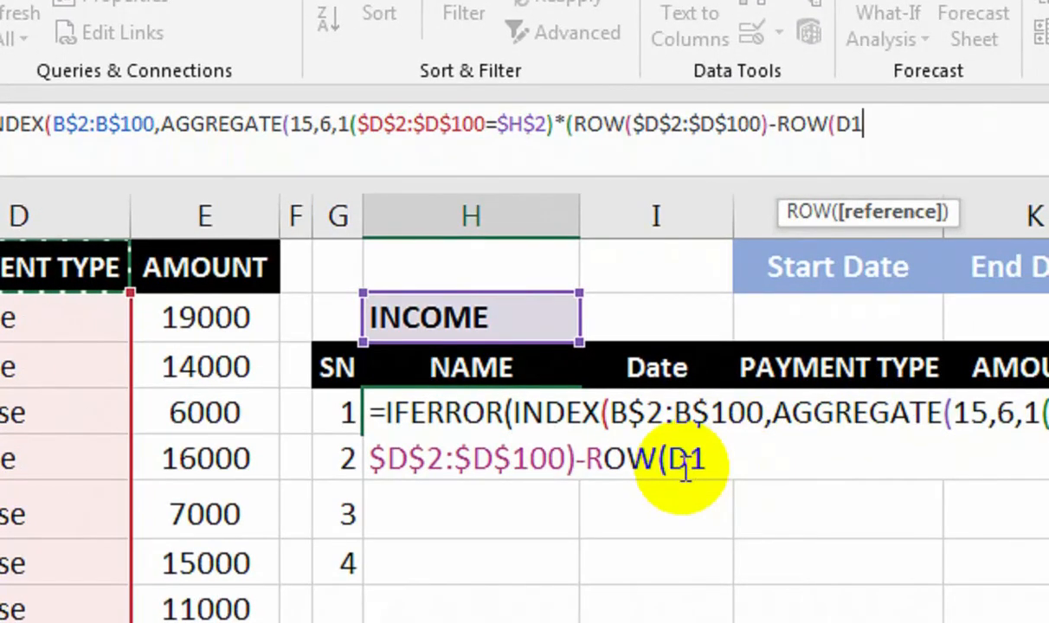
{"action": "key", "text": "F4"}
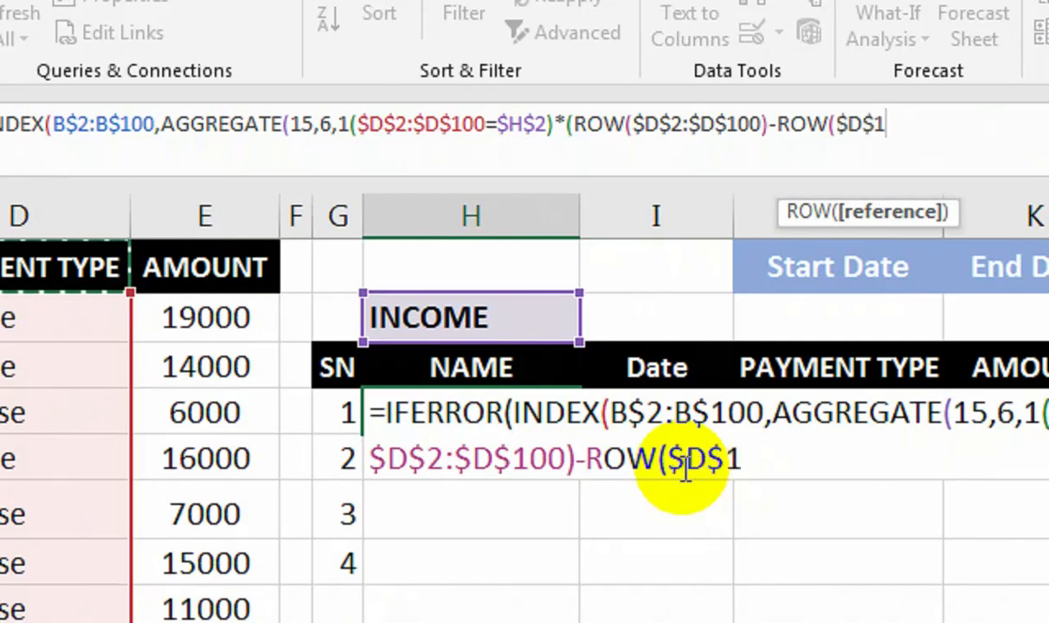
{"action": "type", "text": ")"}
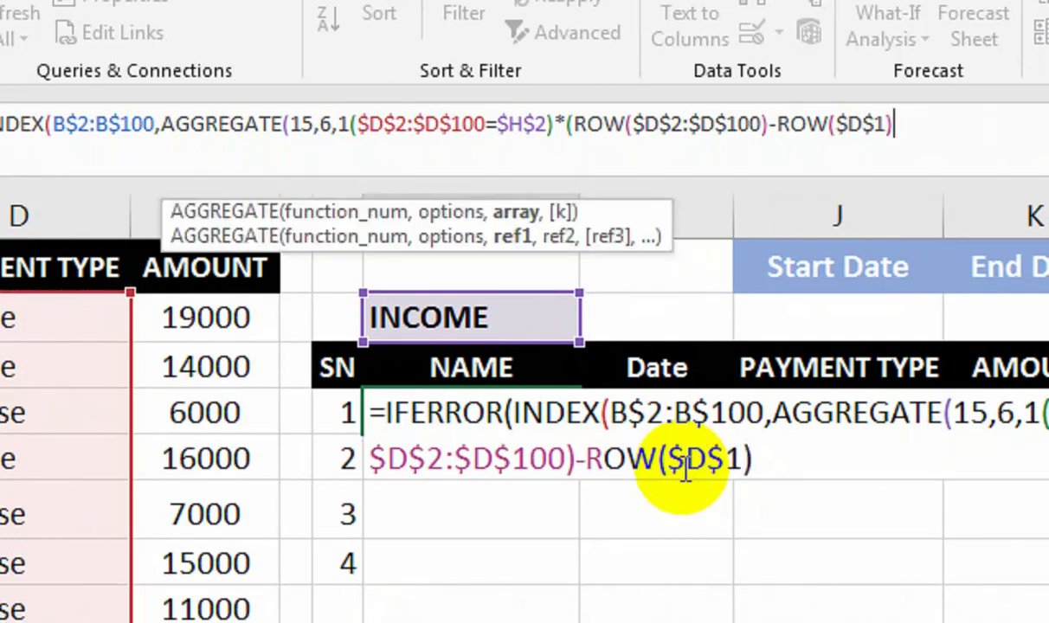
{"action": "type", "text": "),"}
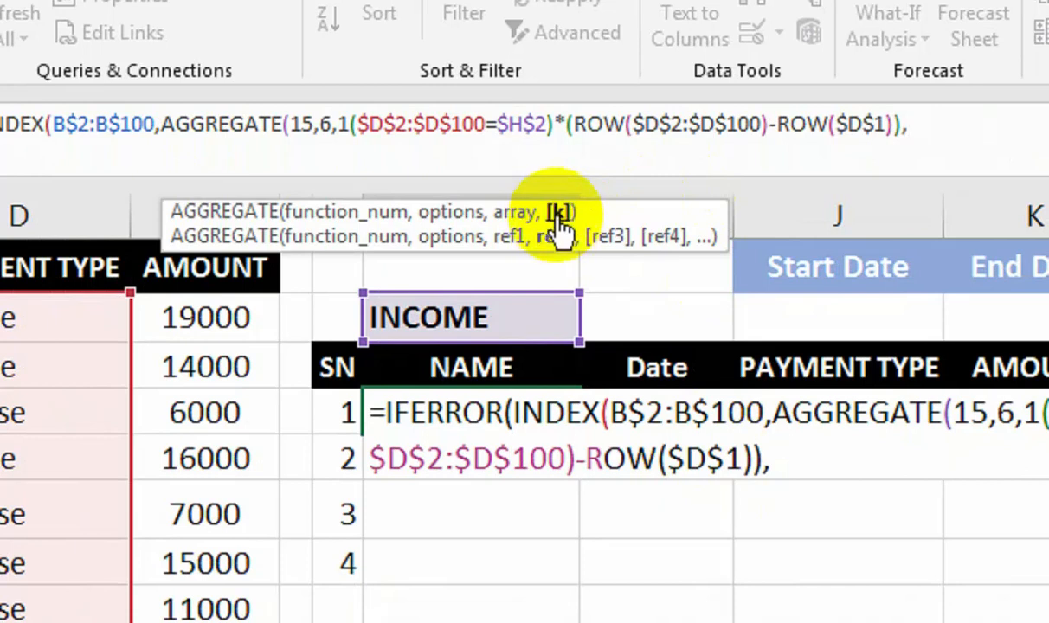
Set the AGGREGATE k argument to ROW()-ROW($J$3) and close the AGGREGATE function
{"action": "type", "text": "ROW()"}
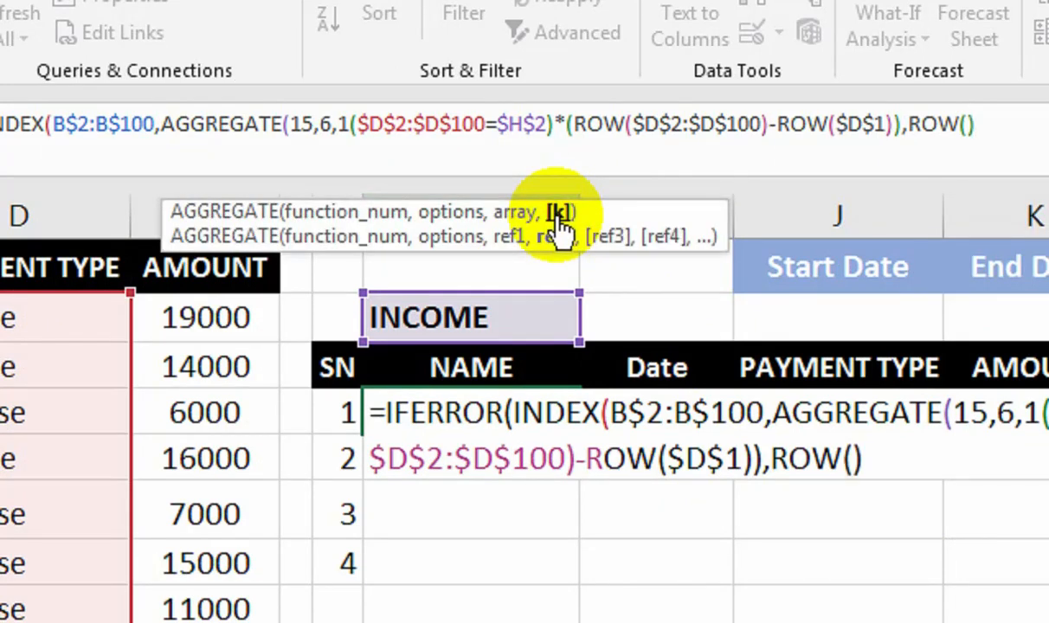
{"action": "type", "text": "-"}
{"action": "type", "text": "ROW"}
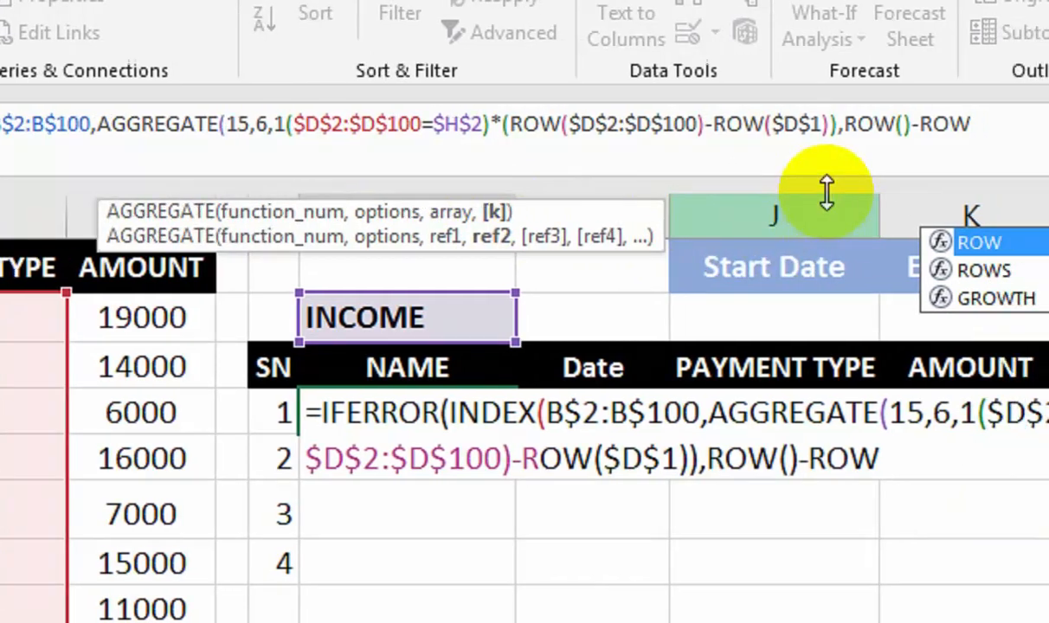
{"action": "type", "text": "("}
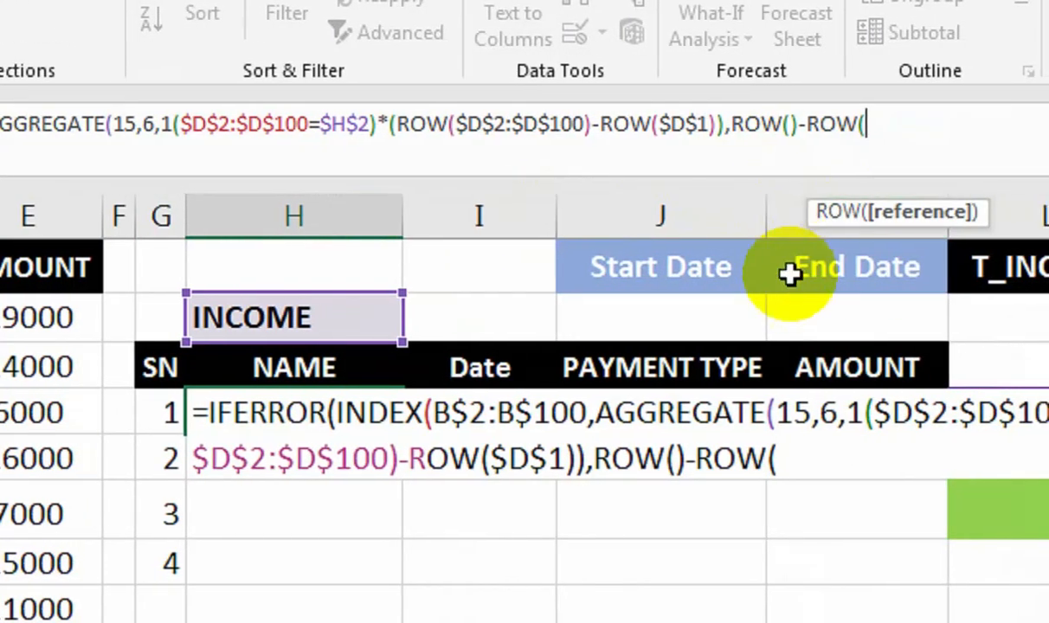
{"action": "left_click", "coordinate": [714, 374]}
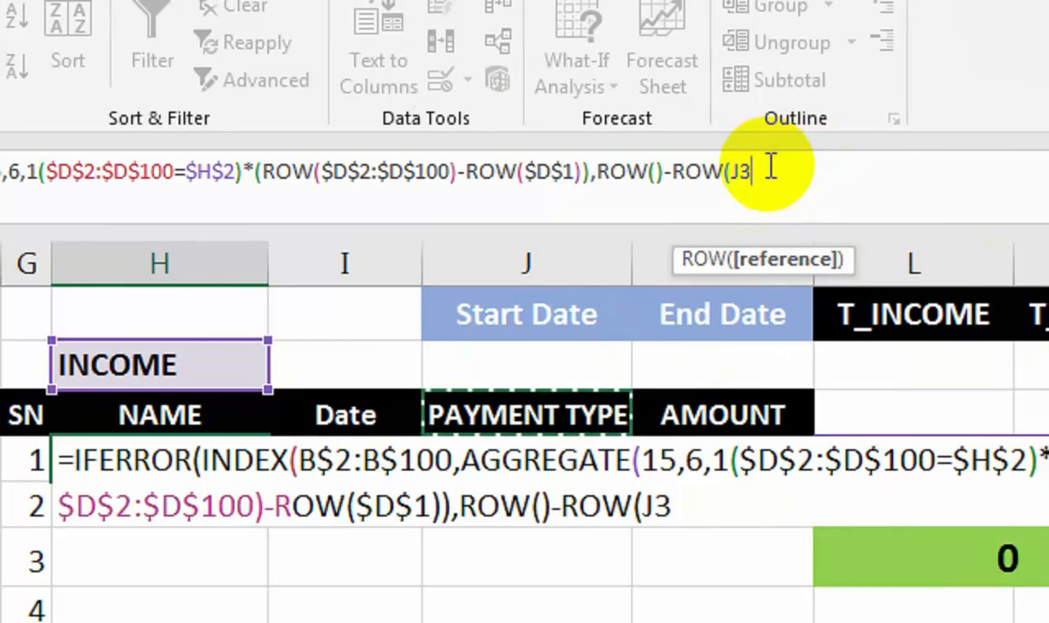
{"action": "key", "text": "F4"}
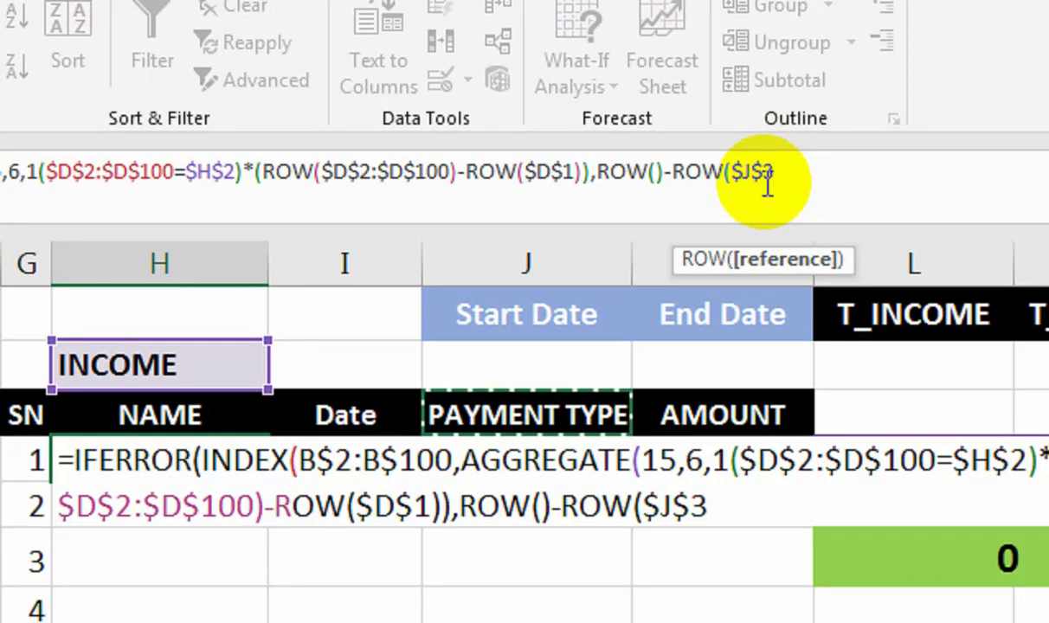
{"action": "type", "text": ")"}
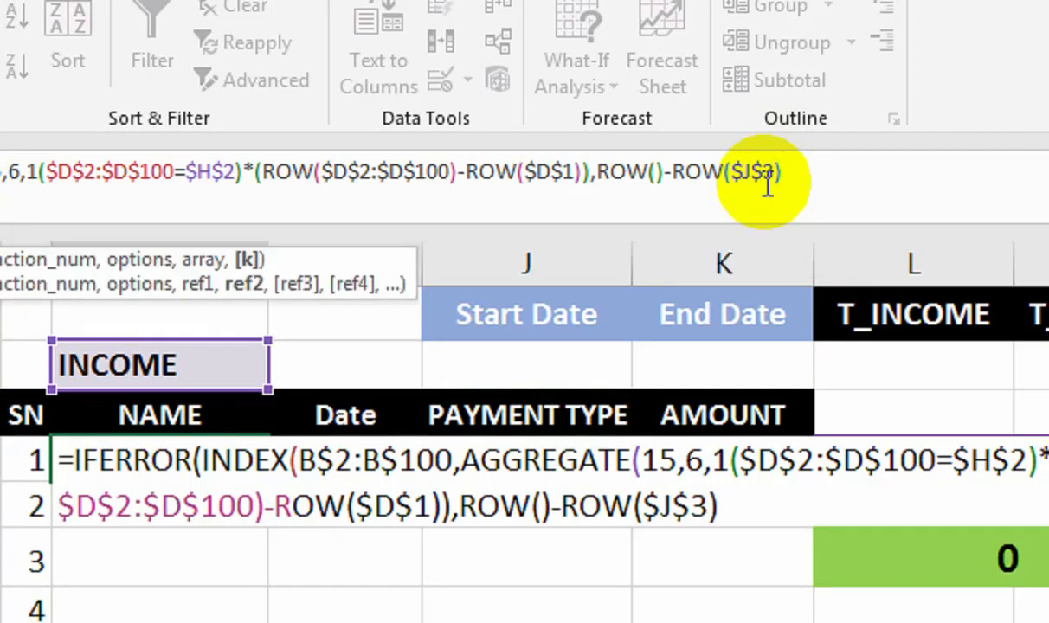
{"action": "type", "text": ")"}
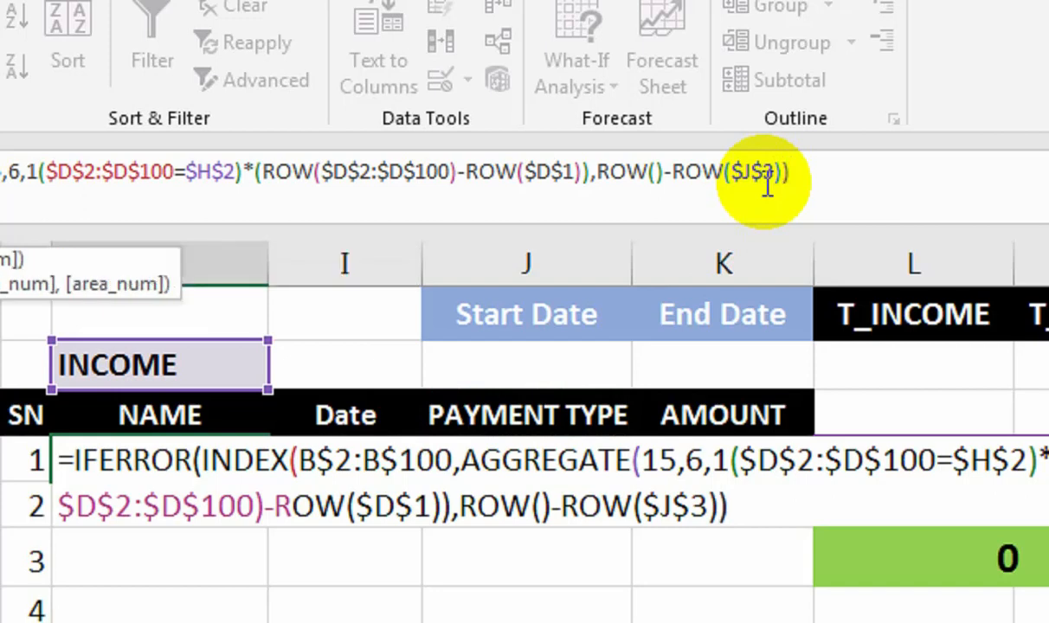
Close INDEX, give IFERROR an empty string "" as fallback, and enter the formula with the proposed correction accepted
{"action": "type", "text": ")"}
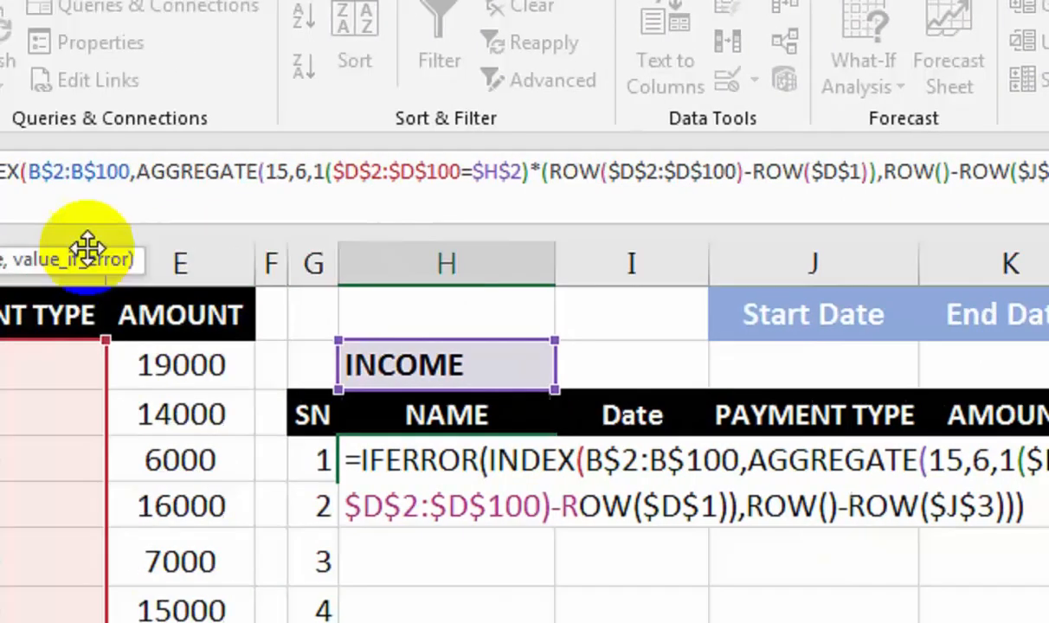
{"action": "type", "text": ",\"\"("}
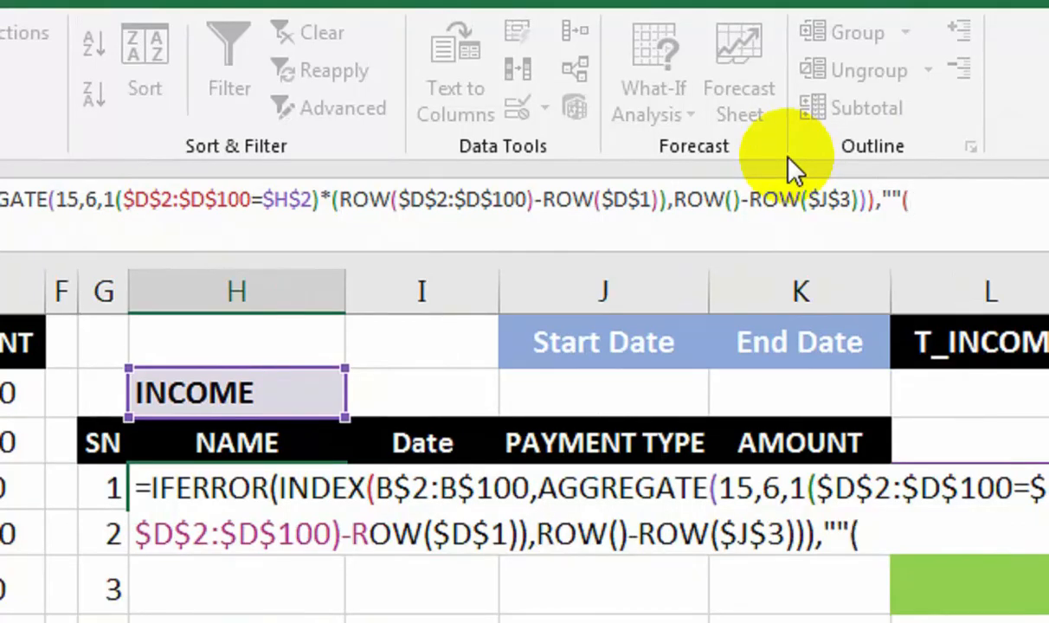
{"action": "key", "text": "BackSpace"}
{"action": "type", "text": ")"}
{"action": "key", "text": "Return"}
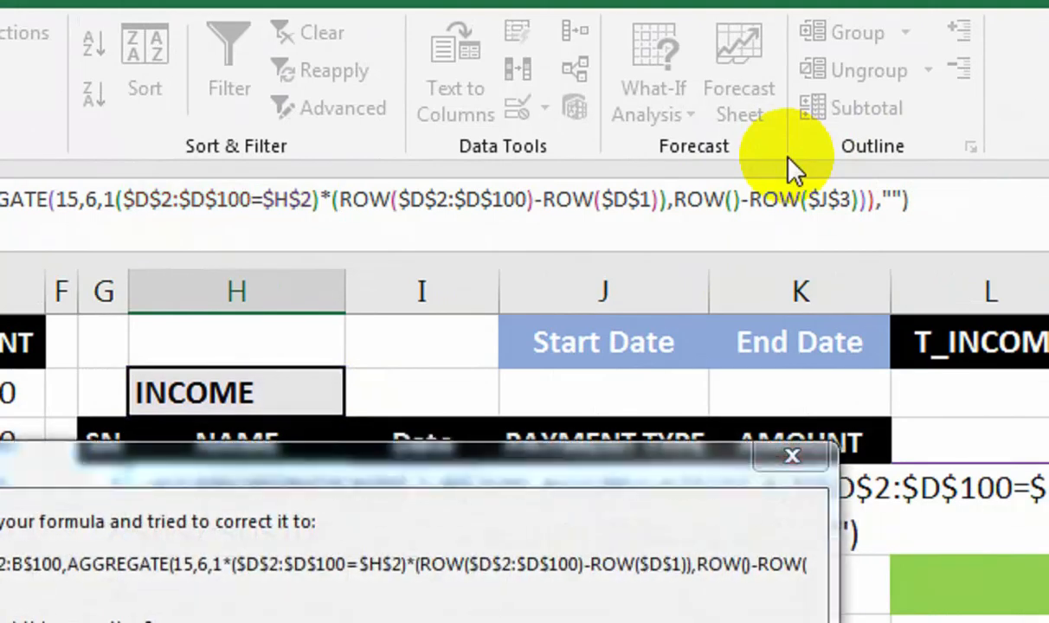
{"action": "key", "text": "Return"}
{"action": "key", "text": "Up"}
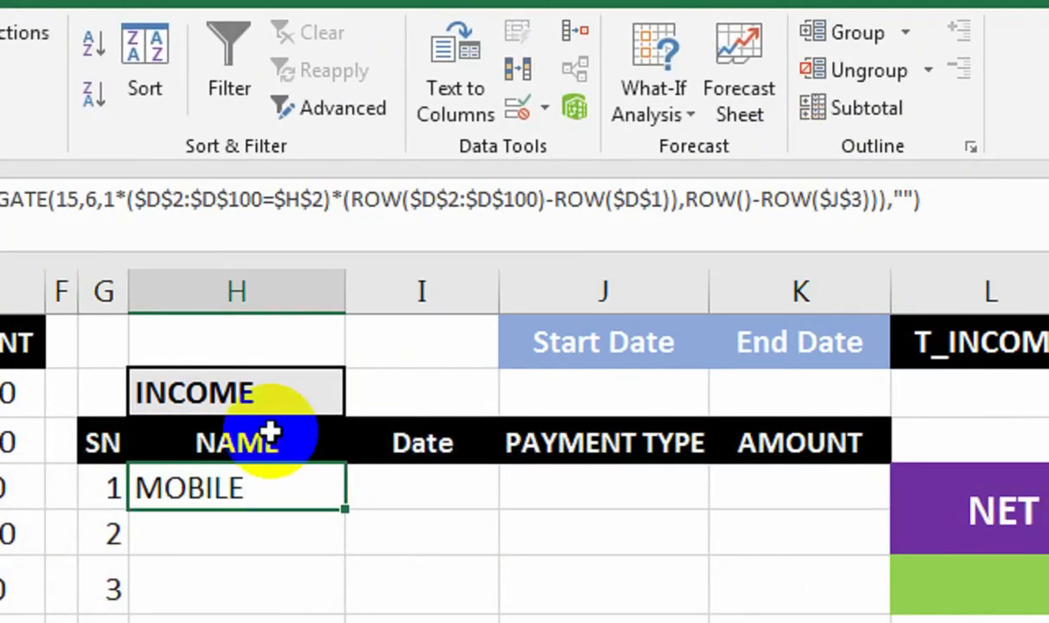
Replace the multiplication sign after the 1 in the AGGREGATE array with a division sign and re-enter H4's formula
{"action": "left_click", "coordinate": [128, 199]}
{"action": "key", "text": "BackSpace"}
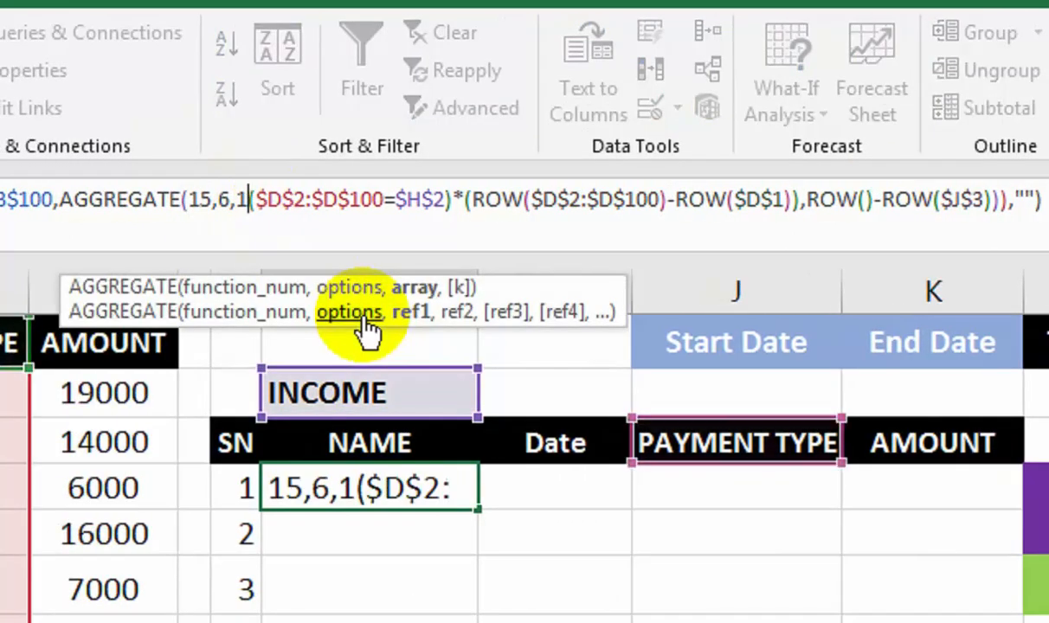
{"action": "type", "text": "/"}
{"action": "key", "text": "Delete"}
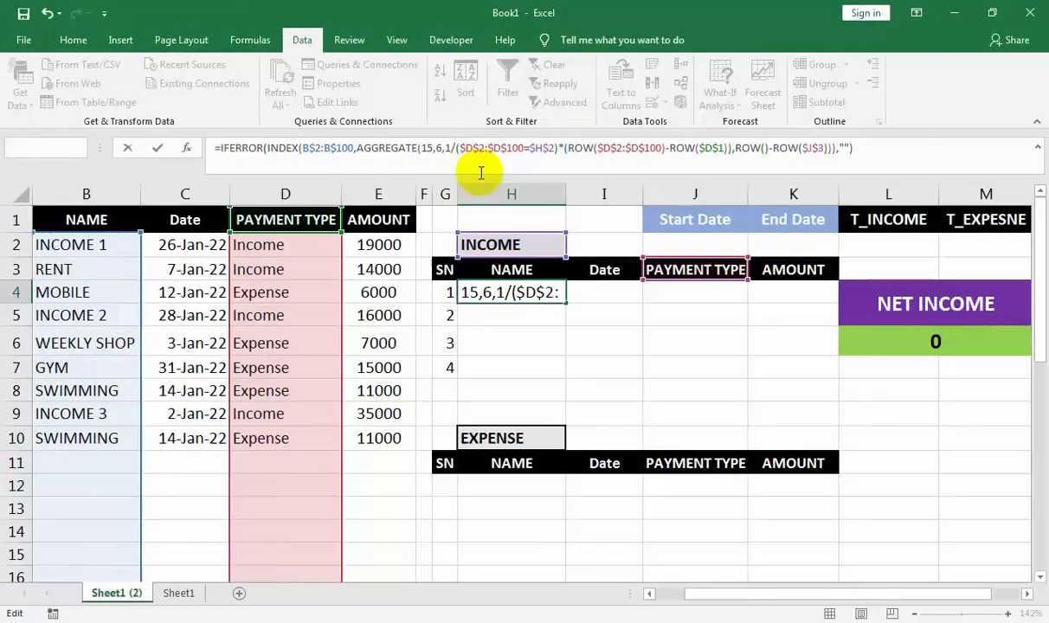
{"action": "key", "text": "Return"}
{"action": "left_click", "coordinate": [462, 487]}
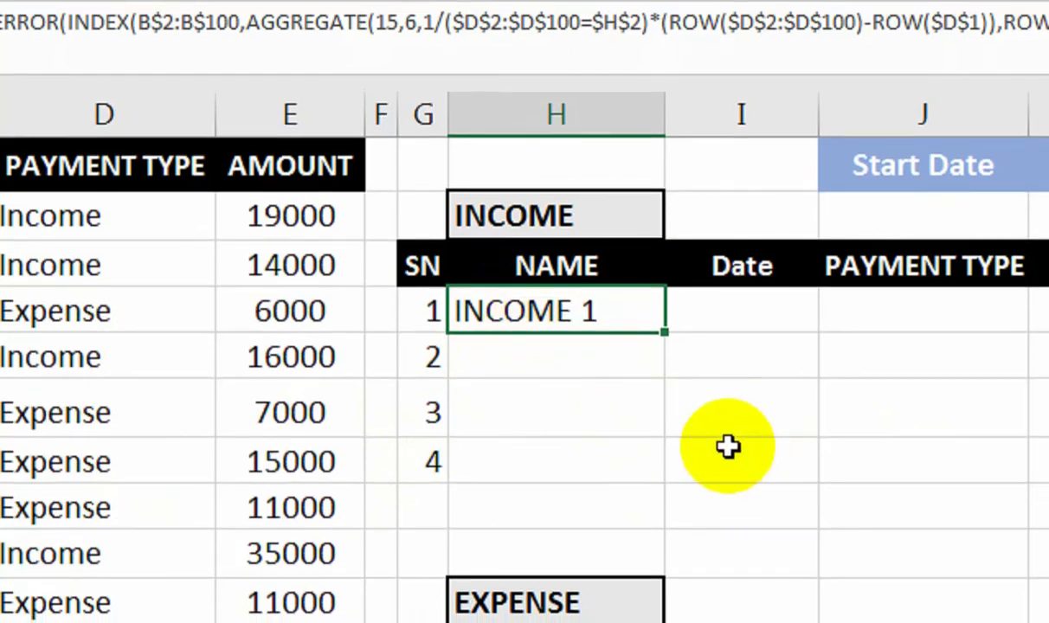
{"action": "key", "text": "Left"}
{"action": "key", "text": "Down"}
{"action": "key", "text": "Down"}
{"action": "key", "text": "Down"}
{"action": "left_click", "coordinate": [658, 313]}
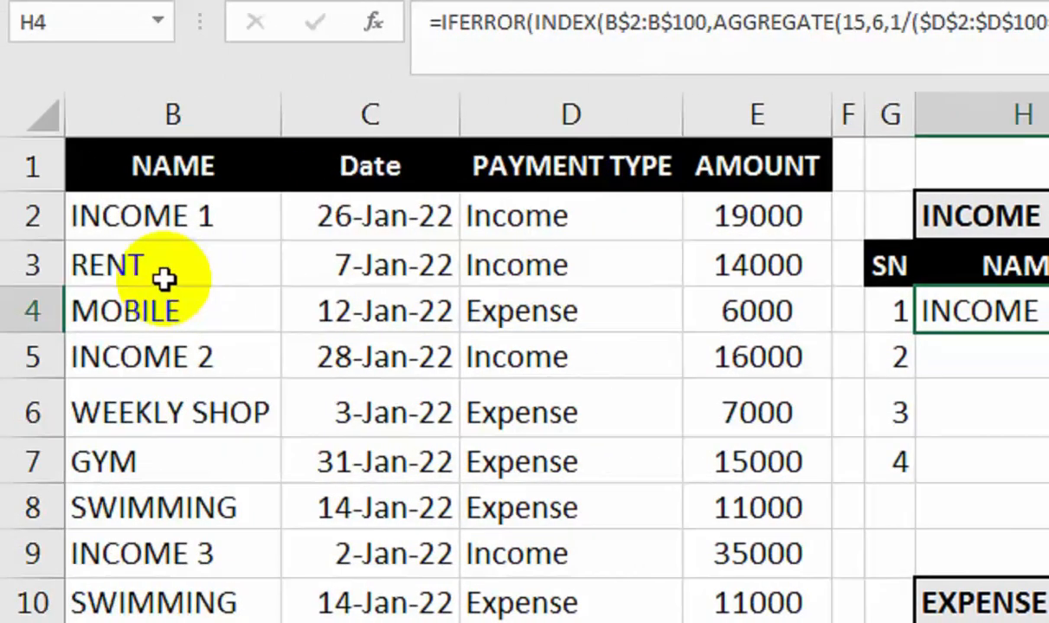
Rename the RENT record in B3 as INCOME 4
{"action": "left_click", "coordinate": [165, 278]}
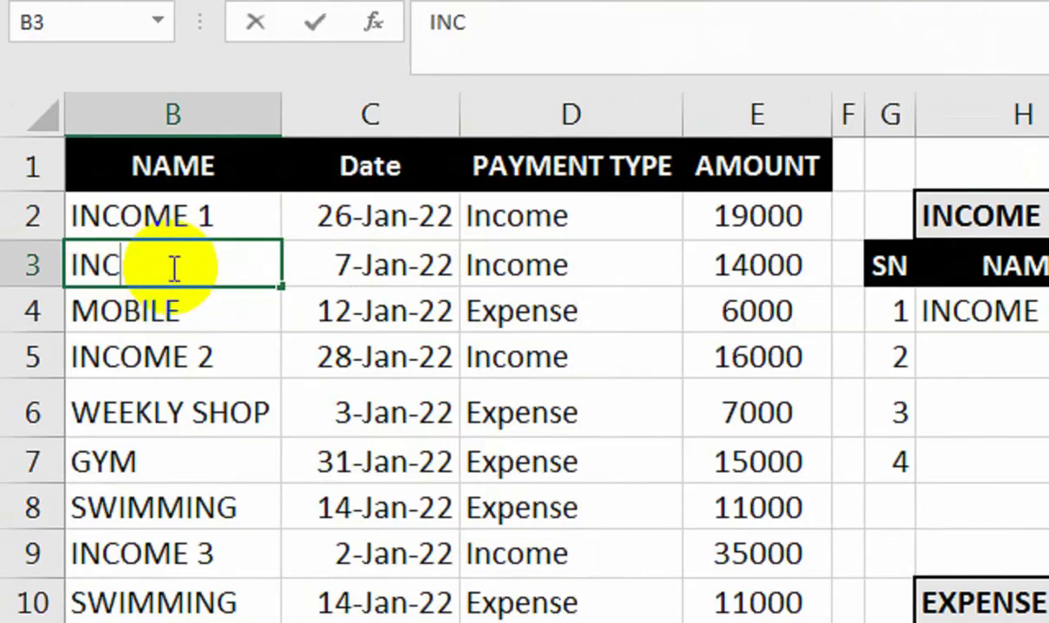
{"action": "key", "text": "Return"}
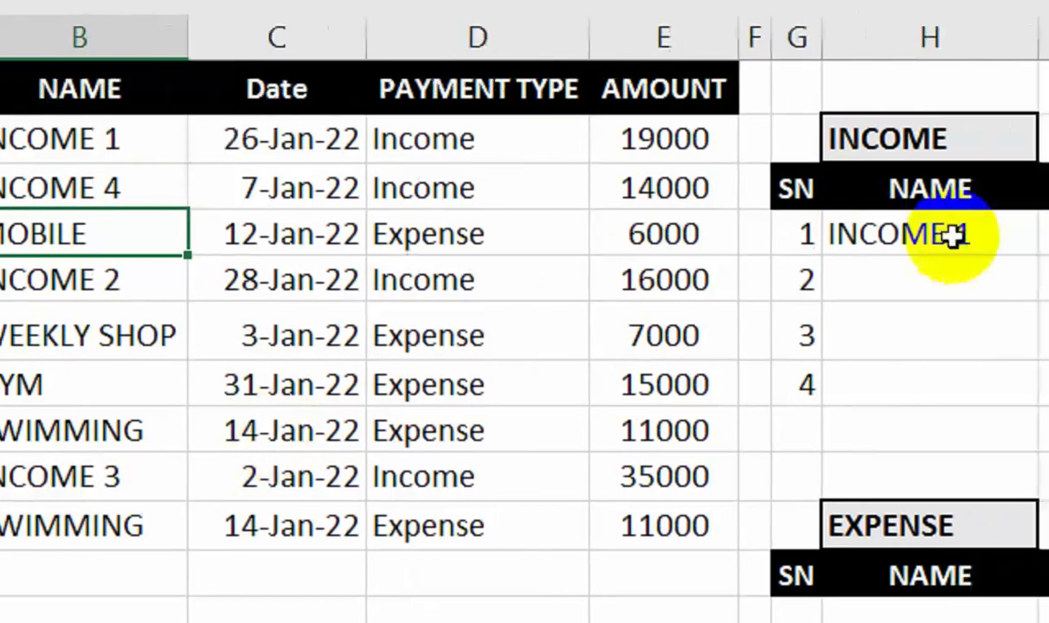
Fill the formula from H4 down to row 9 and across through the AMOUNT column K
{"action": "left_click", "coordinate": [951, 235]}
{"action": "left_click_drag", "start_coordinate": [1034, 258], "coordinate": [1048, 382]}
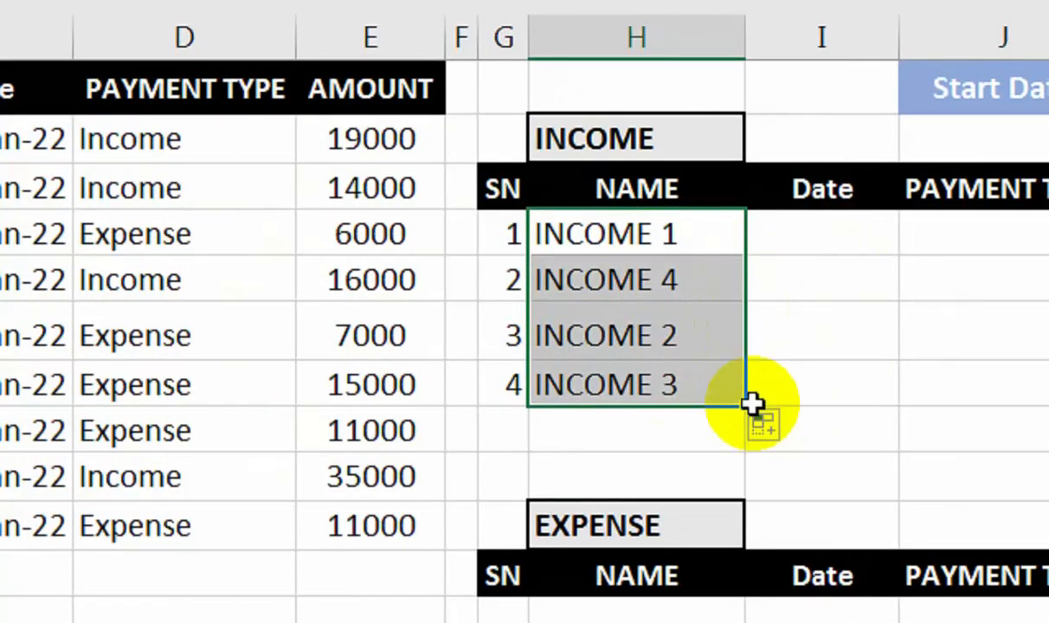
{"action": "left_click_drag", "start_coordinate": [744, 406], "coordinate": [741, 483]}
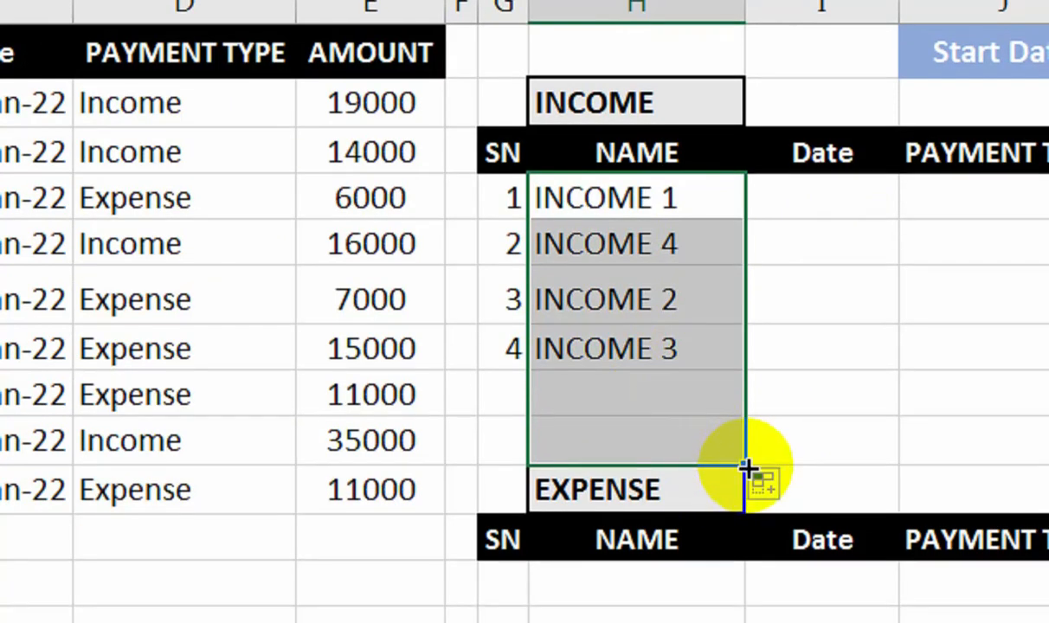
{"action": "left_click_drag", "start_coordinate": [745, 467], "coordinate": [732, 386]}
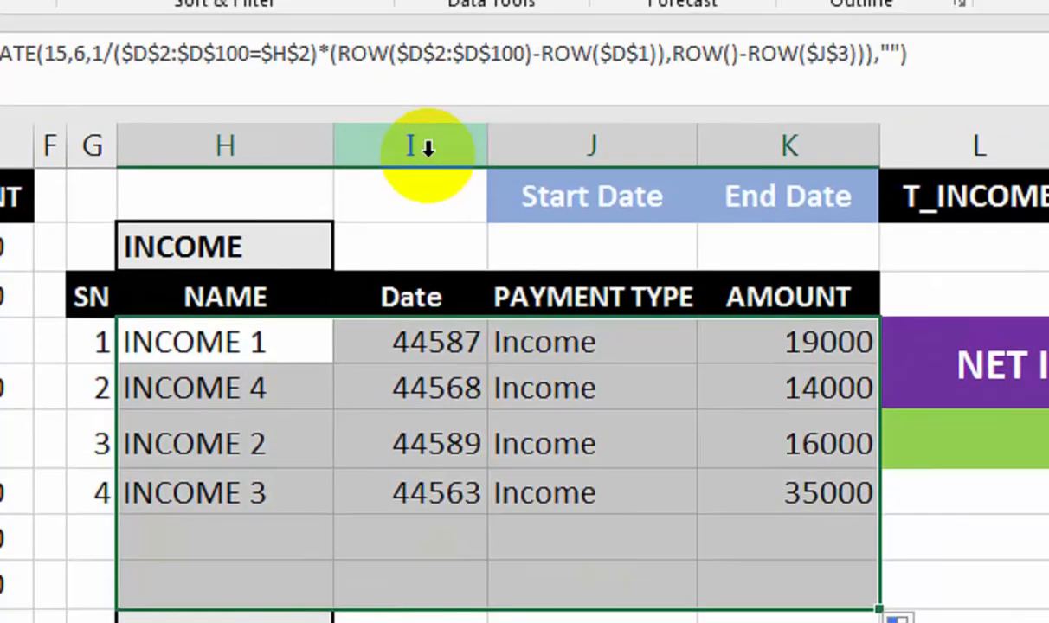
Format column I as day-month-year dates and select the INCOME filter cell H2
{"action": "left_click", "coordinate": [421, 3]}
{"action": "key", "text": "ctrl+shift+numbersign"}
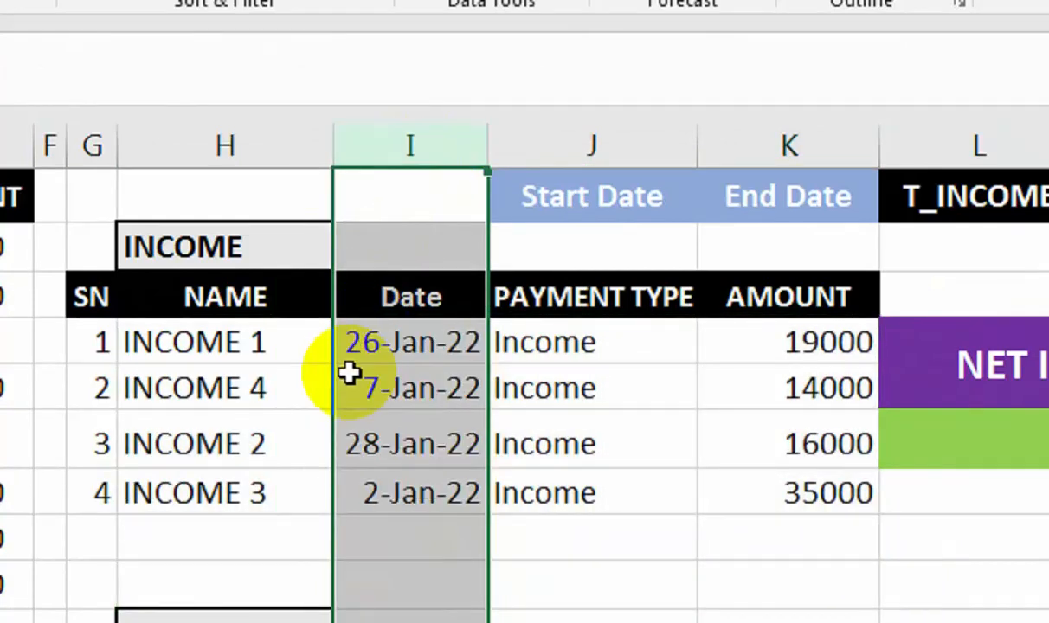
{"action": "left_click", "coordinate": [381, 433]}
{"action": "left_click", "coordinate": [301, 261]}
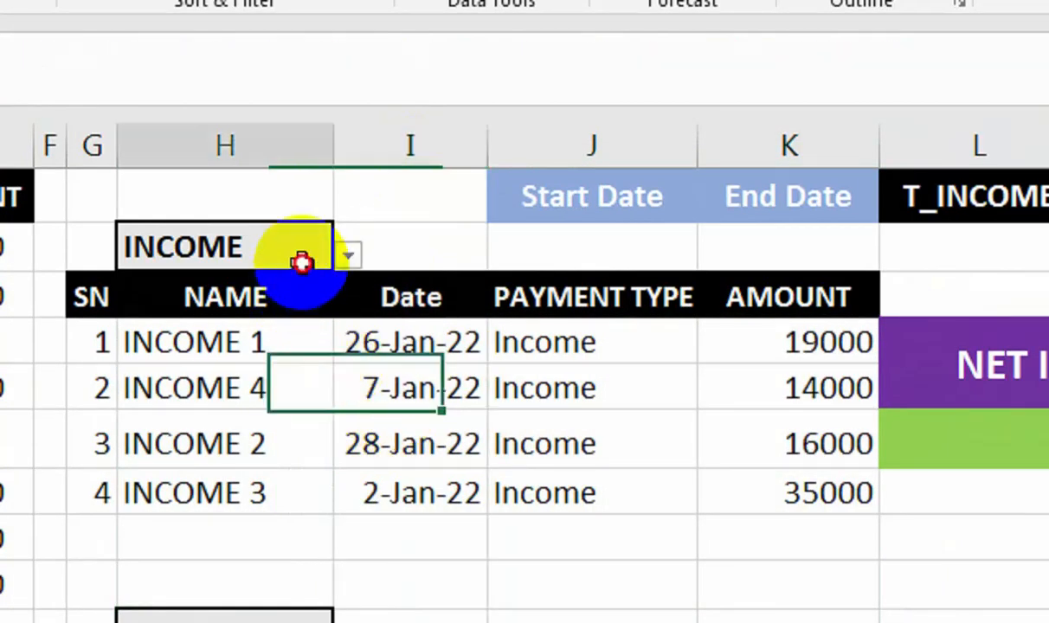
Switch the H2 payment type filter to Expense, back to INCOME, and to Expense again
{"action": "left_click", "coordinate": [347, 256]}
{"action": "left_click", "coordinate": [292, 318]}
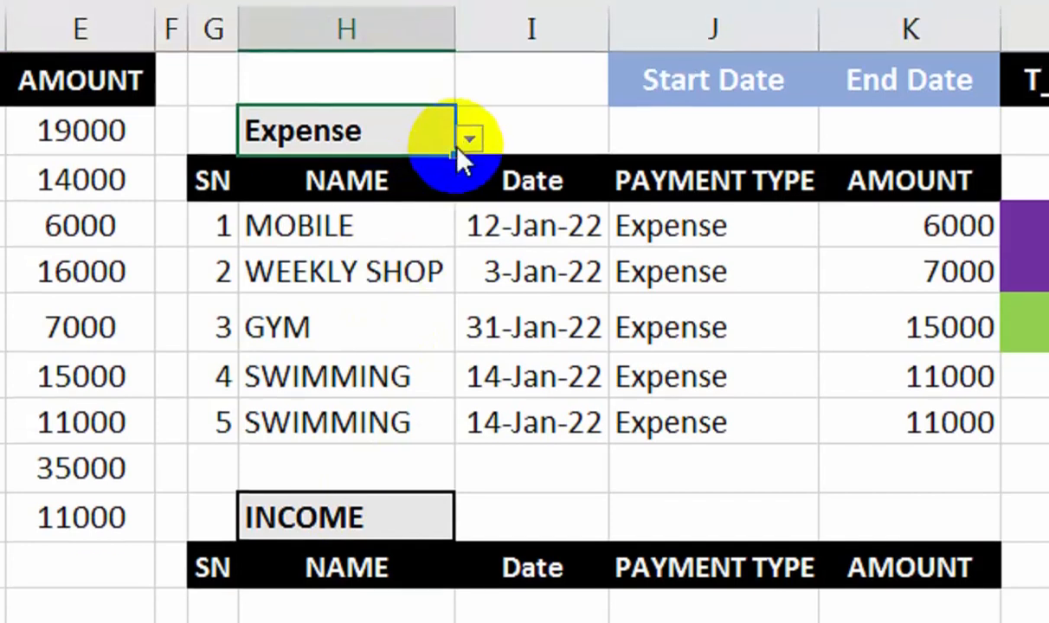
{"action": "left_click", "coordinate": [459, 154]}
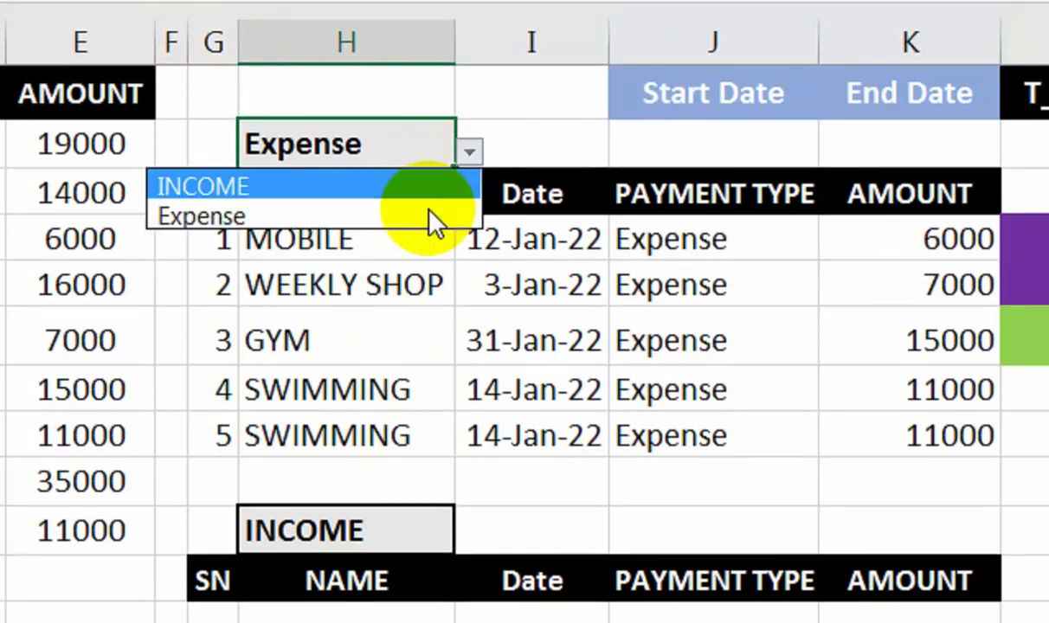
{"action": "left_click", "coordinate": [432, 169]}
{"action": "left_click", "coordinate": [471, 155]}
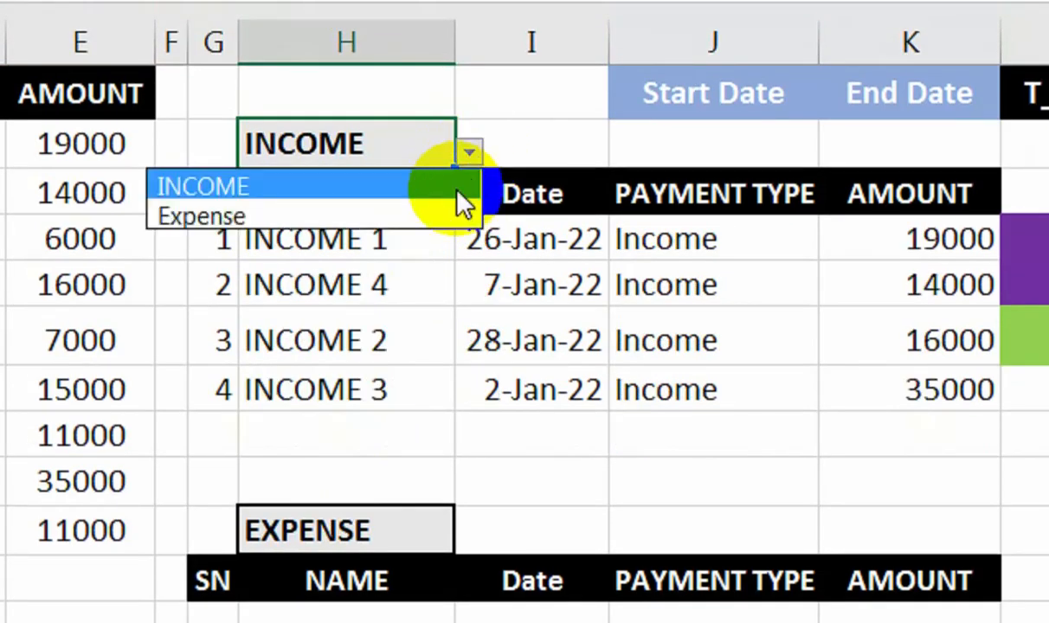
{"action": "left_click", "coordinate": [437, 213]}
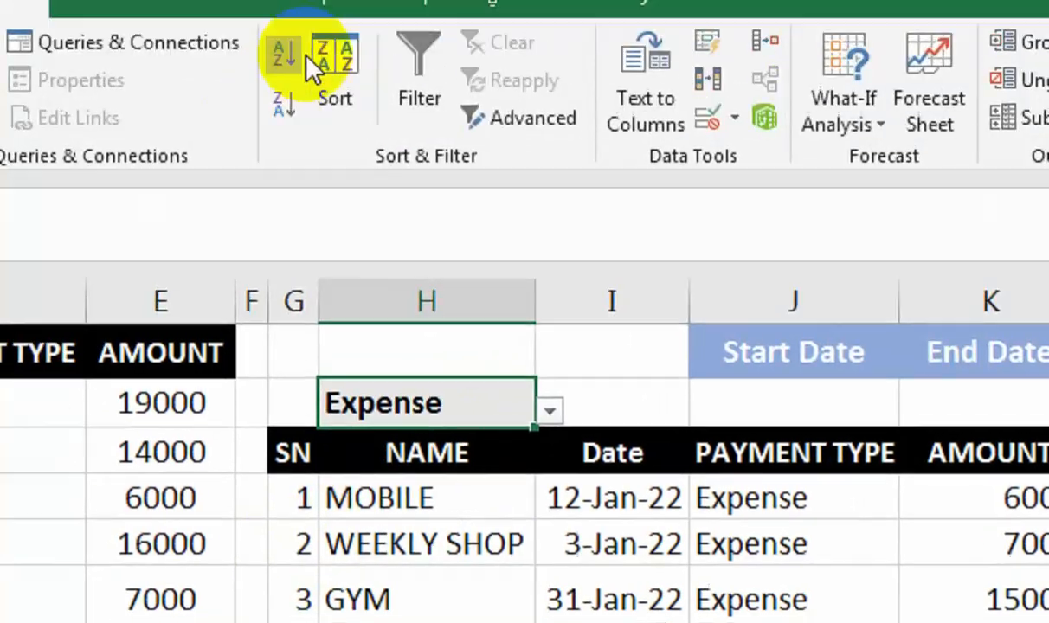
Check in the ribbon customization options that the Developer tools are enabled
{"action": "left_click", "coordinate": [298, 82]}
{"action": "right_click", "coordinate": [193, 91]}
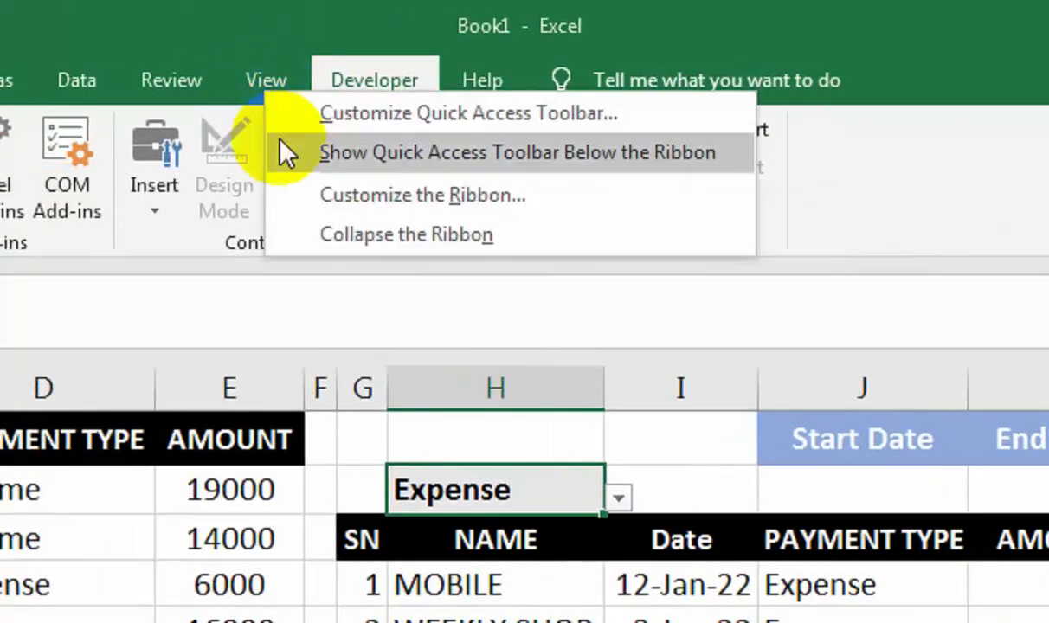
{"action": "key", "text": "Escape"}
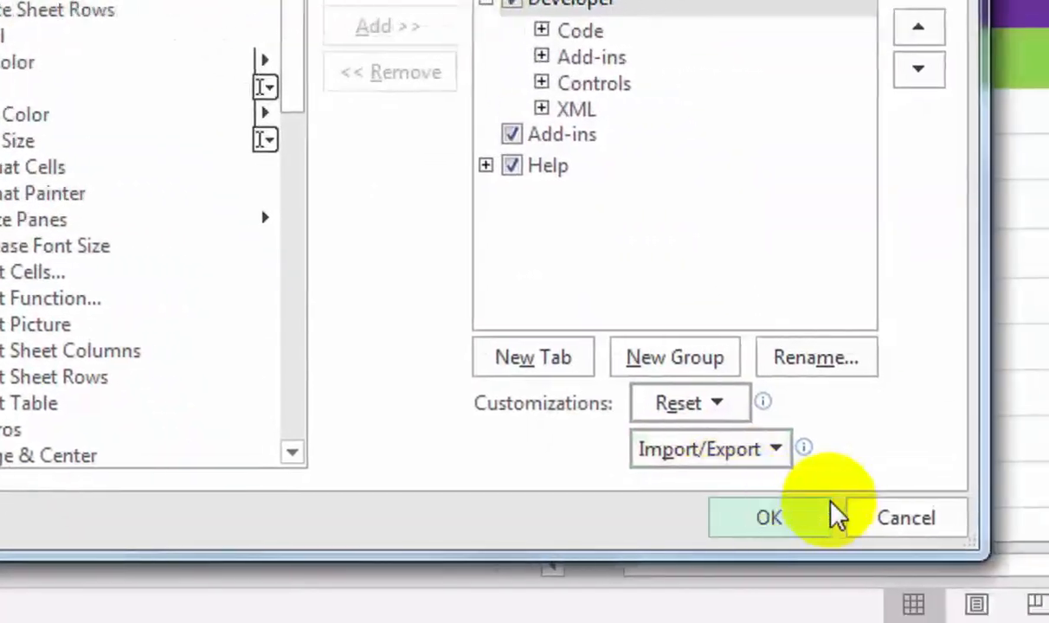
{"action": "left_click", "coordinate": [803, 517]}
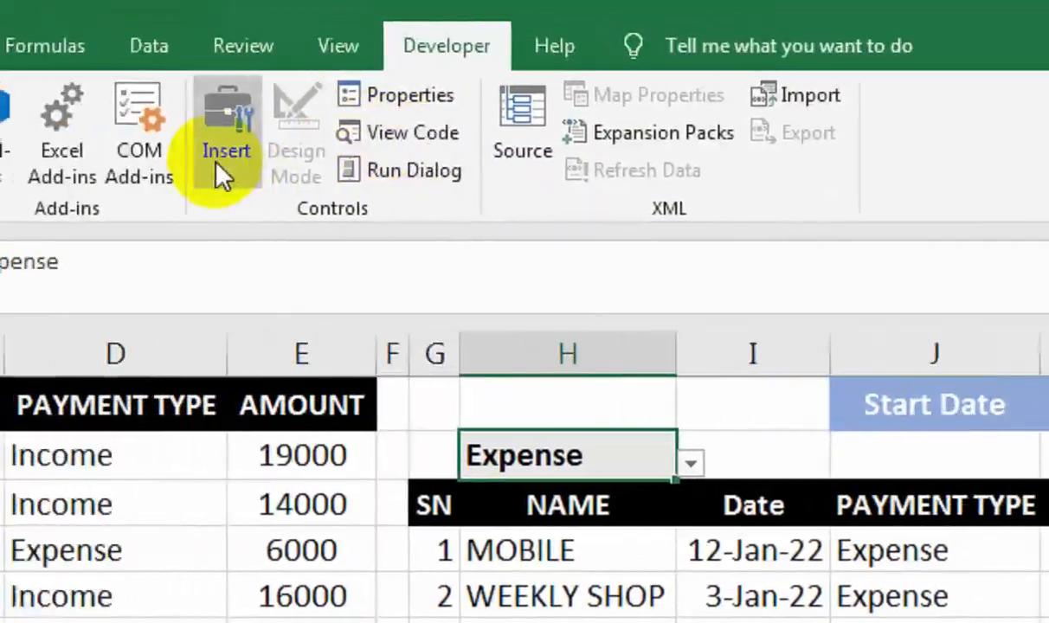
Insert a check box form control below the records, covering about D11 to E14
{"action": "left_click", "coordinate": [223, 157]}
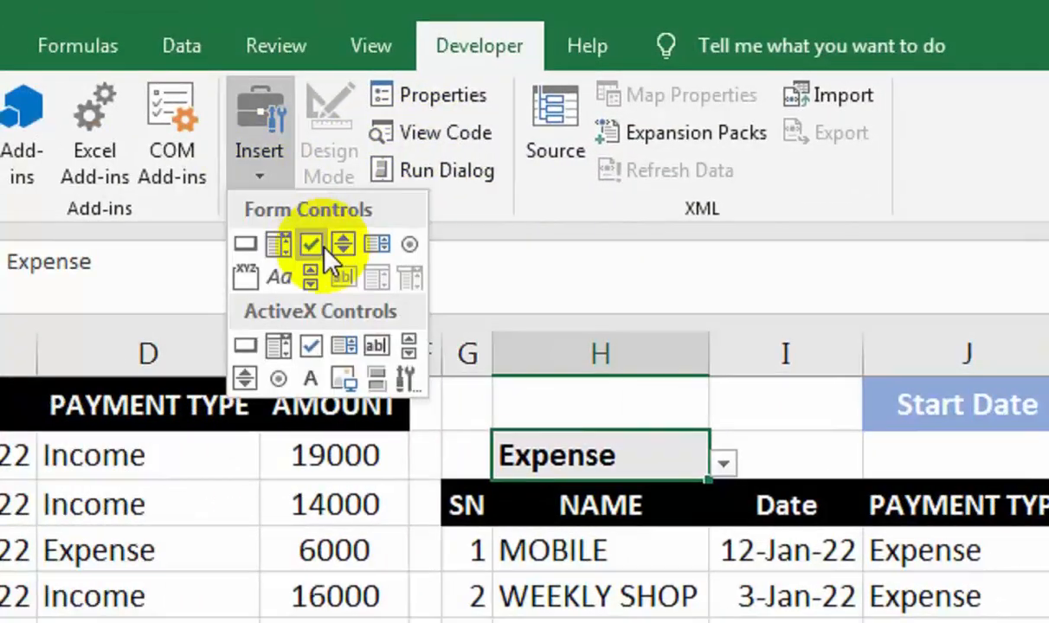
{"action": "left_click", "coordinate": [324, 248]}
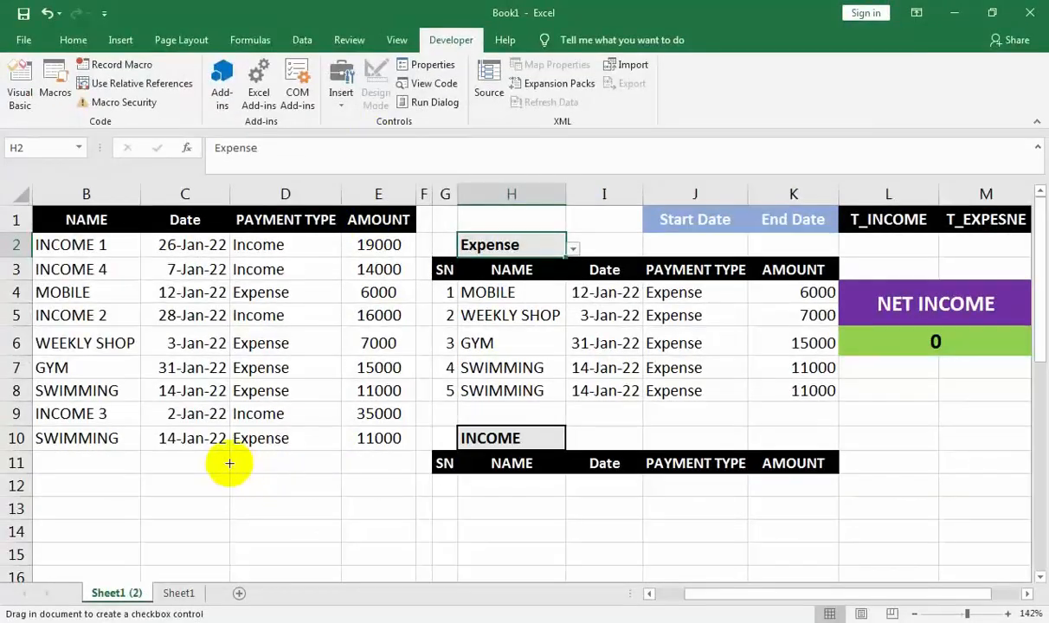
{"action": "left_click_drag", "start_coordinate": [228, 449], "coordinate": [327, 505]}
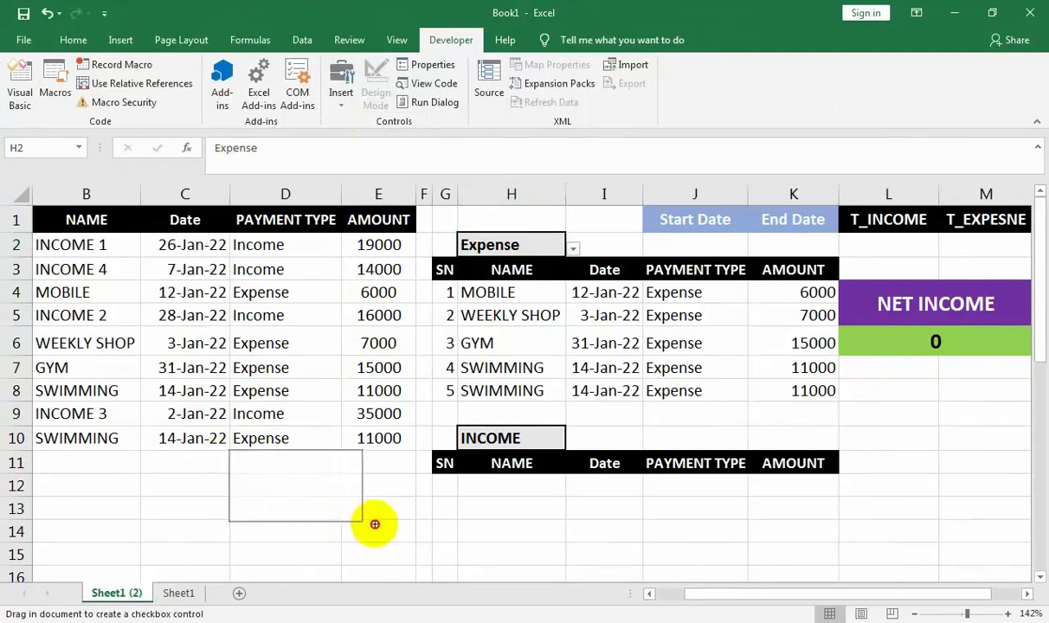
{"action": "left_click_drag", "start_coordinate": [415, 536], "coordinate": [415, 537]}
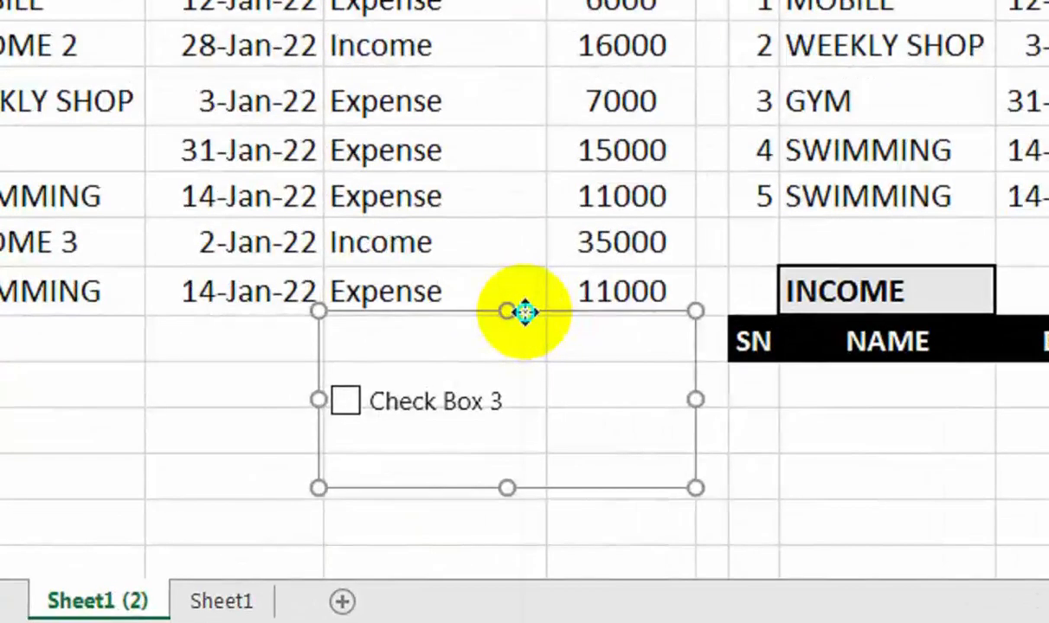
Format the check box with a blue fill and a blue outline
{"action": "right_click", "coordinate": [331, 449]}
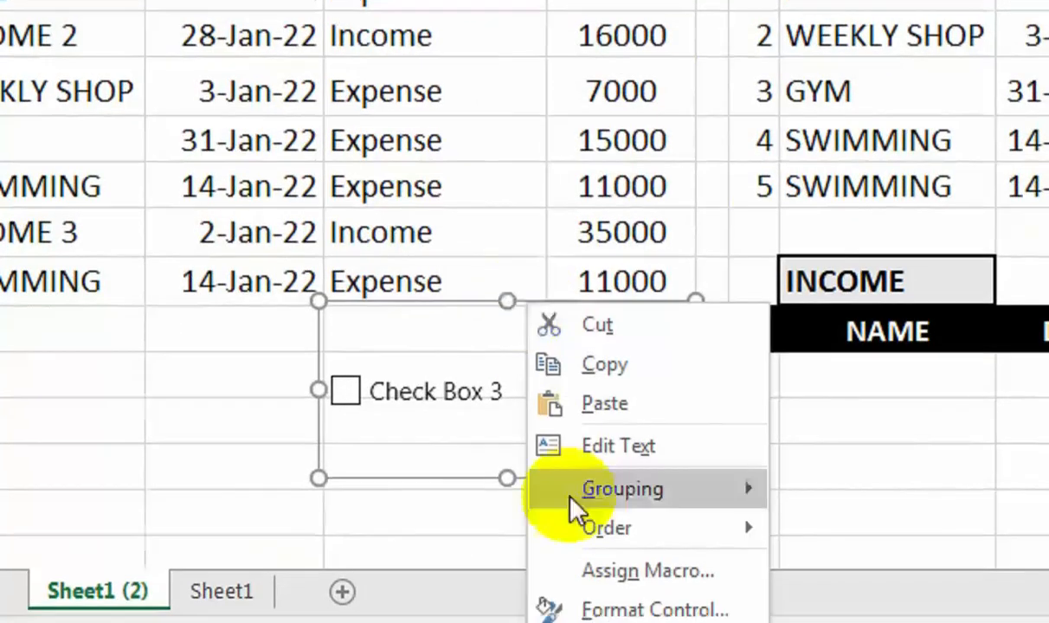
{"action": "left_click", "coordinate": [605, 582]}
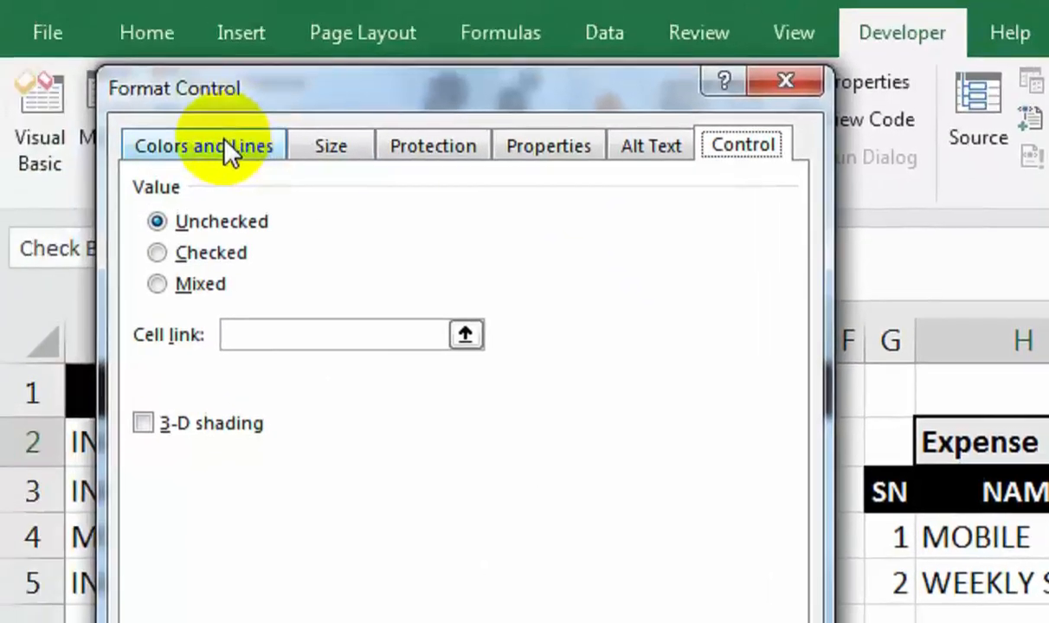
{"action": "left_click", "coordinate": [226, 154]}
{"action": "left_click", "coordinate": [498, 245]}
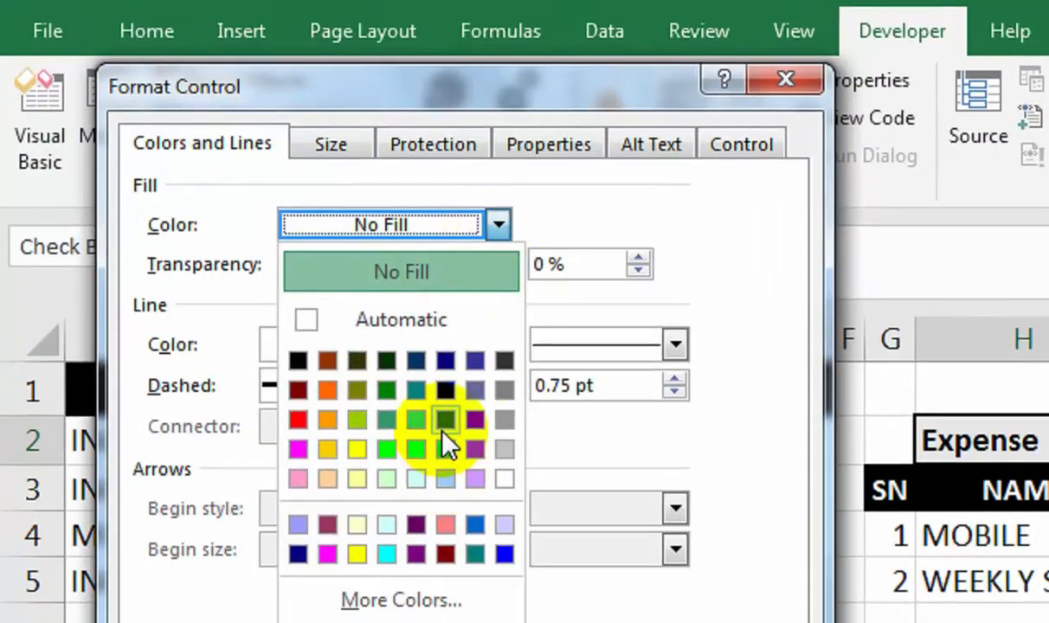
{"action": "left_click", "coordinate": [474, 525]}
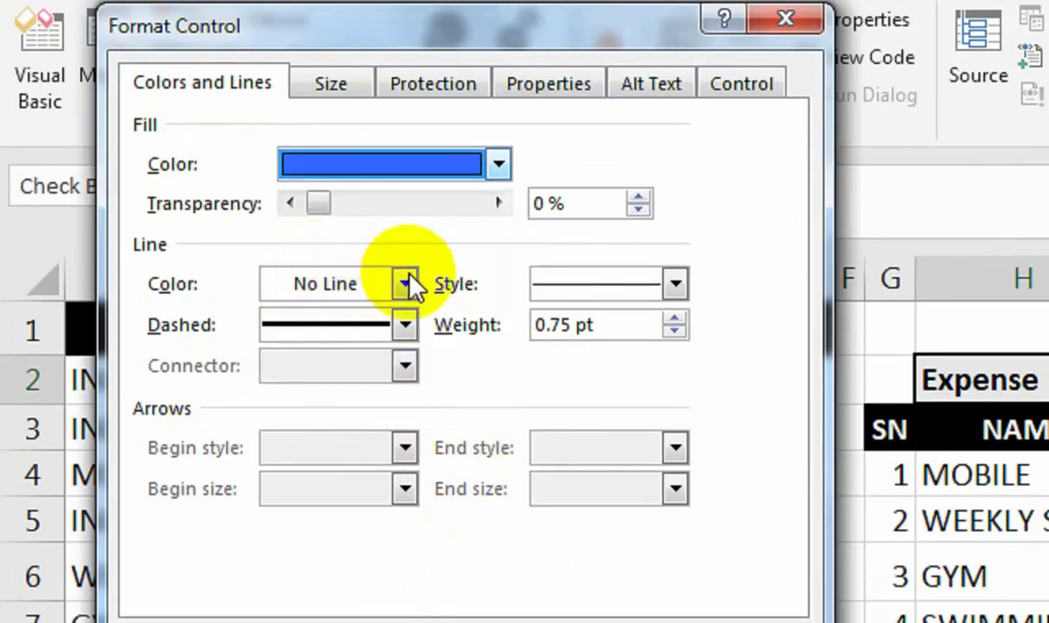
{"action": "left_click", "coordinate": [406, 284]}
{"action": "left_click", "coordinate": [424, 478]}
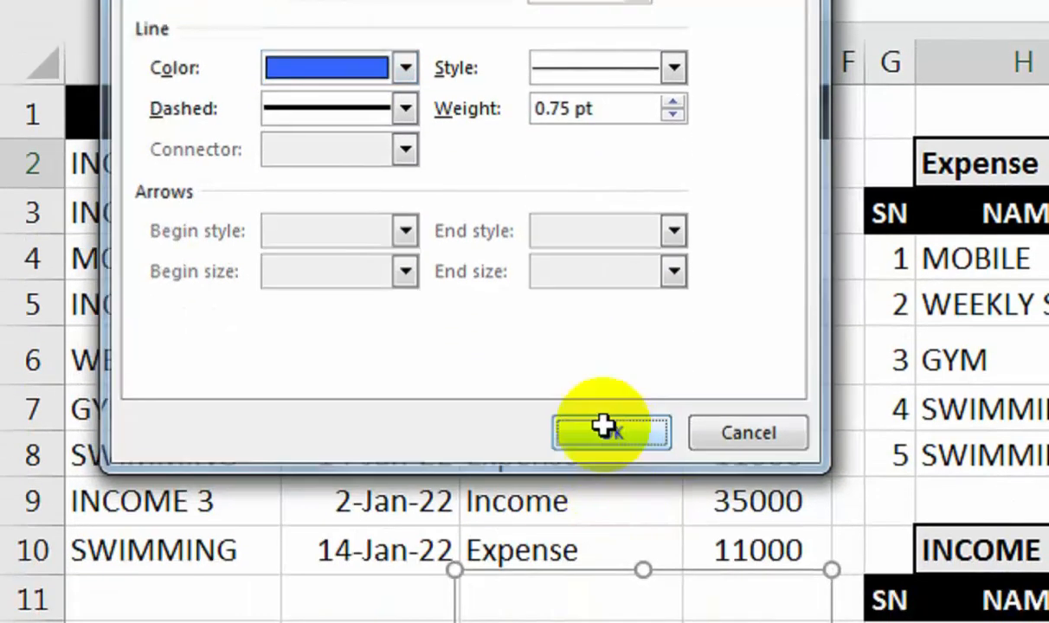
{"action": "left_click", "coordinate": [610, 605]}
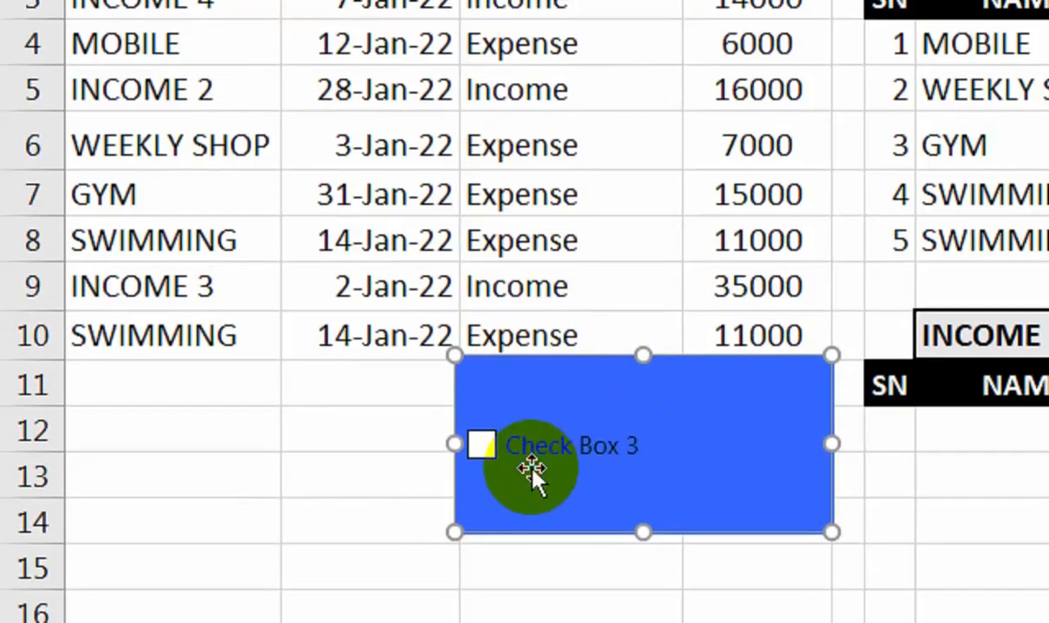
Relabel the check box INCOME AND EXPENSE and change its fill to light yellow
{"action": "left_click", "coordinate": [579, 443]}
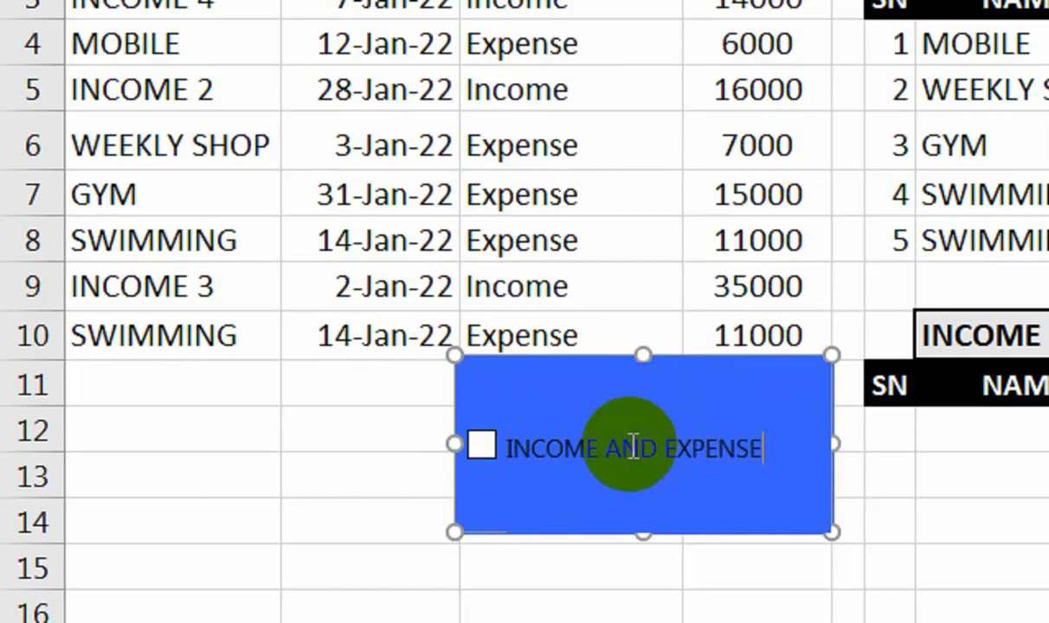
{"action": "right_click", "coordinate": [694, 362]}
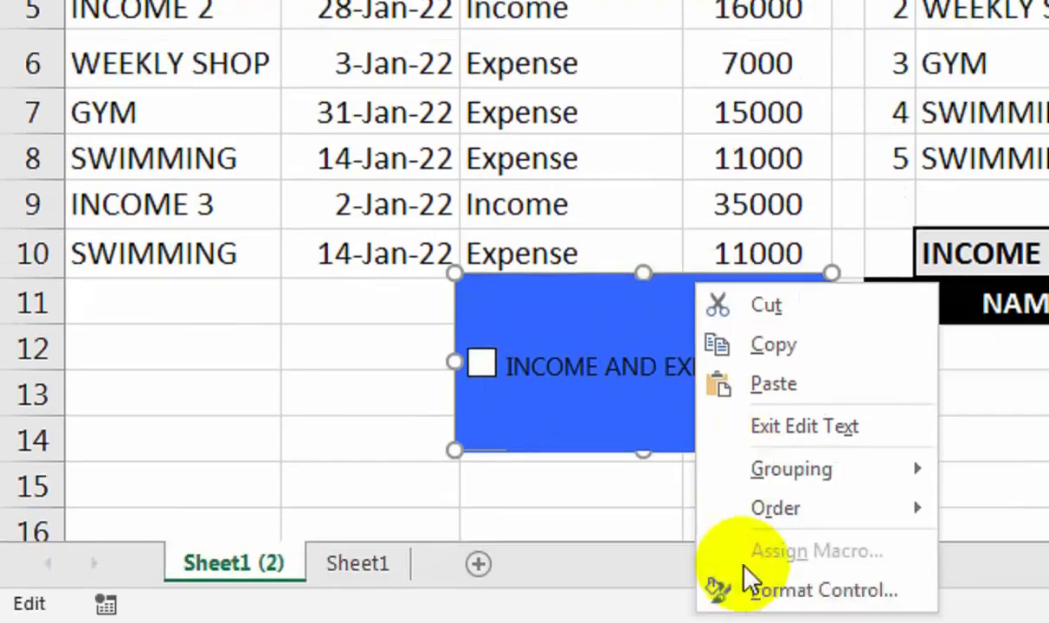
{"action": "left_click", "coordinate": [744, 580]}
{"action": "left_click", "coordinate": [456, 163]}
{"action": "left_click", "coordinate": [387, 389]}
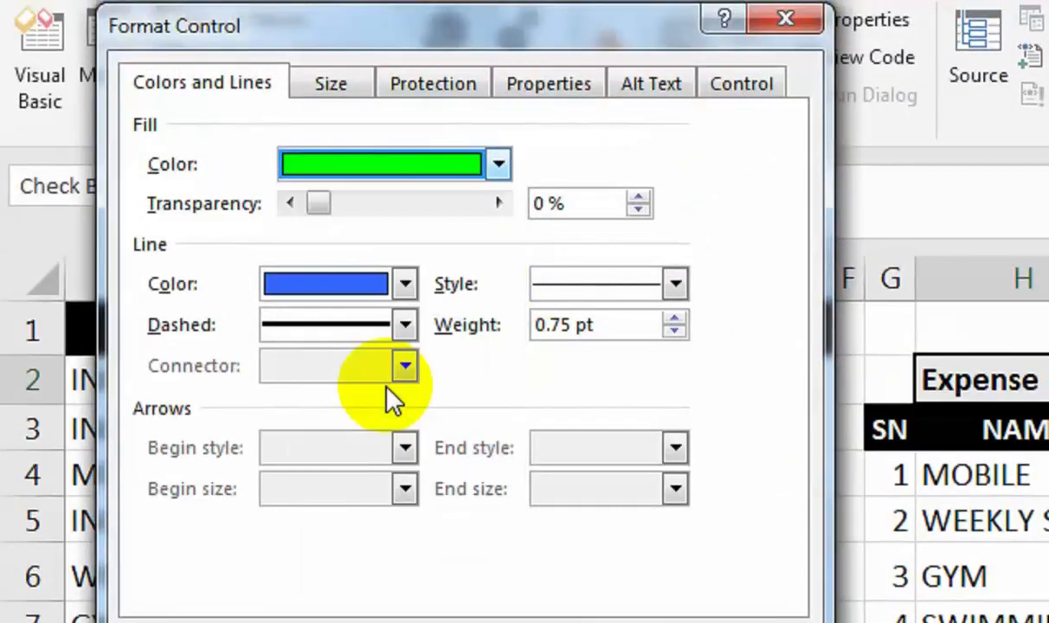
{"action": "left_click", "coordinate": [498, 163]}
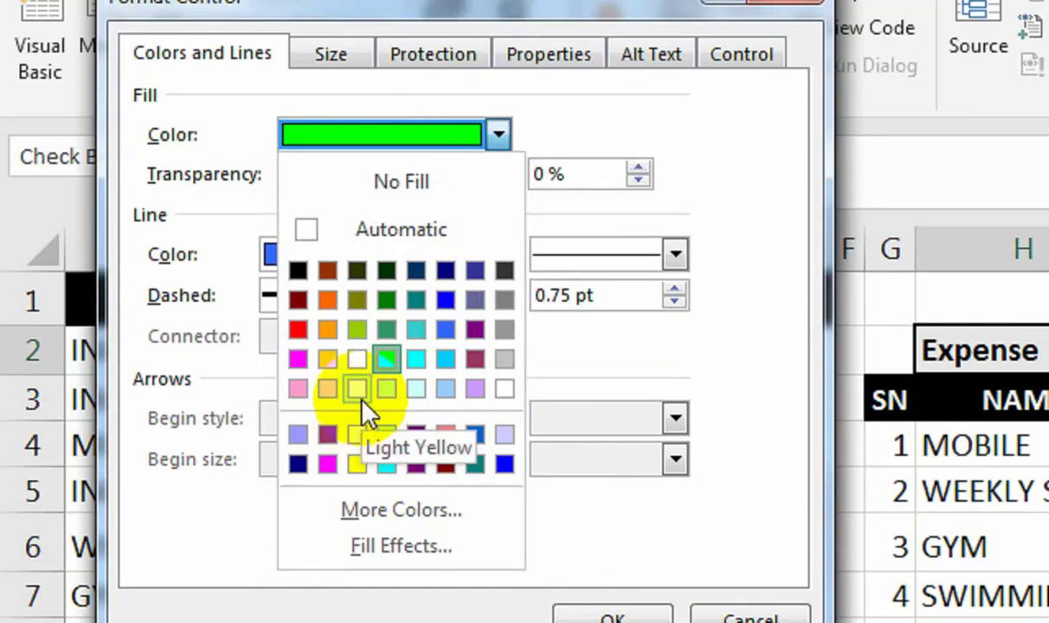
{"action": "left_click", "coordinate": [362, 400]}
{"action": "left_click", "coordinate": [578, 617]}
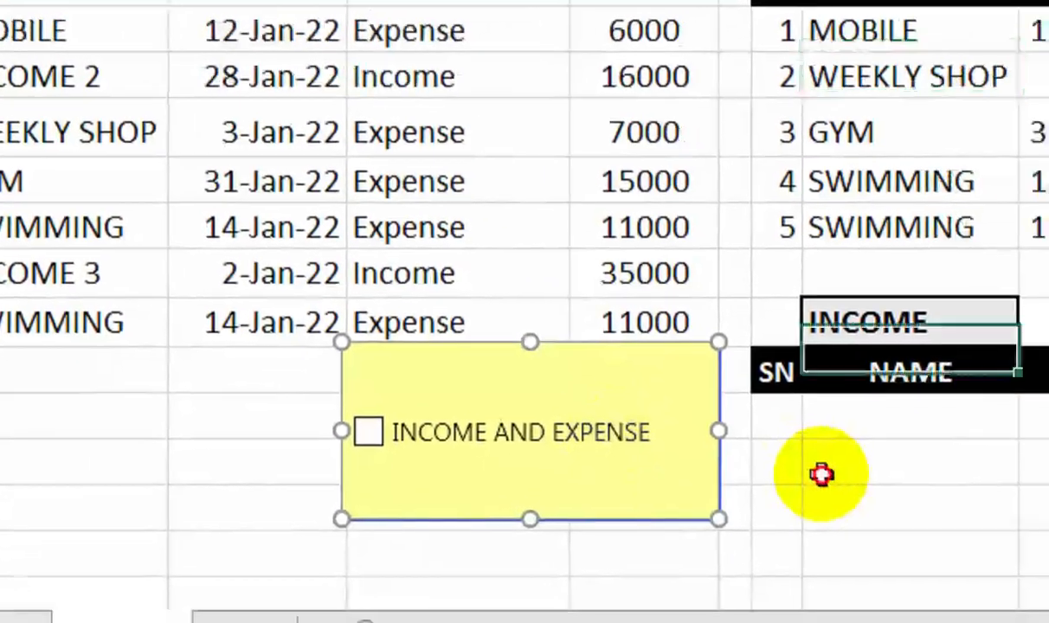
{"action": "left_click", "coordinate": [943, 622]}
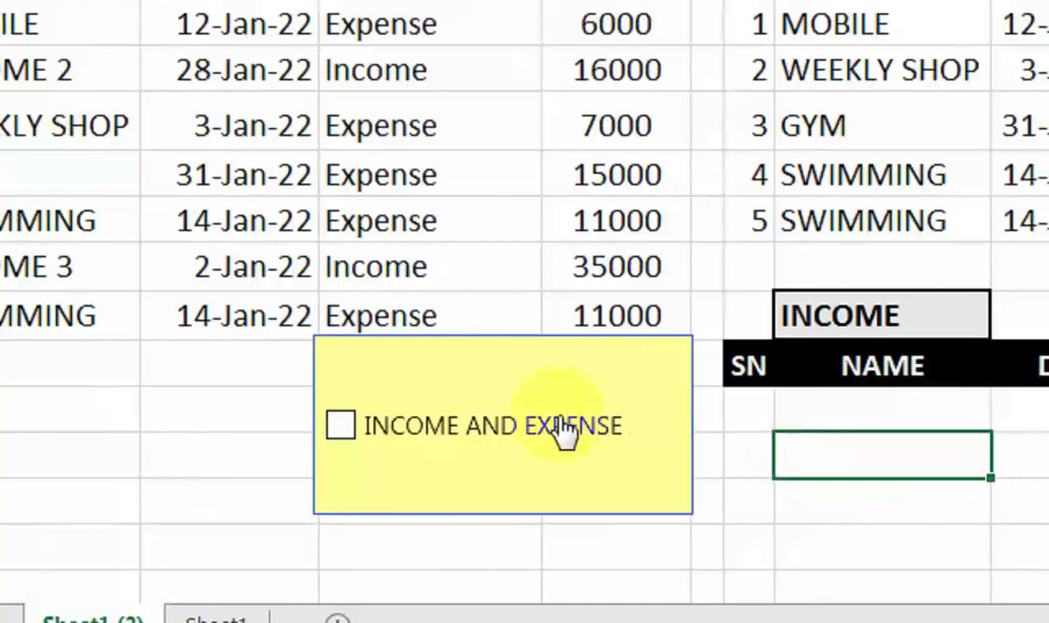
Link the INCOME AND EXPENSE check box to cell H1
{"action": "right_click", "coordinate": [564, 430]}
{"action": "left_click", "coordinate": [617, 420]}
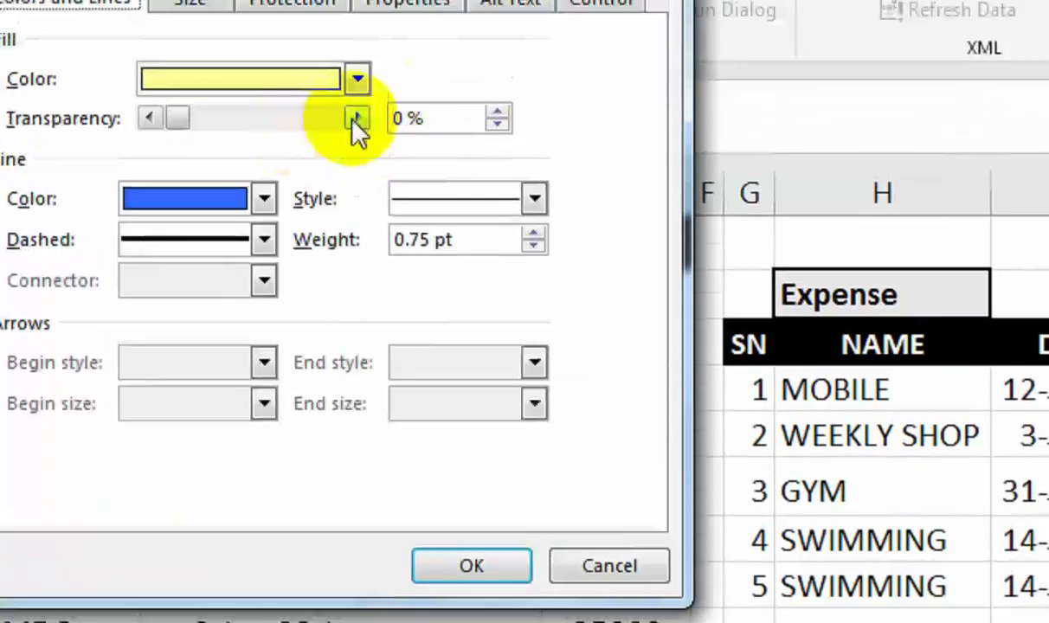
{"action": "left_click", "coordinate": [577, 4]}
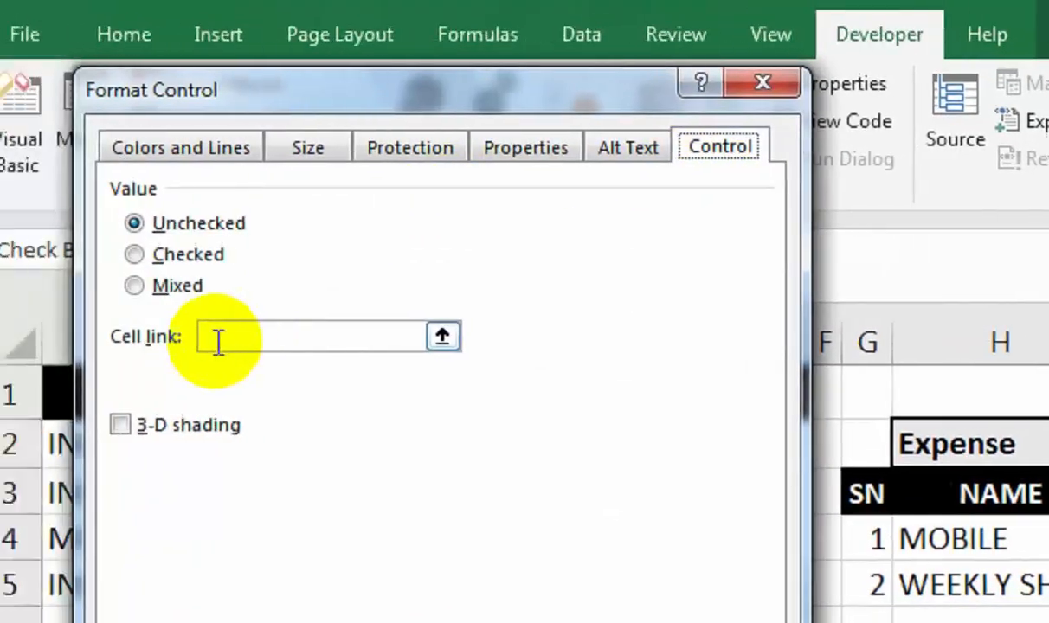
{"action": "left_click", "coordinate": [218, 340]}
{"action": "left_click", "coordinate": [906, 379]}
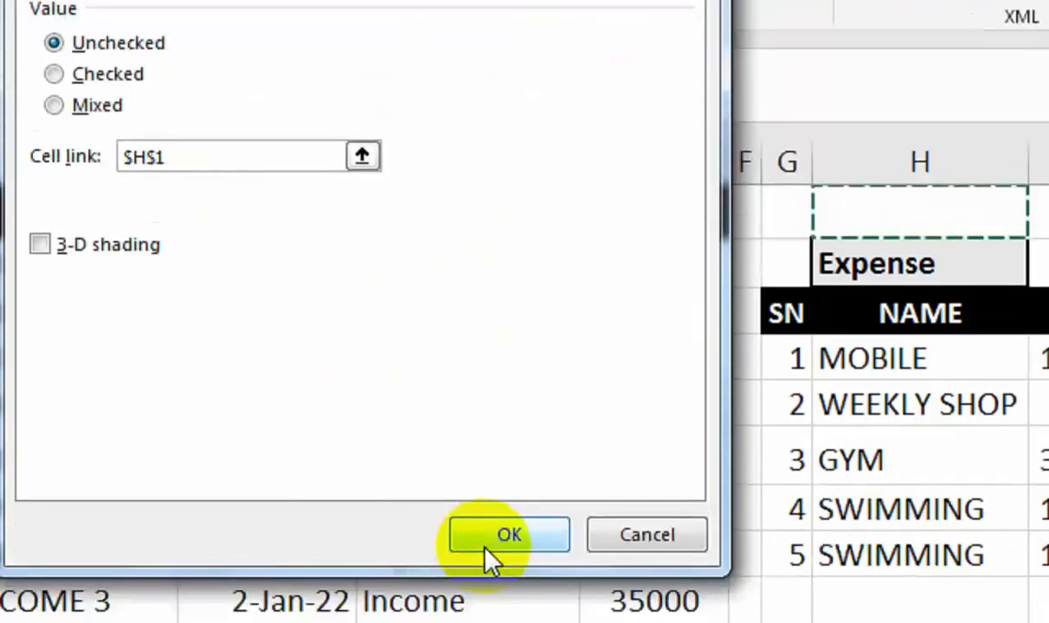
{"action": "left_click", "coordinate": [501, 534]}
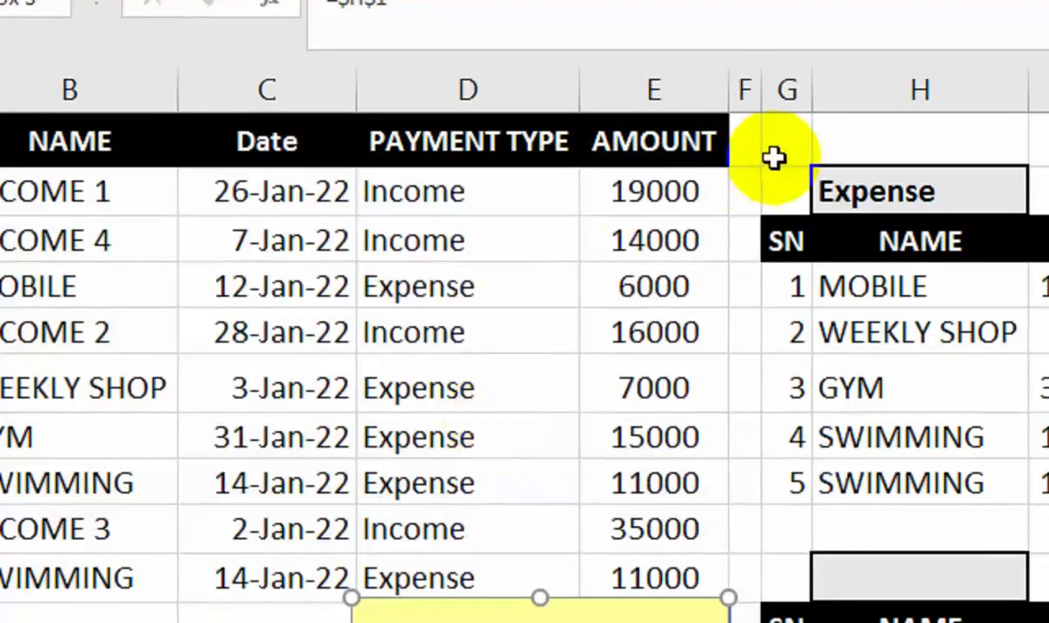
Give the check box's linked cell H1 a dark font color
{"action": "left_click", "coordinate": [821, 147]}
{"action": "left_click", "coordinate": [147, 80]}
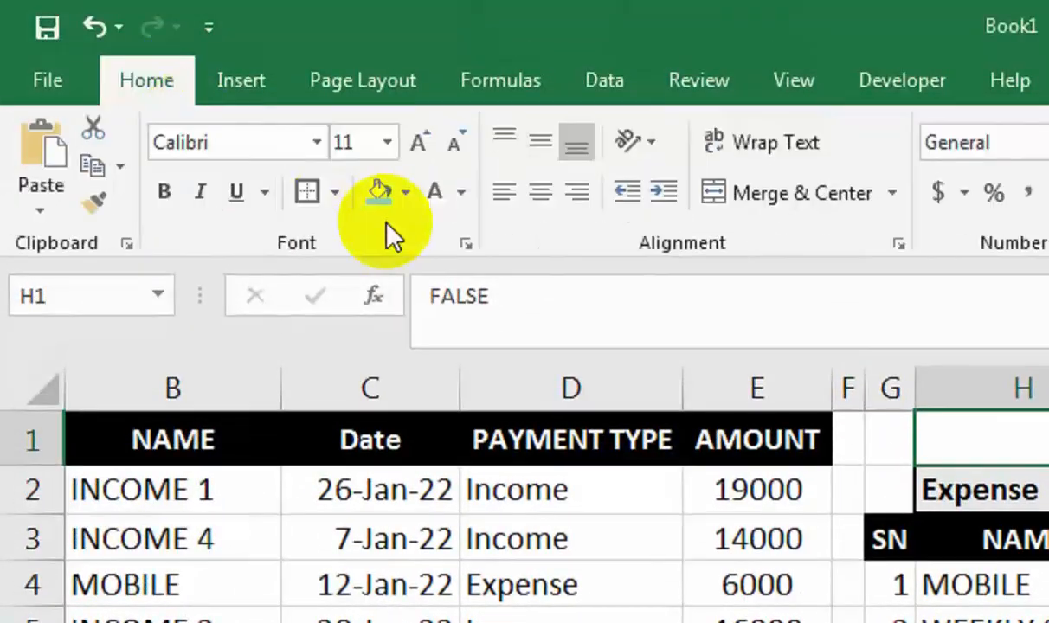
{"action": "left_click", "coordinate": [461, 194]}
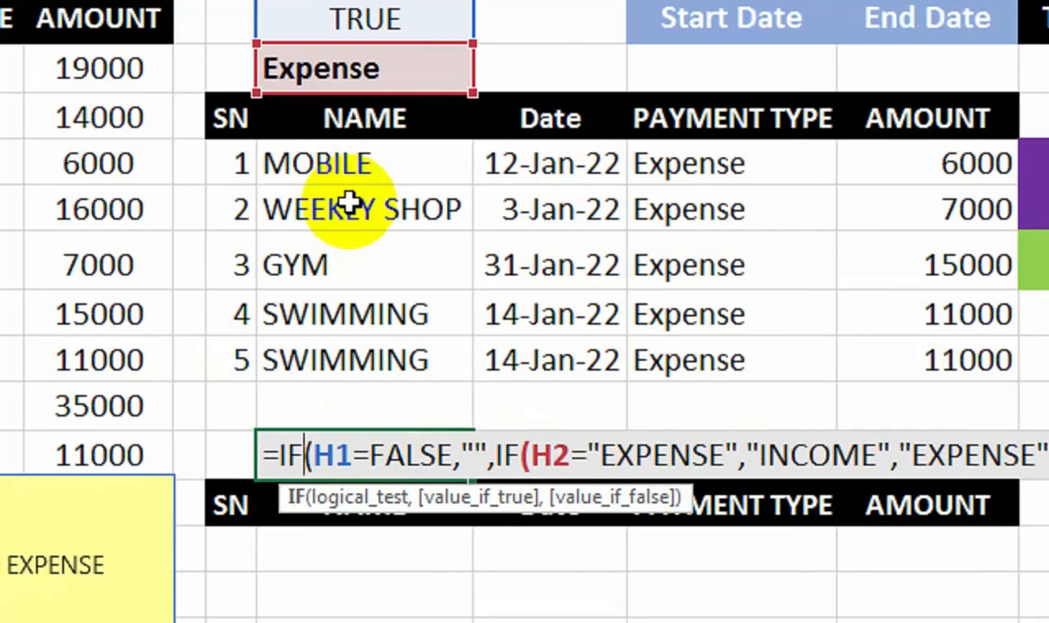
Complete H10's formula =IF(H1=FALSE,"",IF(H2="EXPENSE","INCOME","EXPENSE"))
{"action": "key", "text": "Return"}
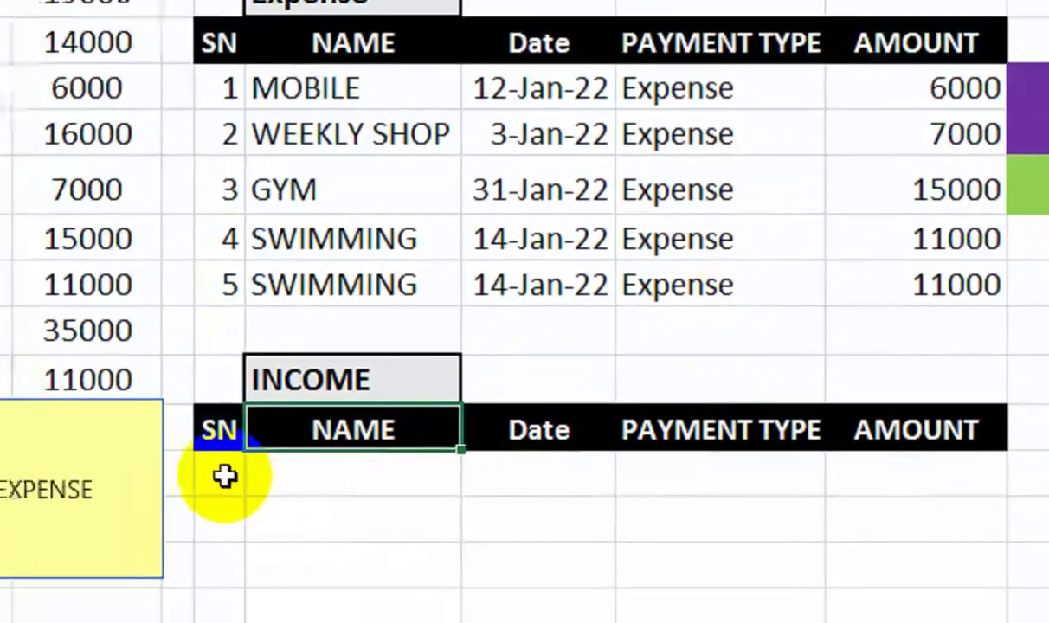
Enter =IF(H10="","",1) in the first SN cell, G12, of the second table
{"action": "left_click", "coordinate": [224, 474]}
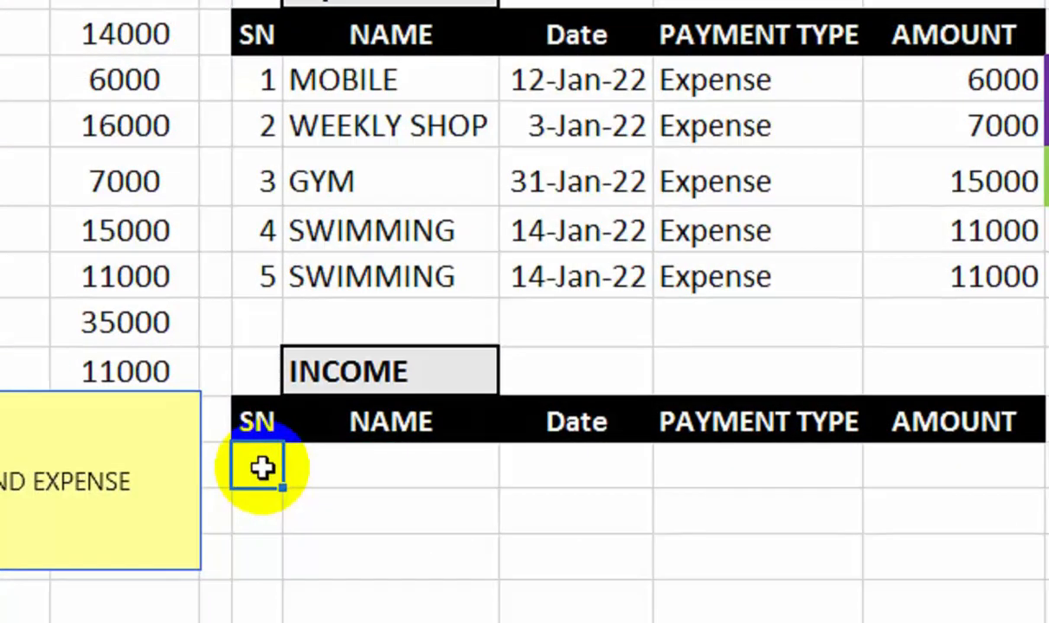
{"action": "type", "text": "=IF("}
{"action": "scroll", "coordinate": [262, 467], "scroll_direction": "down", "scroll_amount": 1}
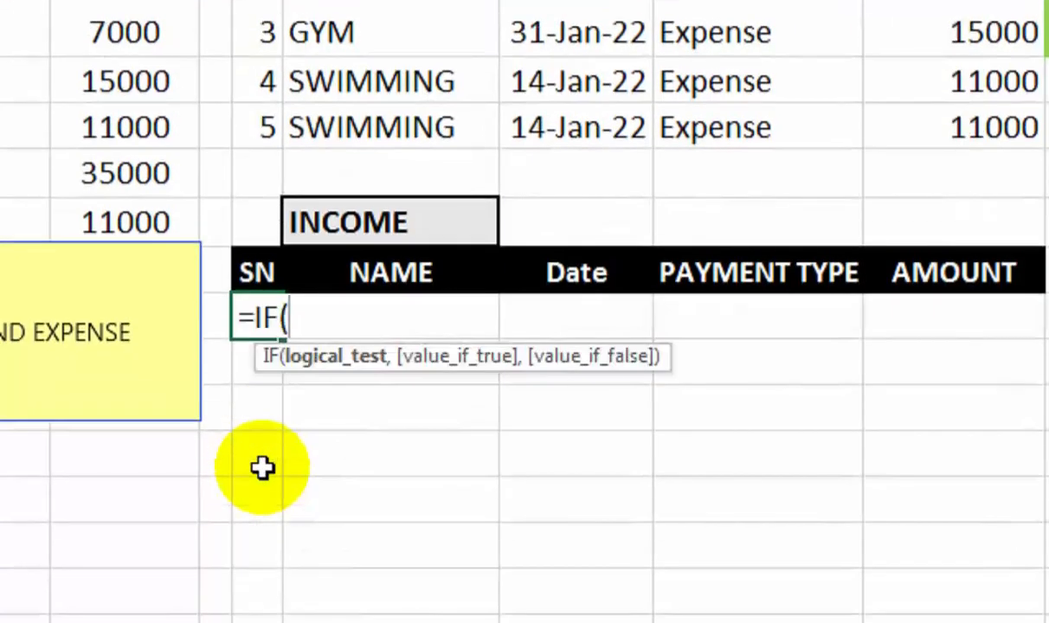
{"action": "key", "text": "Up"}
{"action": "key", "text": "Up"}
{"action": "key", "text": "Right"}
{"action": "type", "text": "=\"\",\"\",1"}
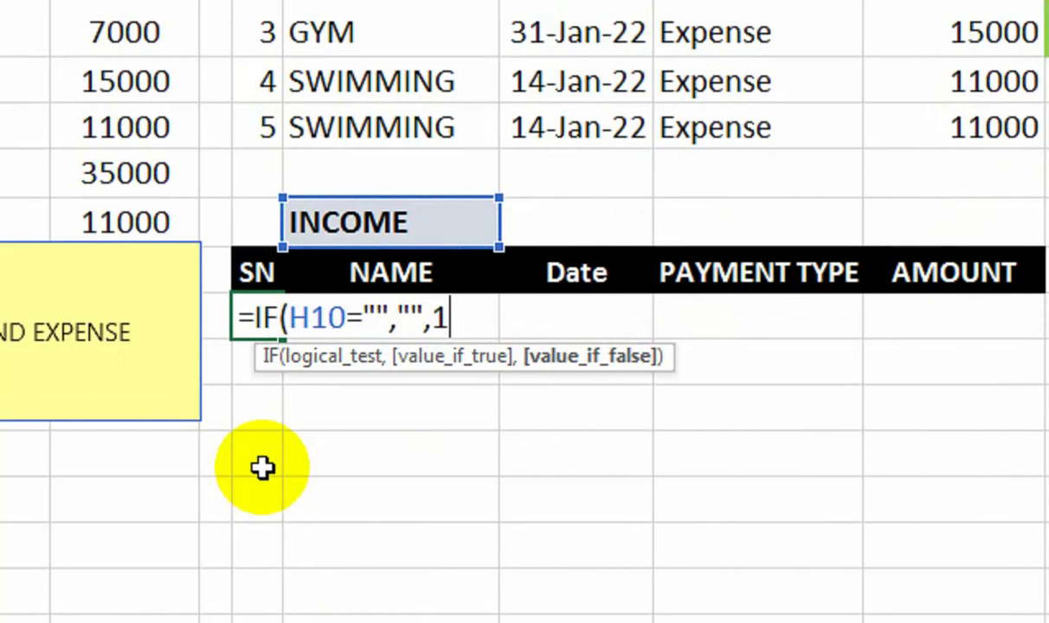
{"action": "type", "text": ")"}
{"action": "key", "text": "Return"}
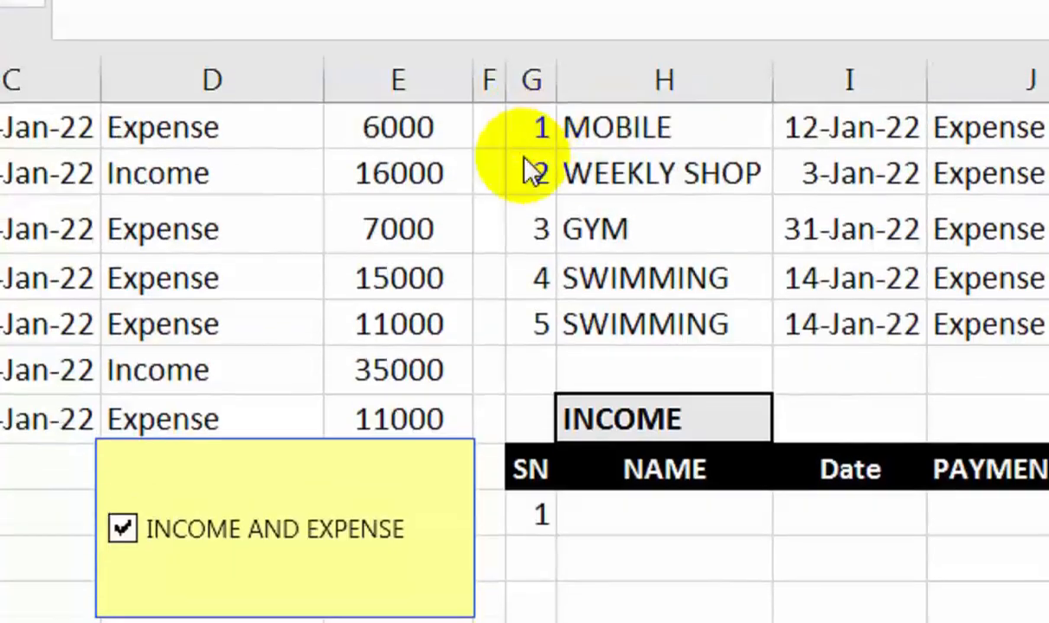
Copy the SN formula from G5 of the first table into G13, the second SN cell of the second table
{"action": "left_click", "coordinate": [531, 0]}
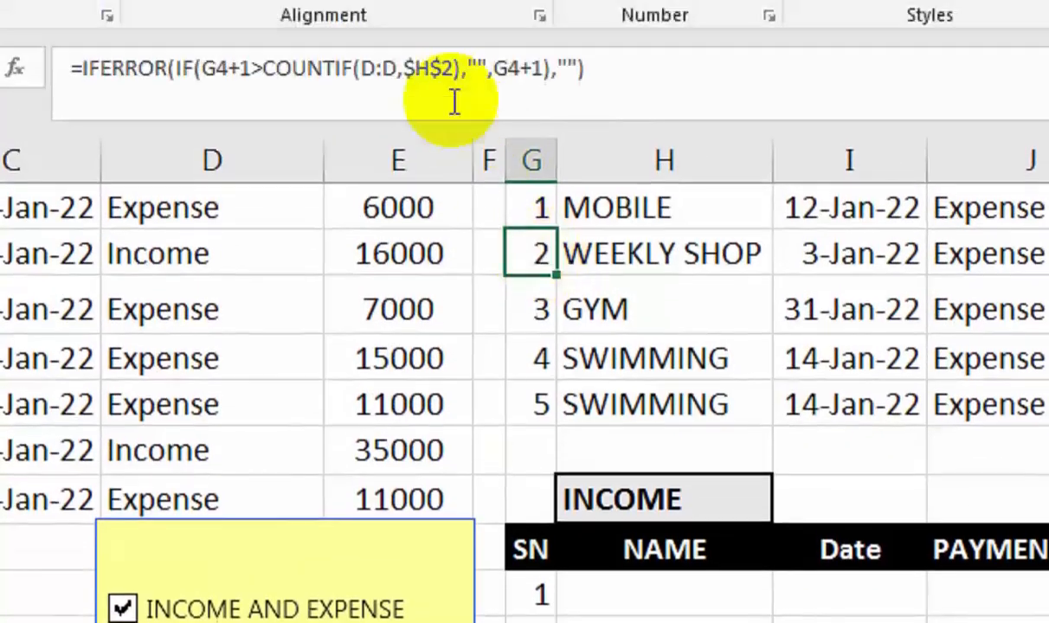
{"action": "left_click", "coordinate": [449, 0]}
{"action": "key", "text": "ctrl+a"}
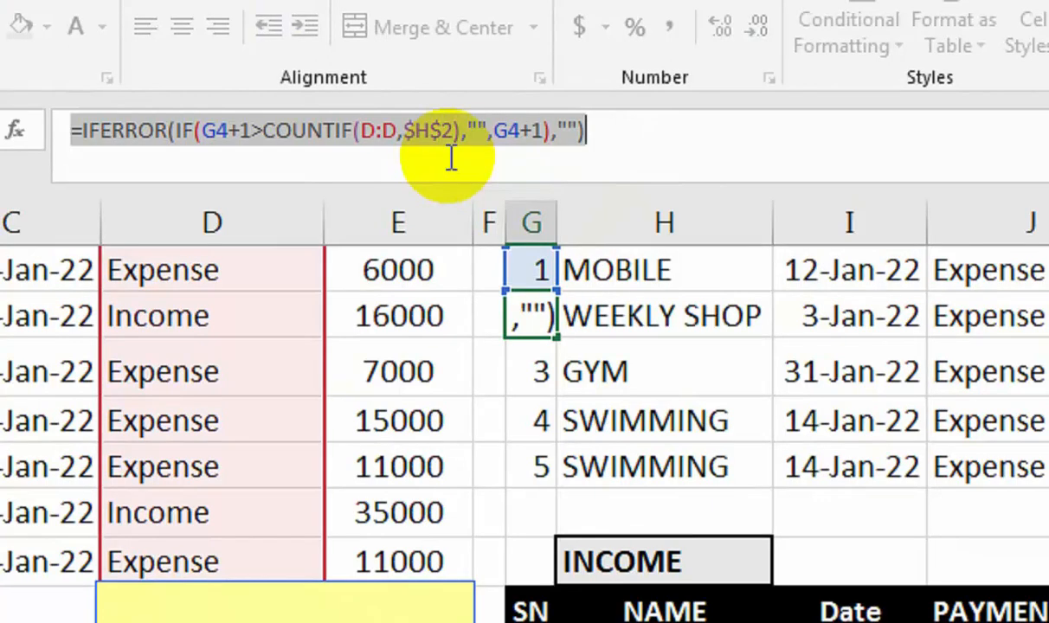
{"action": "key", "text": "Return"}
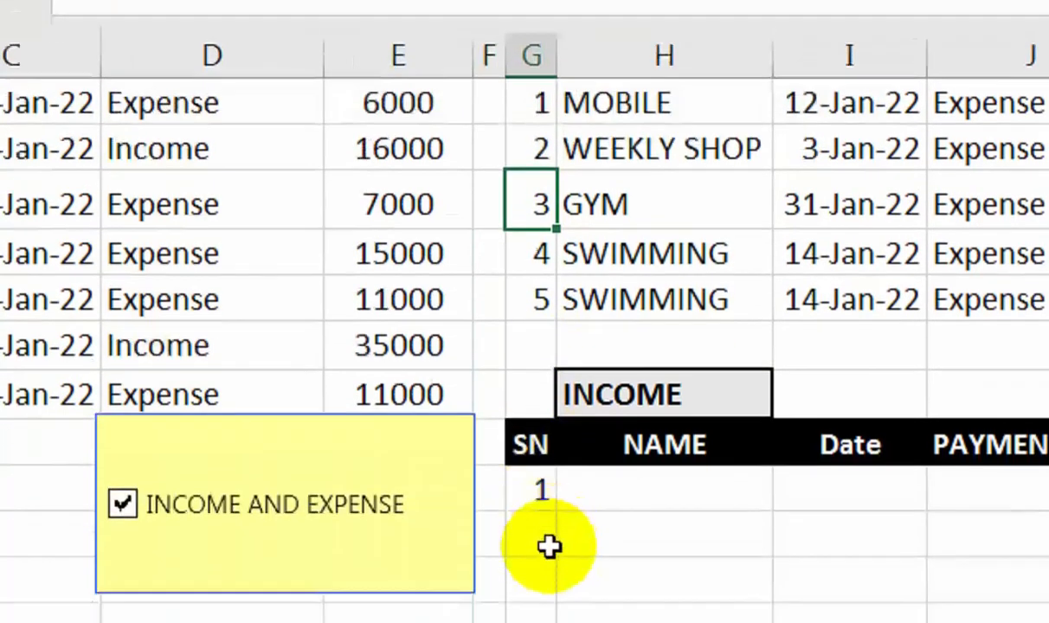
{"action": "left_click", "coordinate": [545, 467]}
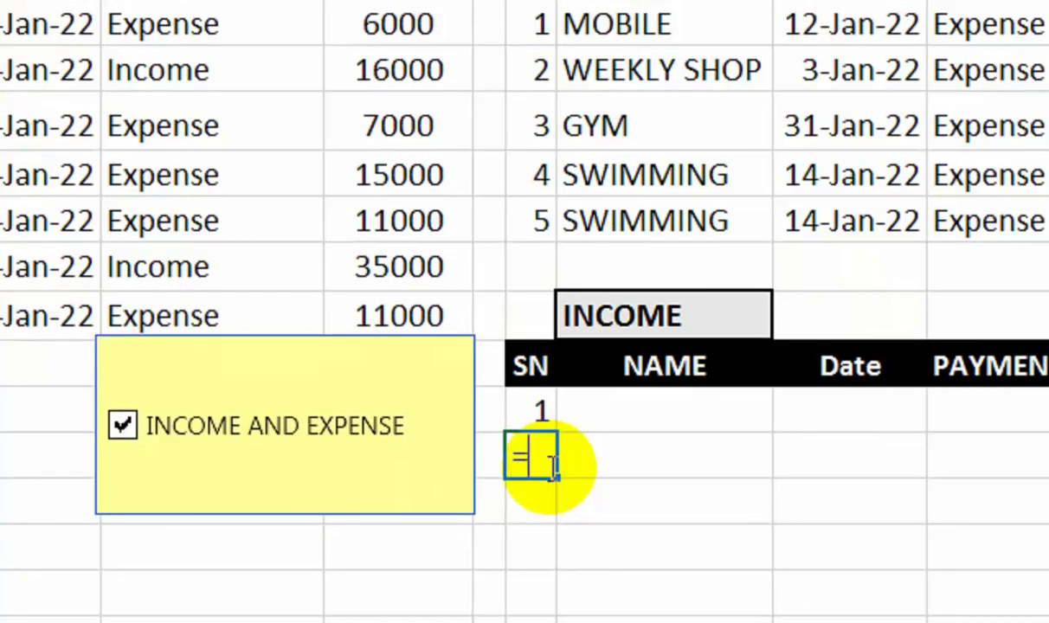
{"action": "key", "text": "ctrl+v"}
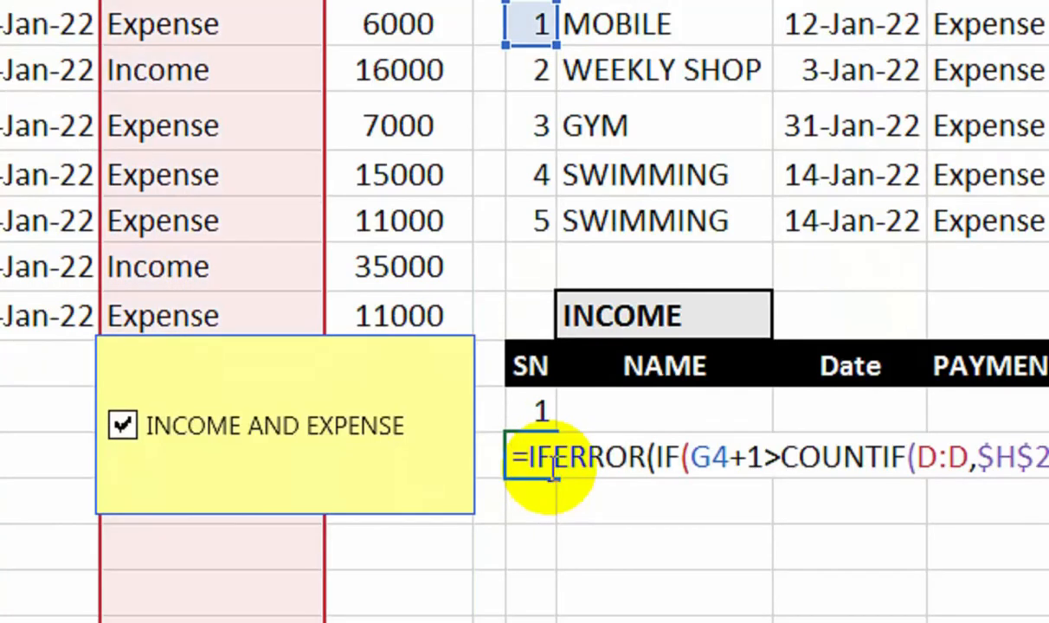
Wrap G13's formula in an IF so it starts =IF(H10="","", ahead of the existing IFERROR expression
{"action": "left_click", "coordinate": [527, 444]}
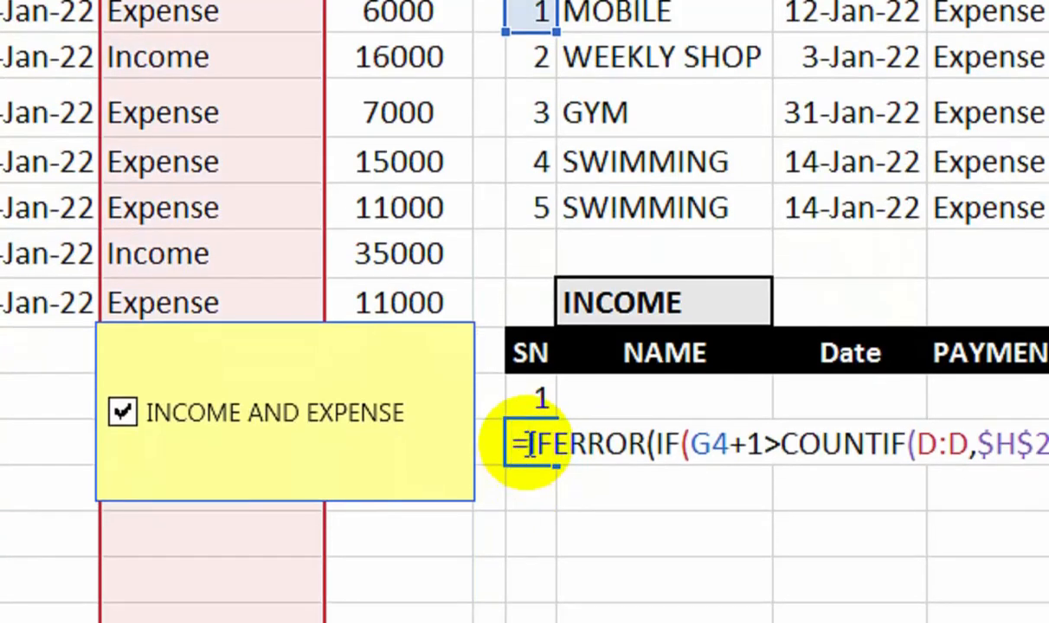
{"action": "type", "text": "IF("}
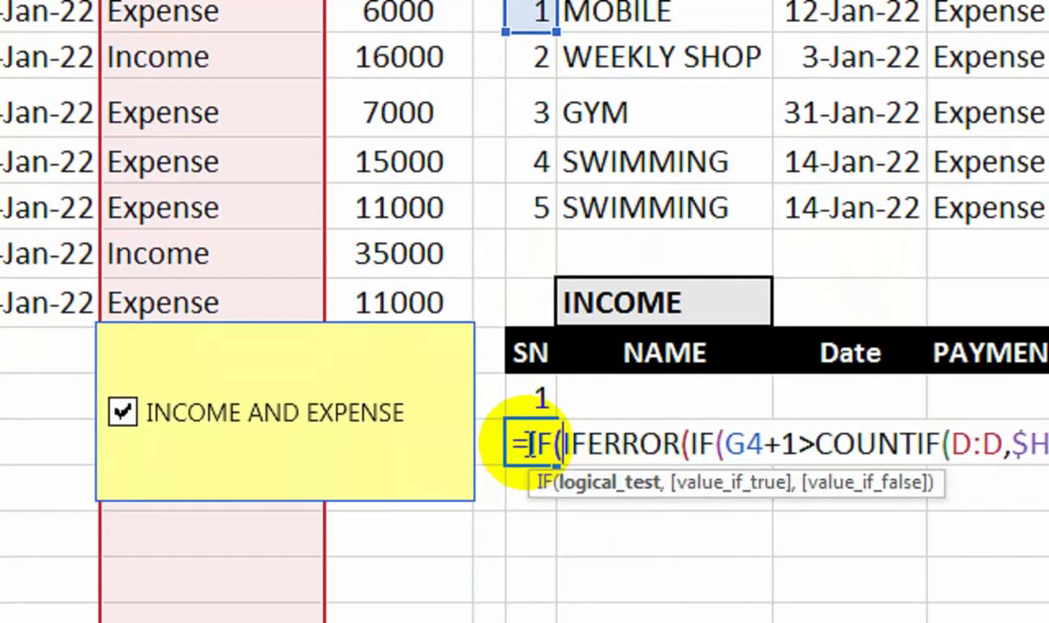
{"action": "left_click", "coordinate": [654, 305]}
{"action": "type", "text": "="}
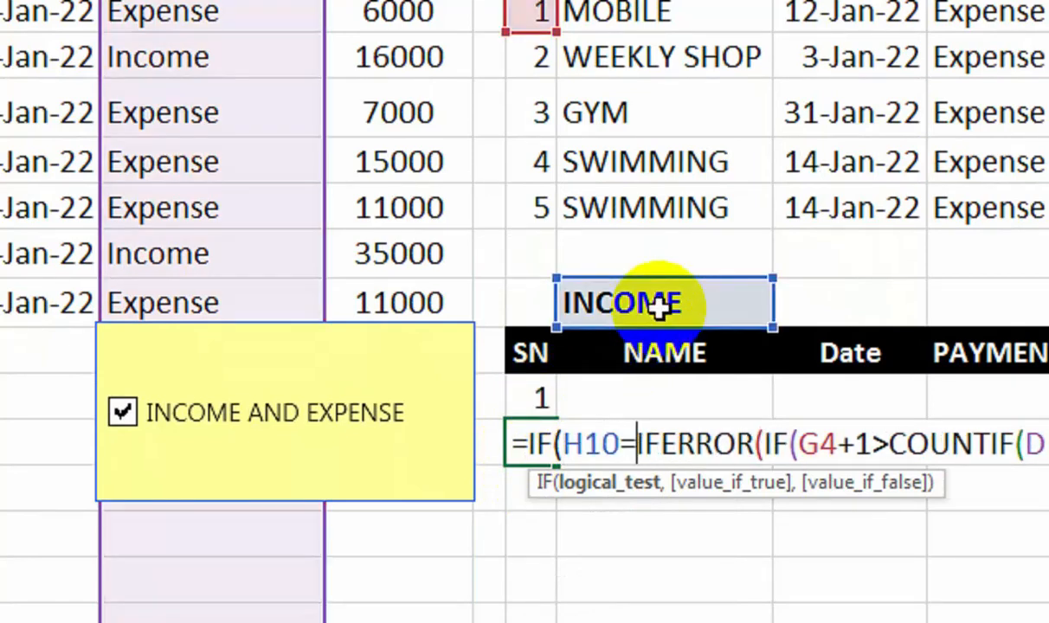
{"action": "type", "text": "\"\",\"\","}
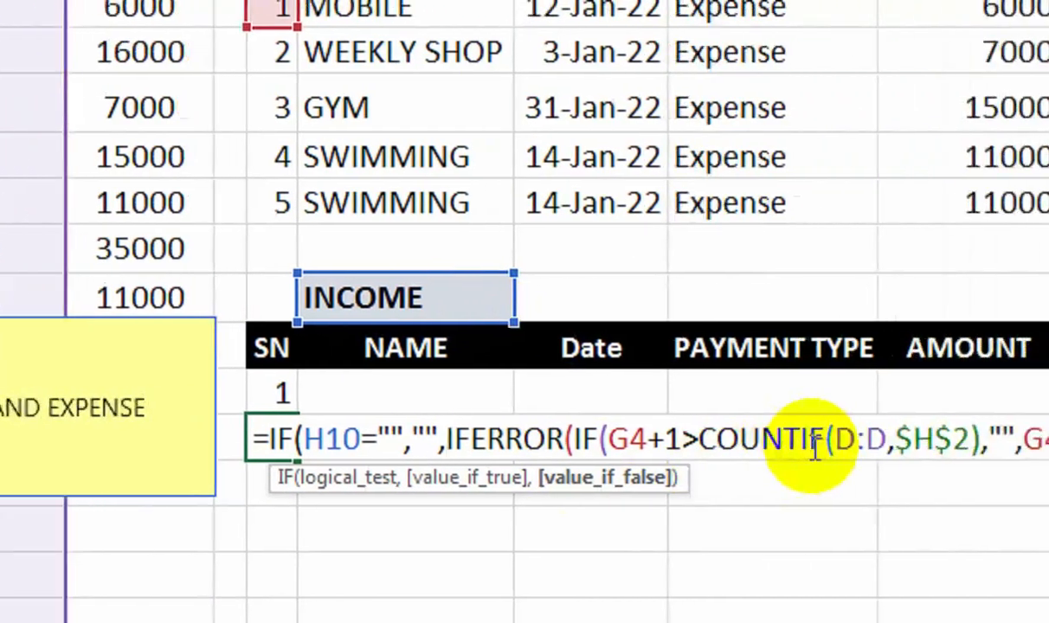
{"action": "key", "text": "Return"}
{"action": "key", "text": "Return"}
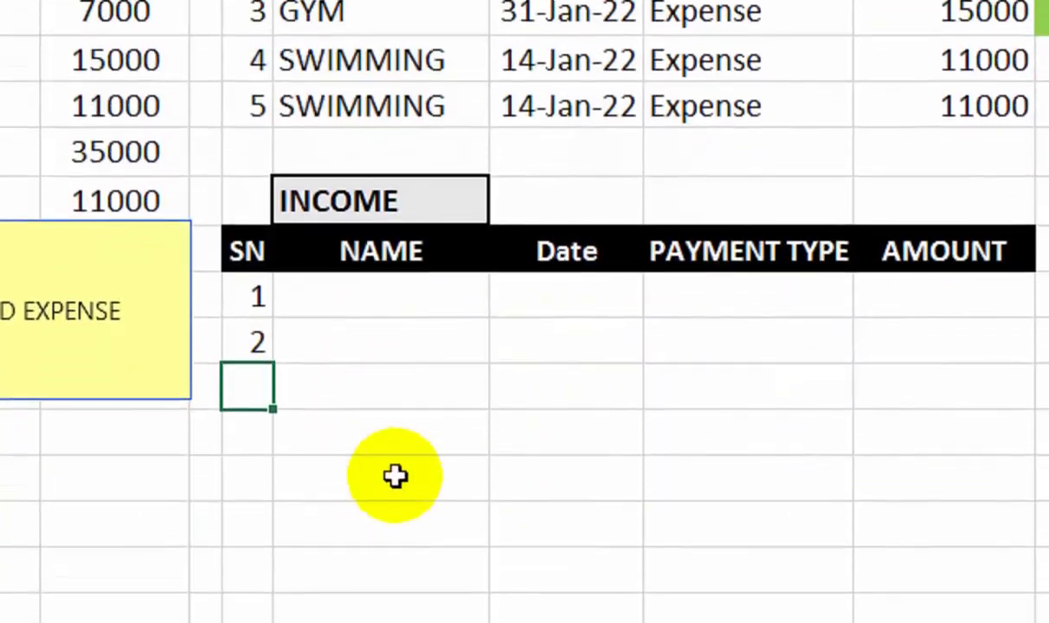
Make G13's H10 reference absolute as $H$10 and fill the formula down the second table's SN column
{"action": "left_click", "coordinate": [253, 346]}
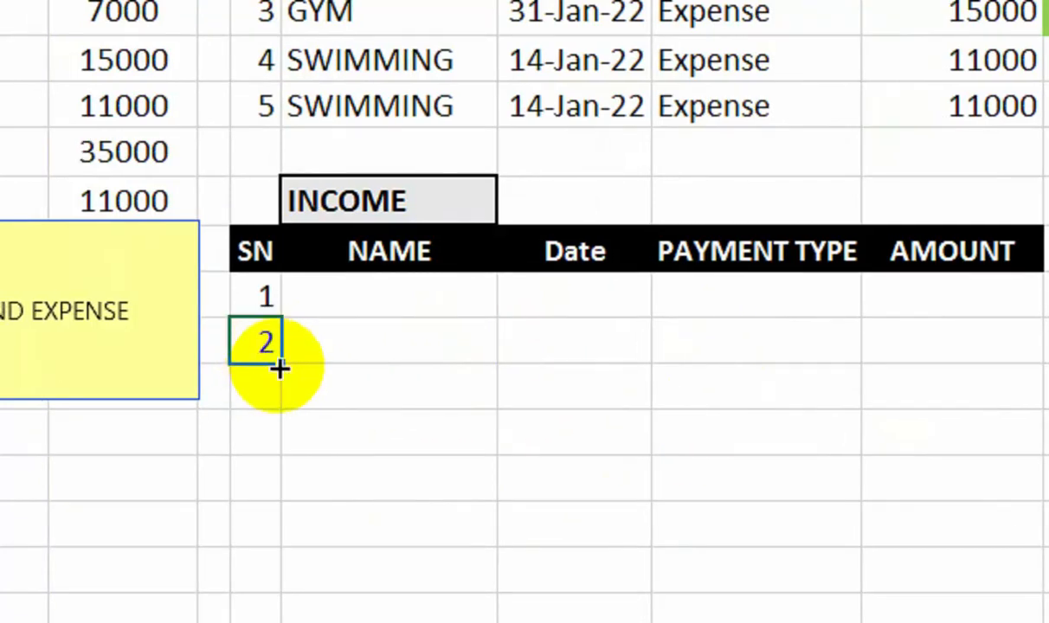
{"action": "double_click", "coordinate": [255, 344]}
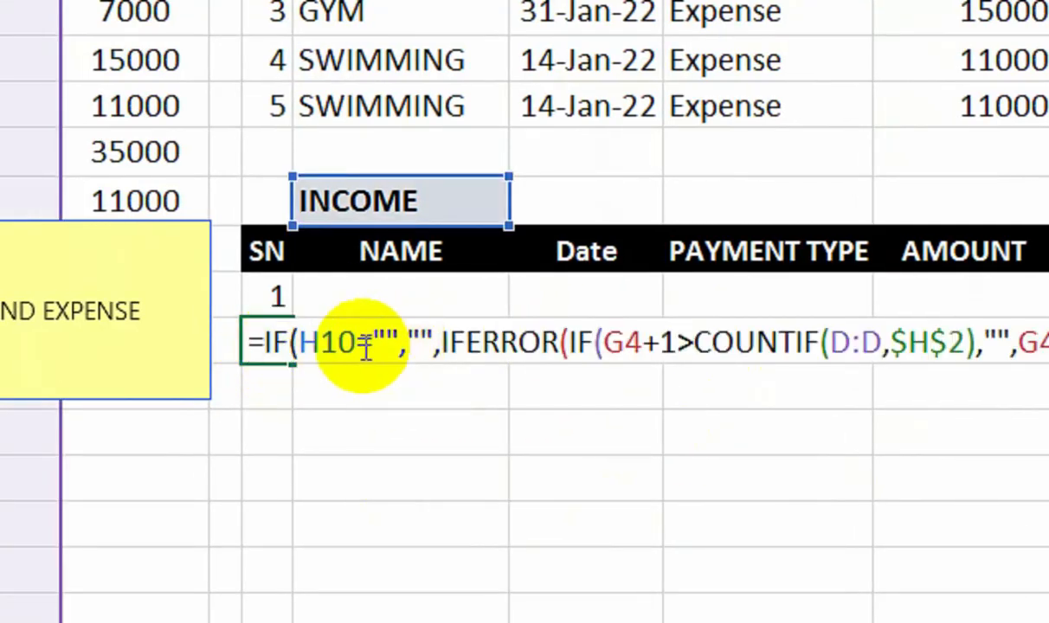
{"action": "left_click", "coordinate": [319, 339]}
{"action": "key", "text": "F4"}
{"action": "key", "text": "Return"}
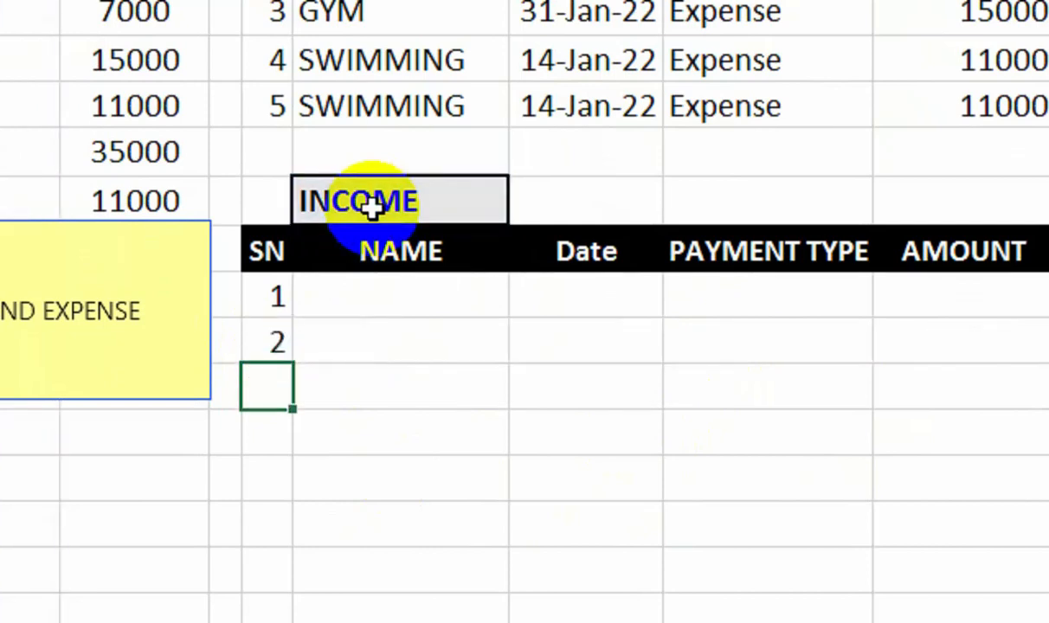
{"action": "left_click", "coordinate": [273, 343]}
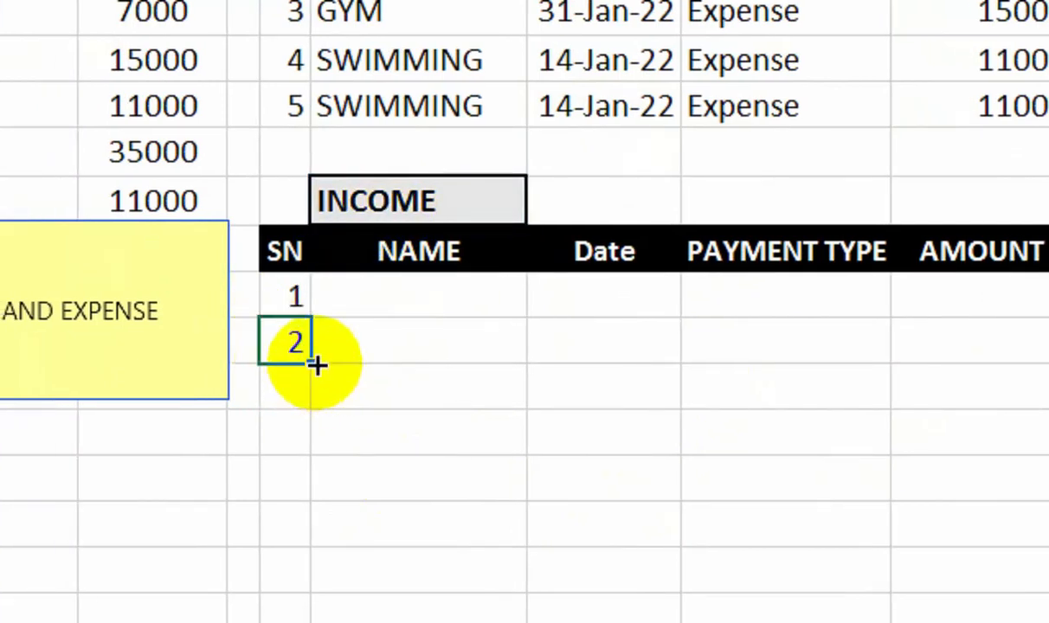
{"action": "left_click_drag", "start_coordinate": [316, 364], "coordinate": [321, 606]}
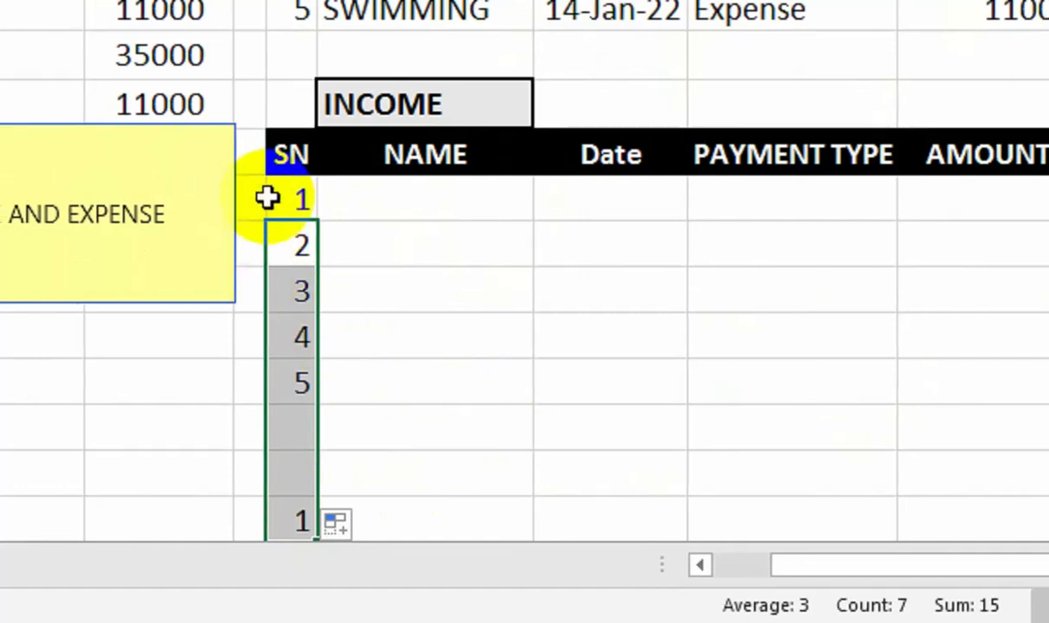
Point both previous-number references in G13's formula to G12 and refill the formula down the SN column
{"action": "left_click", "coordinate": [322, 199]}
{"action": "double_click", "coordinate": [291, 247]}
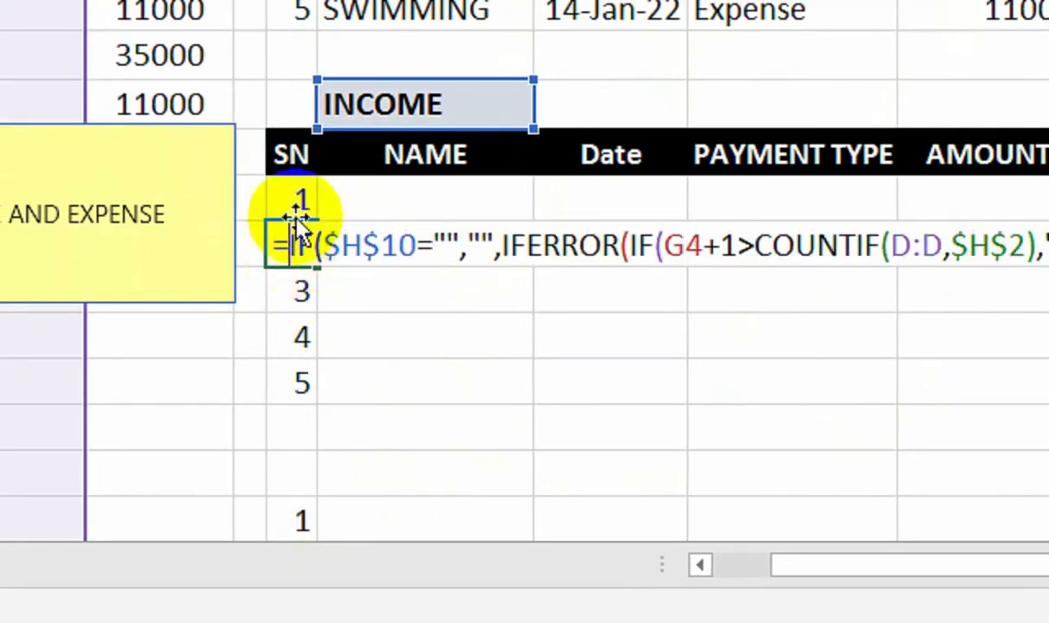
{"action": "double_click", "coordinate": [683, 246]}
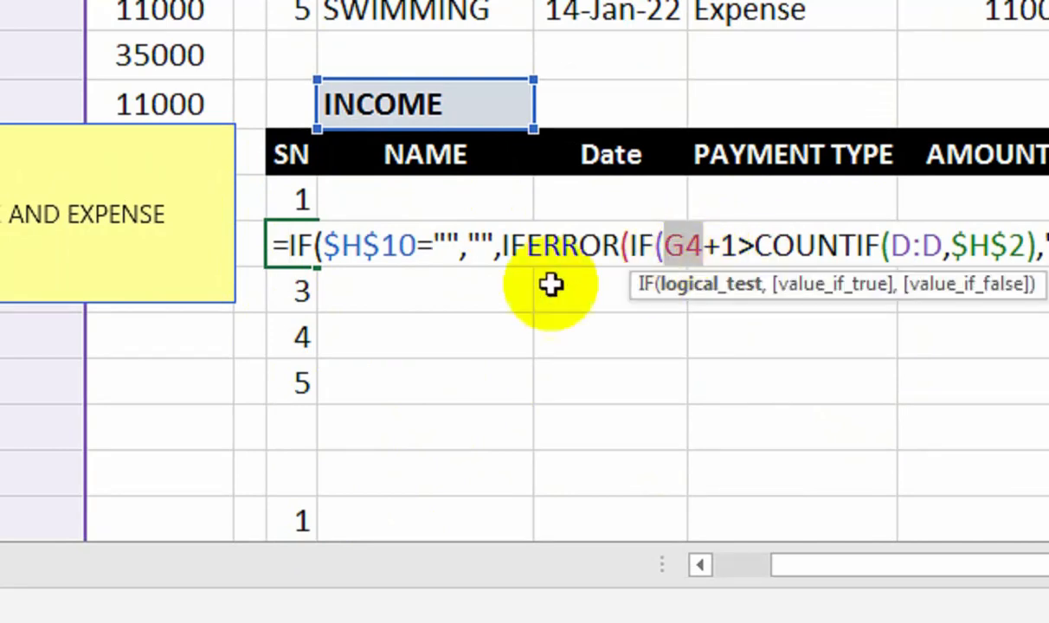
{"action": "left_click", "coordinate": [305, 202]}
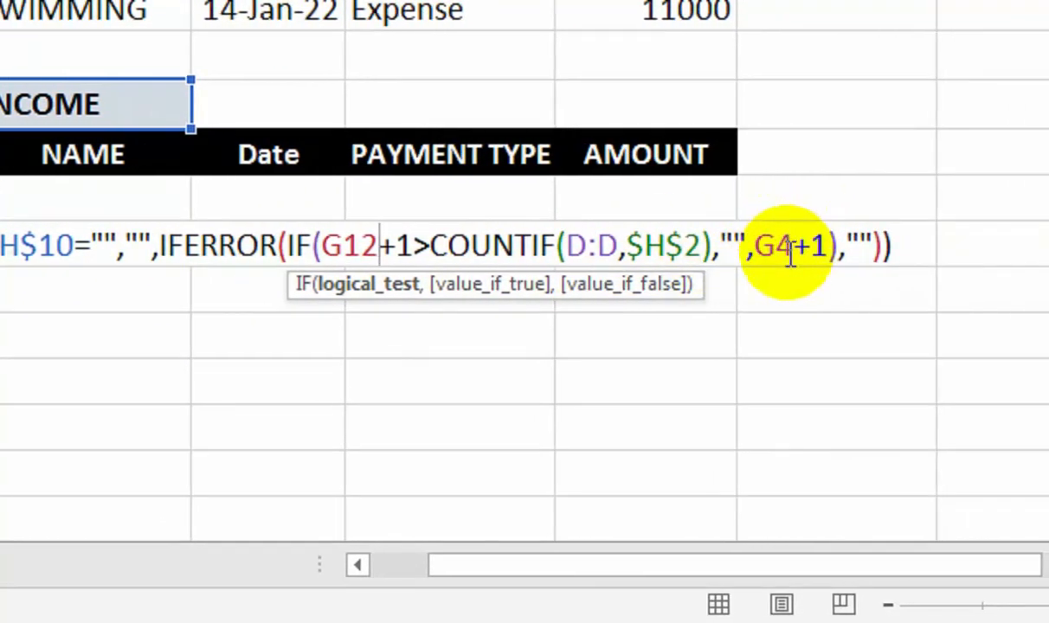
{"action": "double_click", "coordinate": [765, 247]}
{"action": "left_click", "coordinate": [272, 194]}
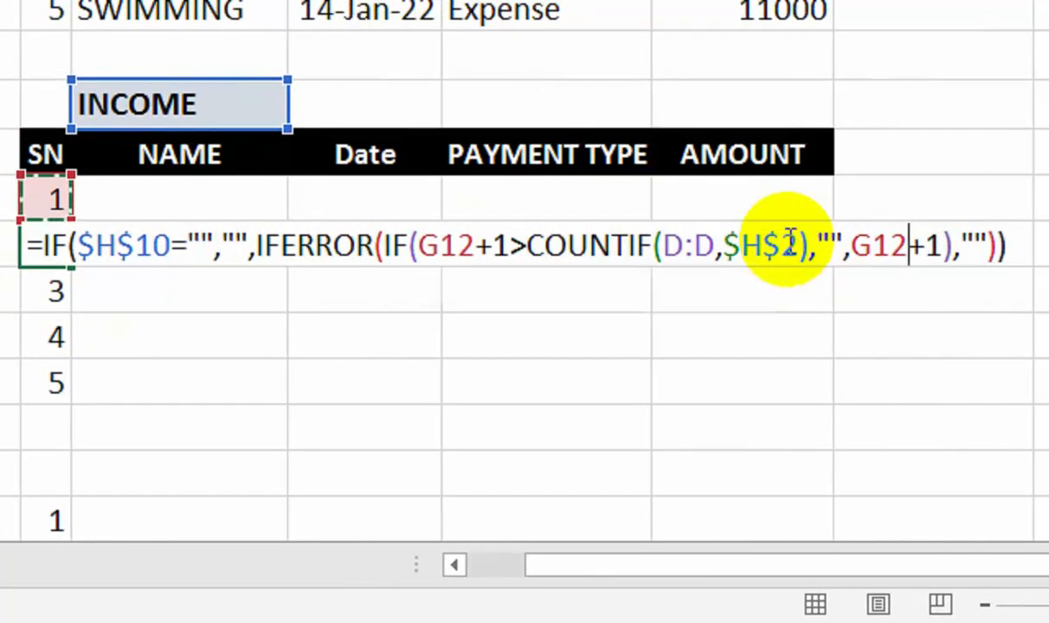
{"action": "key", "text": "Return"}
{"action": "left_click", "coordinate": [67, 258]}
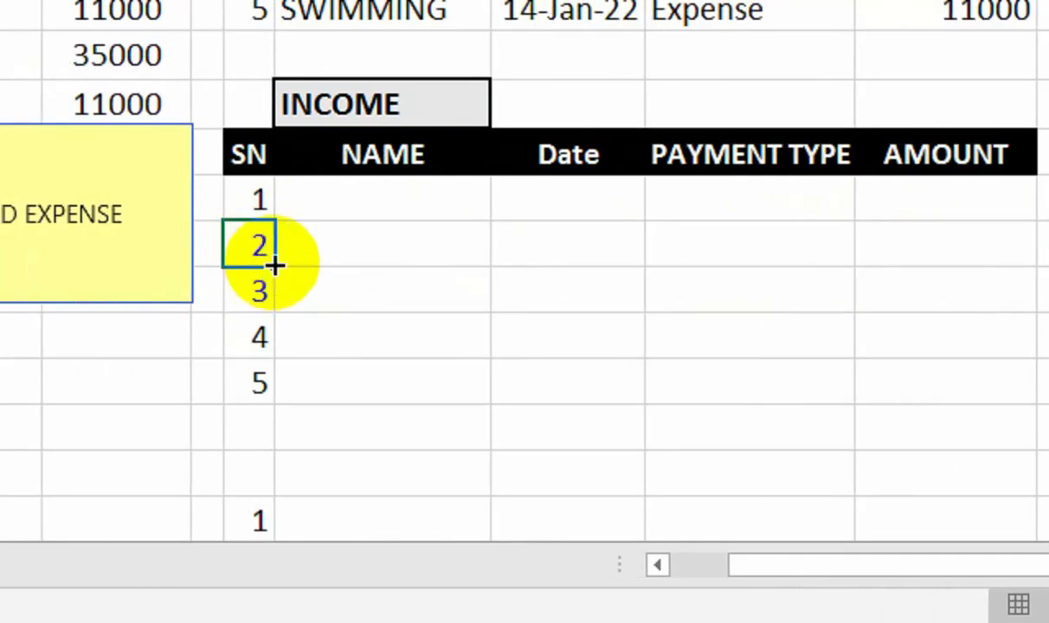
{"action": "left_click_drag", "start_coordinate": [274, 266], "coordinate": [319, 558]}
{"action": "left_click", "coordinate": [450, 123]}
{"action": "left_click_drag", "start_coordinate": [447, 125], "coordinate": [461, 150]}
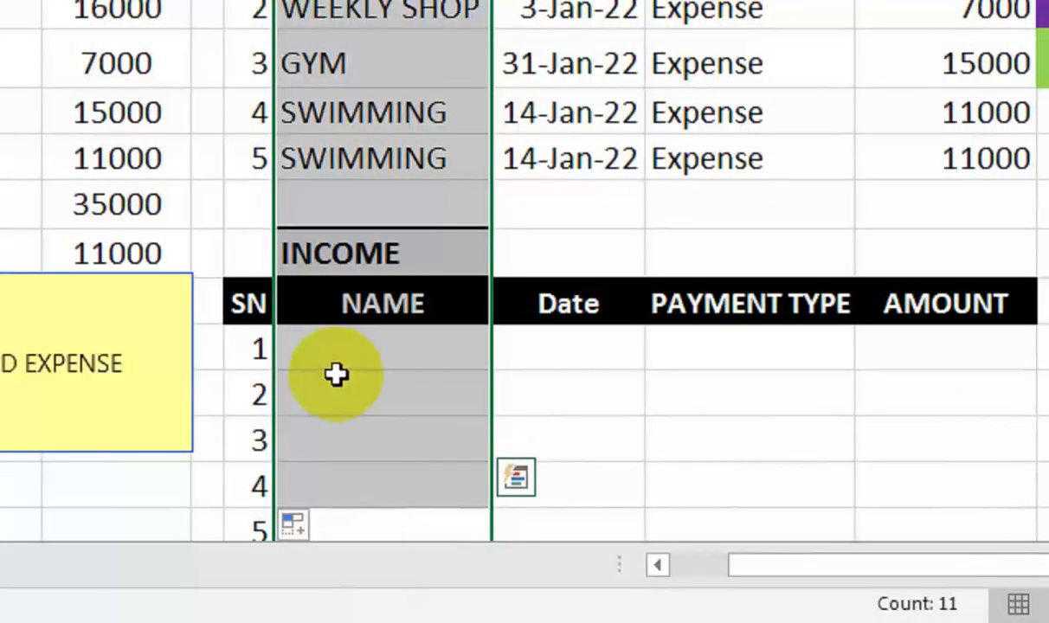
{"action": "key", "text": "ctrl+q"}
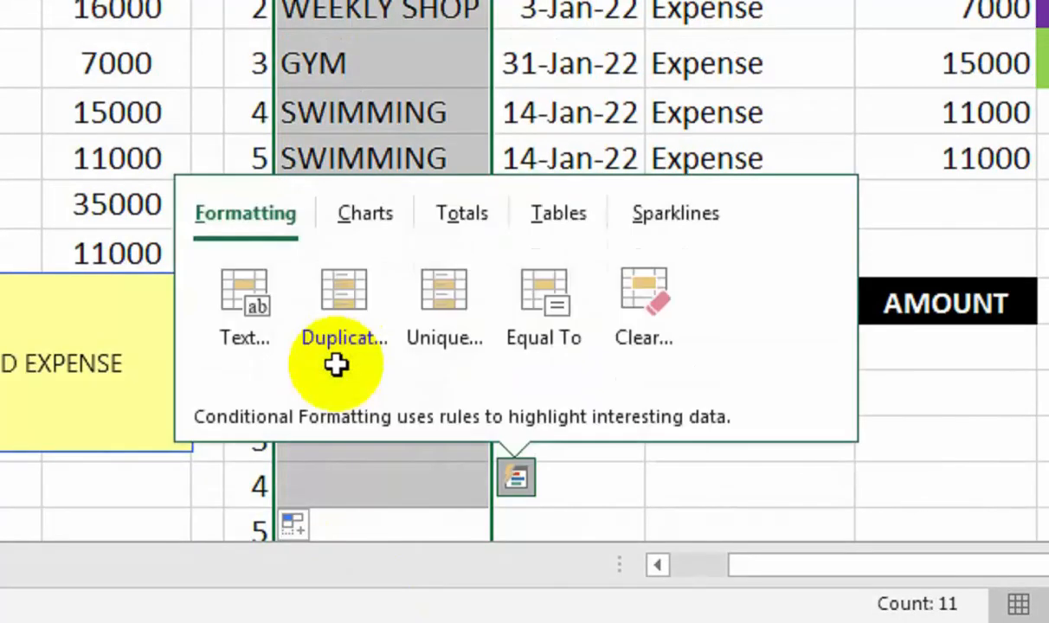
Copy H4's NAME formula into H12, with the criteria reference set to $H$10 and the row offset reference to $J$11
{"action": "left_click", "coordinate": [303, 82]}
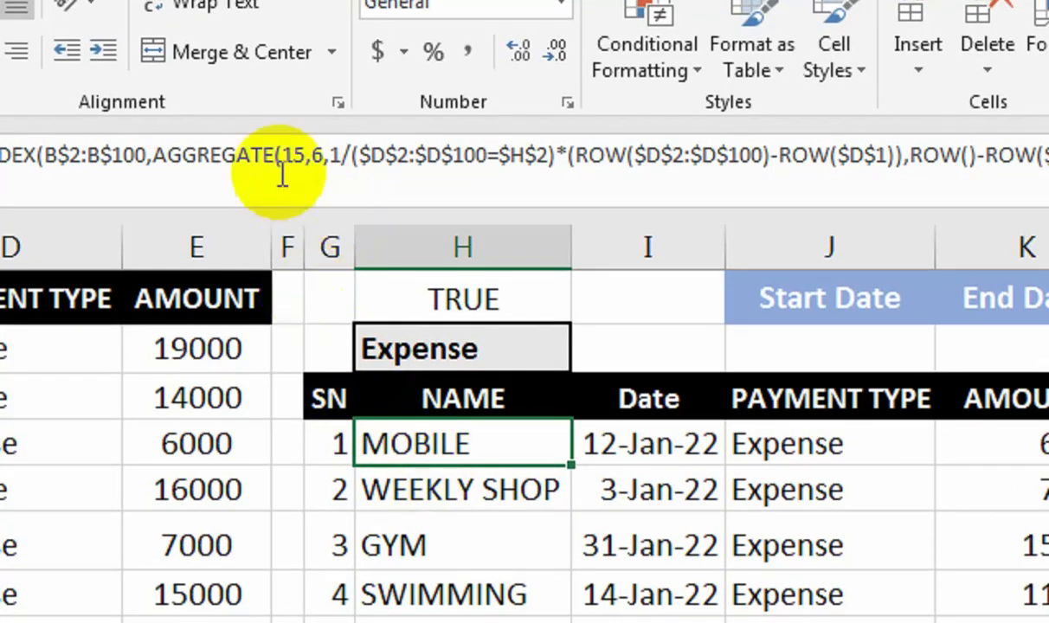
{"action": "left_click", "coordinate": [282, 173]}
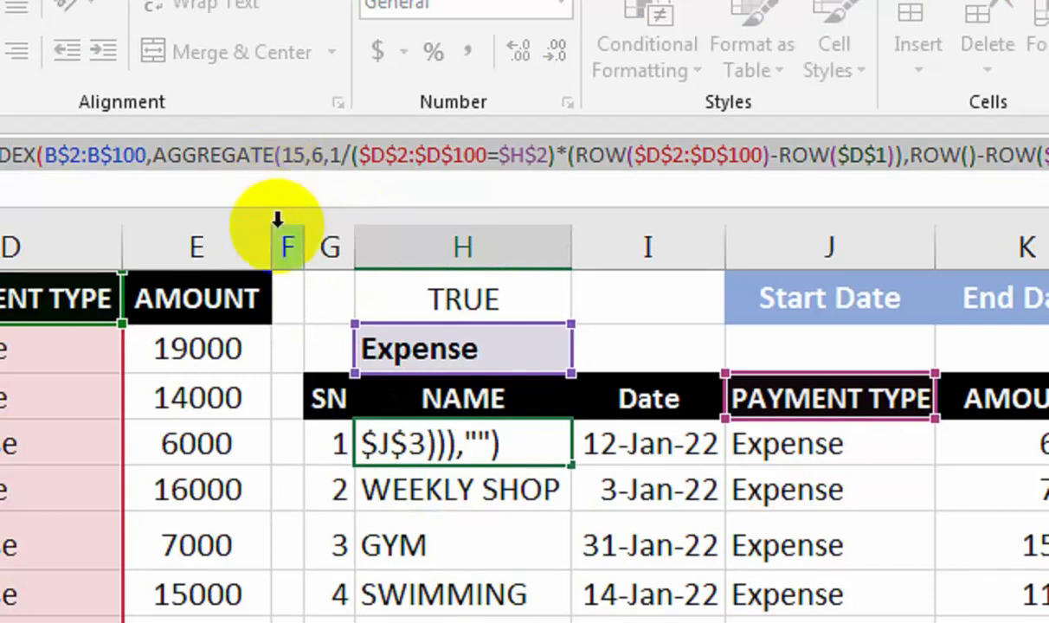
{"action": "key", "text": "Return"}
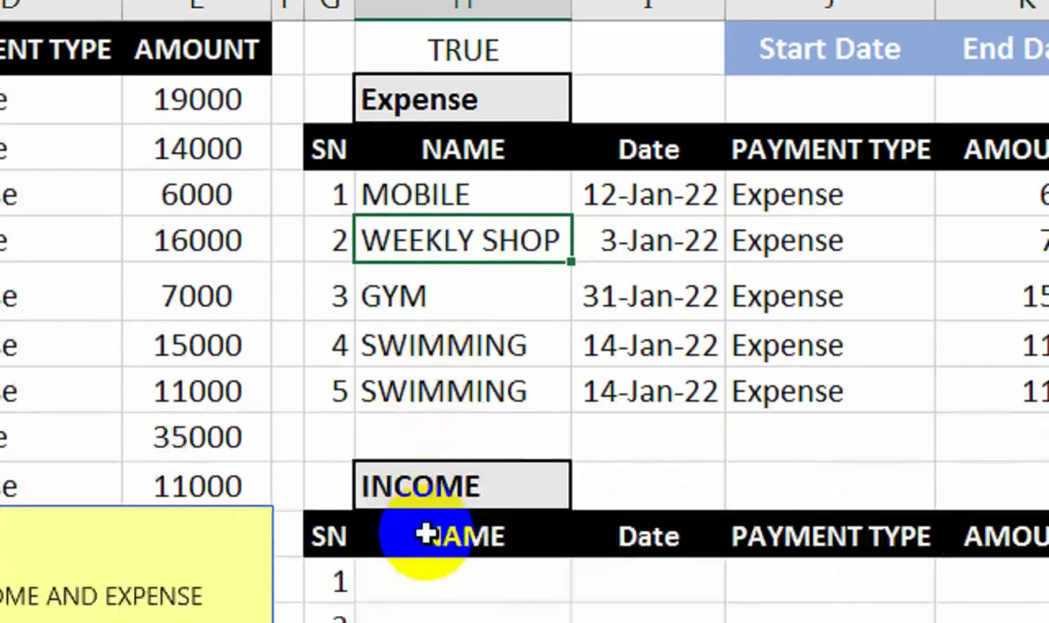
{"action": "left_click", "coordinate": [430, 475]}
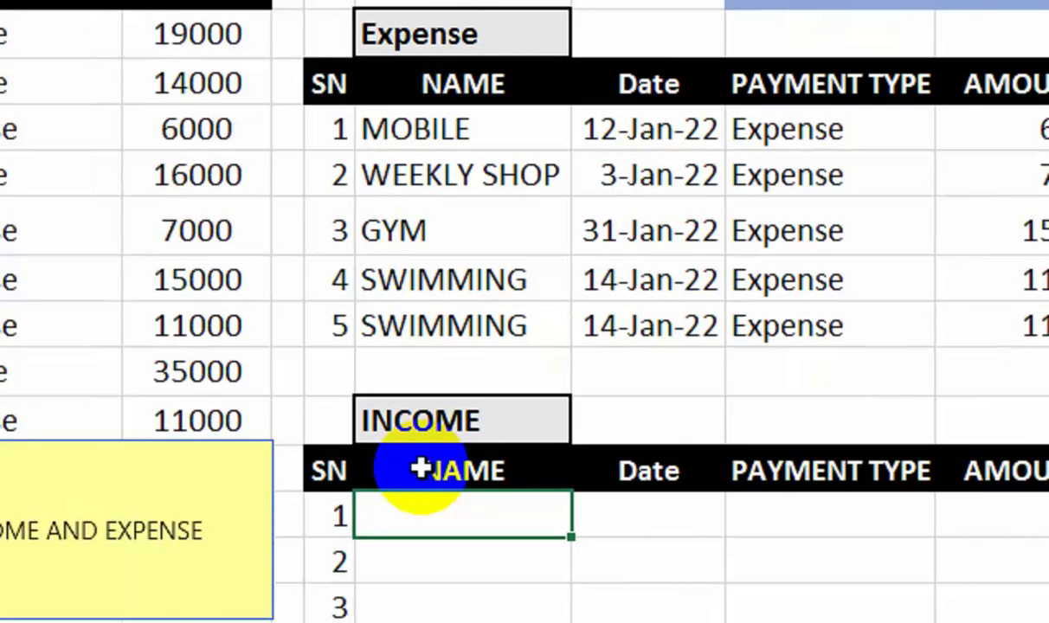
{"action": "key", "text": "ctrl+v"}
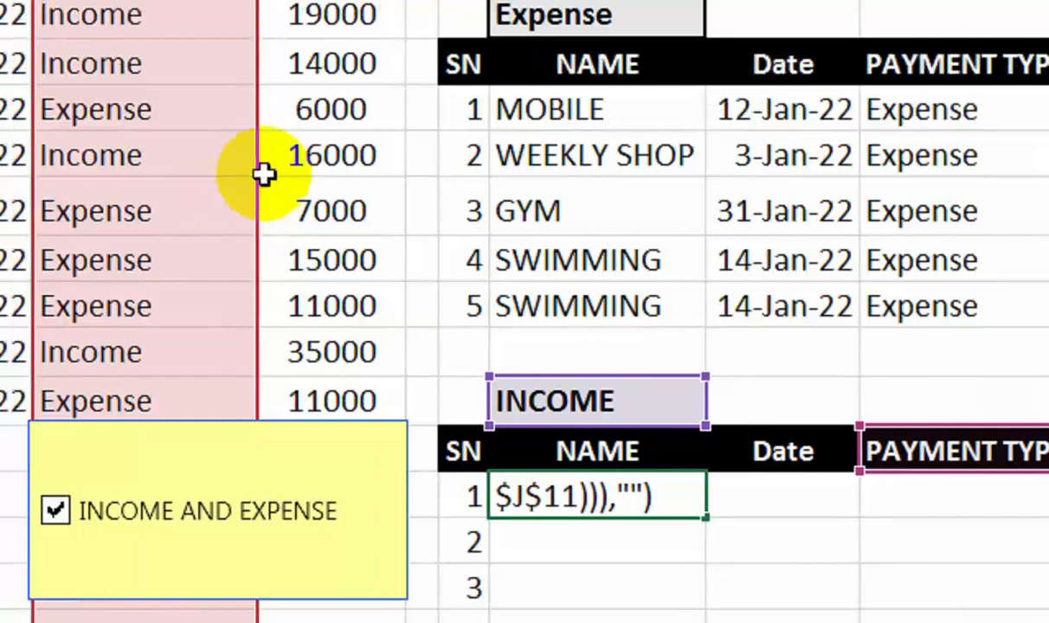
{"action": "key", "text": "Return"}
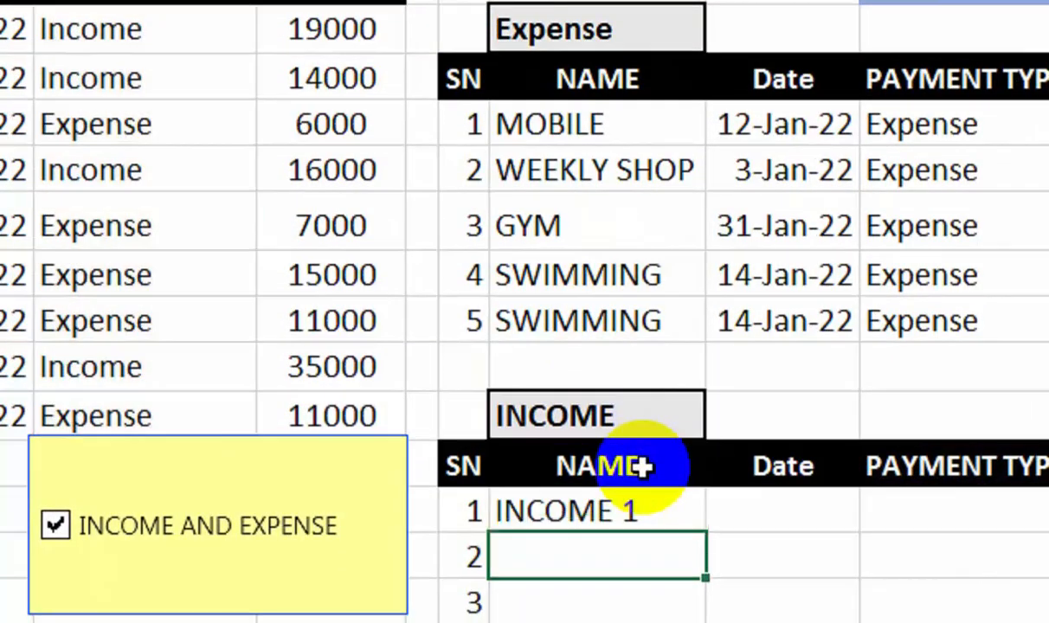
Fill H12's formula across to the AMOUNT column and down through row 22 of the second table
{"action": "scroll", "coordinate": [645, 476], "scroll_direction": "down", "scroll_amount": 1}
{"action": "left_click", "coordinate": [647, 465]}
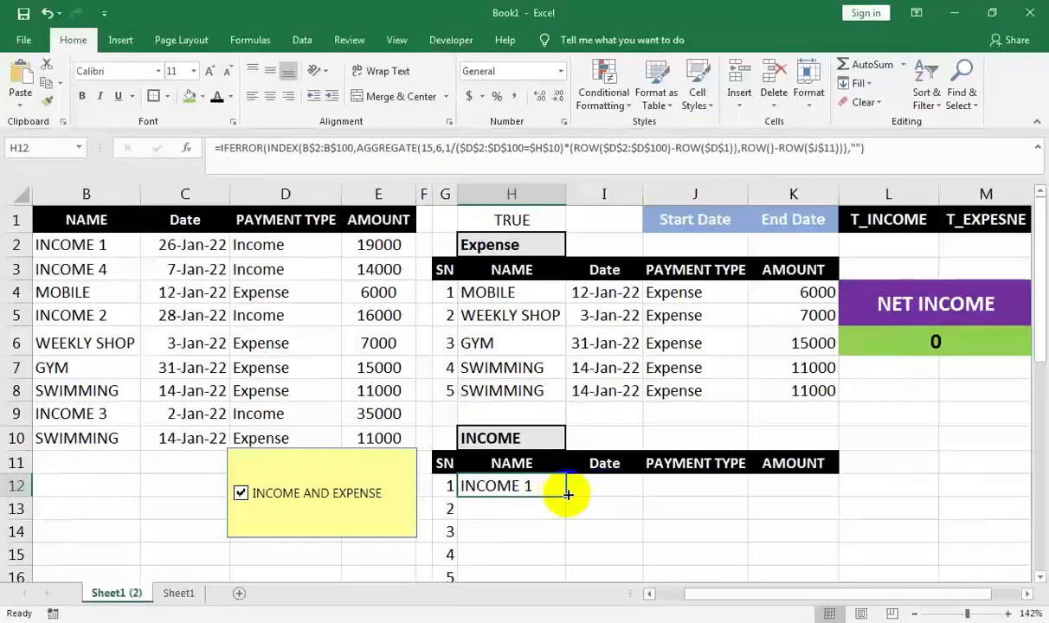
{"action": "left_click_drag", "start_coordinate": [567, 493], "coordinate": [831, 514]}
{"action": "left_click", "coordinate": [548, 355]}
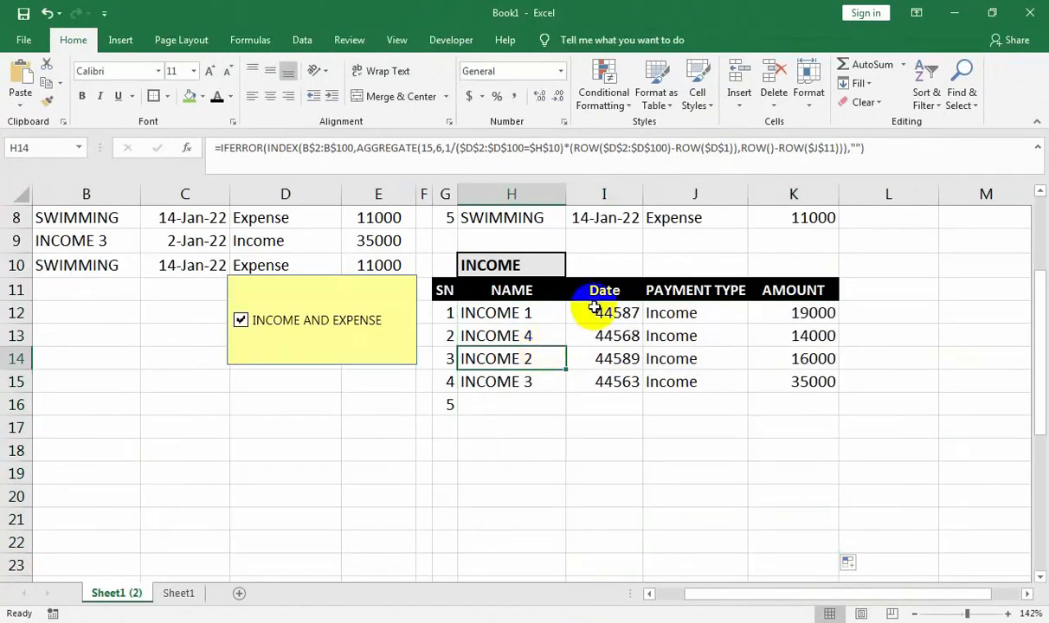
Format the second table's Date cells I12:I22 as day-month-year dates
{"action": "left_click_drag", "start_coordinate": [597, 312], "coordinate": [601, 556]}
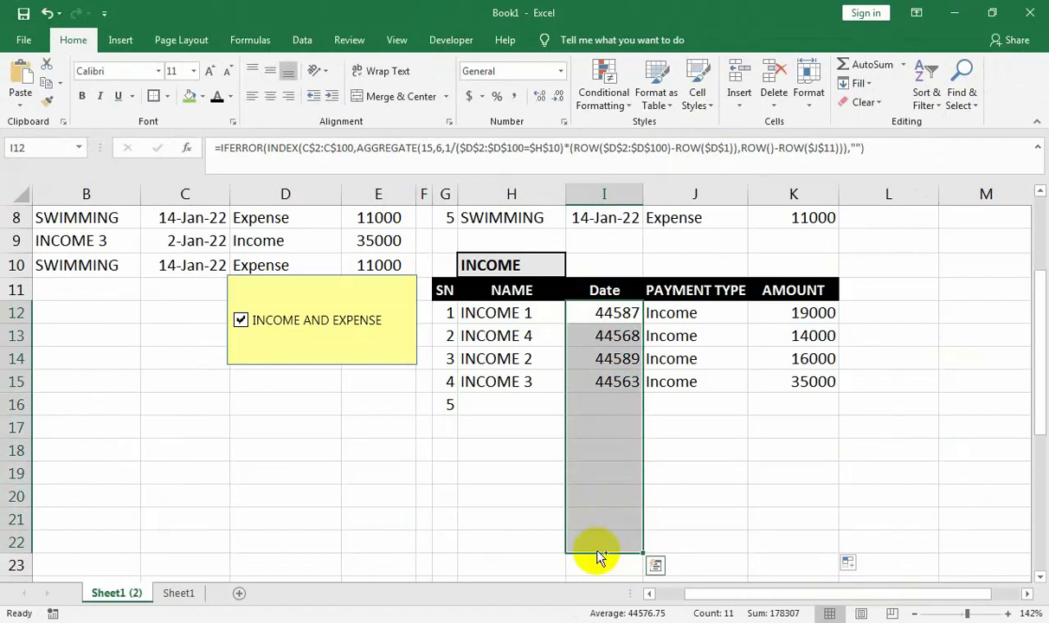
{"action": "key", "text": "ctrl+shift+3"}
{"action": "left_click", "coordinate": [588, 381]}
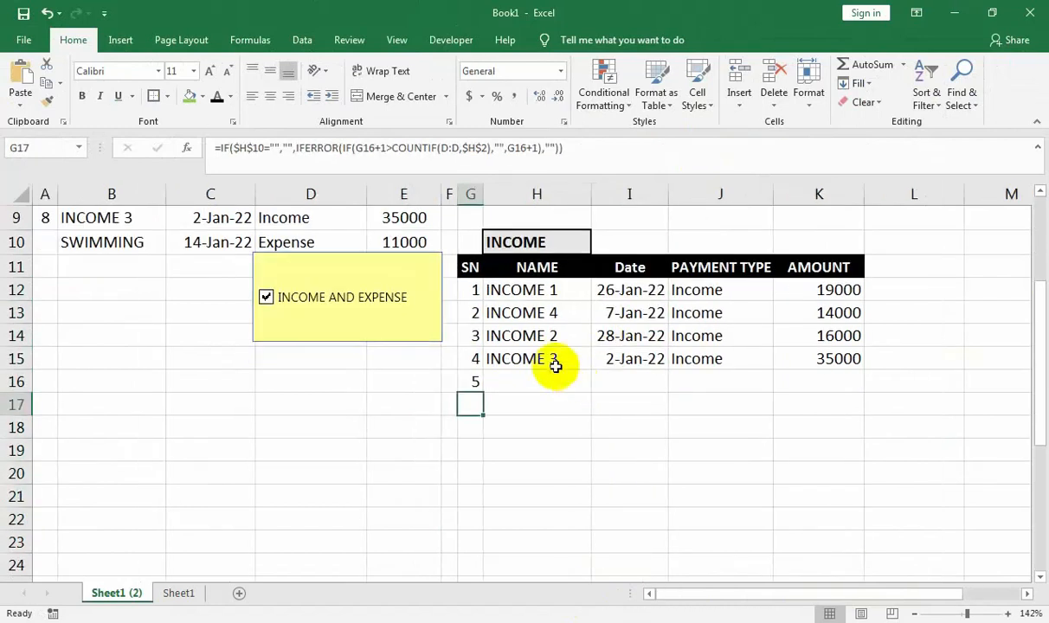
Change the COUNTIF criterion in G13's formula to $H$10 and refill the formula down the second table's SN column
{"action": "double_click", "coordinate": [475, 312]}
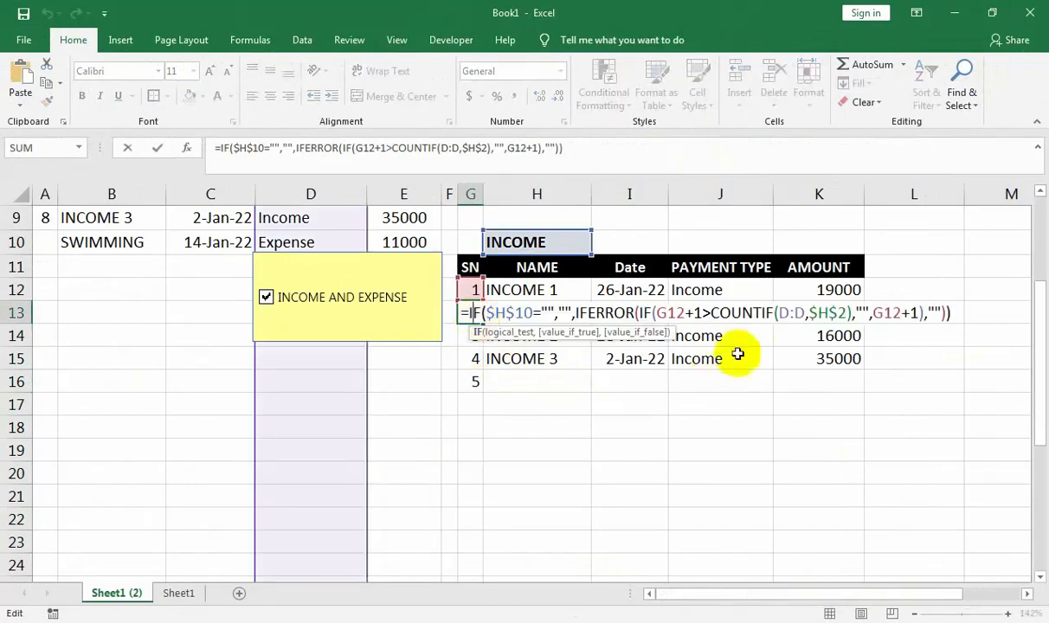
{"action": "left_click_drag", "start_coordinate": [843, 314], "coordinate": [812, 314]}
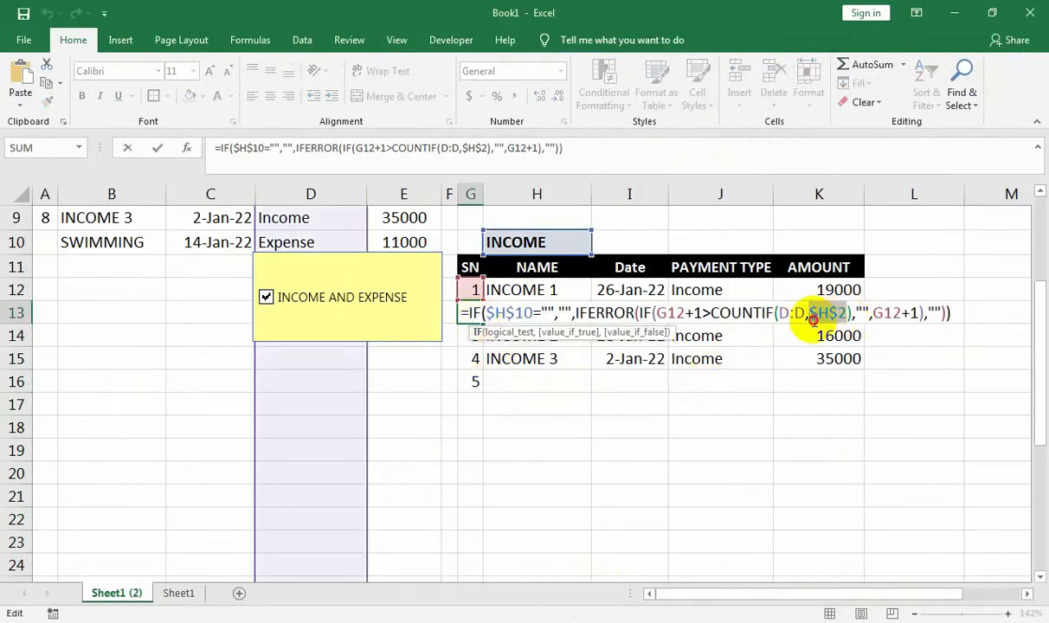
{"action": "left_click_drag", "start_coordinate": [1038, 330], "coordinate": [1032, 294]}
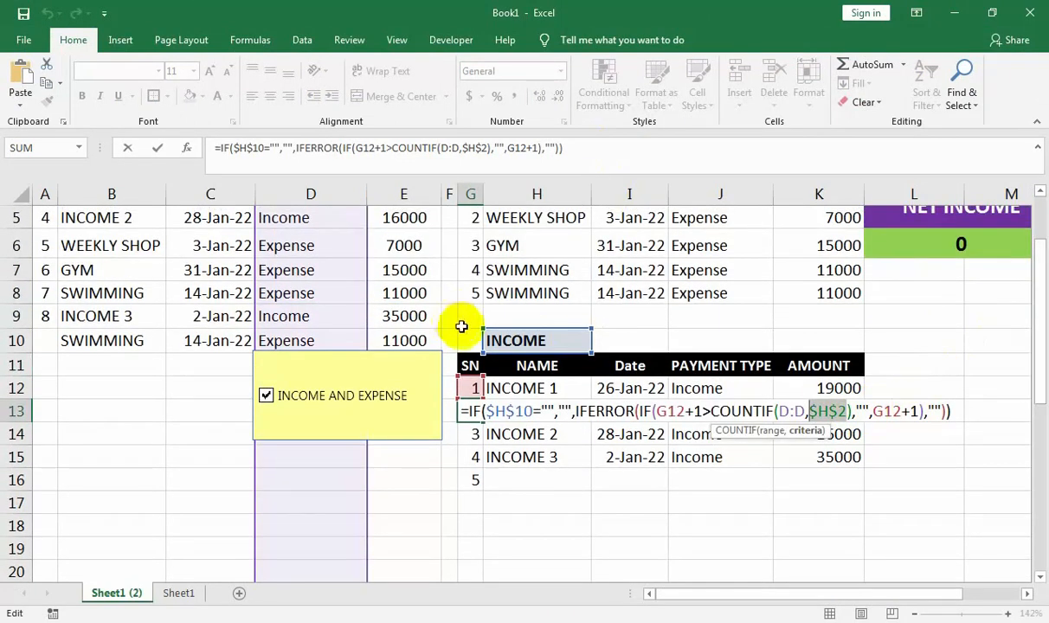
{"action": "left_click", "coordinate": [540, 341]}
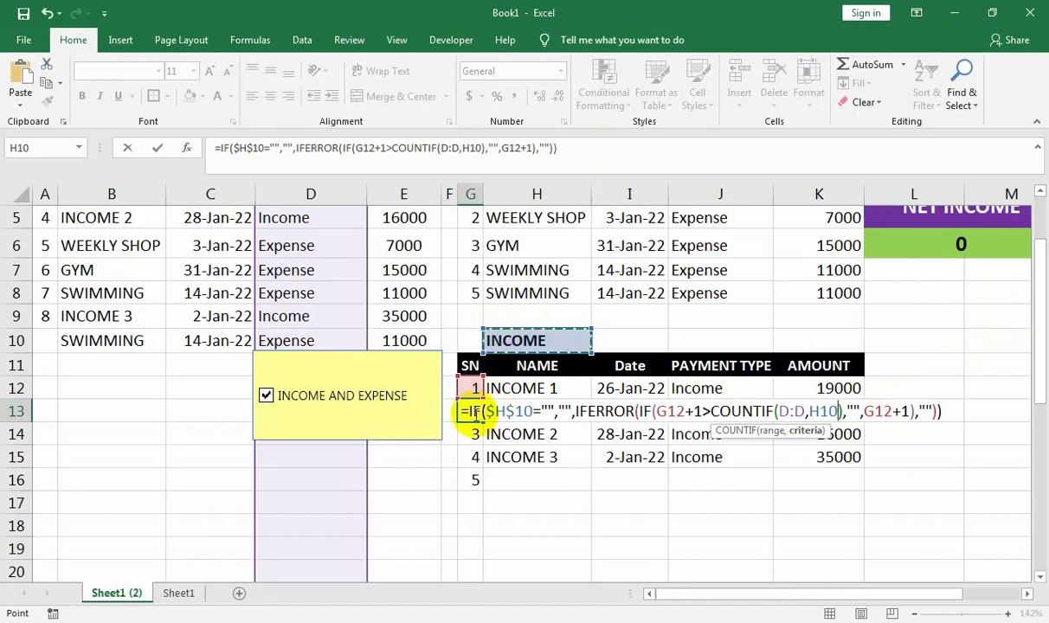
{"action": "key", "text": "F4"}
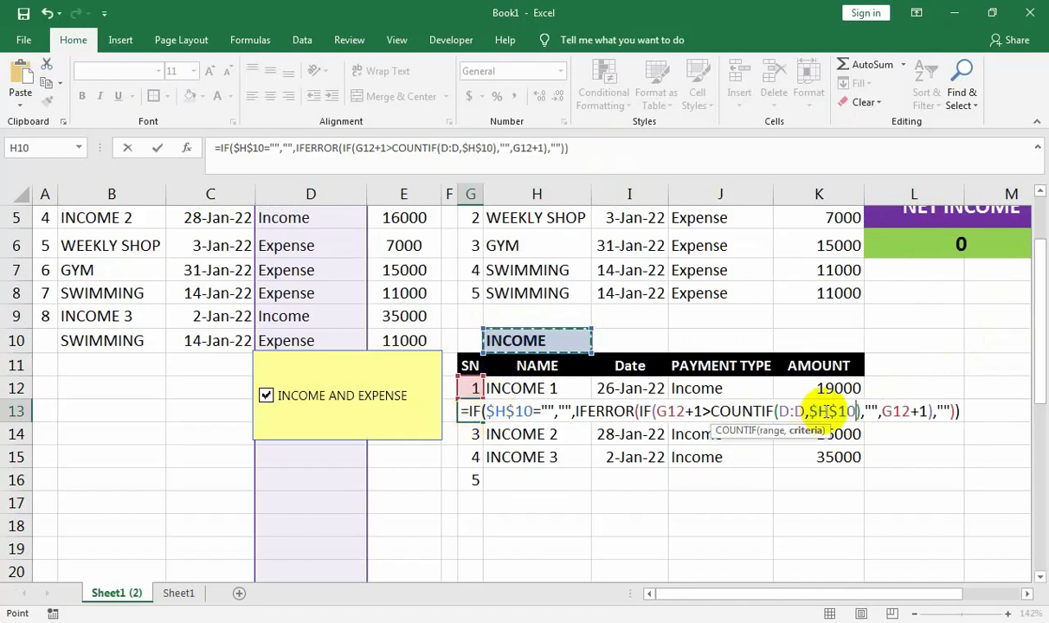
{"action": "key", "text": "Return"}
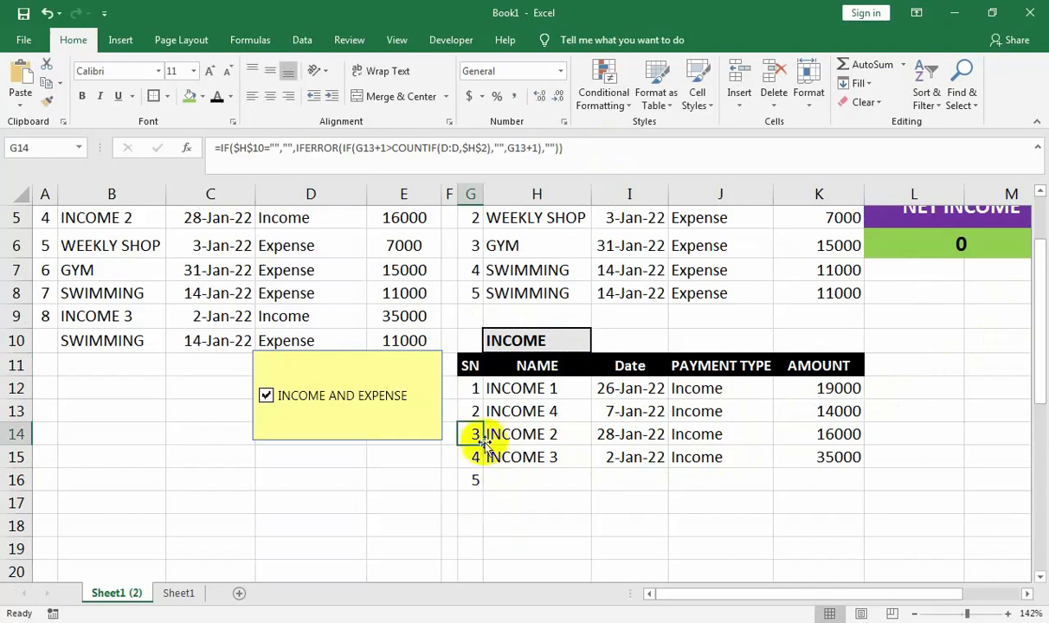
{"action": "left_click", "coordinate": [474, 413]}
{"action": "left_click_drag", "start_coordinate": [480, 419], "coordinate": [487, 569]}
Clear the INCOME AND EXPENSE check box and examine H10 and the second table's NAME formula in H12
{"action": "left_click_drag", "start_coordinate": [521, 270], "coordinate": [482, 245]}
{"action": "left_click", "coordinate": [373, 501]}
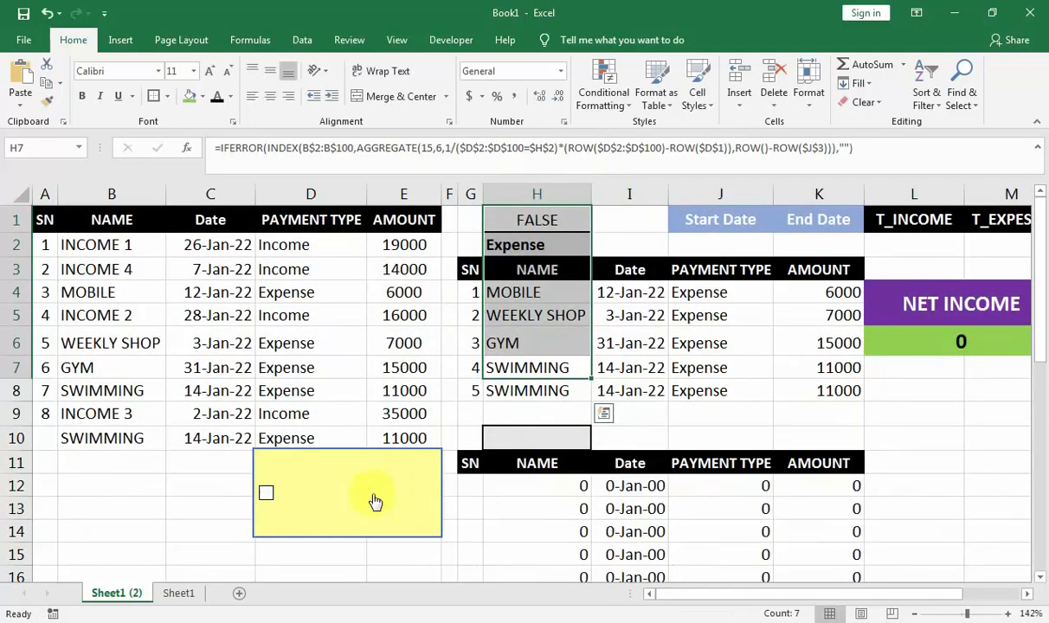
{"action": "left_click", "coordinate": [519, 495]}
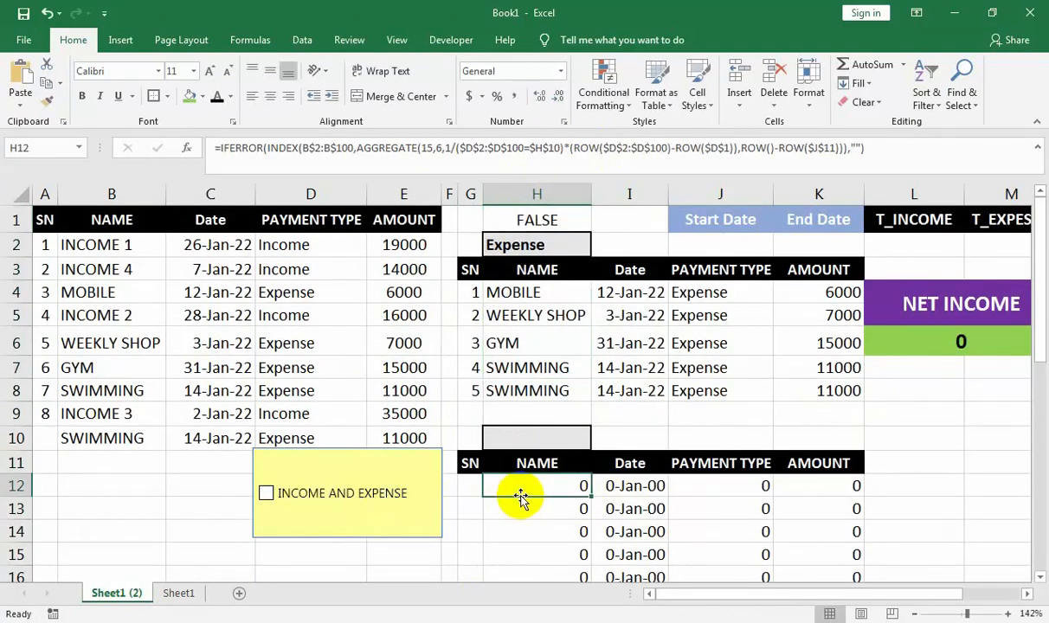
{"action": "left_click", "coordinate": [494, 482]}
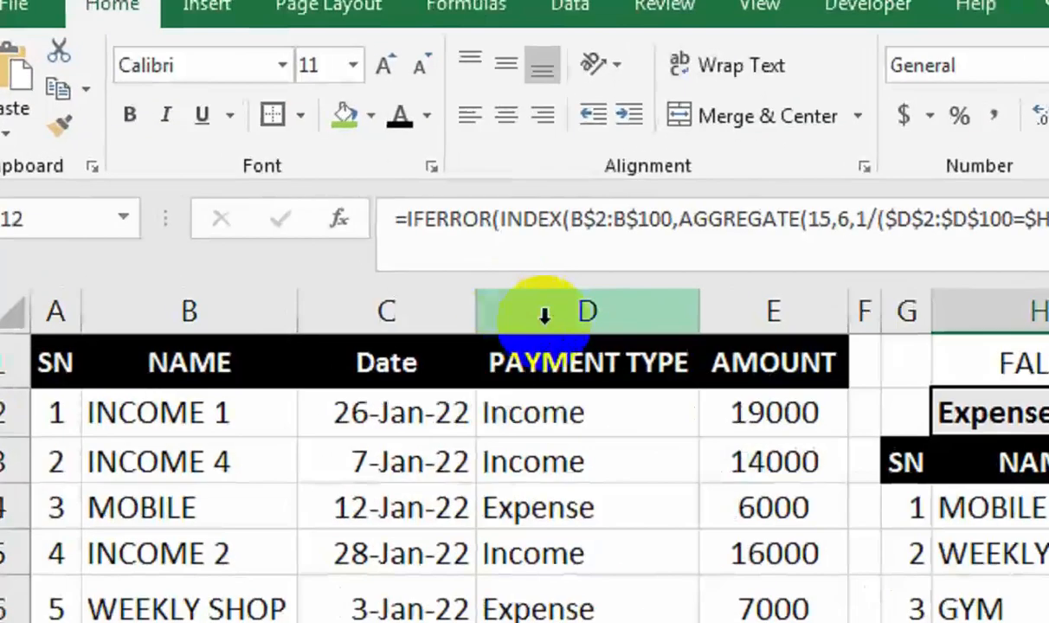
{"action": "left_click", "coordinate": [480, 482]}
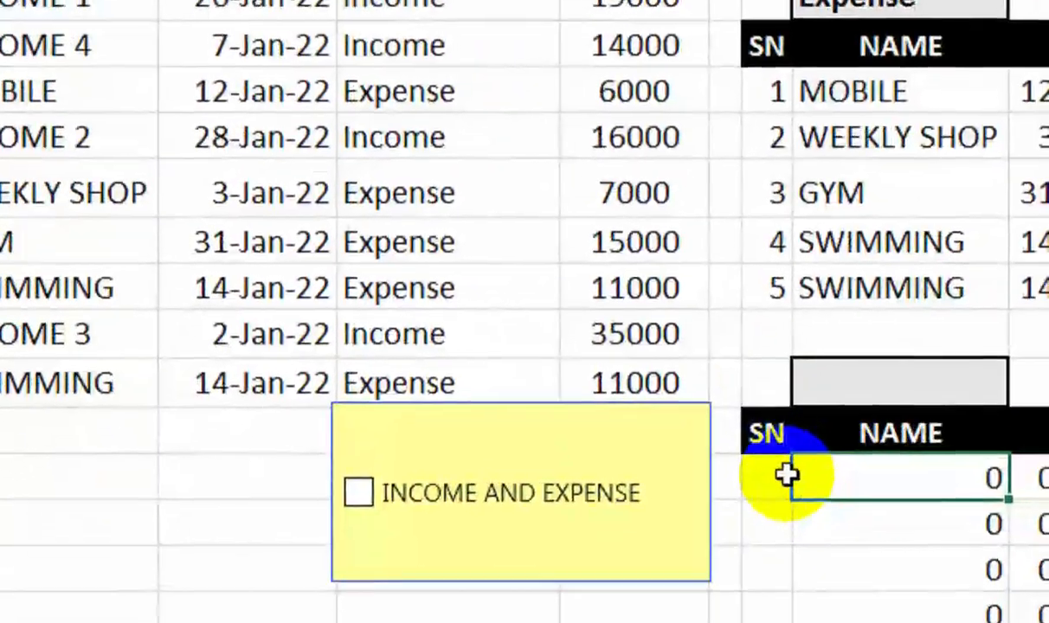
{"action": "left_click", "coordinate": [887, 391]}
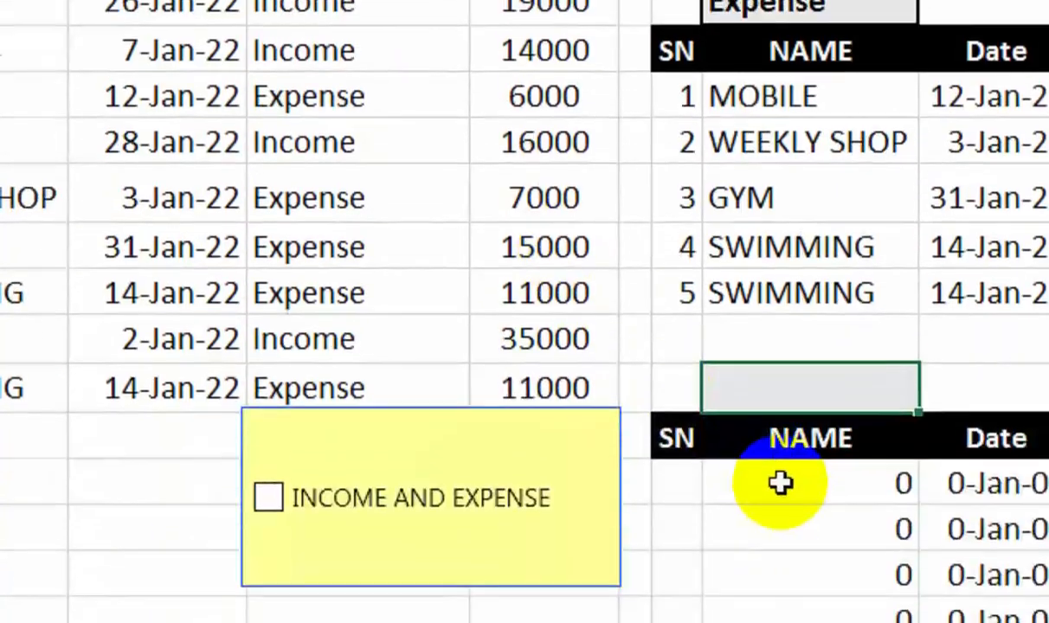
{"action": "left_click", "coordinate": [782, 483]}
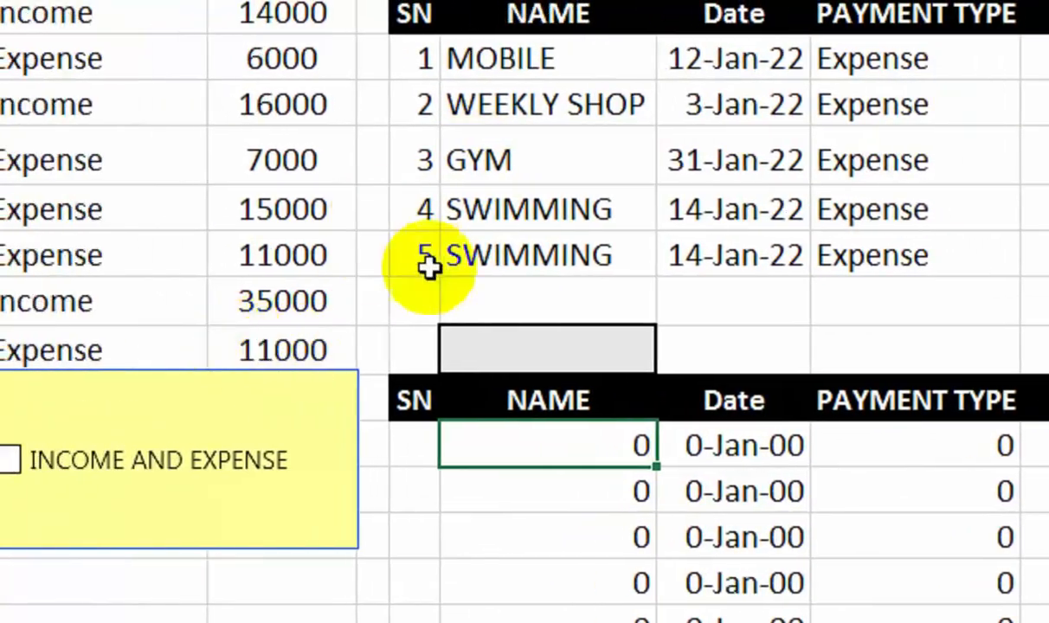
Wrap H12's IFERROR formula in an IF that returns blank when $H$1="", accepting the closing bracket correction
{"action": "left_click", "coordinate": [481, 424]}
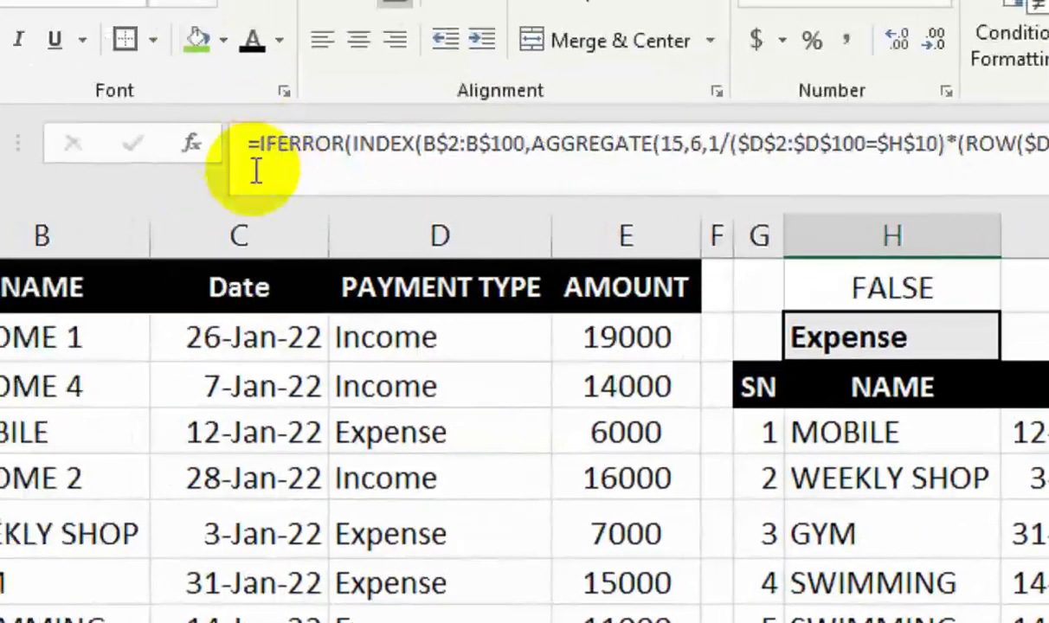
{"action": "left_click", "coordinate": [265, 162]}
{"action": "type", "text": "IF("}
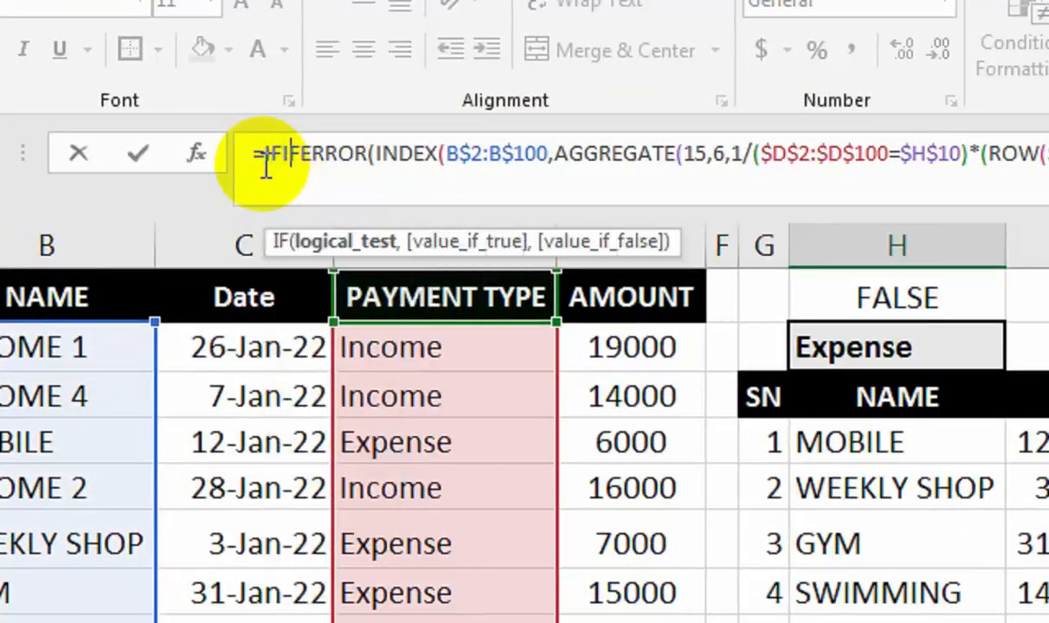
{"action": "left_click", "coordinate": [842, 296]}
{"action": "key", "text": "F4"}
{"action": "type", "text": "=\"\","}
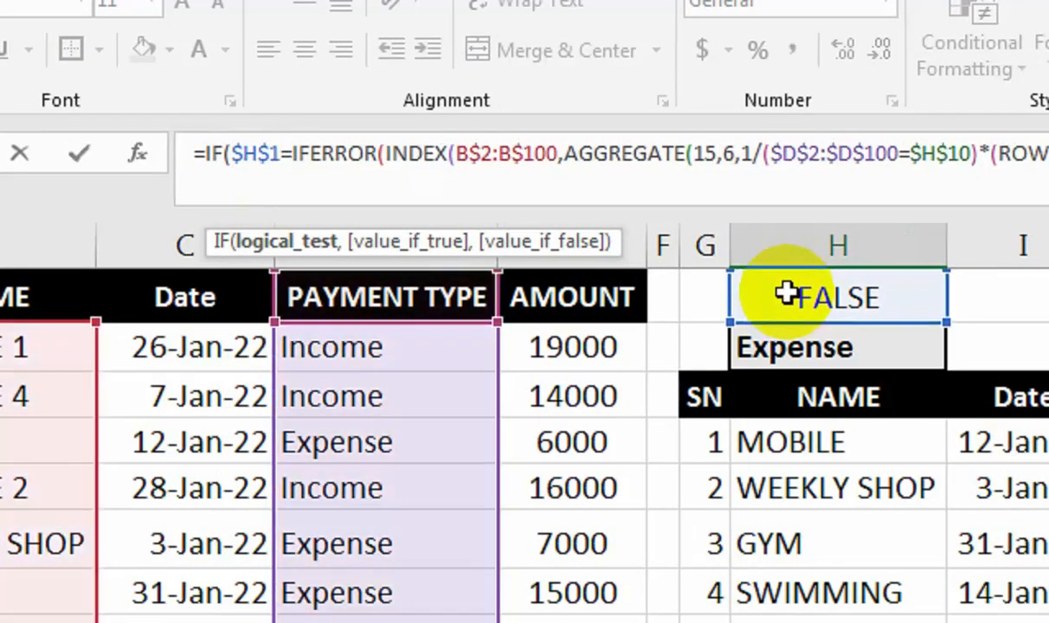
{"action": "type", "text": "\"\""}
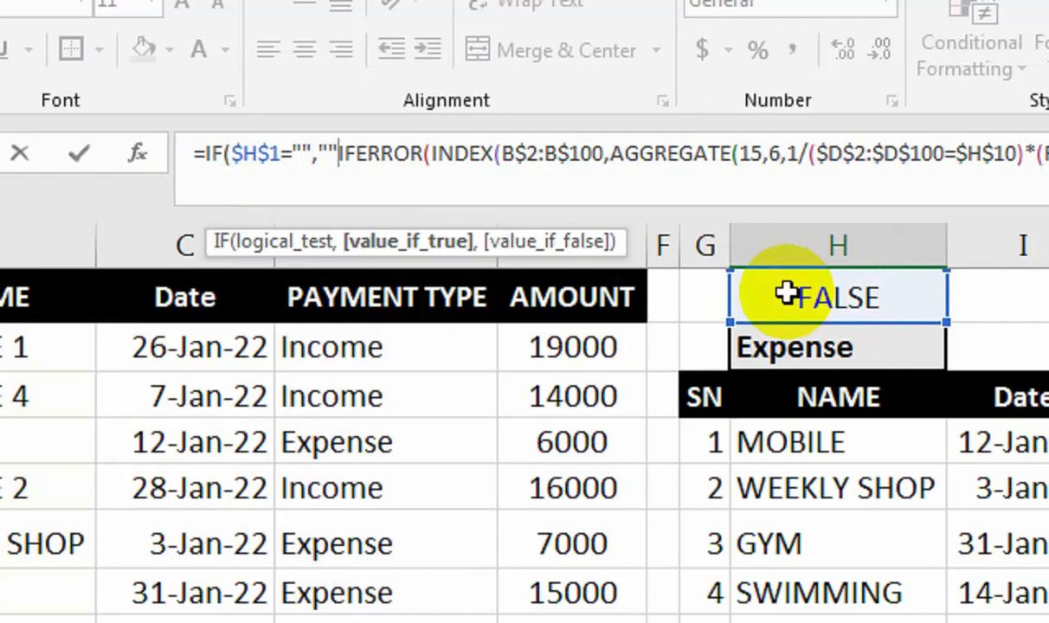
{"action": "type", "text": ","}
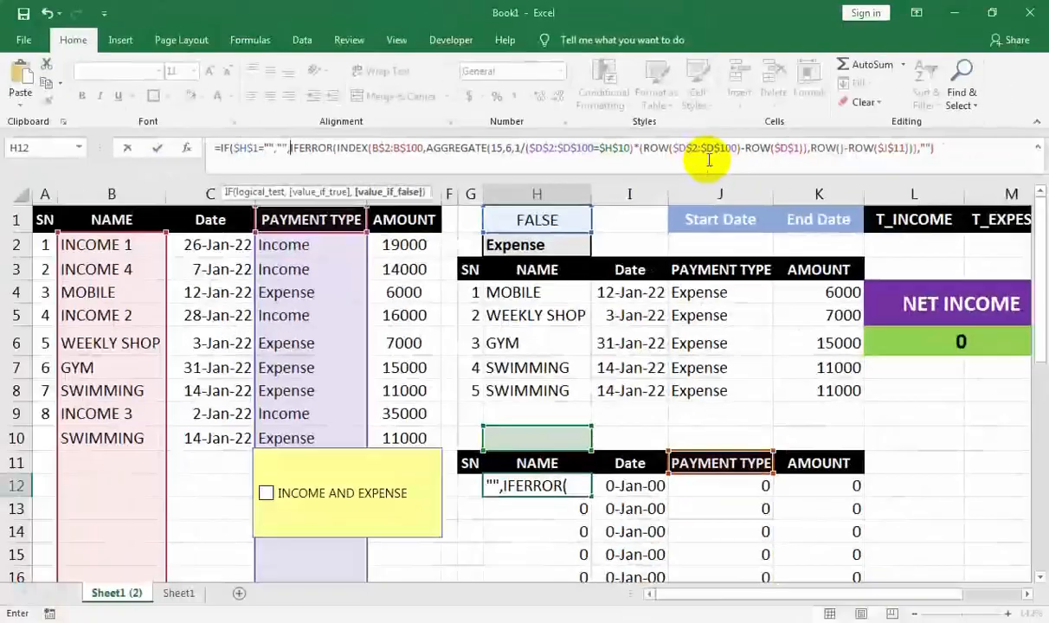
{"action": "key", "text": "Return"}
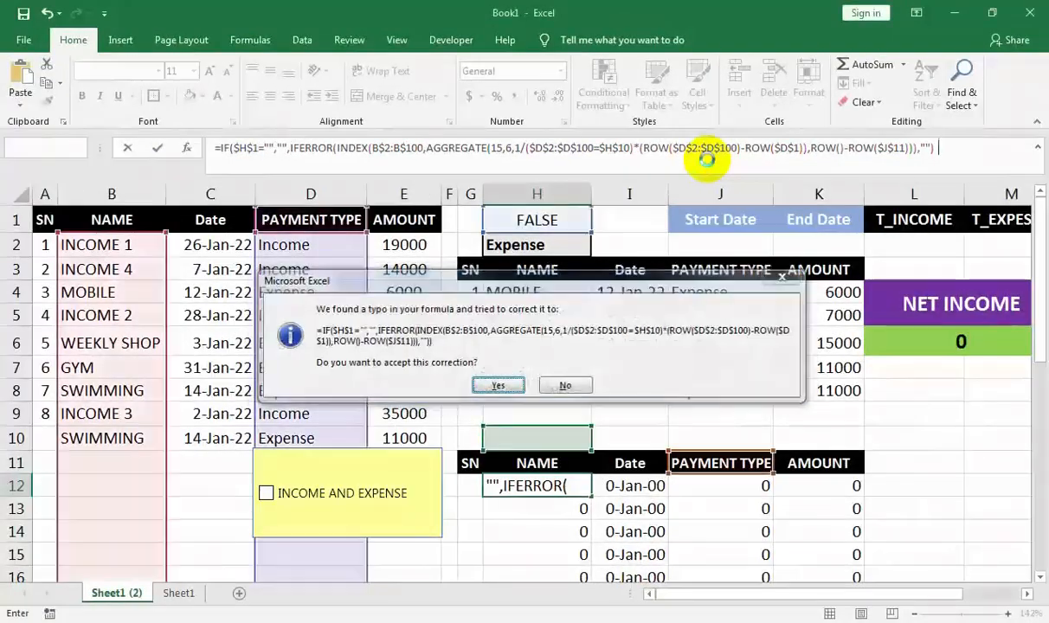
{"action": "key", "text": "Return"}
Change the IF test in H12's formula to $H$1=FALSE
{"action": "left_click", "coordinate": [546, 491]}
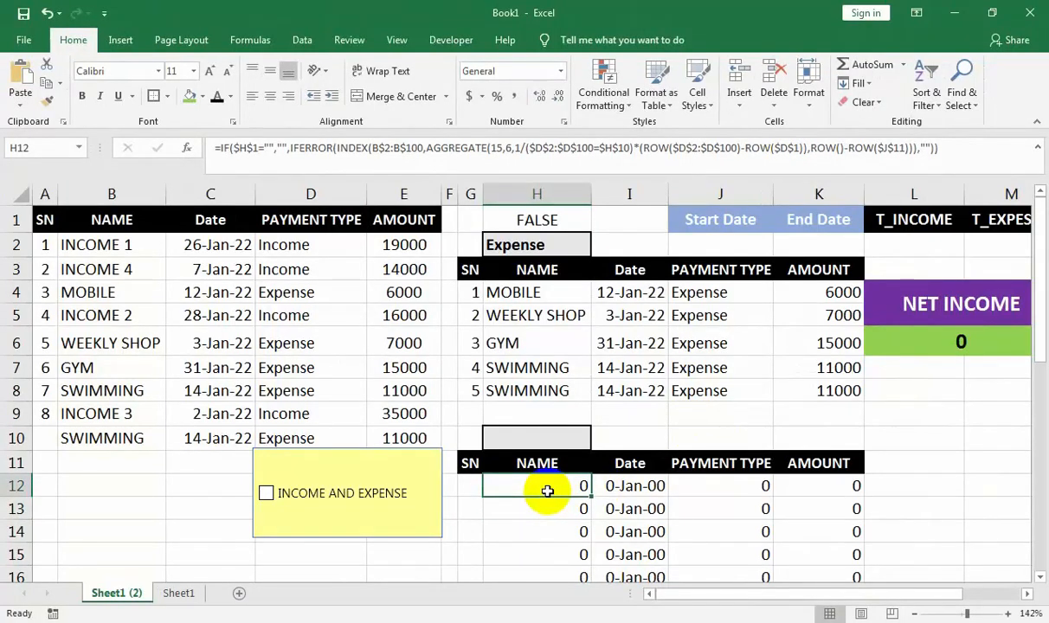
{"action": "double_click", "coordinate": [547, 490]}
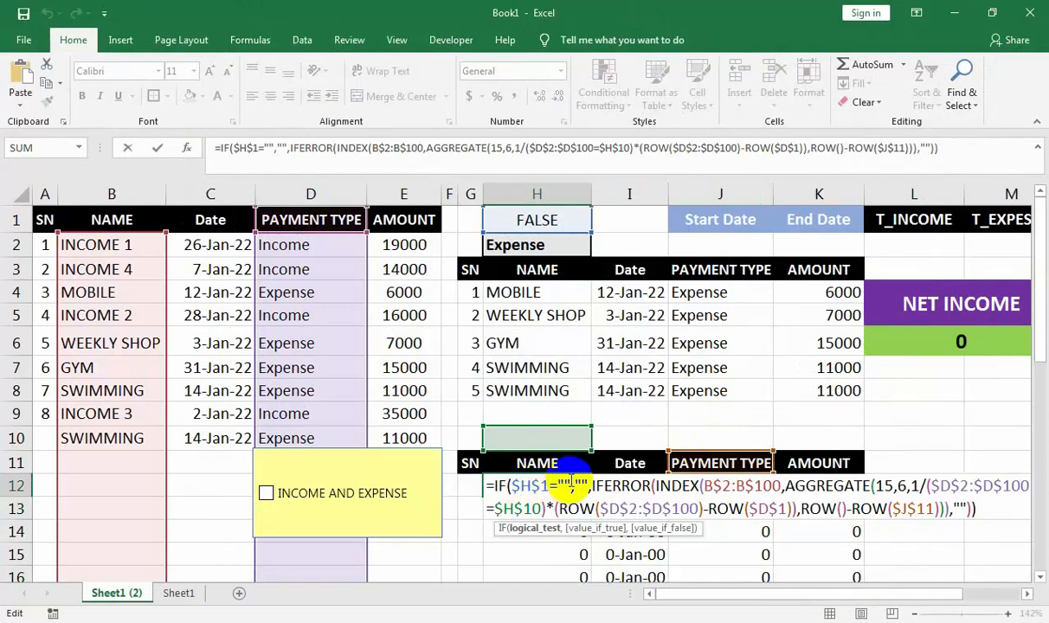
{"action": "type", "text": "FALSE"}
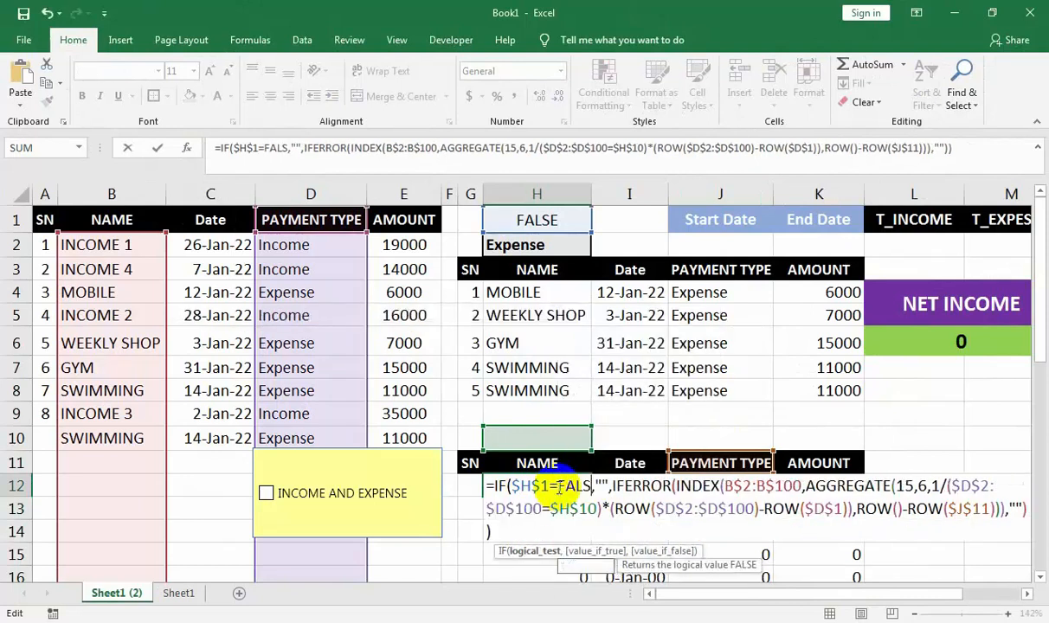
{"action": "key", "text": "Escape"}
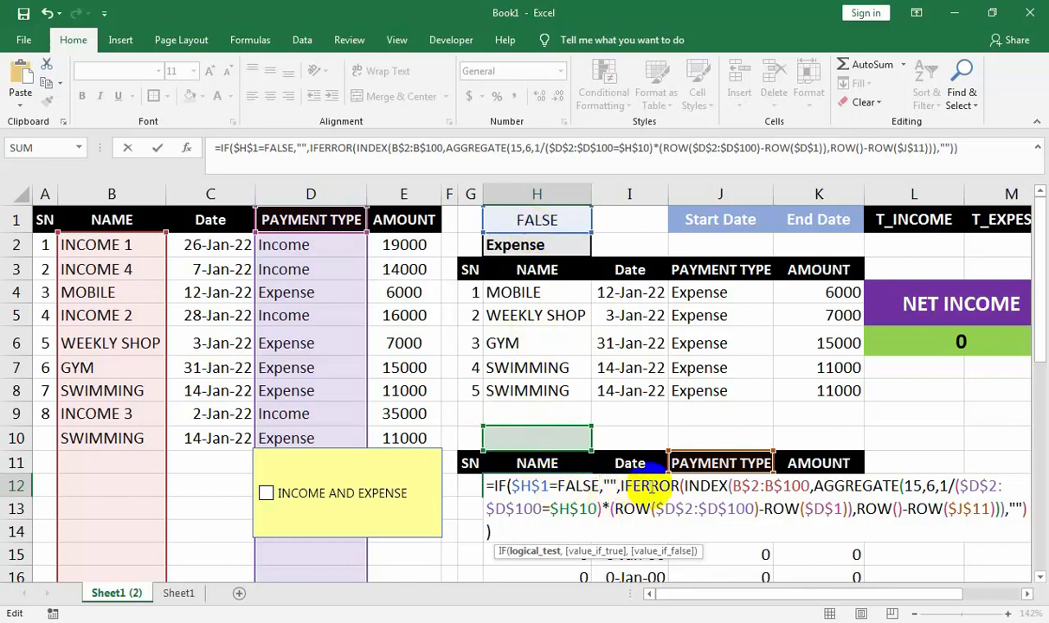
{"action": "key", "text": "ctrl+Return"}
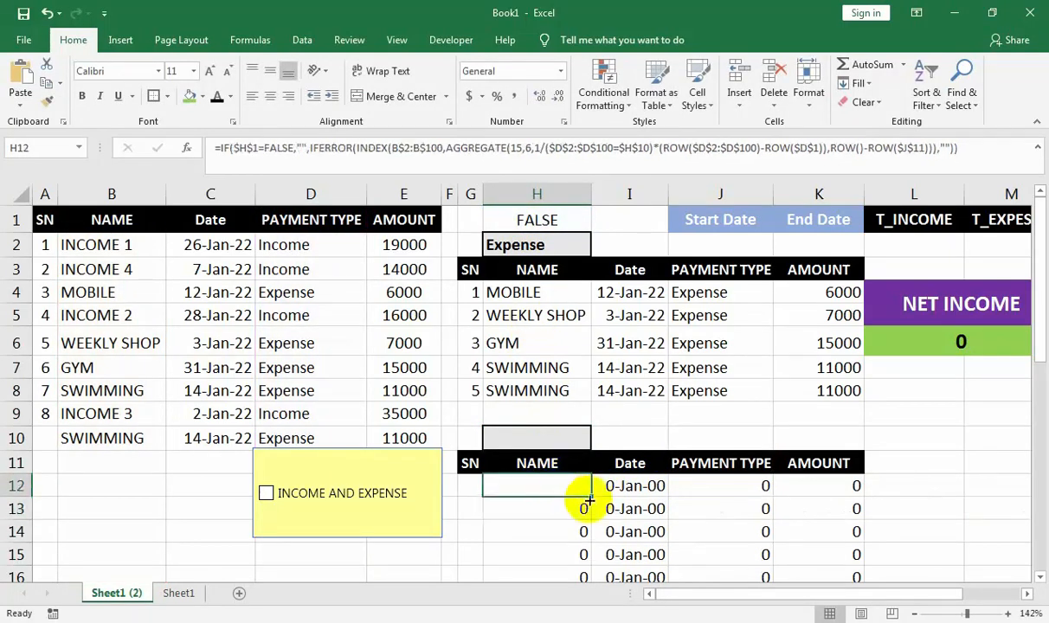
Refill H12's formula down to row 22 and across to the AMOUNT column of the second table
{"action": "double_click", "coordinate": [589, 500]}
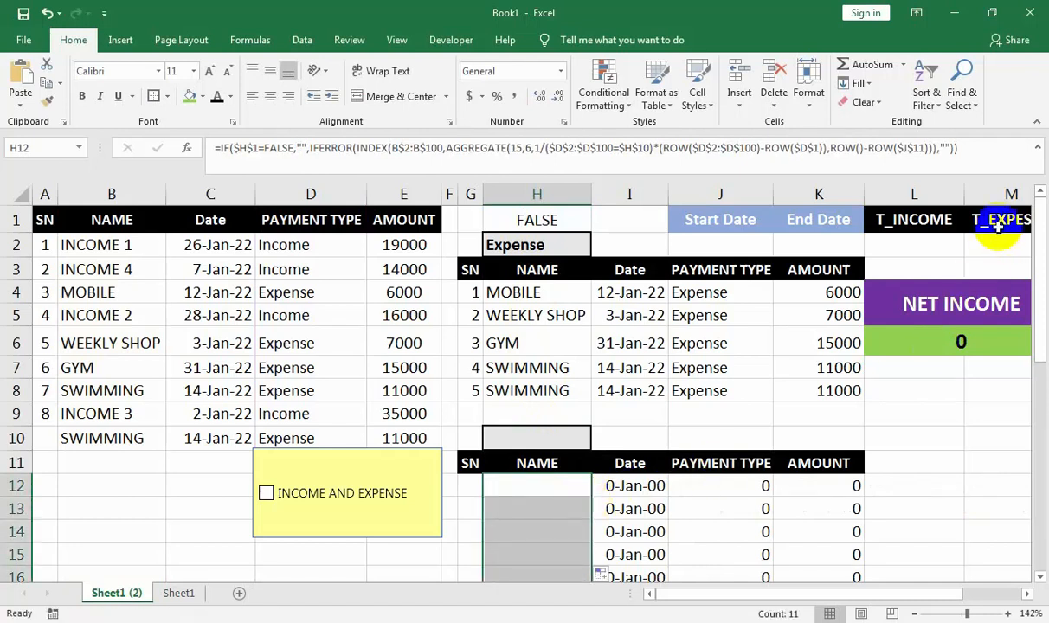
{"action": "left_click_drag", "start_coordinate": [1040, 334], "coordinate": [1034, 363]}
{"action": "key", "text": "shift+Right"}
{"action": "key", "text": "shift+Right"}
{"action": "key", "text": "shift+Right"}
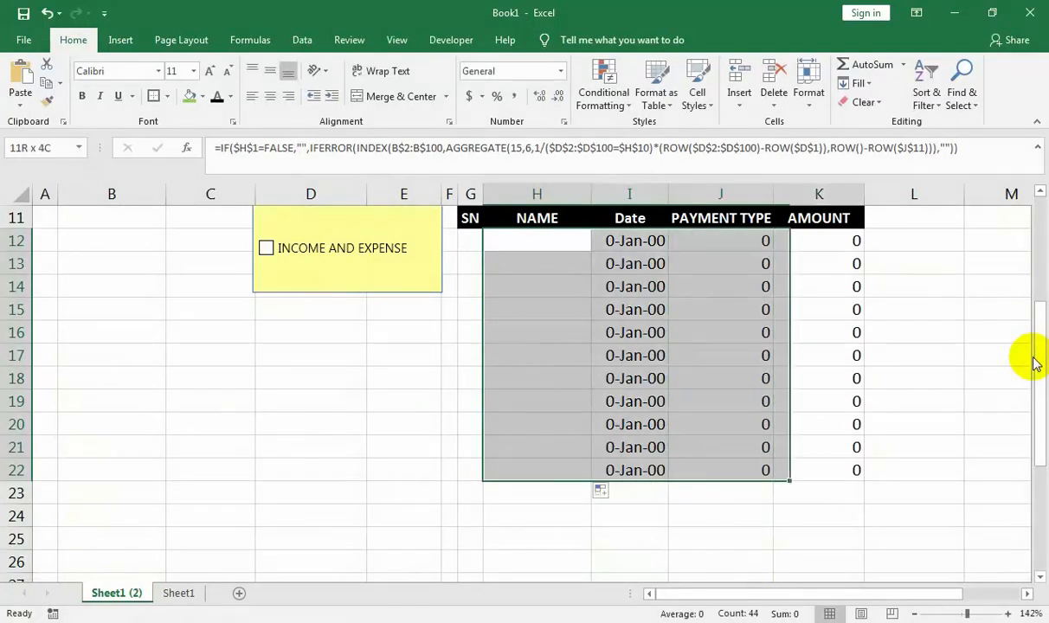
{"action": "key", "text": "ctrl+r"}
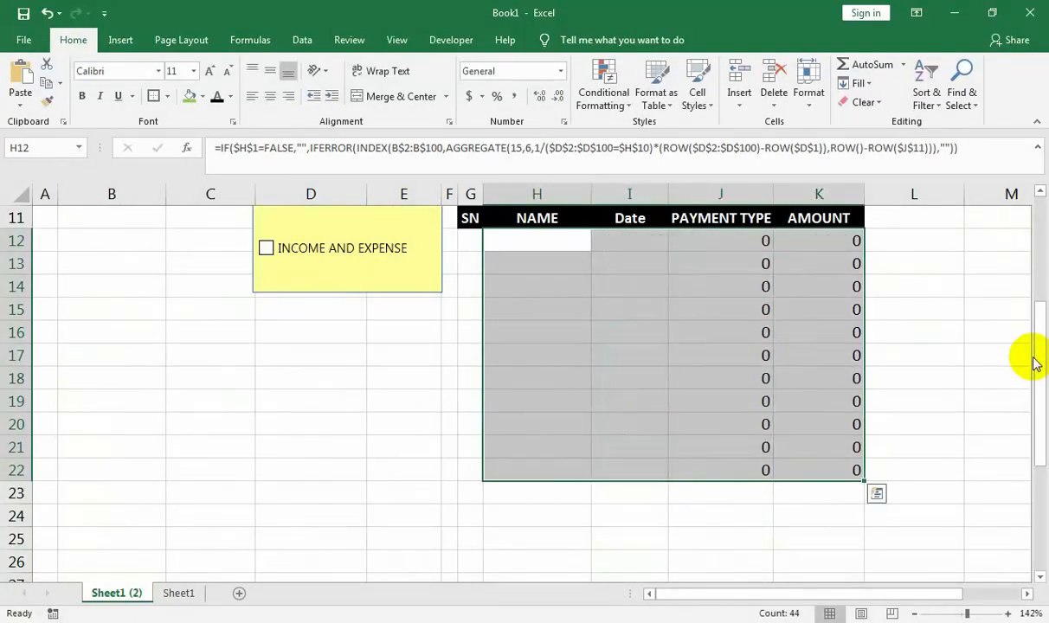
Set the font colour of H1 to white to hide the check box's linked value
{"action": "key", "text": "ctrl+Up"}
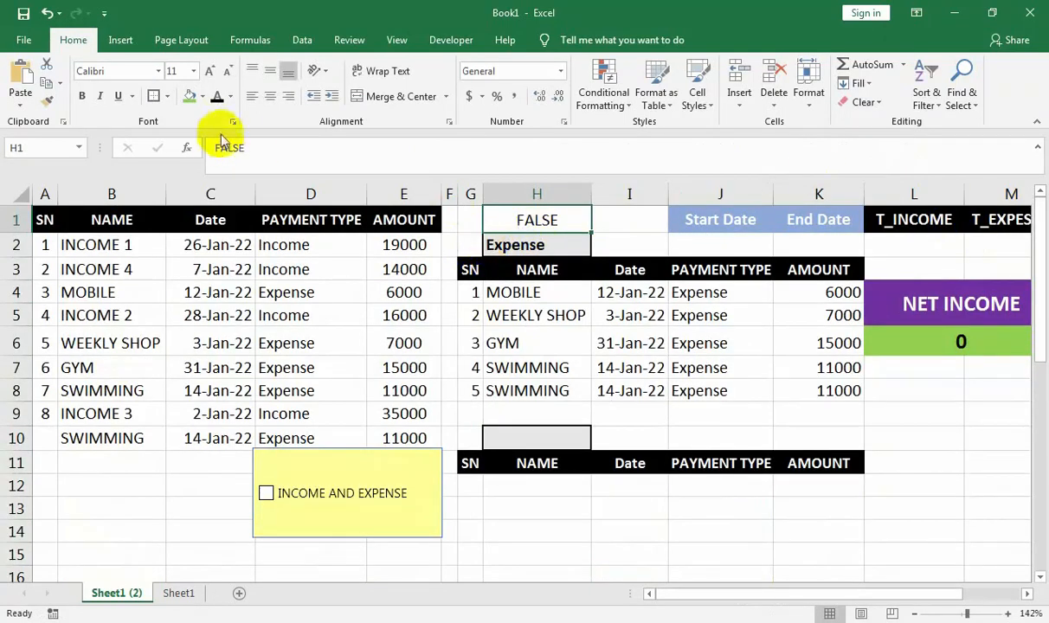
{"action": "left_click", "coordinate": [231, 97]}
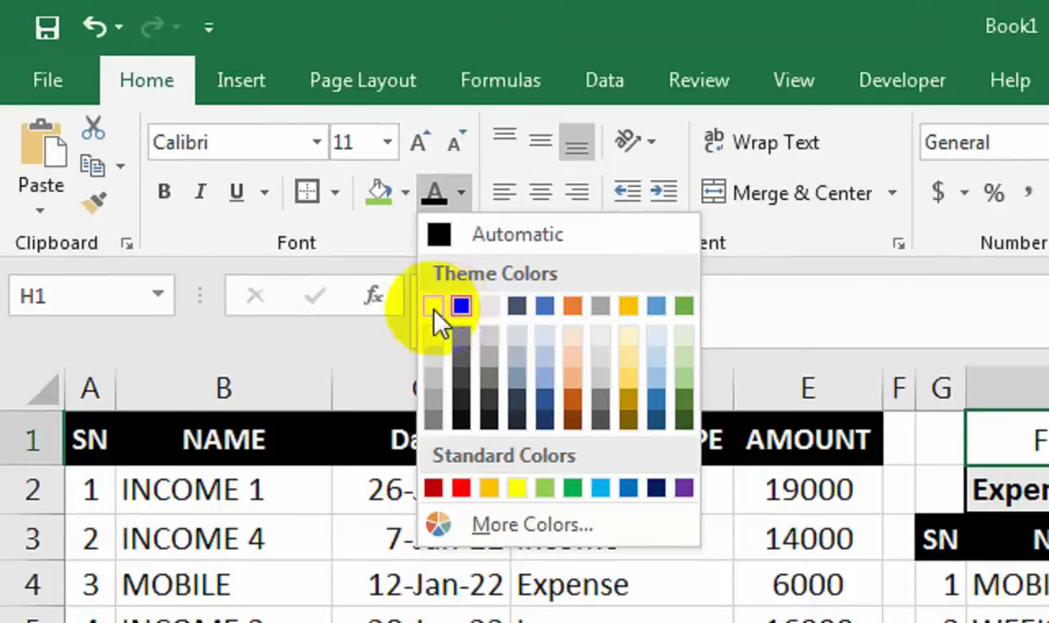
{"action": "left_click", "coordinate": [216, 154]}
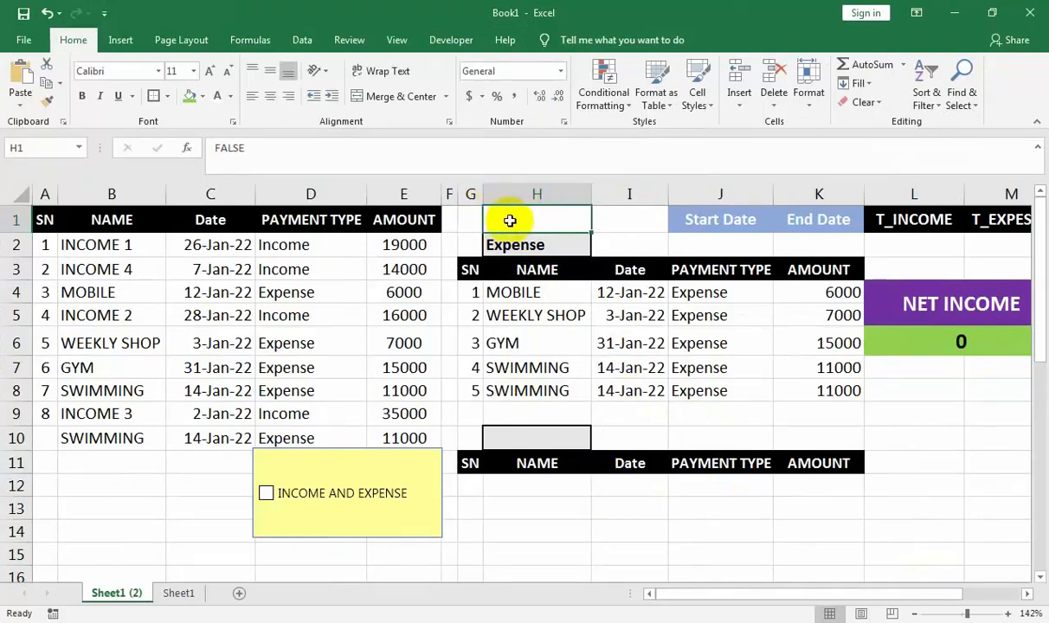
Tick the INCOME AND EXPENSE check box and set the payment type in H2 to INCOME
{"action": "left_click", "coordinate": [353, 495]}
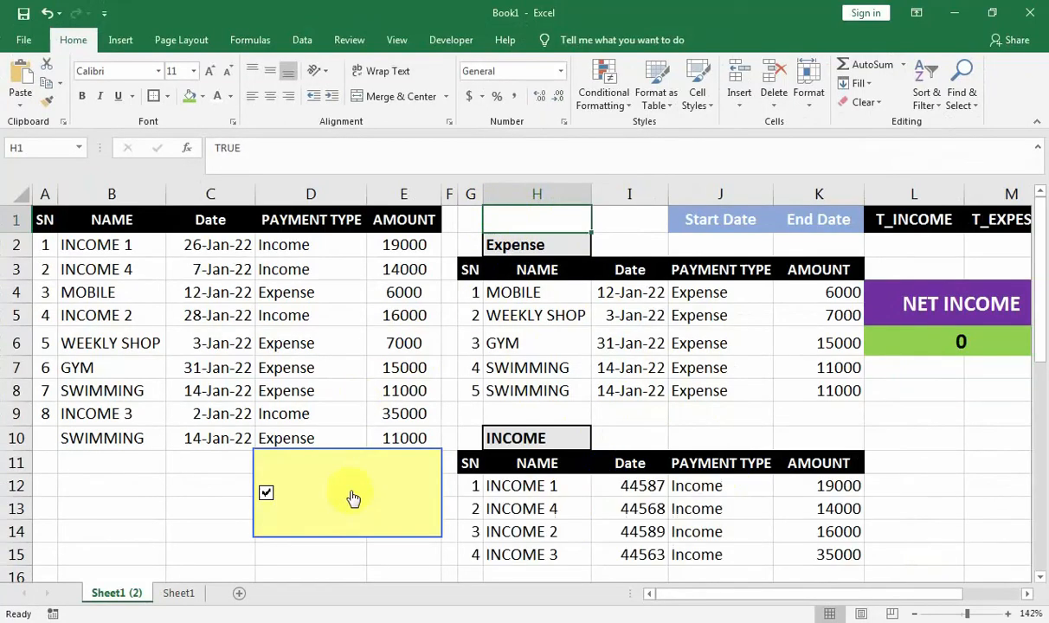
{"action": "left_click", "coordinate": [572, 241]}
{"action": "left_click", "coordinate": [598, 252]}
{"action": "left_click", "coordinate": [578, 265]}
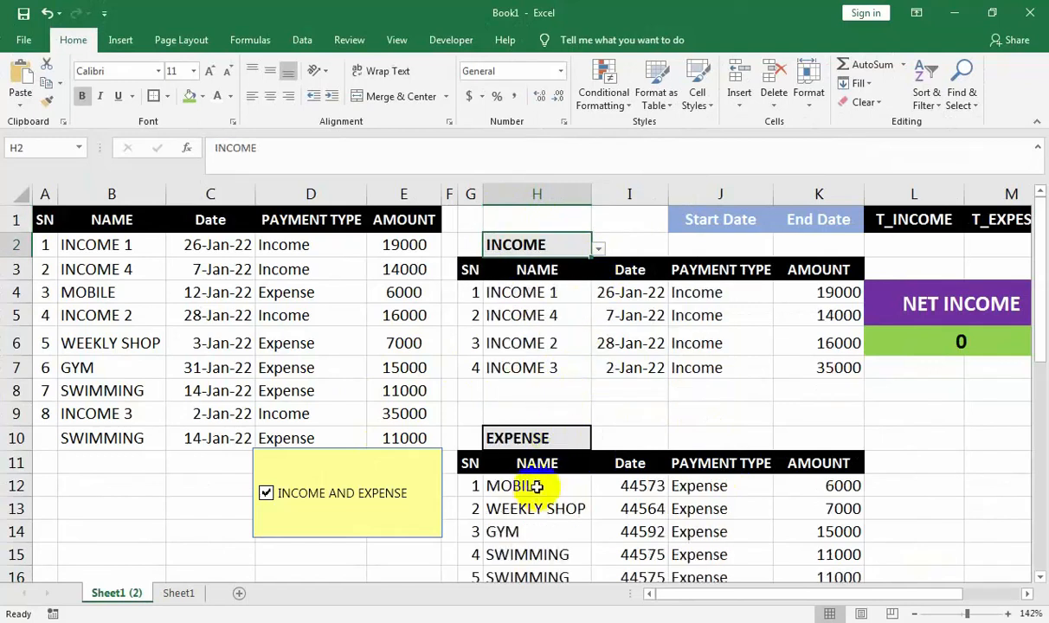
Format the second table's Date cells I12:I23 as day-month-year dates
{"action": "left_click", "coordinate": [616, 493]}
{"action": "left_click_drag", "start_coordinate": [616, 493], "coordinate": [629, 542]}
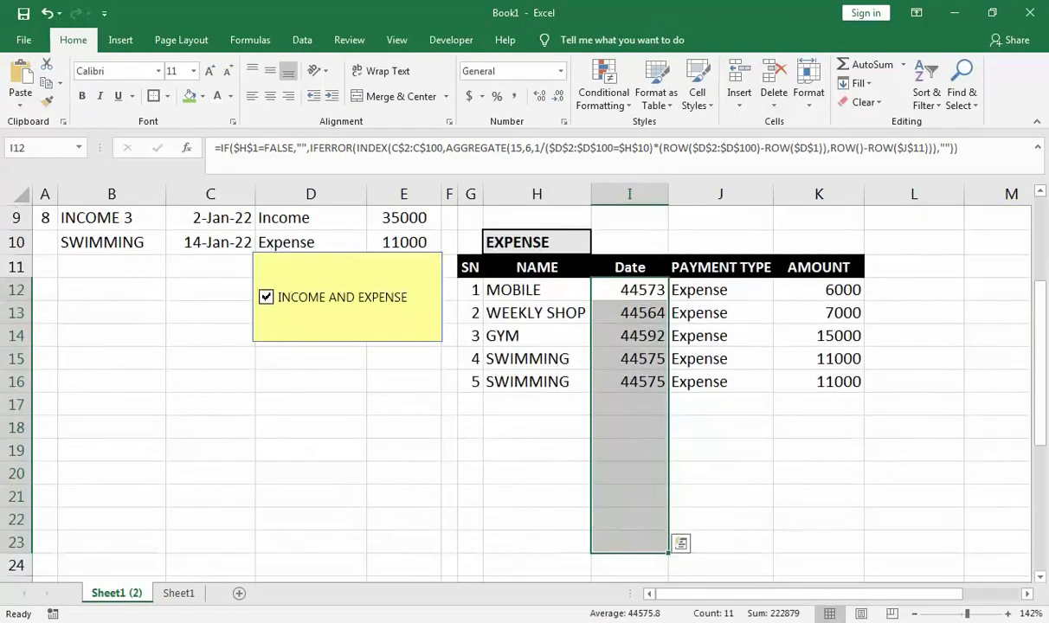
{"action": "key", "text": "ctrl+shift+3"}
Set the payment type in H2 to Expense to test the second table's switch to the opposite type
{"action": "left_click_drag", "start_coordinate": [623, 358], "coordinate": [628, 173]}
{"action": "left_click", "coordinate": [570, 247]}
{"action": "left_click", "coordinate": [598, 249]}
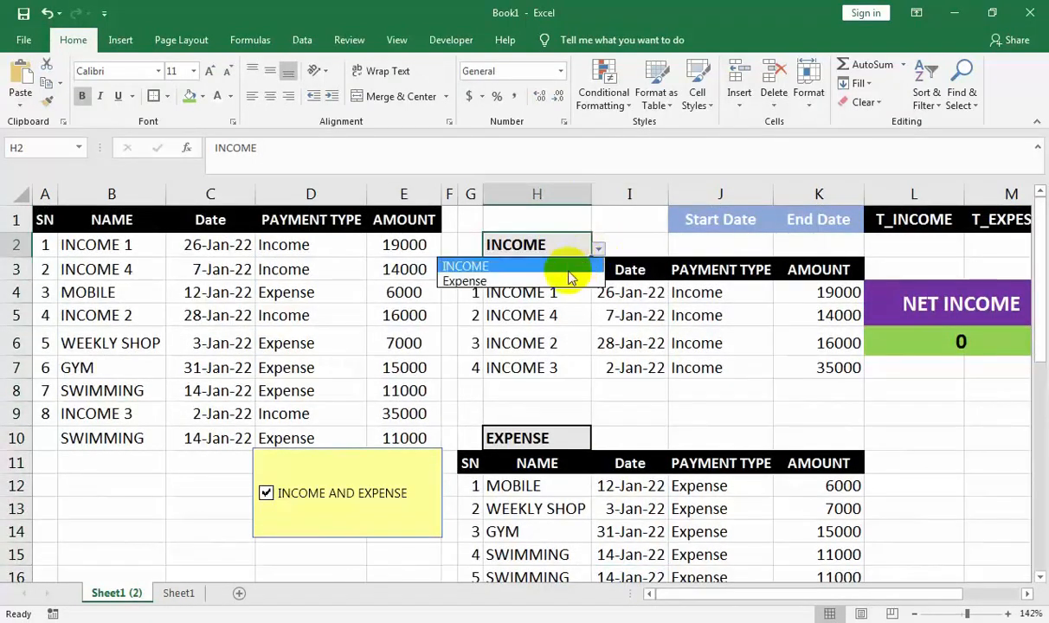
{"action": "left_click", "coordinate": [570, 282]}
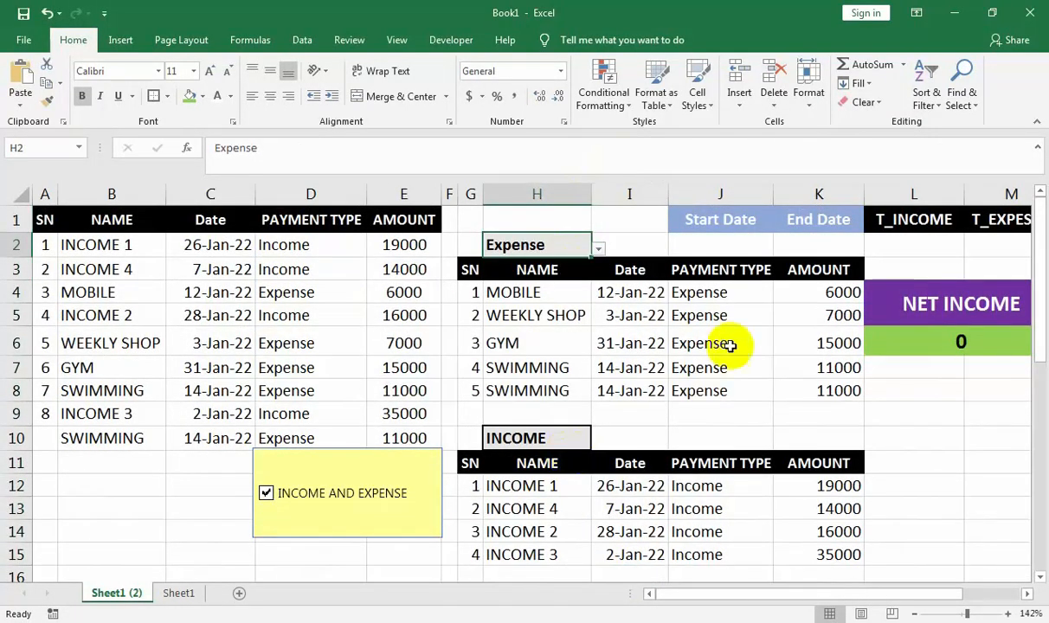
Start an IF formula in the T_INCOME cell L2 that tests whether the start date in J2 is blank (J2="")
{"action": "left_click", "coordinate": [882, 245]}
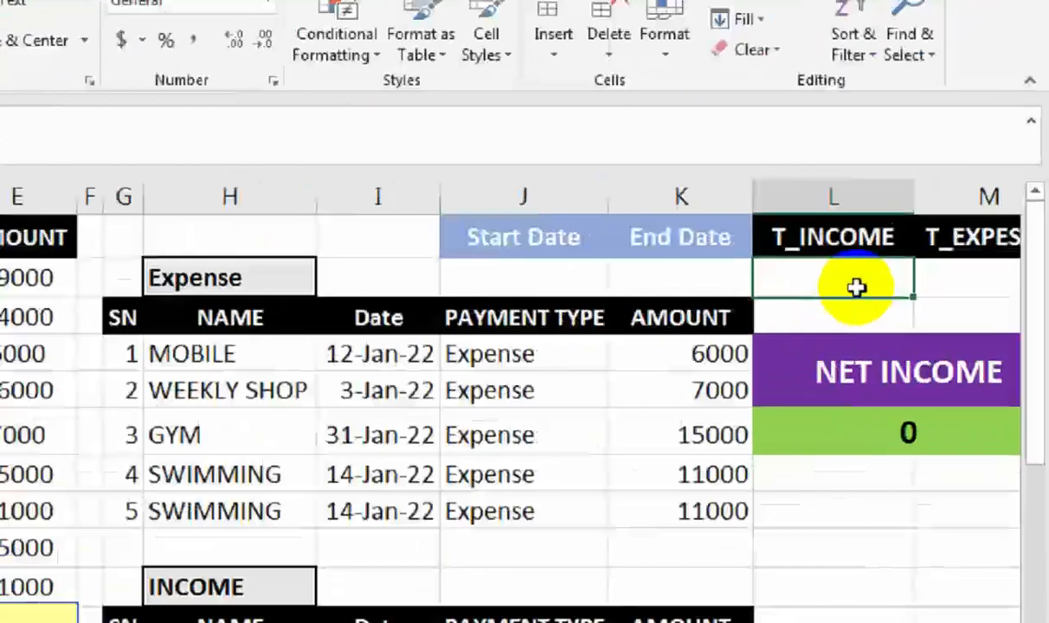
{"action": "type", "text": "=IF("}
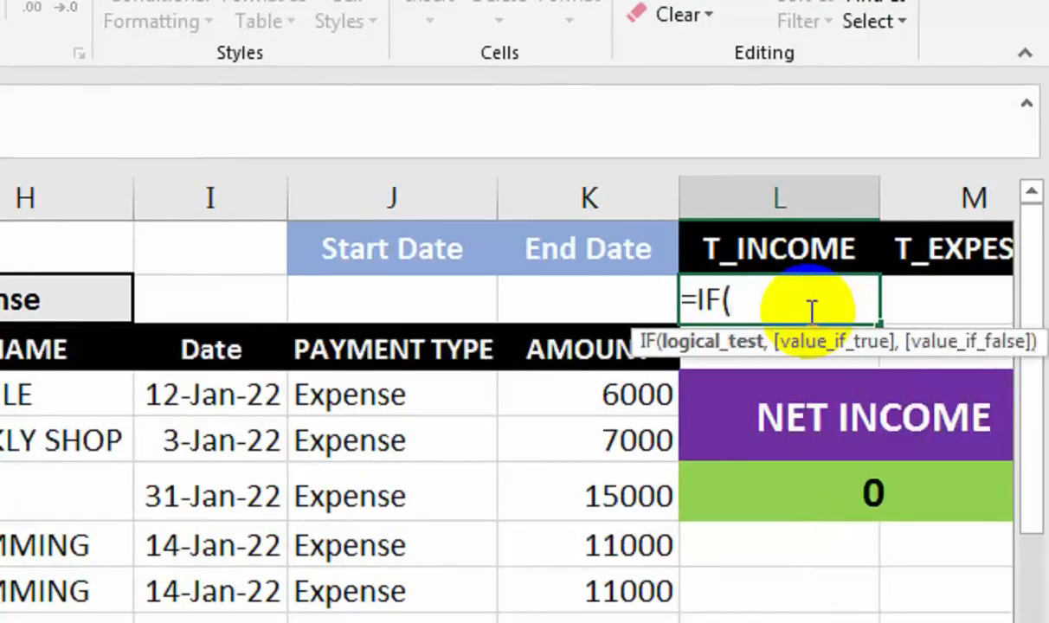
{"action": "left_click", "coordinate": [480, 294]}
{"action": "type", "text": "="}
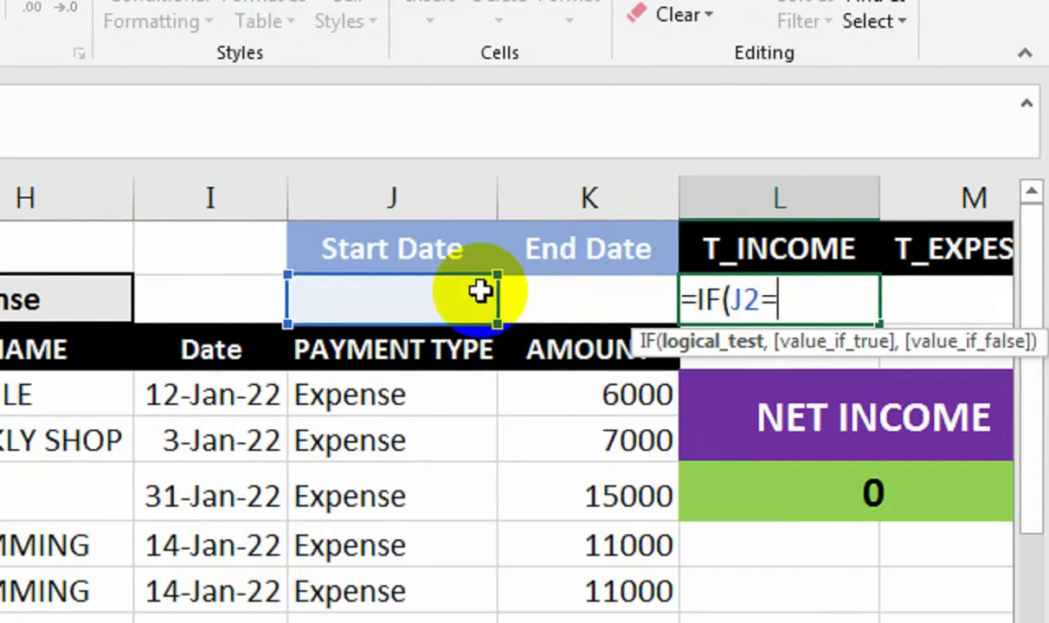
{"action": "type", "text": "\"\","}
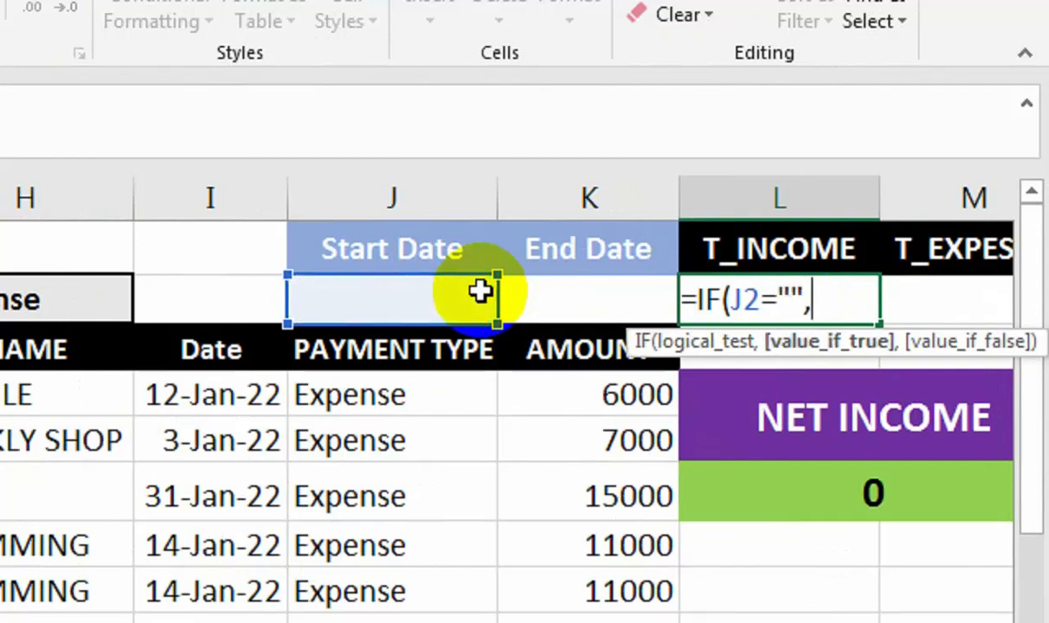
Give the L2 formula the value-if-true SUMIF(D:D,"INCOME",E:E) to total all income amounts
{"action": "type", "text": "SUMF"}
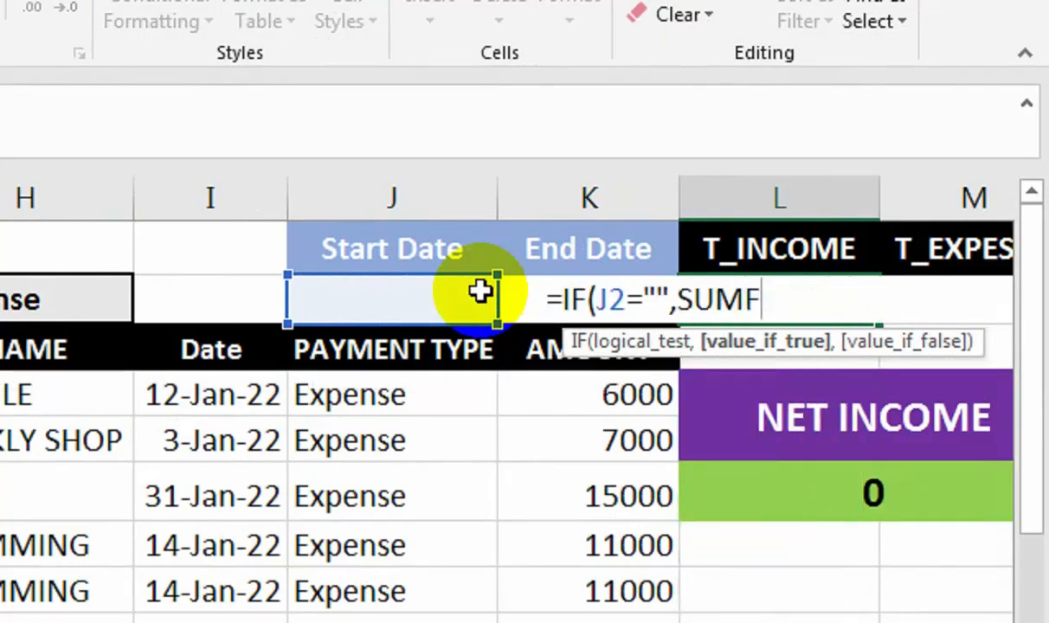
{"action": "key", "text": "BackSpace"}
{"action": "type", "text": "IF("}
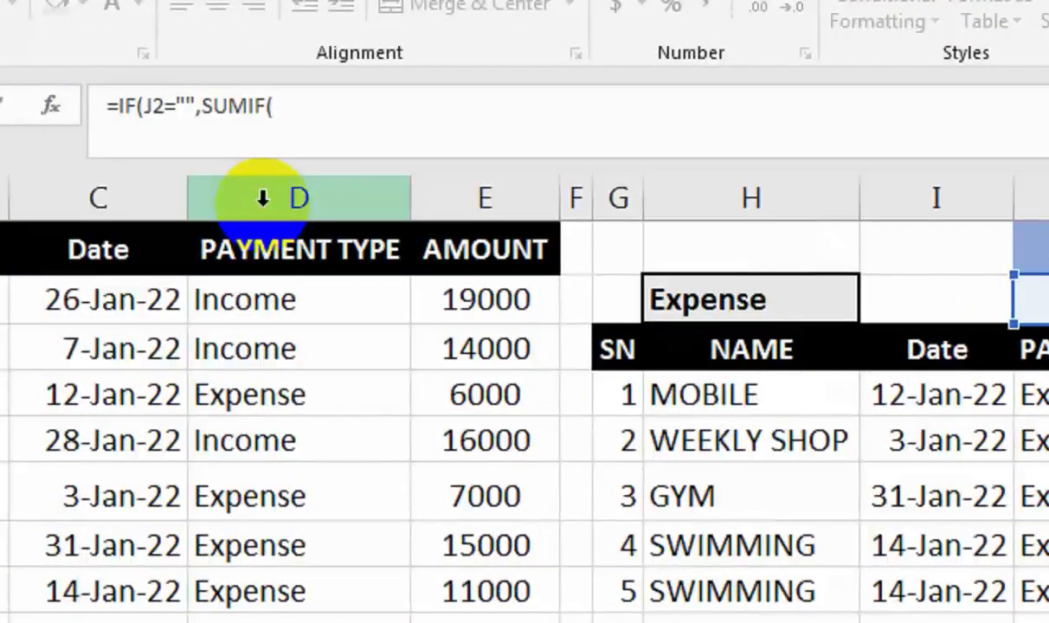
{"action": "left_click", "coordinate": [262, 198]}
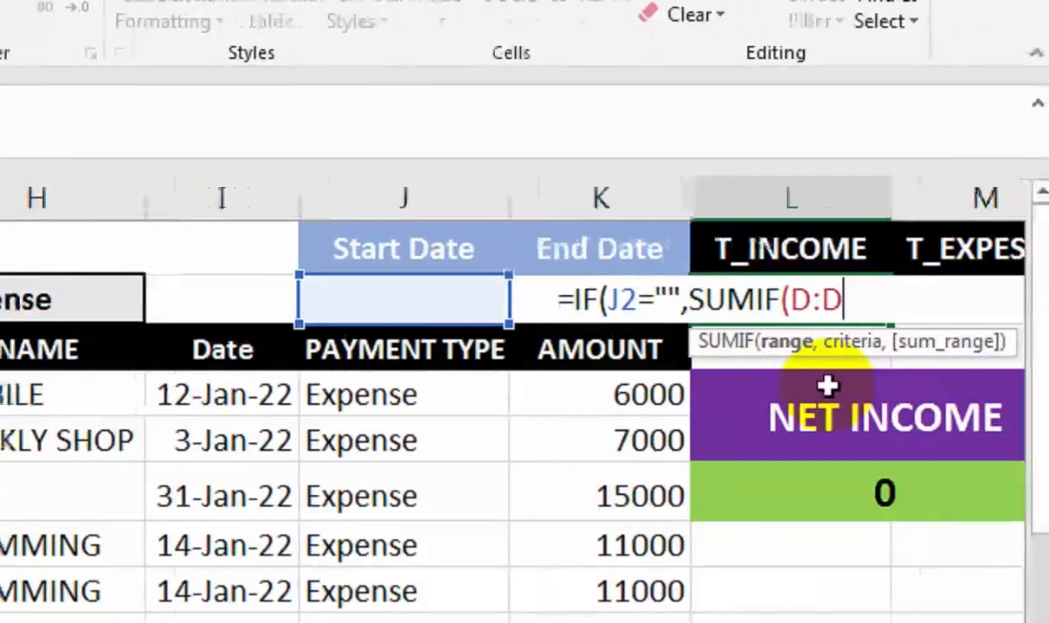
{"action": "type", "text": ","}
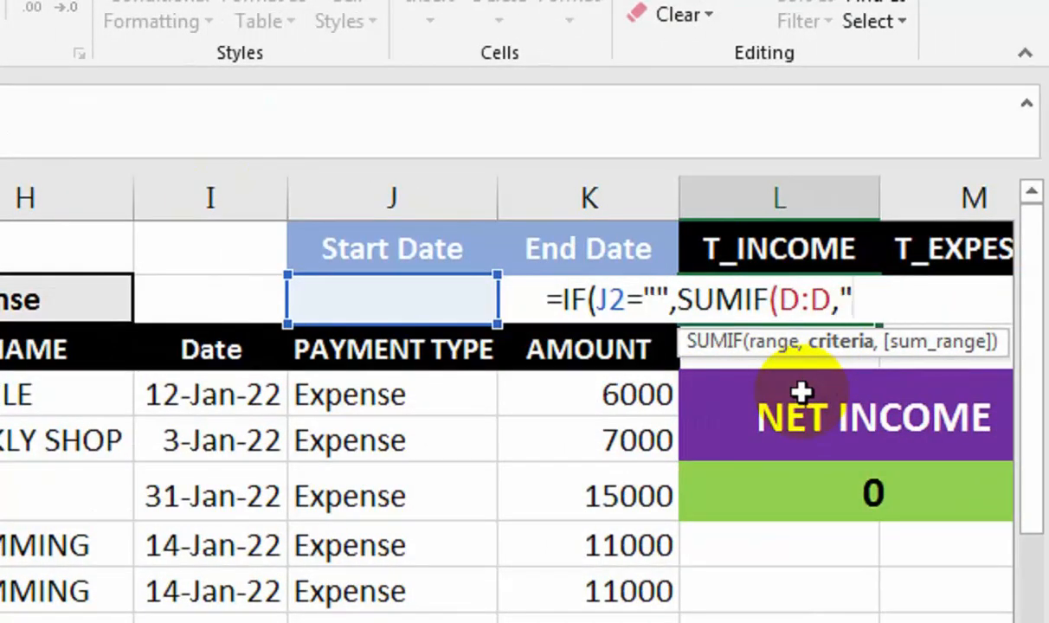
{"action": "type", "text": "\"INCOME\","}
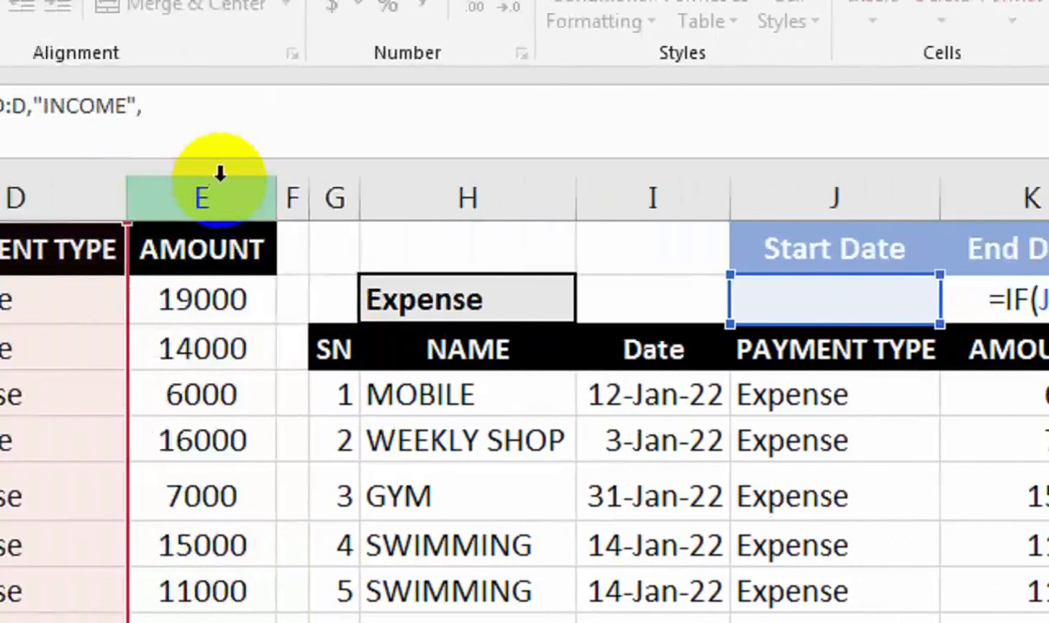
{"action": "left_click", "coordinate": [259, 201]}
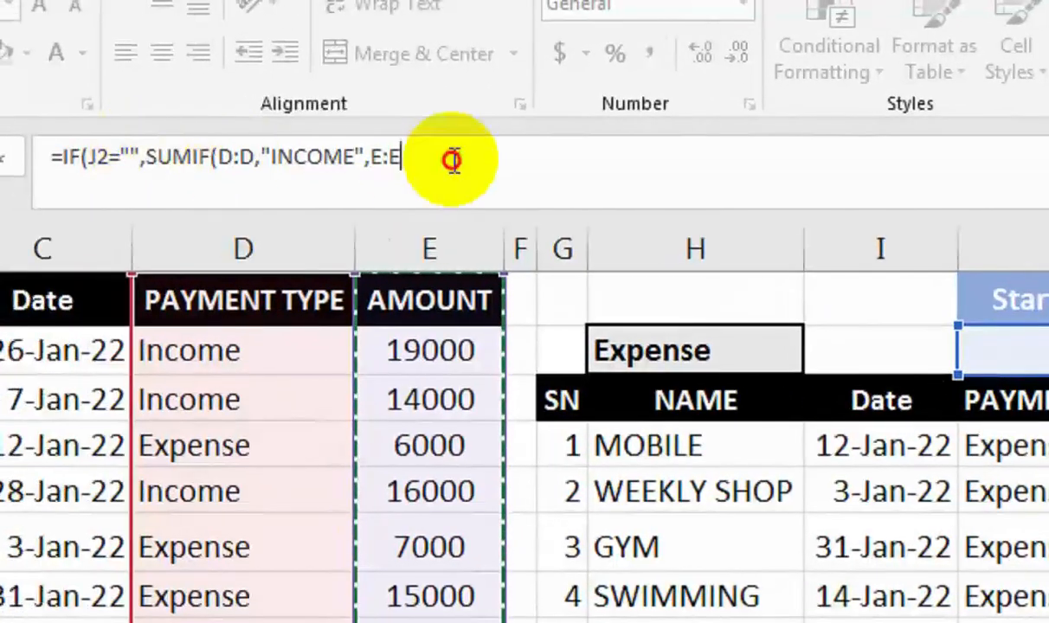
{"action": "left_click", "coordinate": [253, 156]}
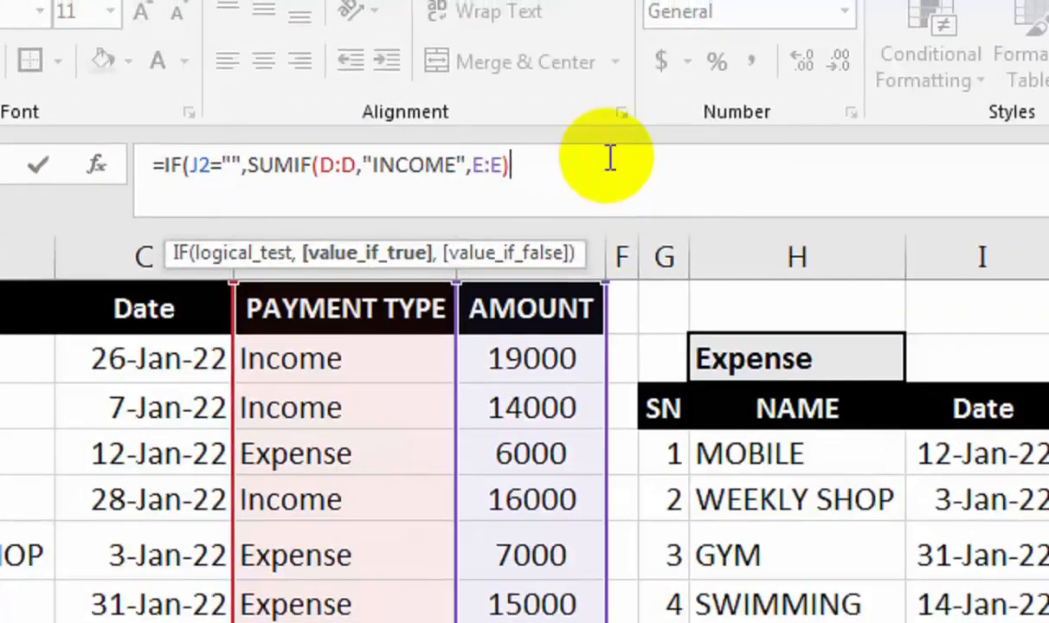
Begin the value-if-false in L2 as a SUMIFS over E:E with the start date criterion C:C,">="&J2
{"action": "type", "text": ",SUMI"}
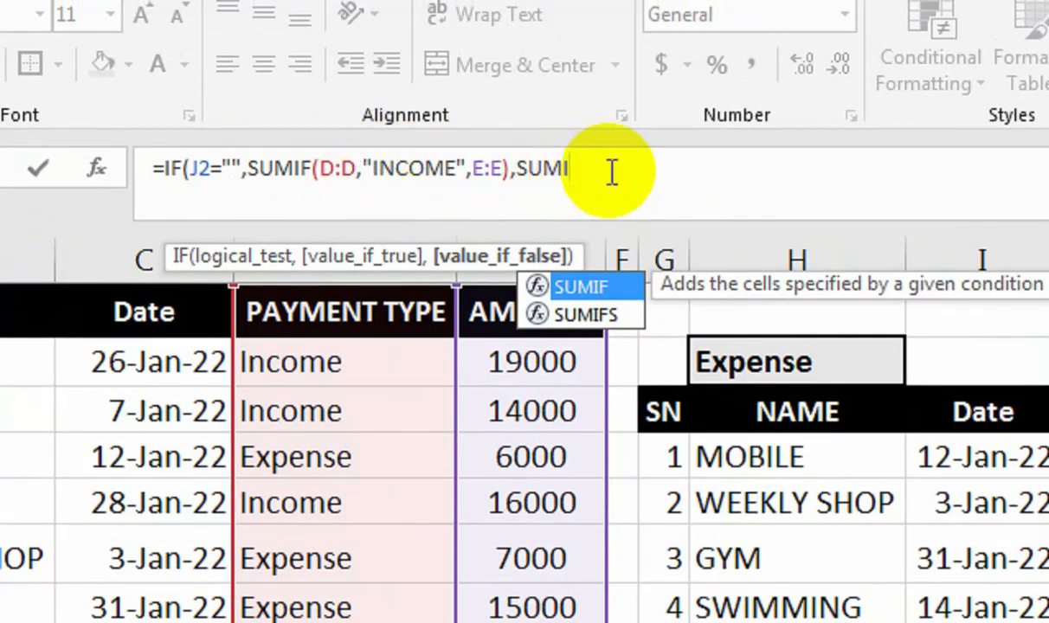
{"action": "double_click", "coordinate": [582, 315]}
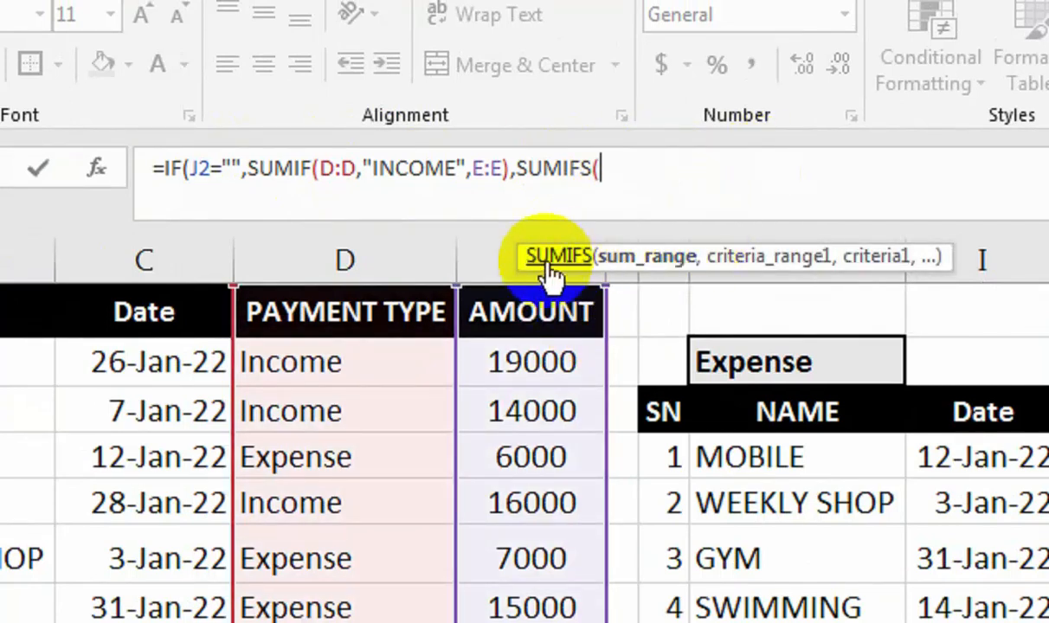
{"action": "left_click", "coordinate": [505, 260]}
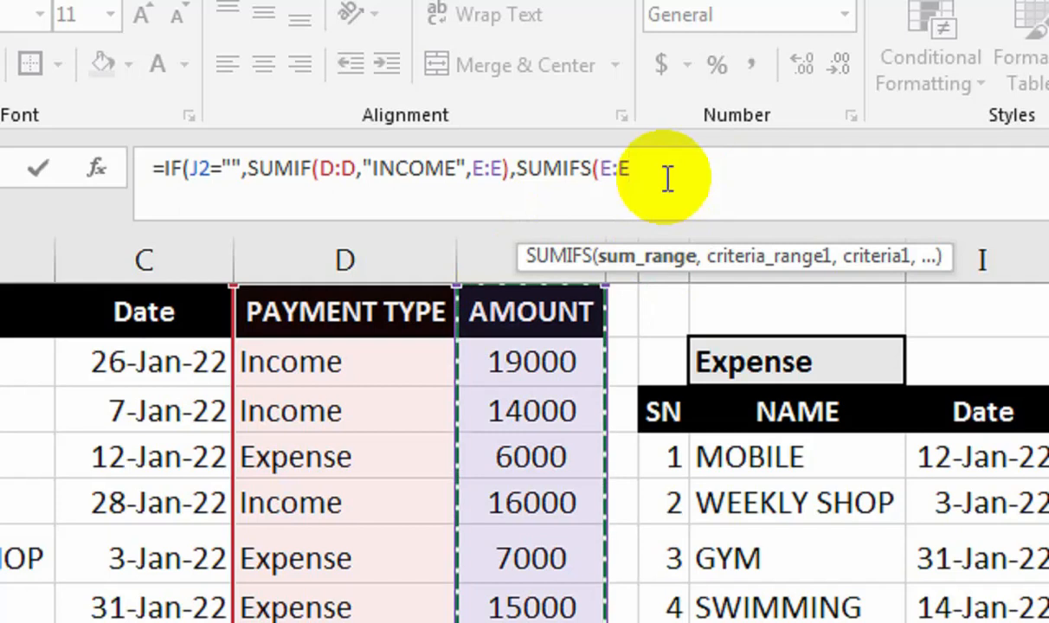
{"action": "type", "text": ","}
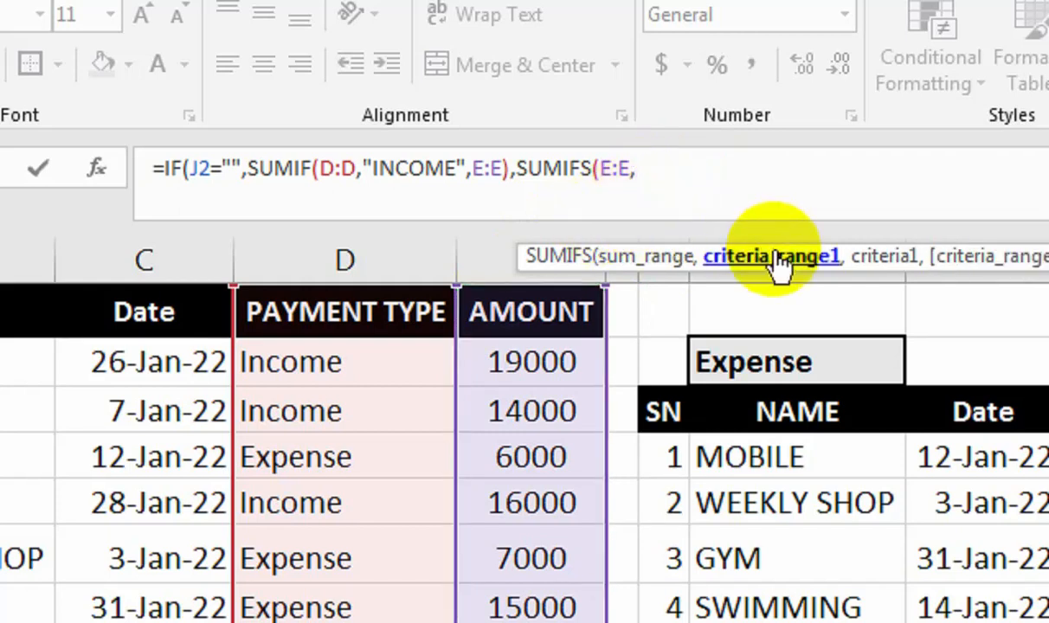
{"action": "left_click", "coordinate": [145, 260]}
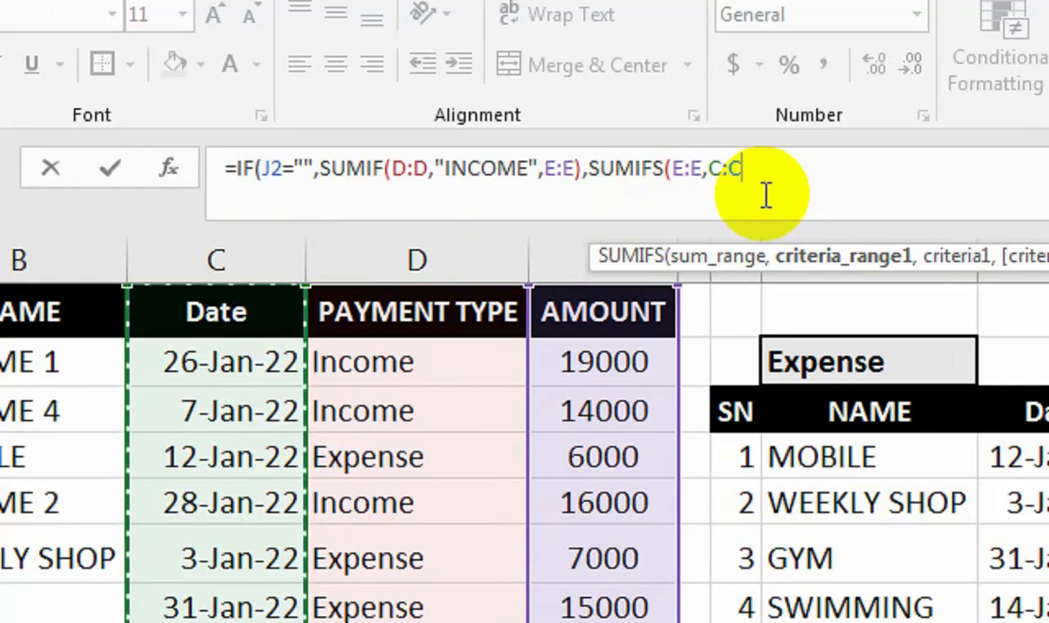
{"action": "type", "text": ",\">=\"&"}
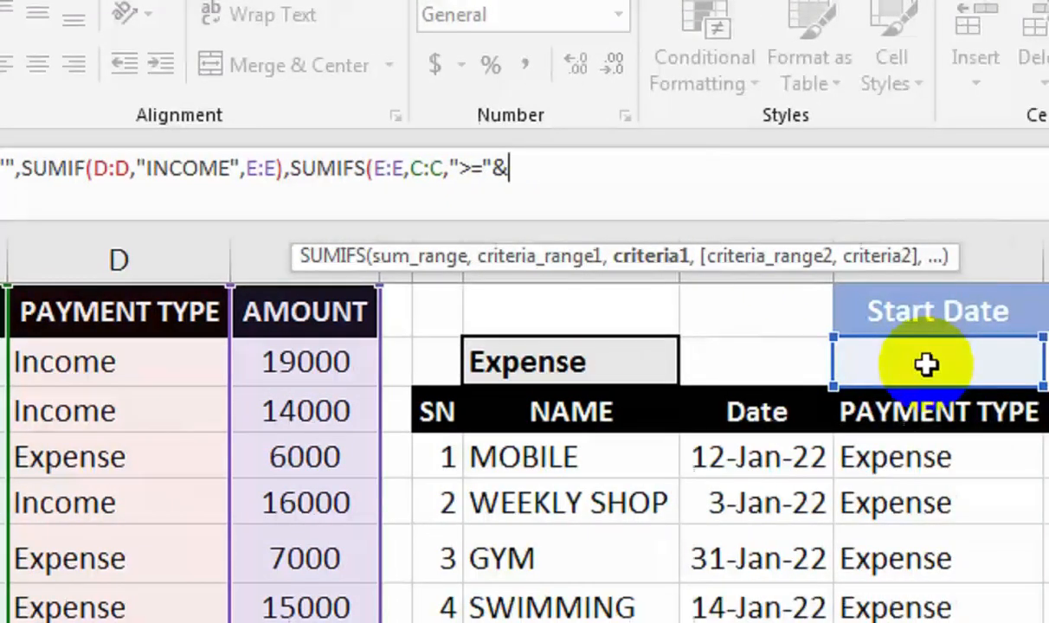
{"action": "left_click", "coordinate": [927, 362]}
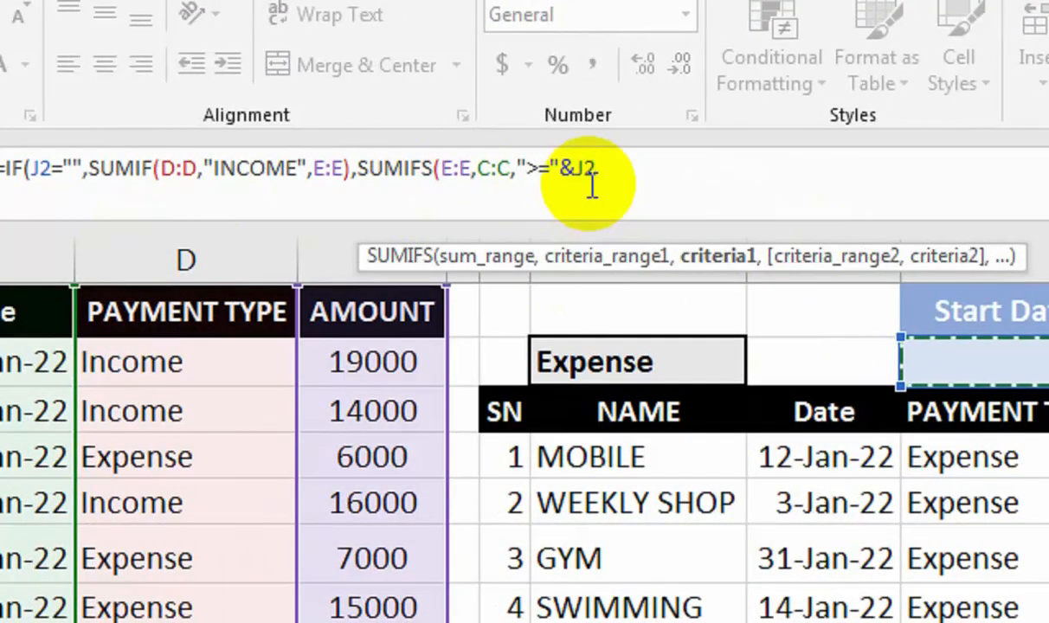
{"action": "type", "text": ","}
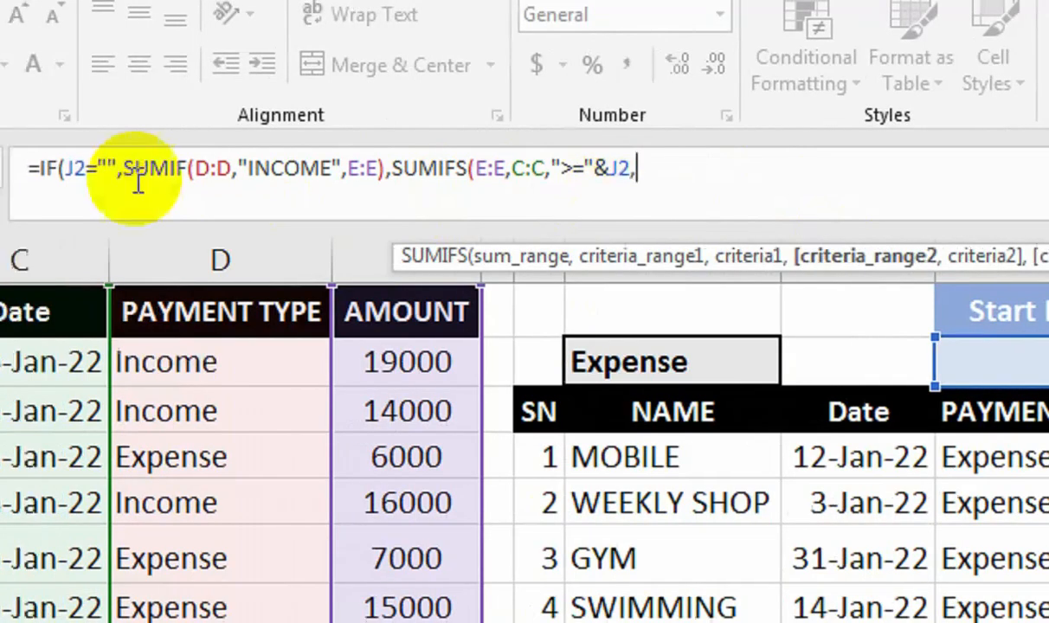
Complete the L2 SUMIFS with the criteria C:C,"<="&K2 and D:D,"INCOME", and enter the formula
{"action": "left_click", "coordinate": [60, 251]}
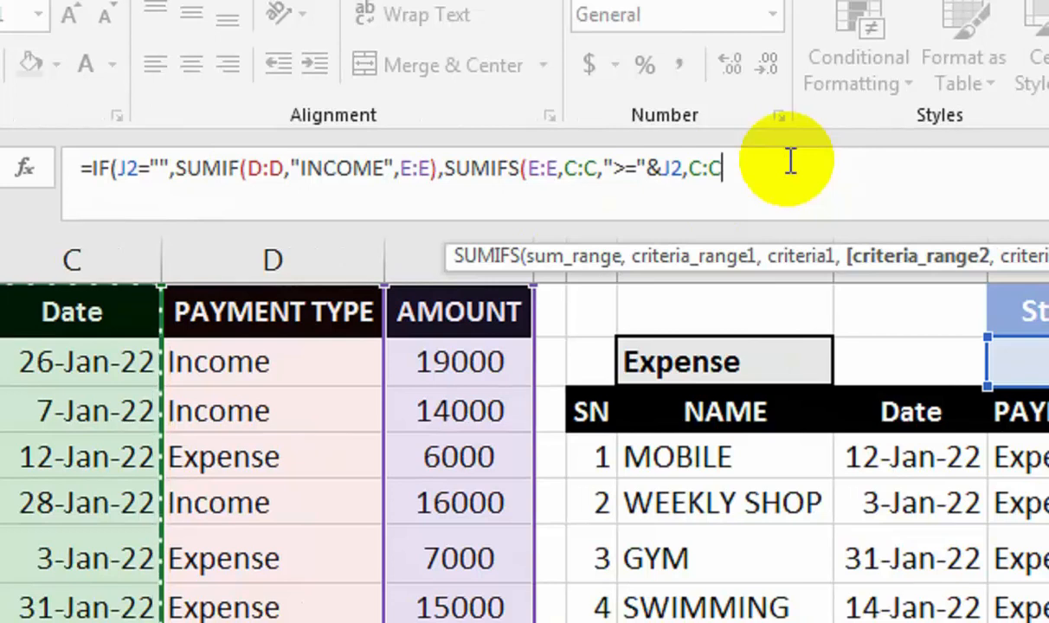
{"action": "type", "text": ",\"<=\"&"}
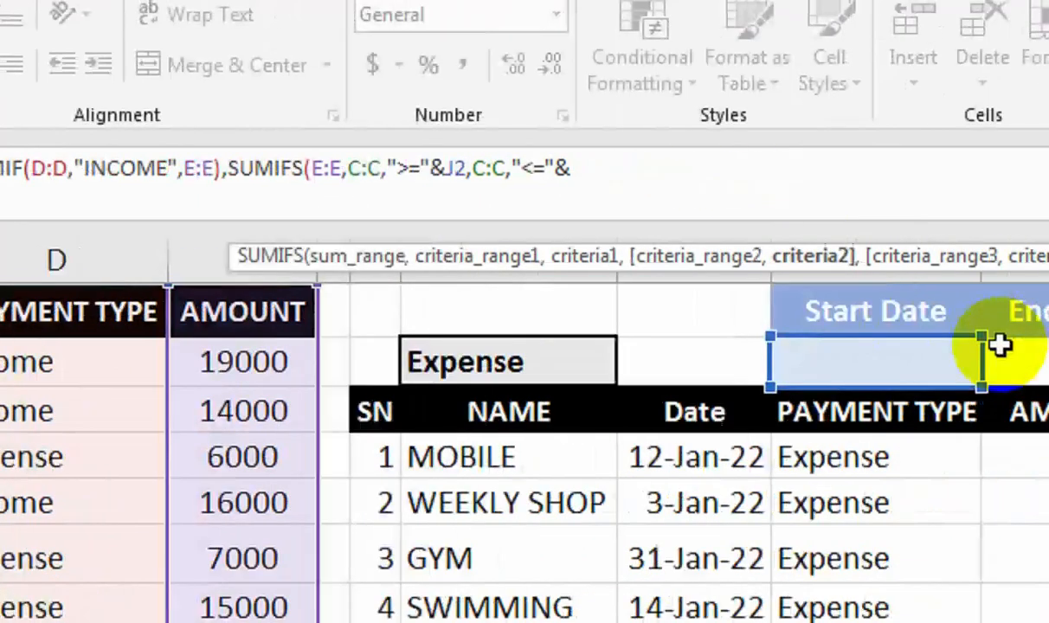
{"action": "left_click", "coordinate": [843, 351]}
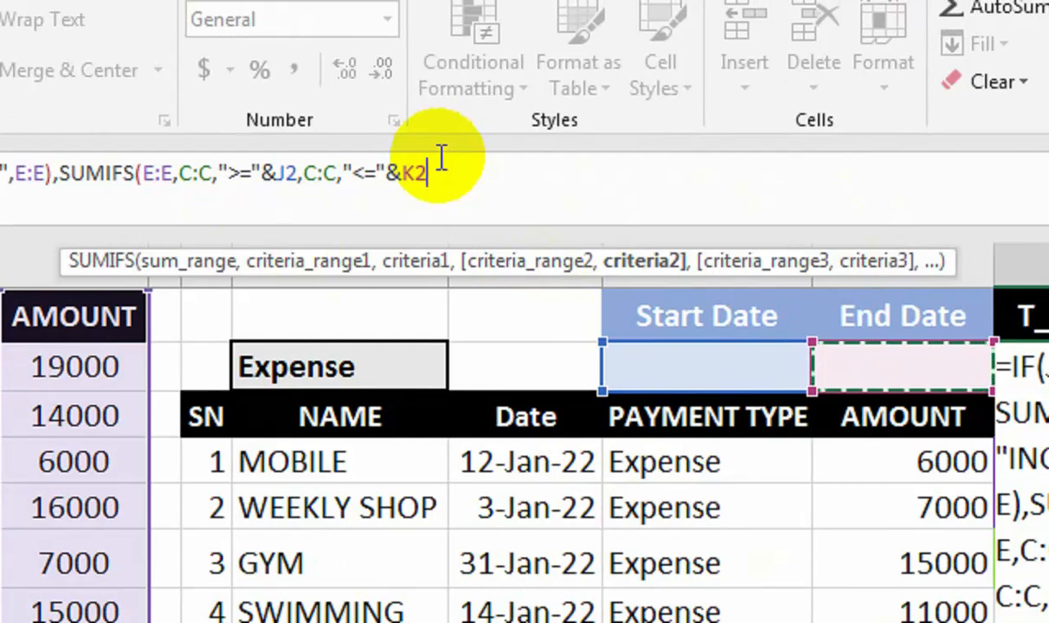
{"action": "type", "text": ","}
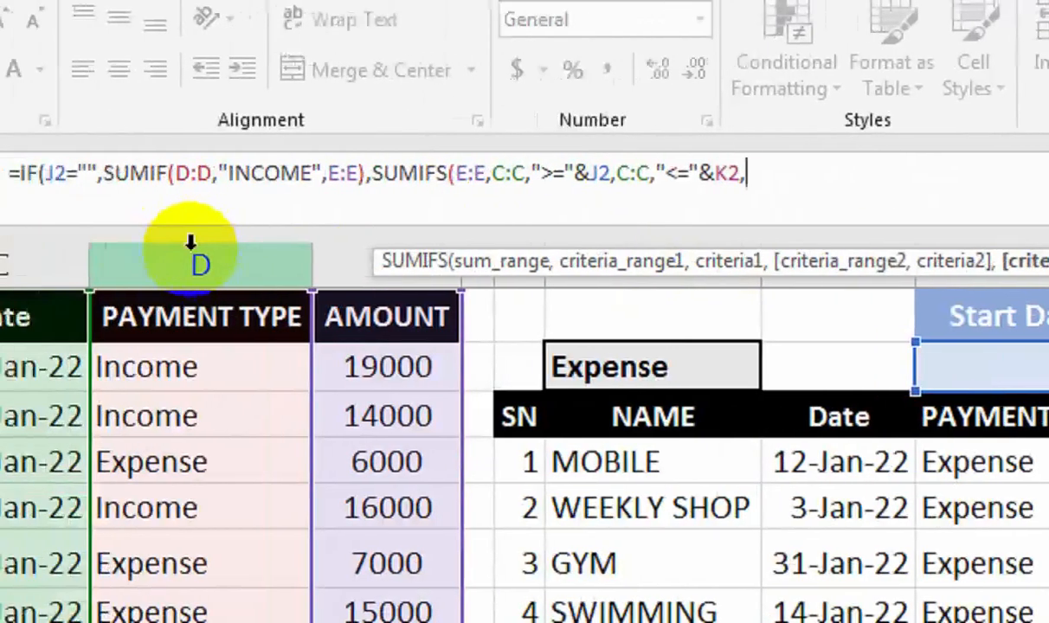
{"action": "left_click", "coordinate": [259, 264]}
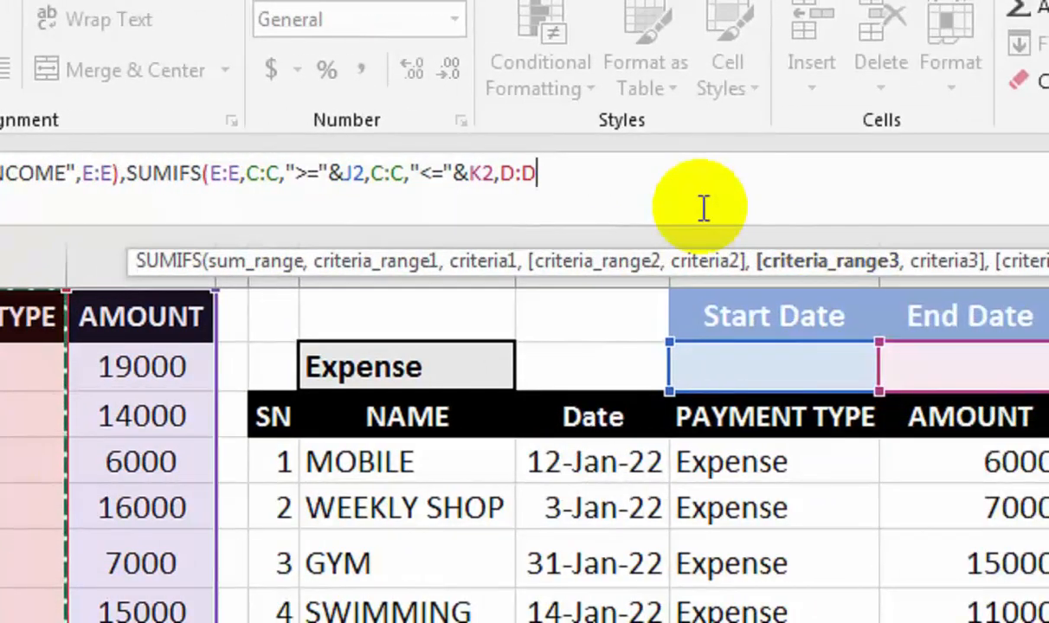
{"action": "type", "text": ",\"INCOME\"))"}
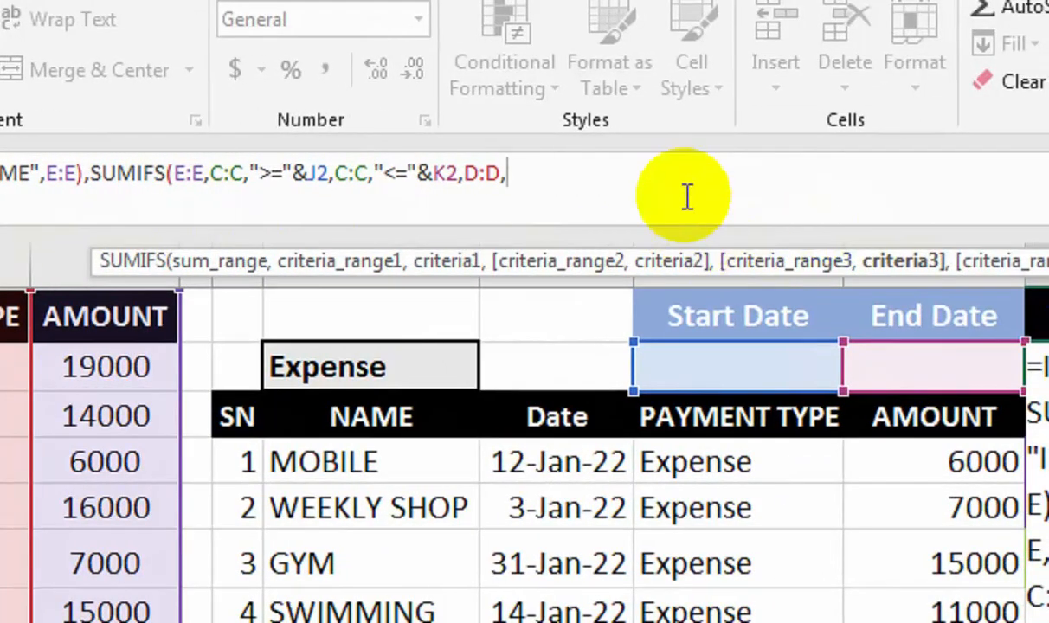
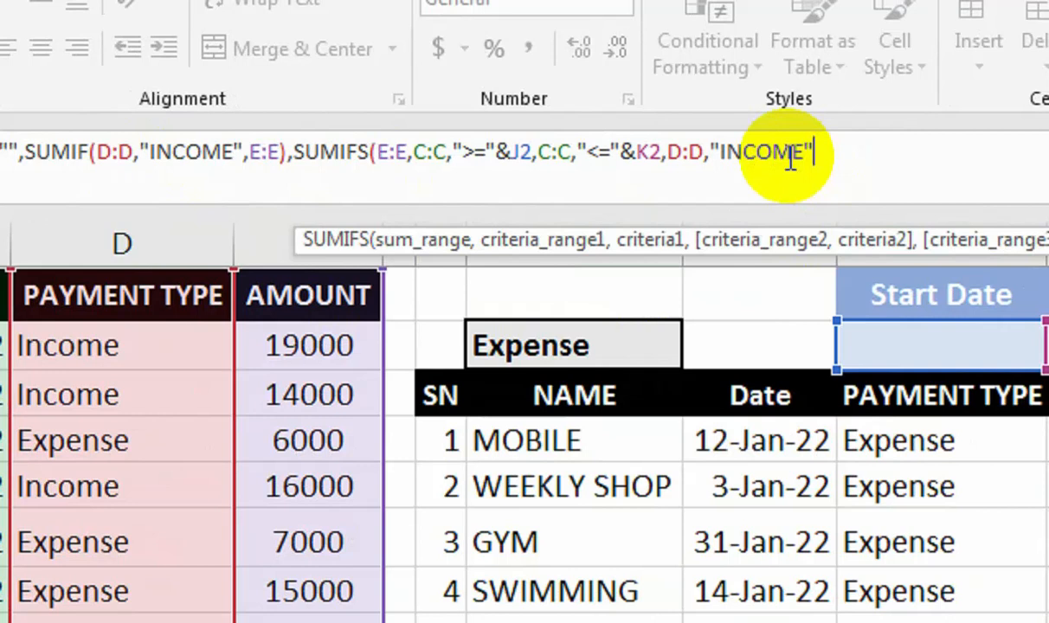
{"action": "type", "text": ")"}
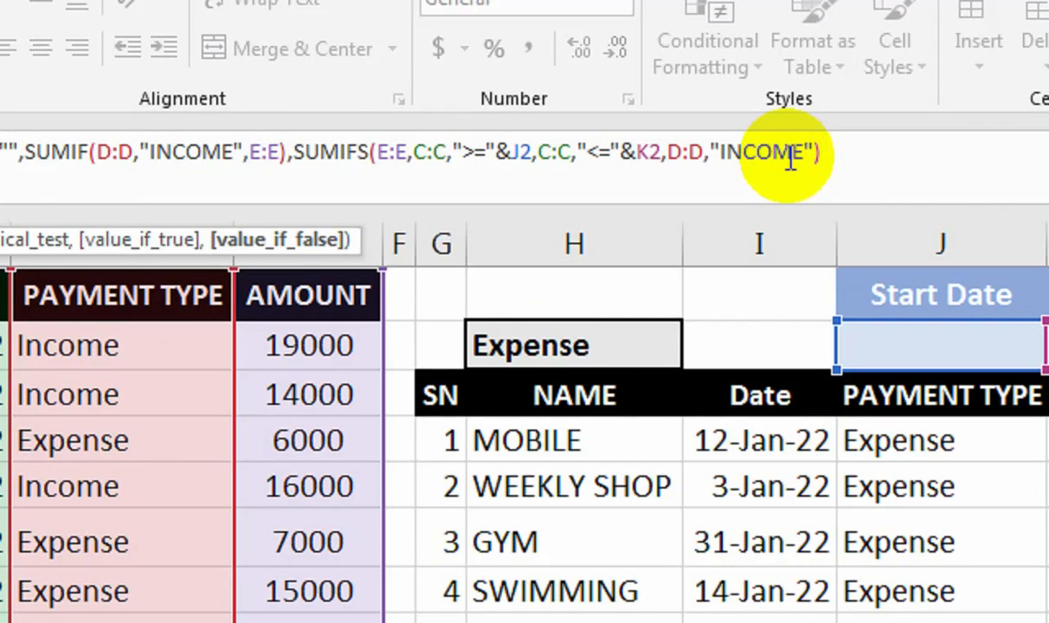
{"action": "type", "text": ")"}
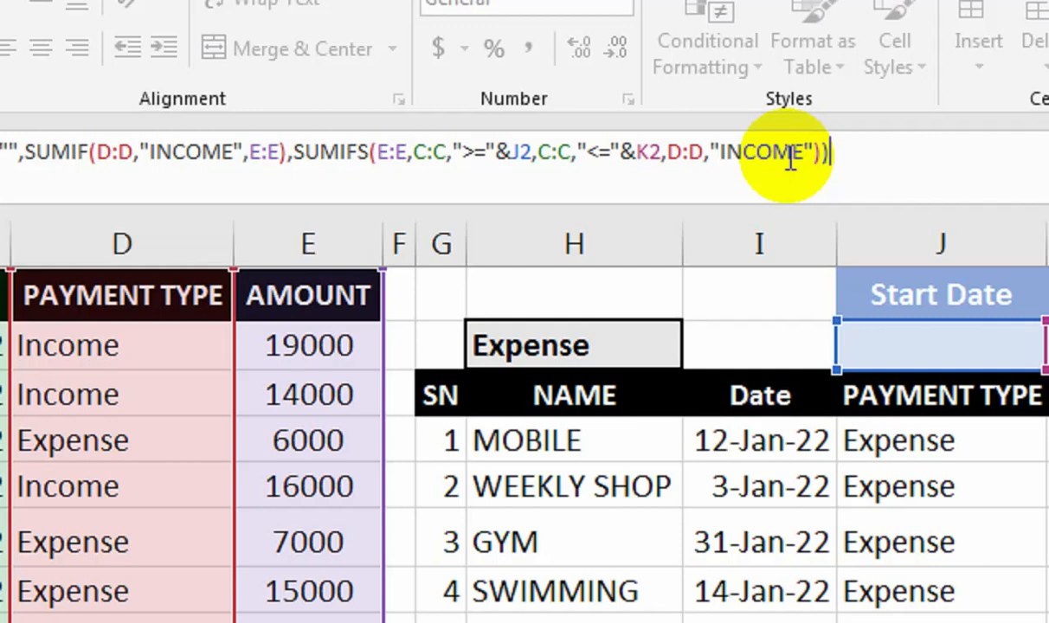
{"action": "key", "text": "Return"}
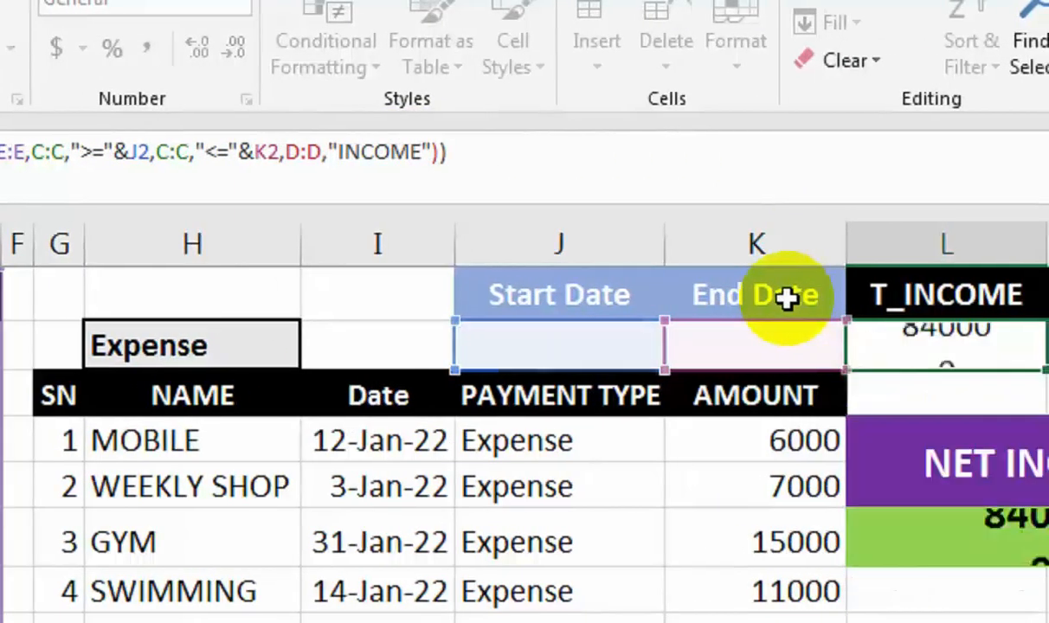
Sum the second table's income amounts K12:K15 in cell L12 to cross-check the T_INCOME total
{"action": "left_click", "coordinate": [941, 346]}
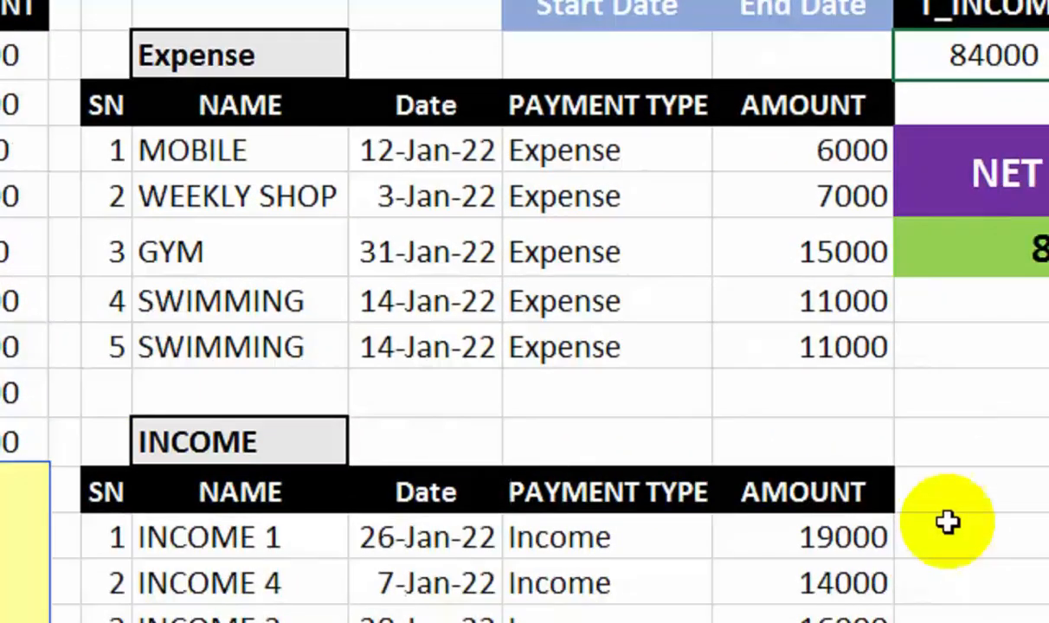
{"action": "left_click", "coordinate": [815, 475]}
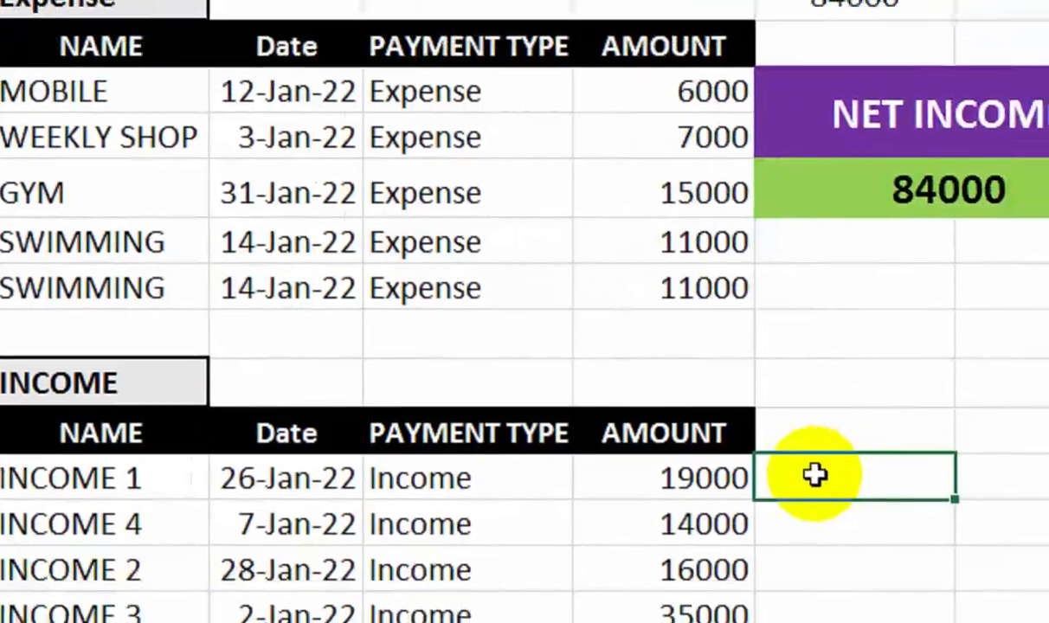
{"action": "type", "text": "=SUM("}
{"action": "key", "text": "Left"}
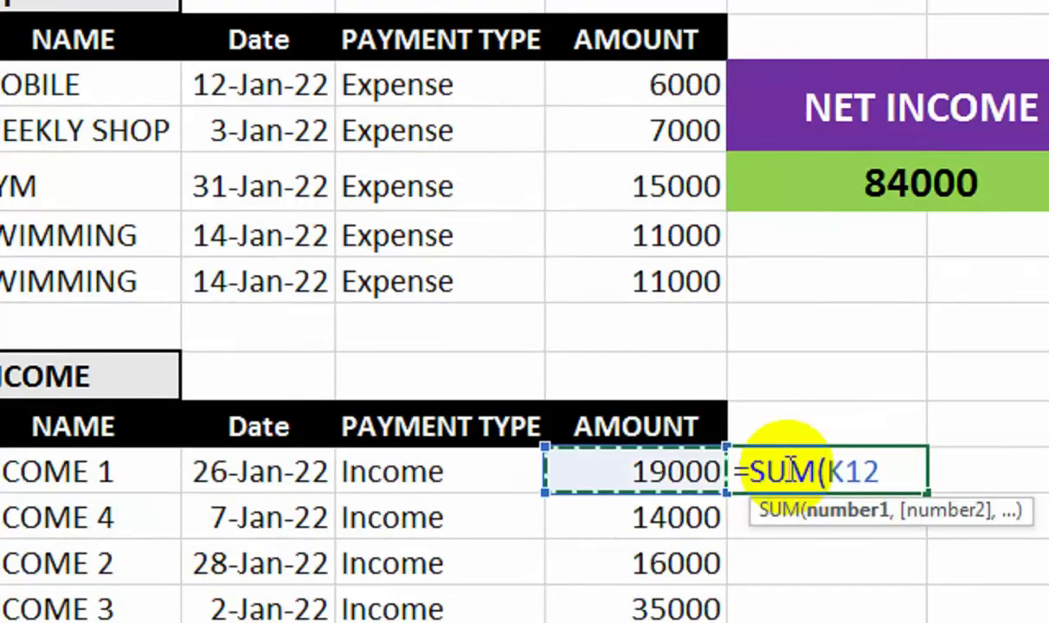
{"action": "key", "text": "shift+Down"}
{"action": "key", "text": "shift+Down"}
{"action": "key", "text": "shift+Down"}
{"action": "key", "text": "Return"}
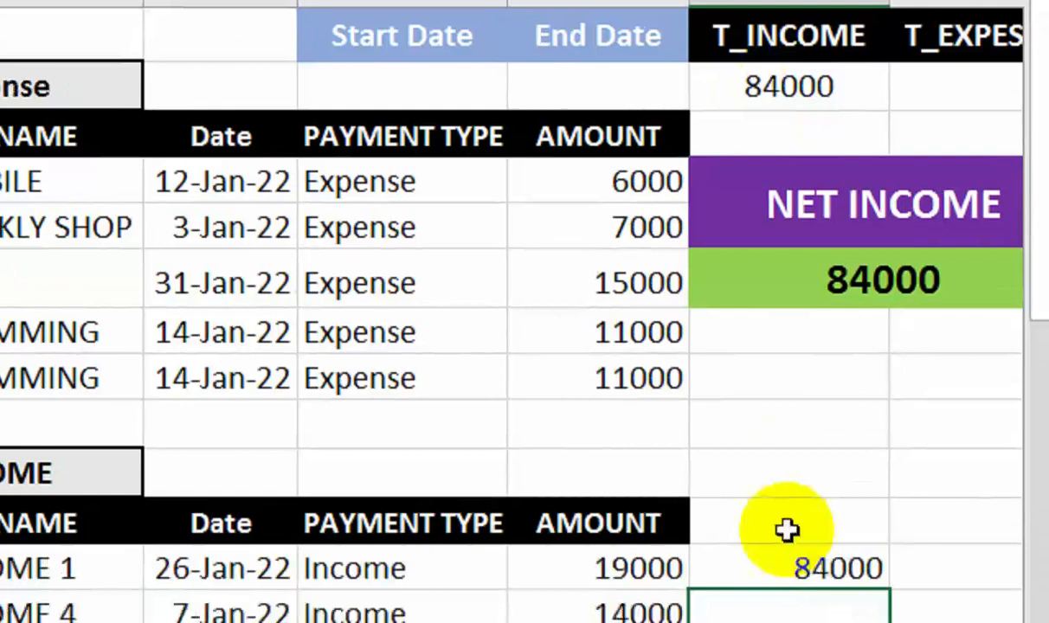
Enter the start date 1-JAN-22 in J2 and the end date 15-JAN-22 in K2 to test the date-filtered income total
{"action": "left_click", "coordinate": [822, 471]}
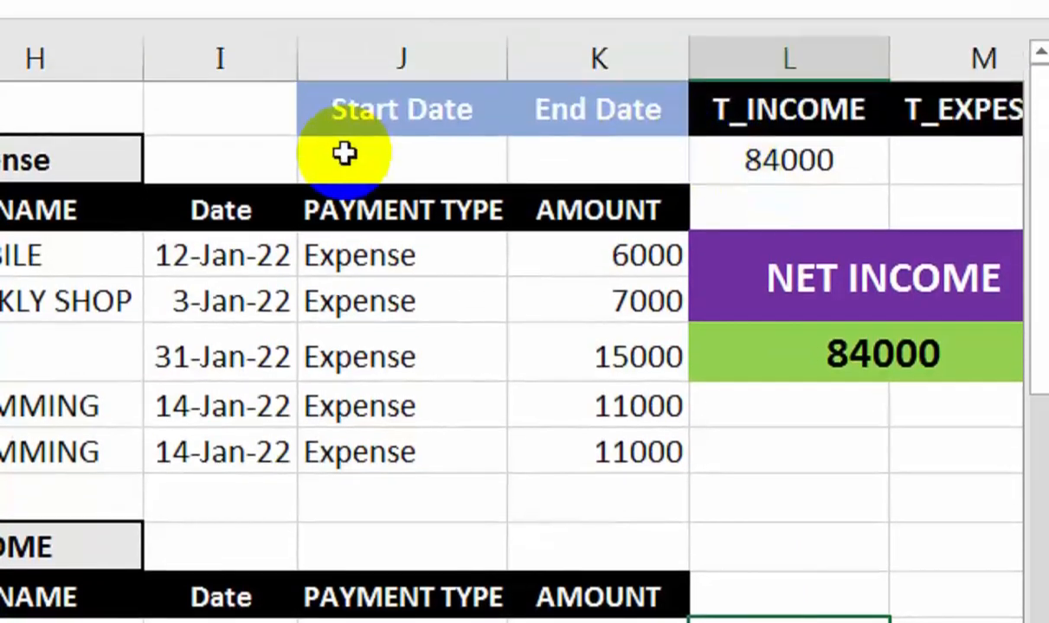
{"action": "left_click", "coordinate": [368, 11]}
{"action": "double_click", "coordinate": [333, 181]}
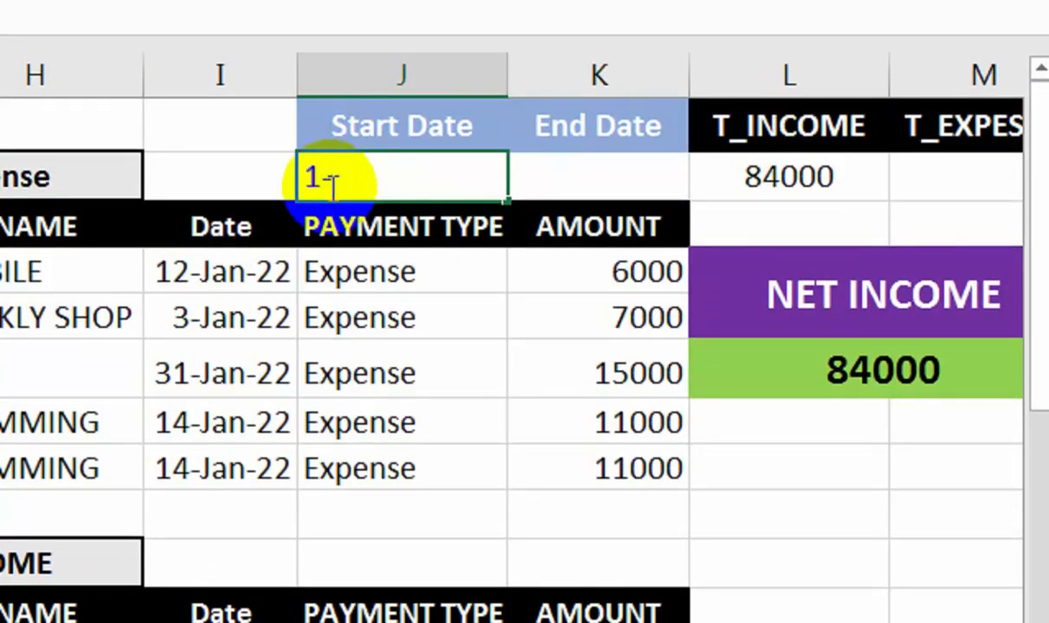
{"action": "type", "text": "1-JAN-2"}
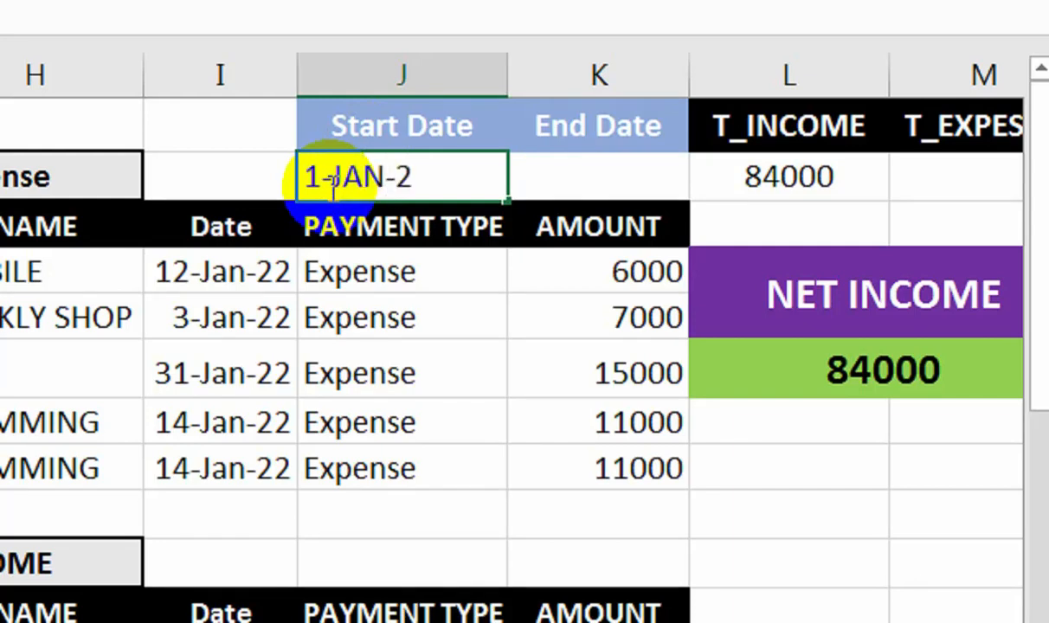
{"action": "type", "text": "2"}
{"action": "key", "text": "Return"}
{"action": "left_click", "coordinate": [327, 186]}
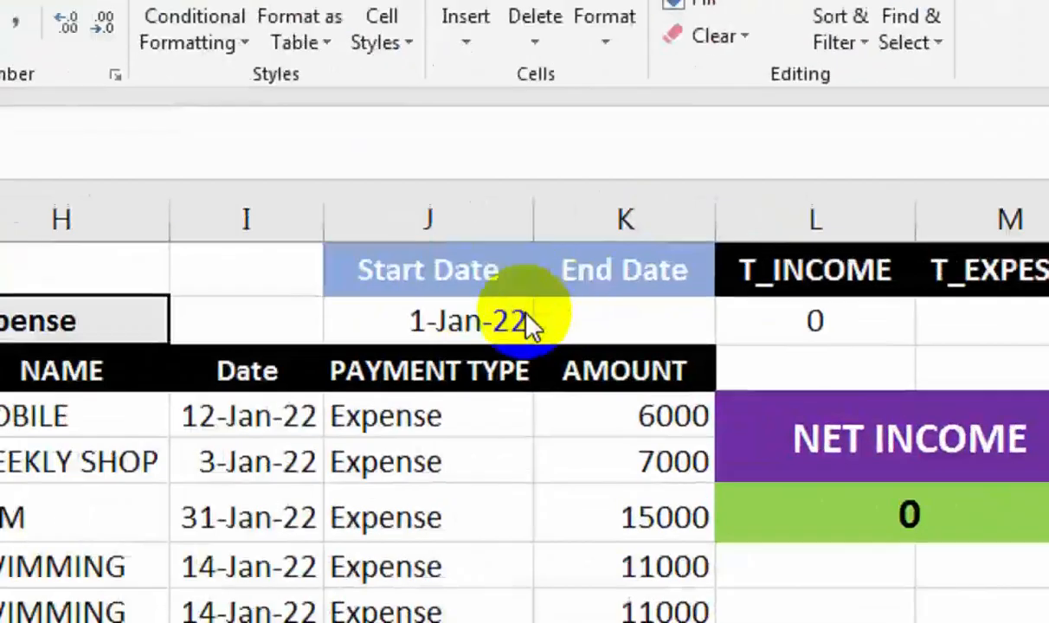
{"action": "left_click", "coordinate": [801, 245]}
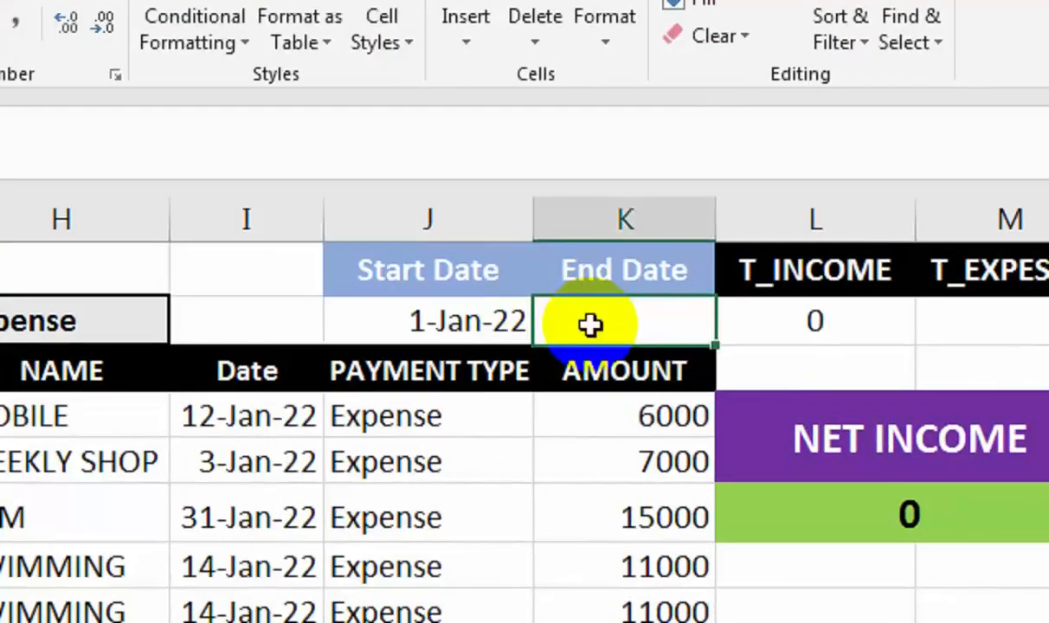
{"action": "type", "text": "15-JAN-"}
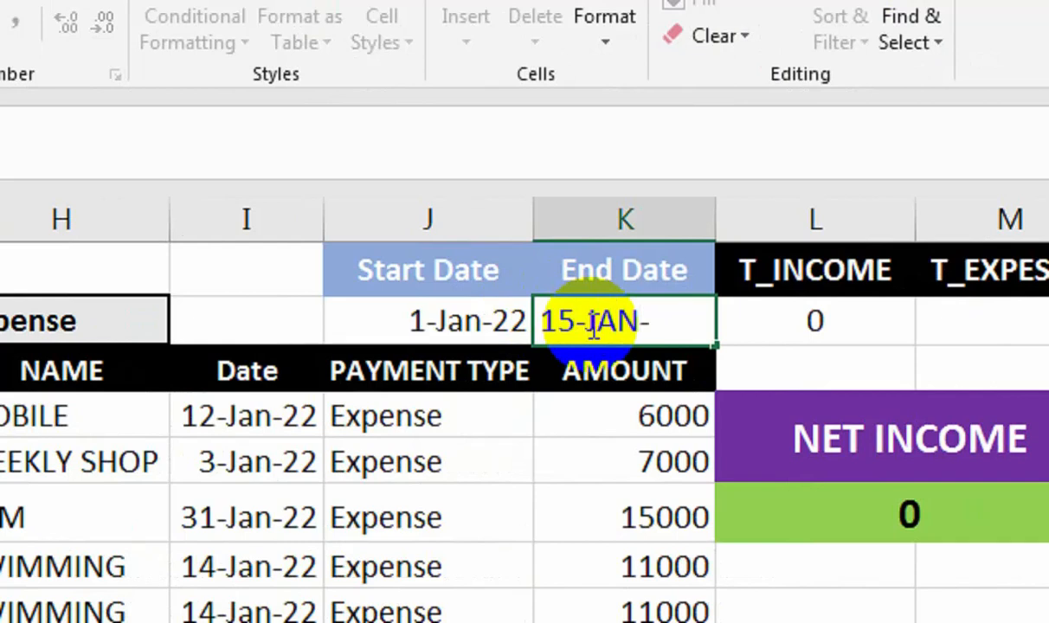
{"action": "key", "text": "Return"}
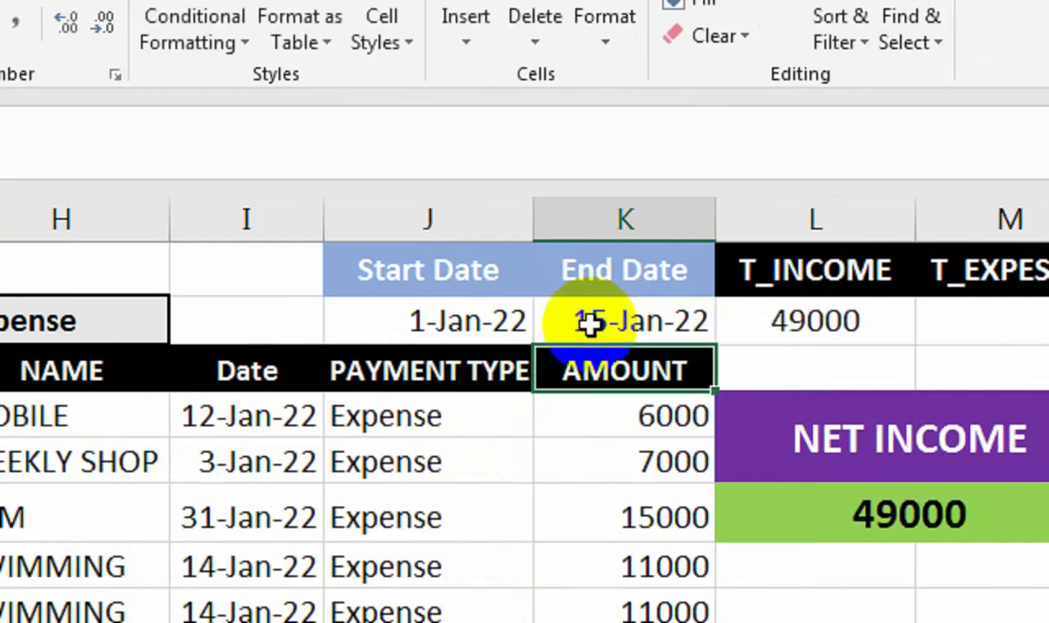
Clear the start and end dates in J2:K2
{"action": "left_click", "coordinate": [773, 305]}
{"action": "left_click_drag", "start_coordinate": [470, 332], "coordinate": [584, 328]}
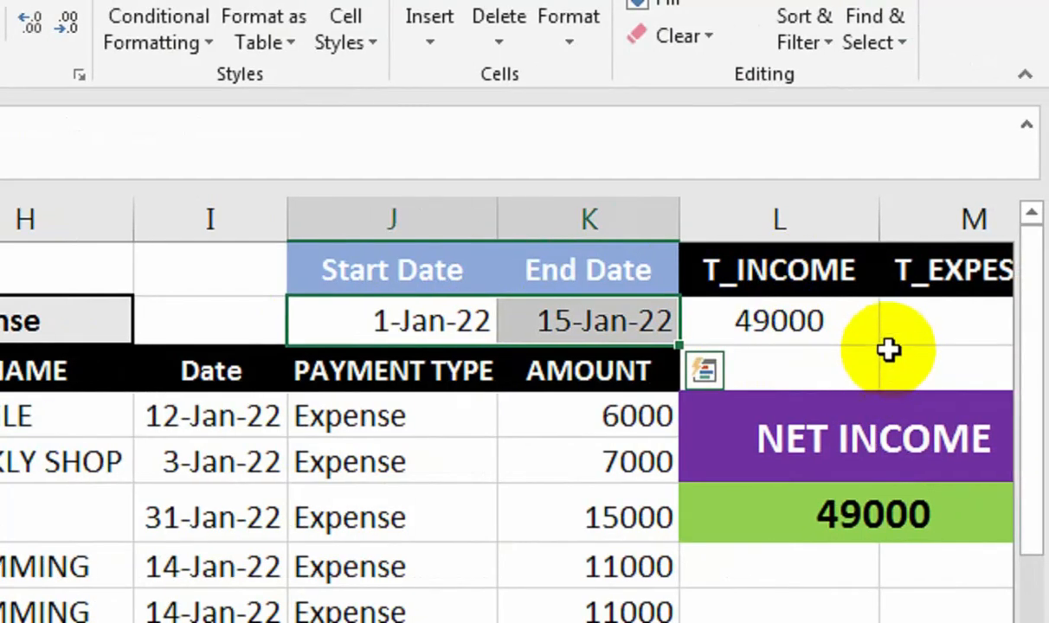
{"action": "key", "text": "Delete"}
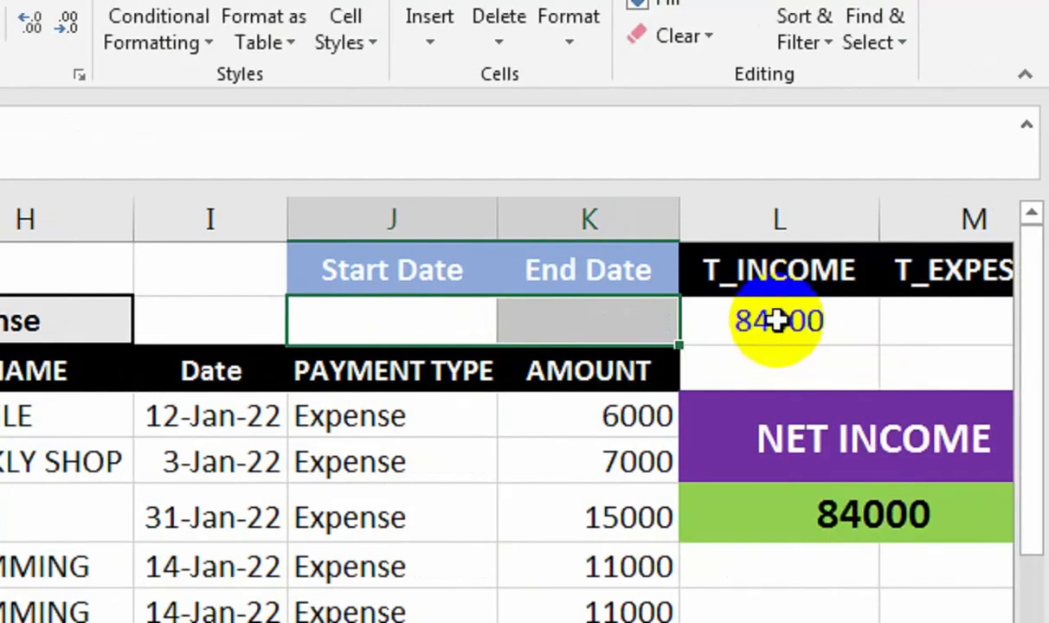
Copy the T_INCOME formula text from L2 unchanged into the T_EXPESNE cell M2
{"action": "left_click", "coordinate": [773, 319]}
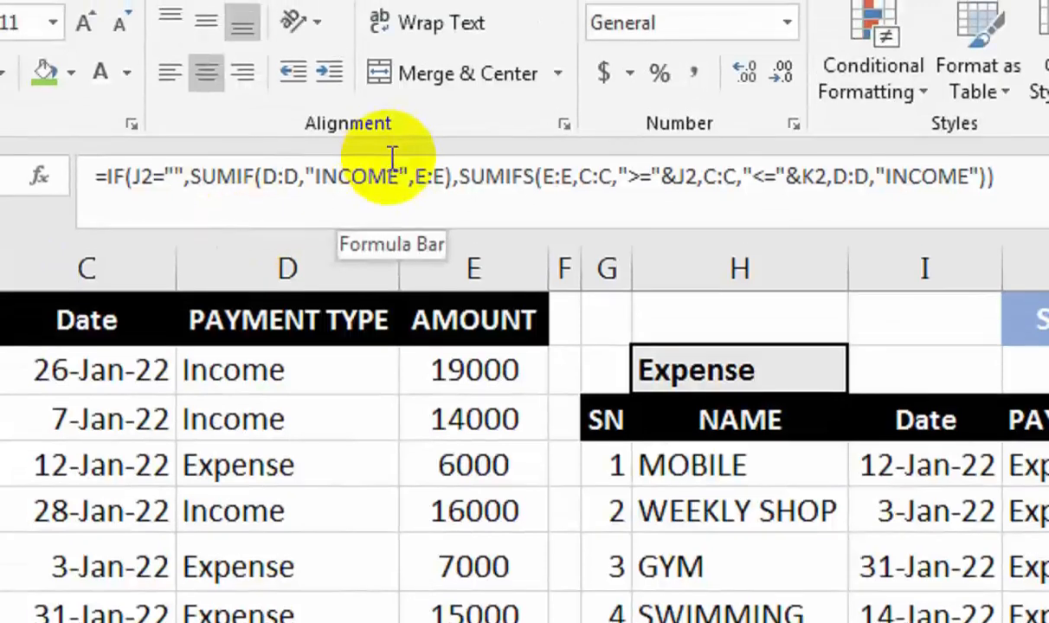
{"action": "triple_click", "coordinate": [397, 143]}
{"action": "key", "text": "ctrl+c"}
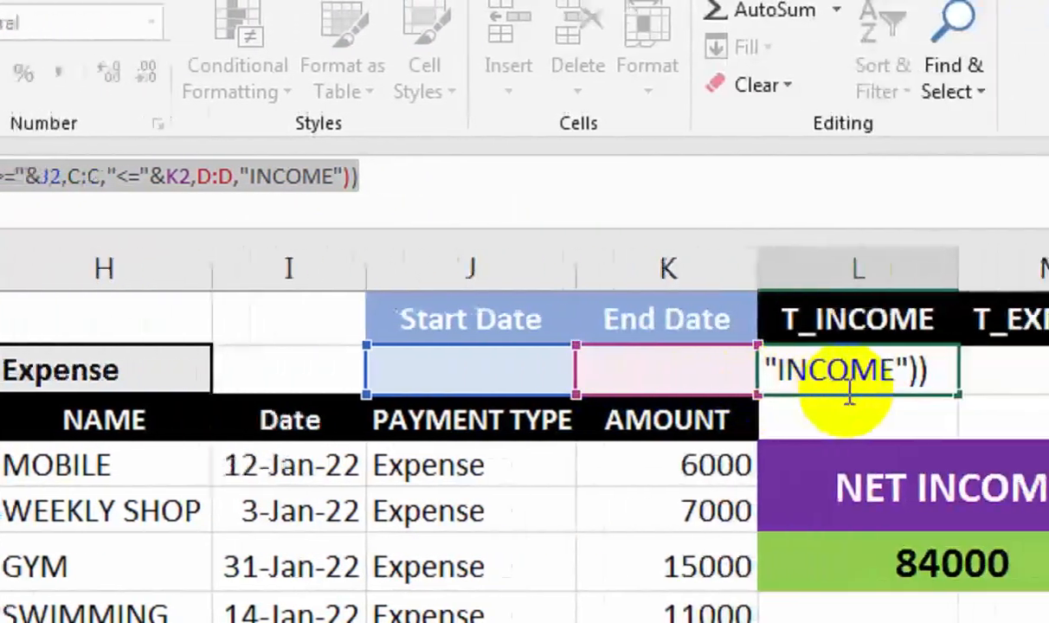
{"action": "left_click", "coordinate": [1004, 371]}
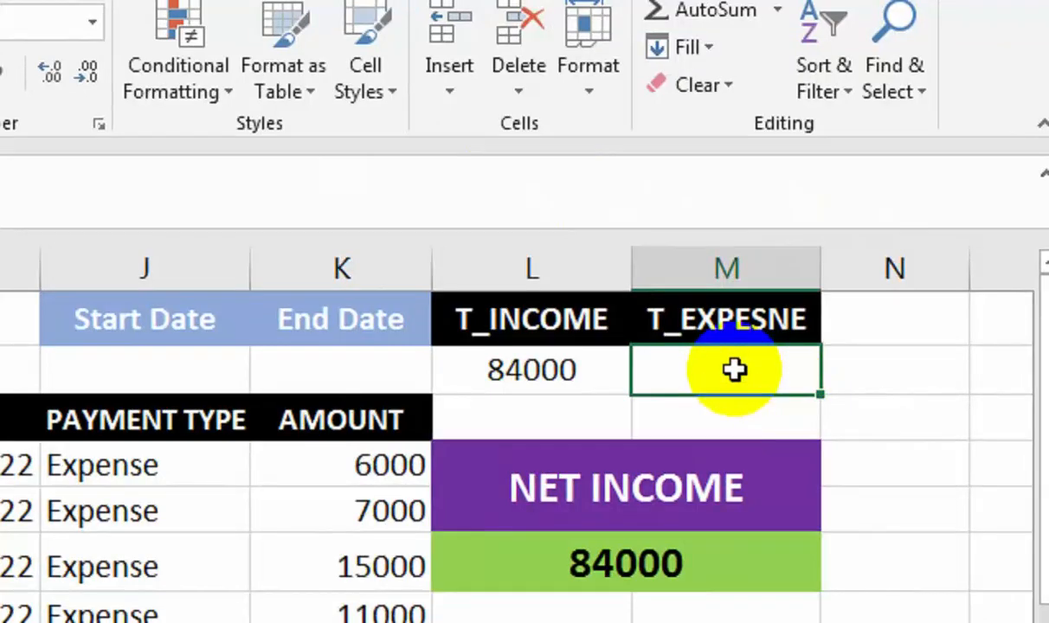
{"action": "key", "text": "ctrl+v"}
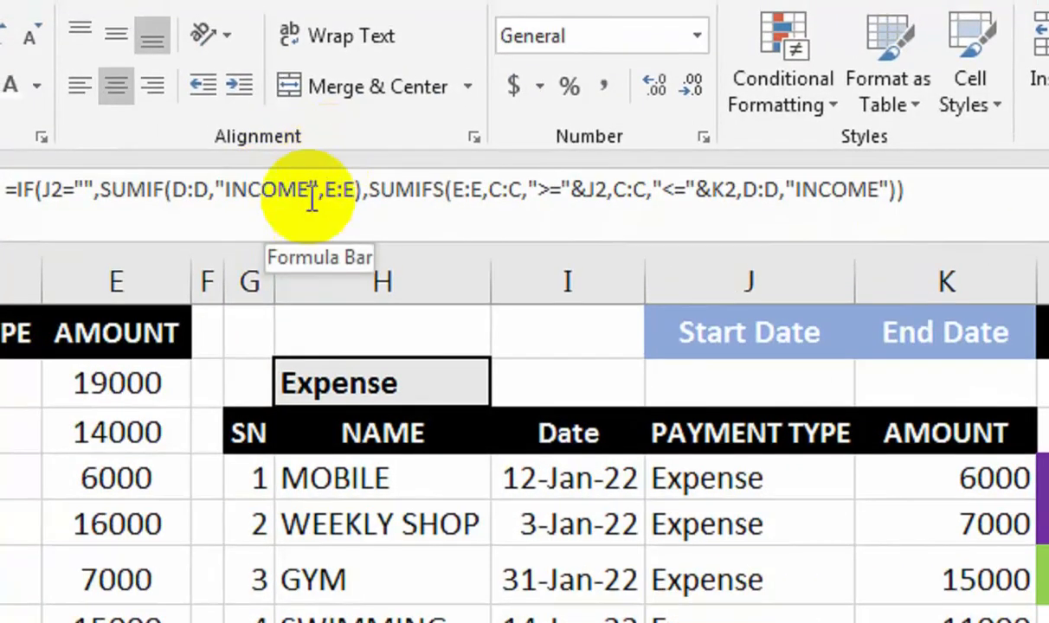
Replace both "INCOME" criteria in the M2 formula with "EXPENSE", in the SUMIF and the SUMIFS, and enter the formula
{"action": "double_click", "coordinate": [269, 192]}
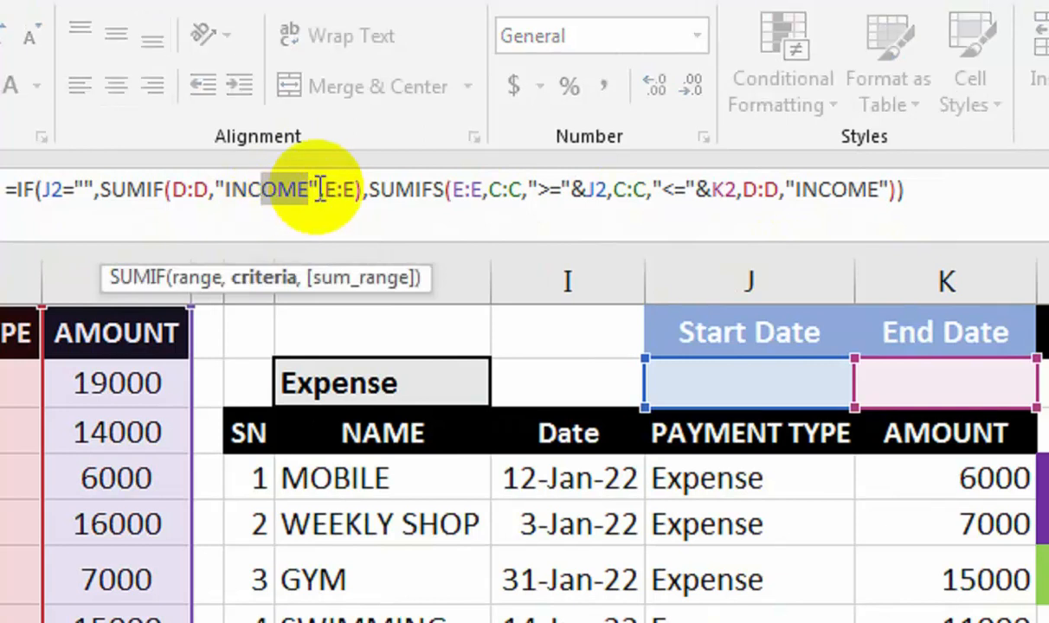
{"action": "left_click_drag", "start_coordinate": [315, 189], "coordinate": [228, 192]}
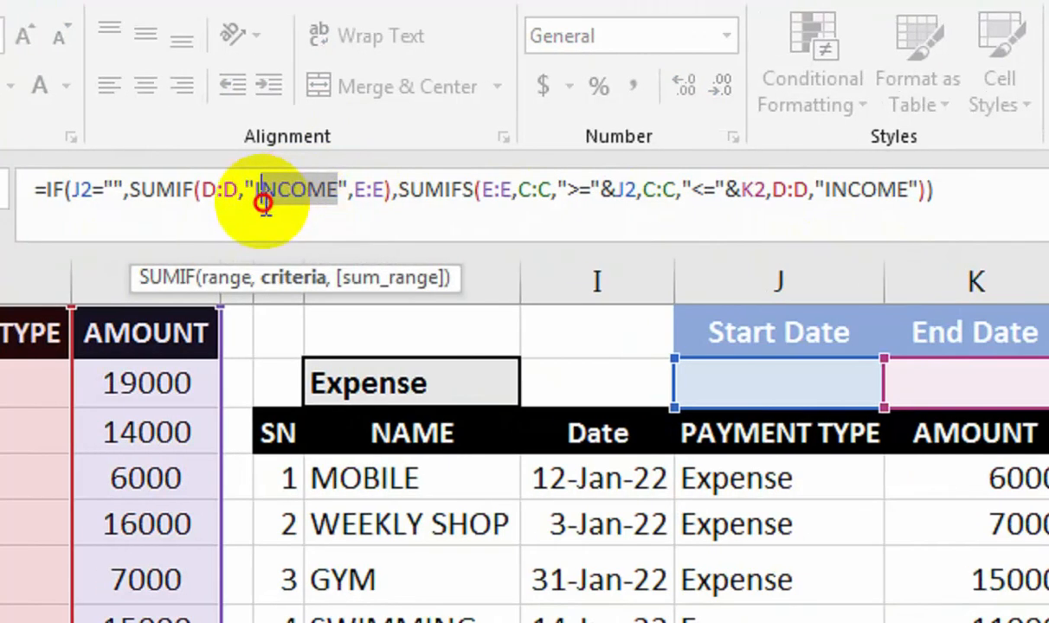
{"action": "type", "text": "EXPENSE"}
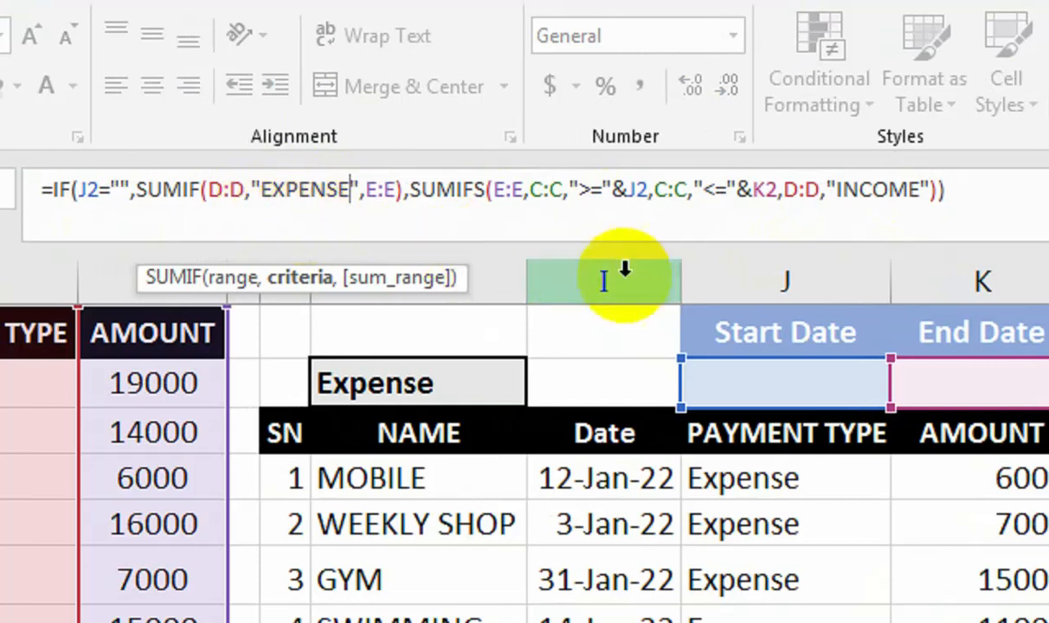
{"action": "left_click_drag", "start_coordinate": [811, 188], "coordinate": [702, 213]}
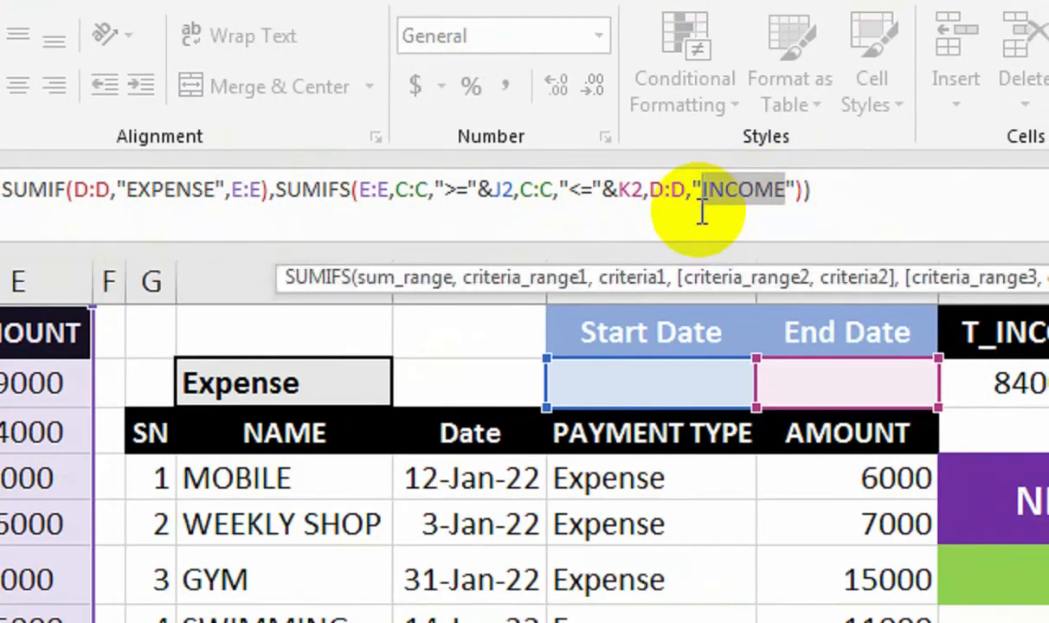
{"action": "type", "text": "EXPENS"}
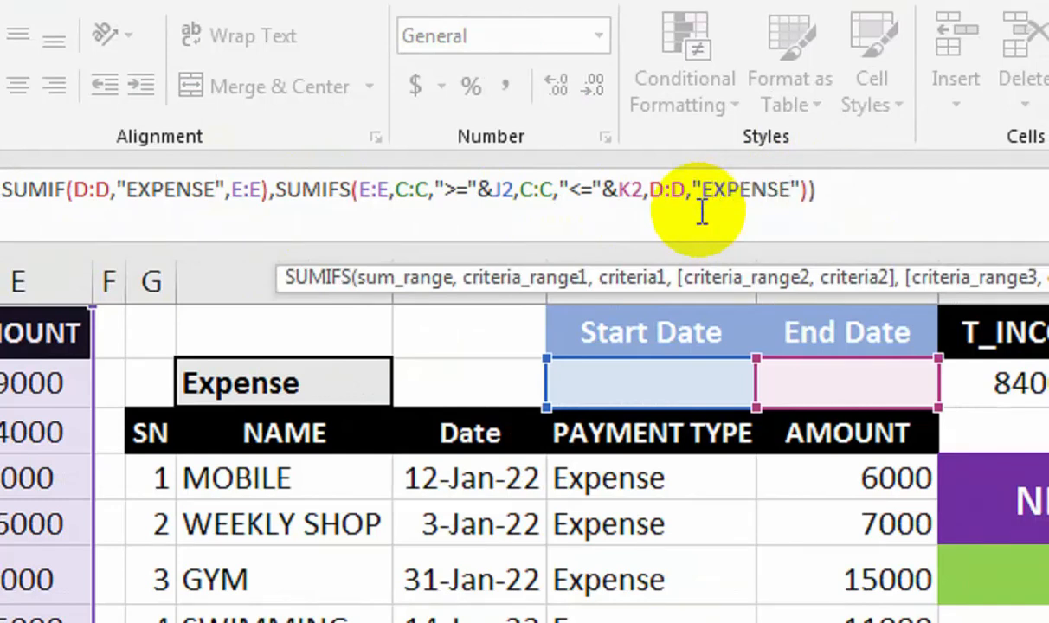
{"action": "key", "text": "Return"}
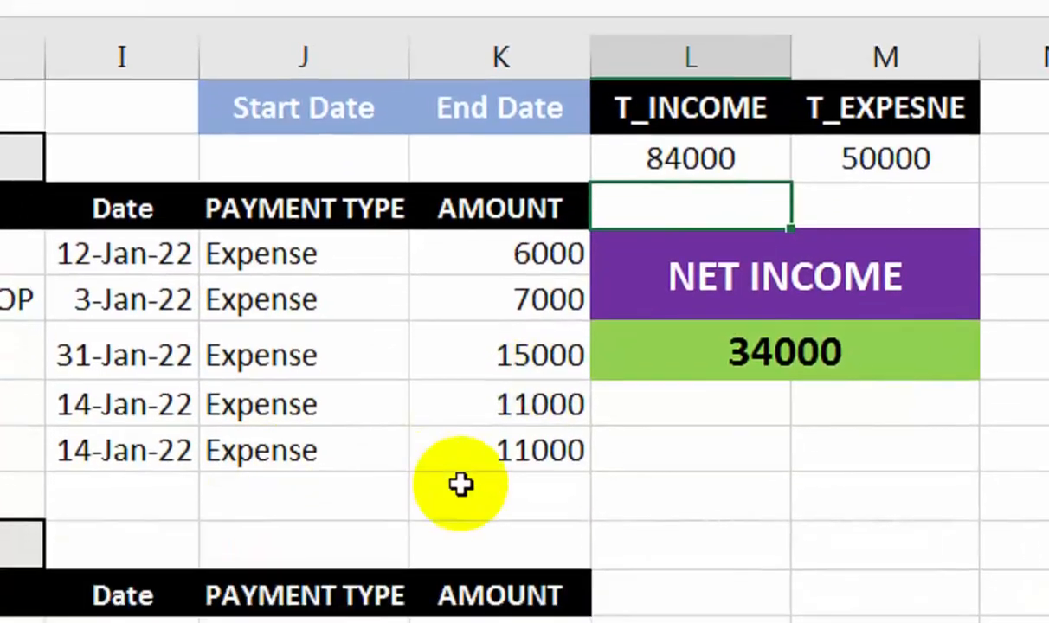
Sum the first table's expense amounts K4:K8 in cell L9 to cross-check the T_EXPESNE total
{"action": "left_click", "coordinate": [459, 468]}
{"action": "key", "text": "Right"}
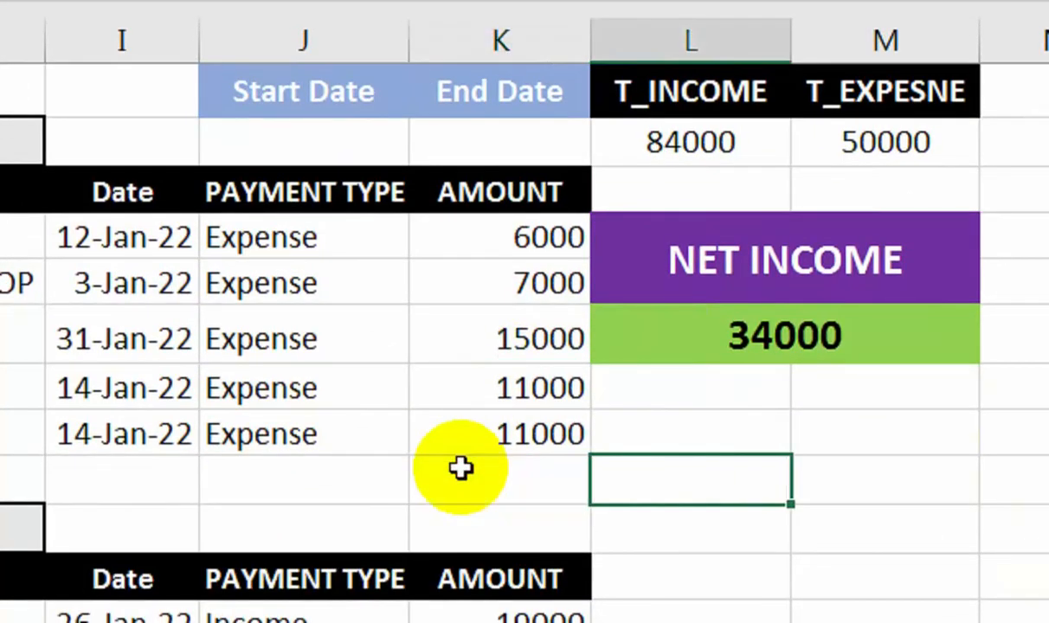
{"action": "type", "text": "=SUM("}
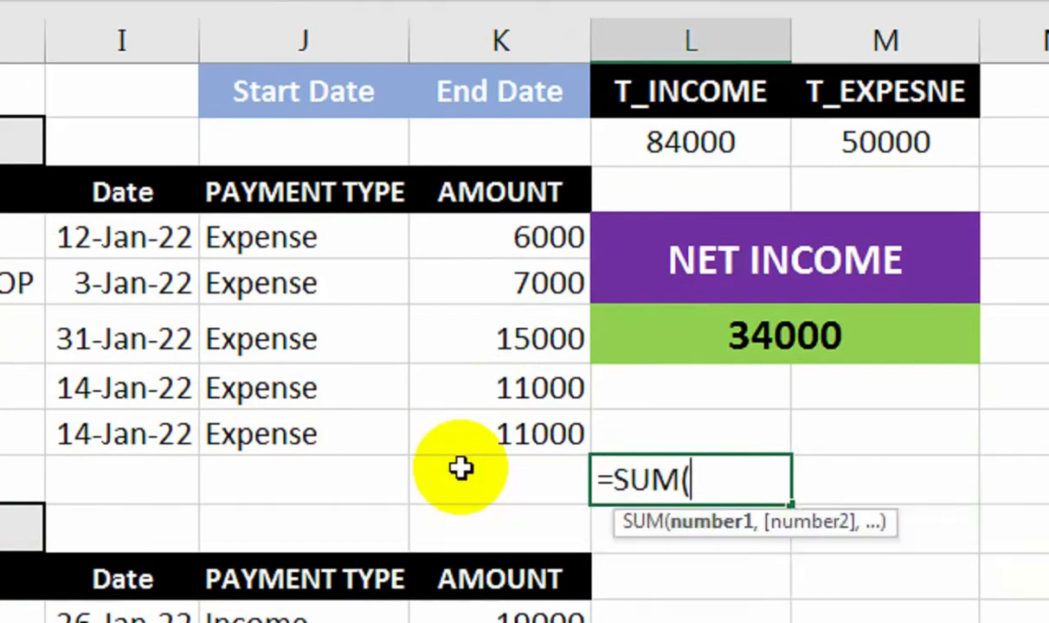
{"action": "key", "text": "Left"}
{"action": "key", "text": "Up"}
{"action": "key", "text": "shift+Up"}
{"action": "key", "text": "shift+Up"}
{"action": "key", "text": "shift+Up"}
{"action": "key", "text": "shift+Up"}
{"action": "key", "text": "Return"}
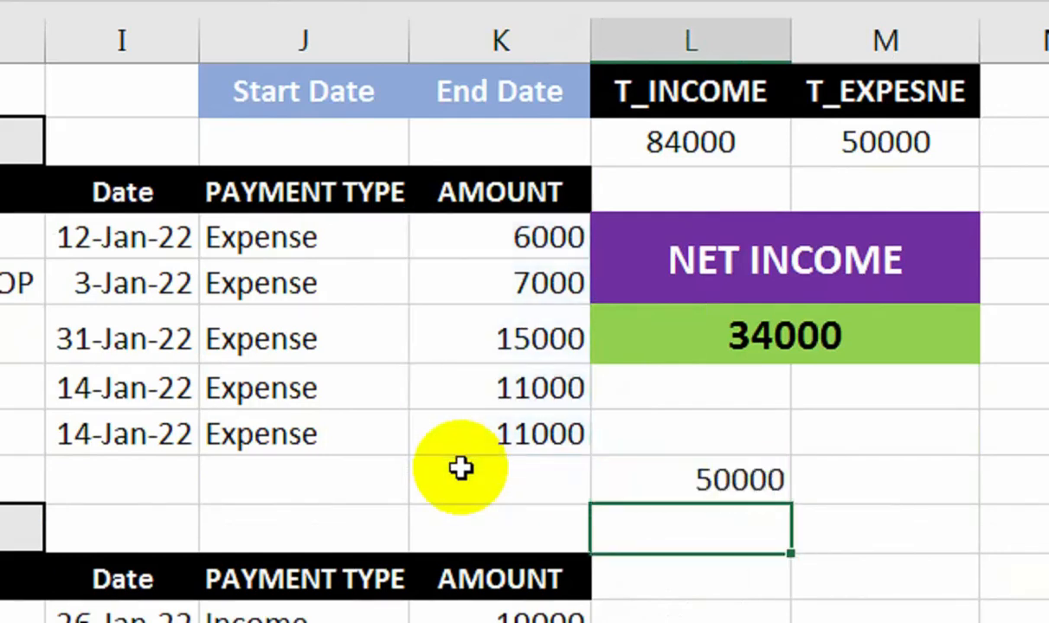
{"action": "key", "text": "Up"}
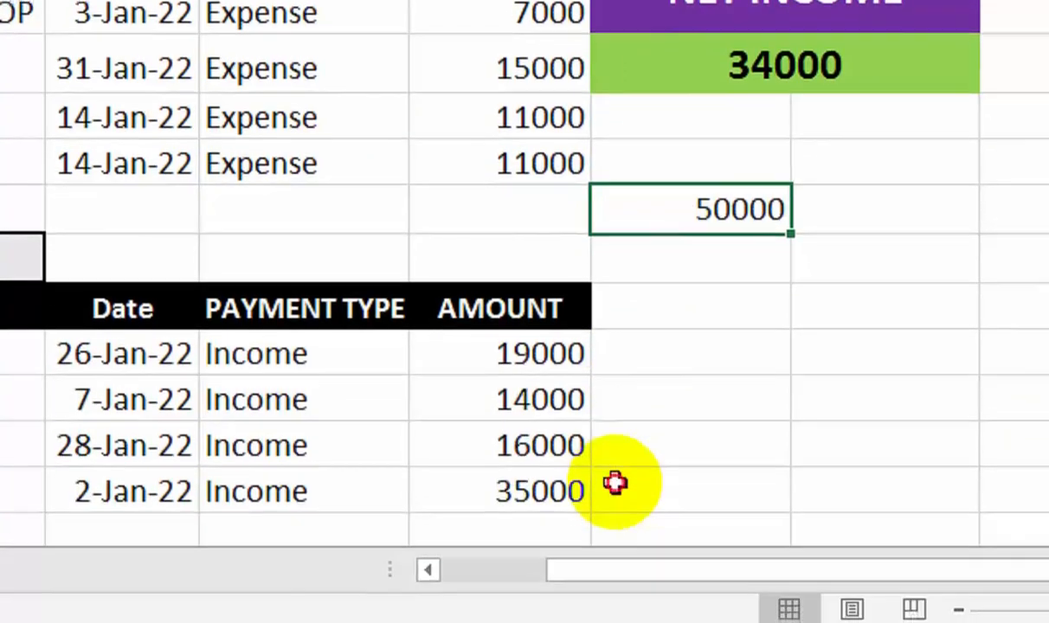
Sum the second table's income amounts K12:K15 in cell L15 to cross-check the T_INCOME total
{"action": "left_click", "coordinate": [615, 481]}
{"action": "type", "text": "=SUM("}
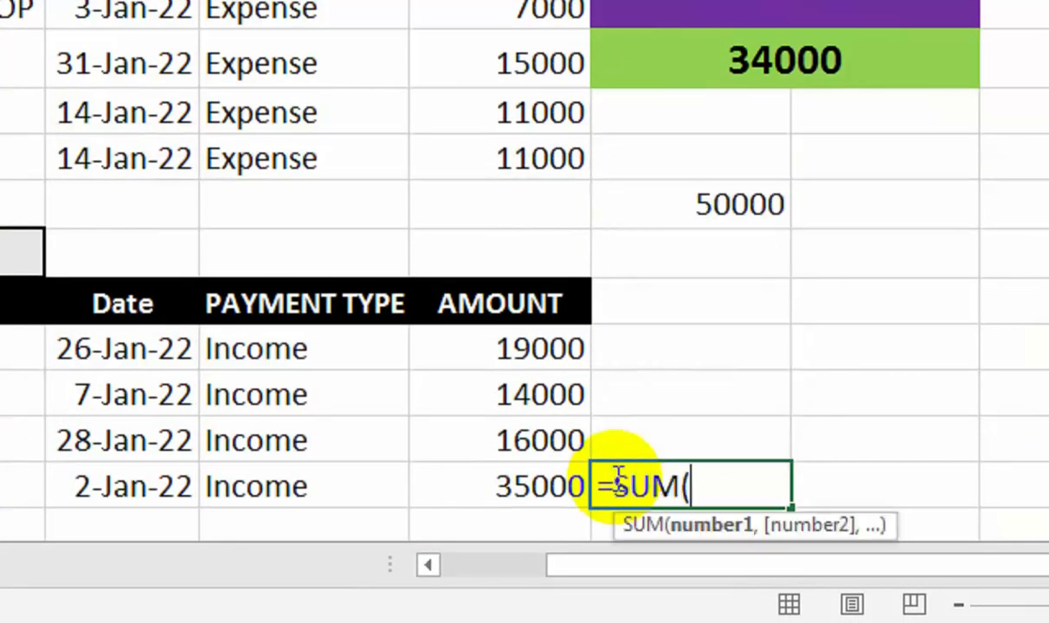
{"action": "key", "text": "Left"}
{"action": "key", "text": "shift+Up"}
{"action": "key", "text": "shift+Up"}
{"action": "key", "text": "shift+Up"}
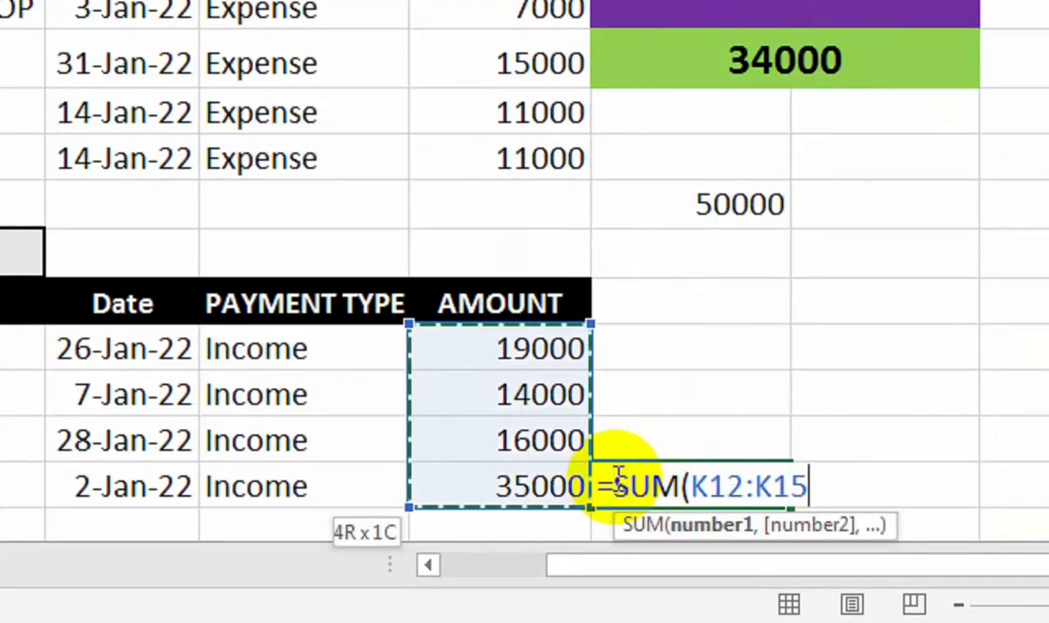
{"action": "type", "text": ")"}
{"action": "key", "text": "Return"}
Enter the label ENTER DATE in cell I2, beside the empty start and end date cells
{"action": "scroll", "coordinate": [813, 47], "scroll_direction": "up", "scroll_amount": 2}
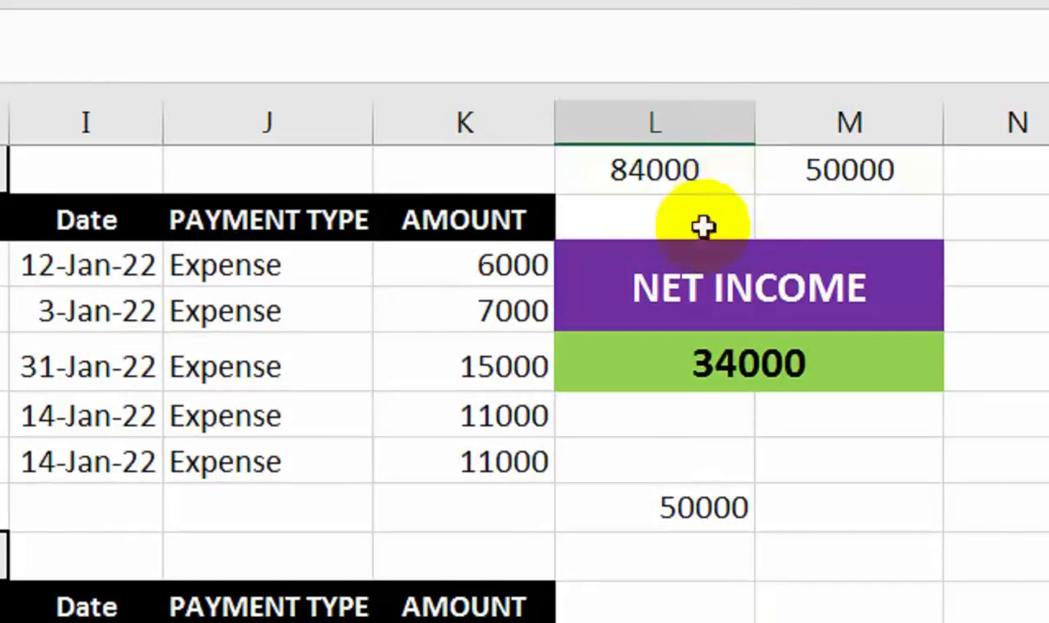
{"action": "scroll", "coordinate": [703, 227], "scroll_direction": "up", "scroll_amount": 1}
{"action": "left_click_drag", "start_coordinate": [425, 174], "coordinate": [365, 170]}
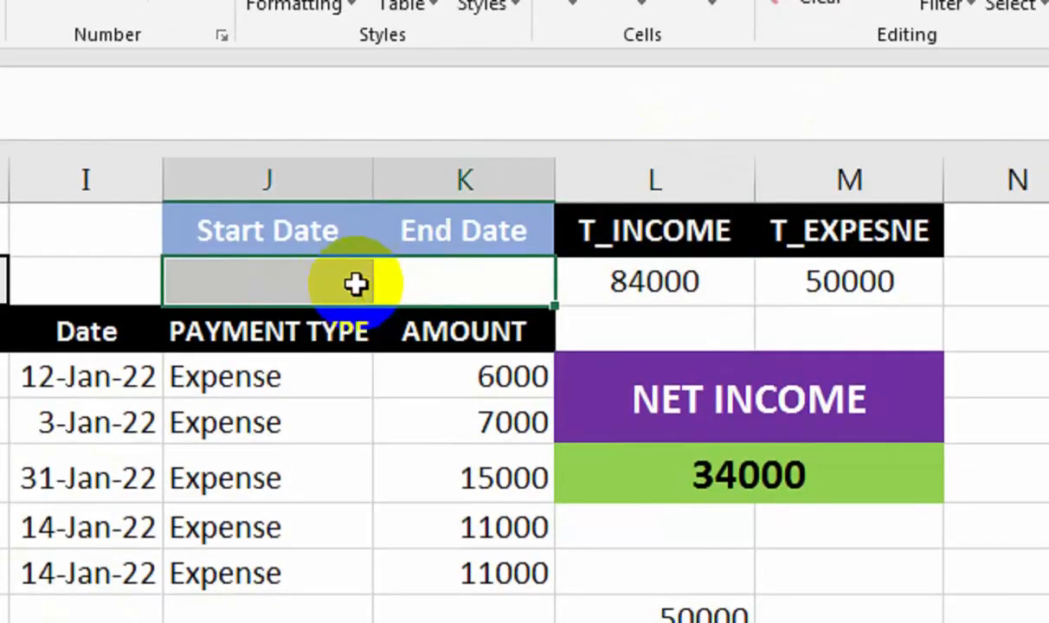
{"action": "left_click", "coordinate": [43, 279]}
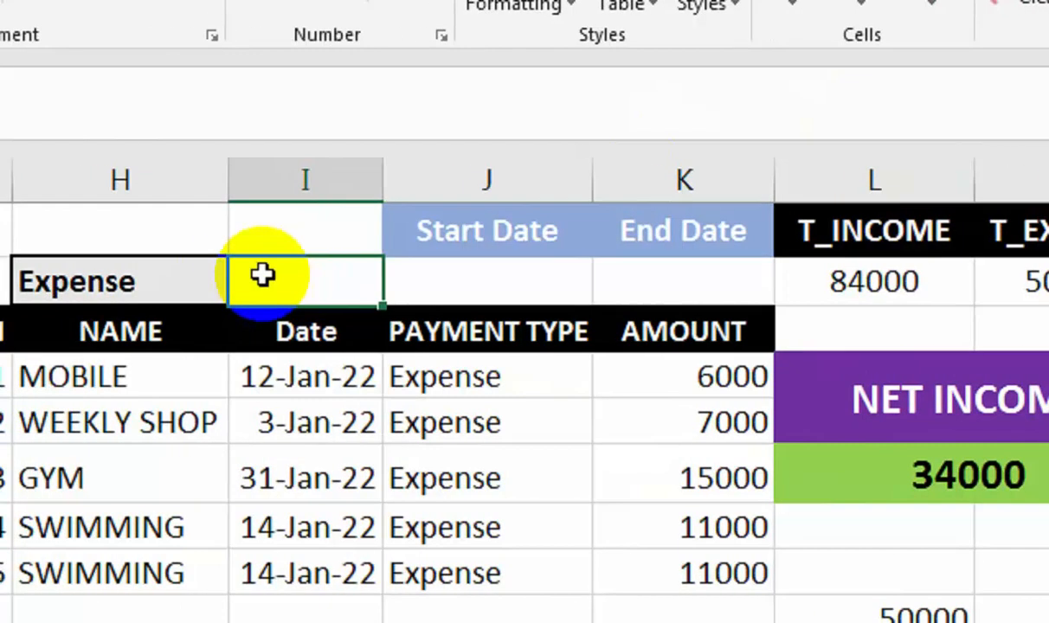
{"action": "type", "text": "ENTER DATE"}
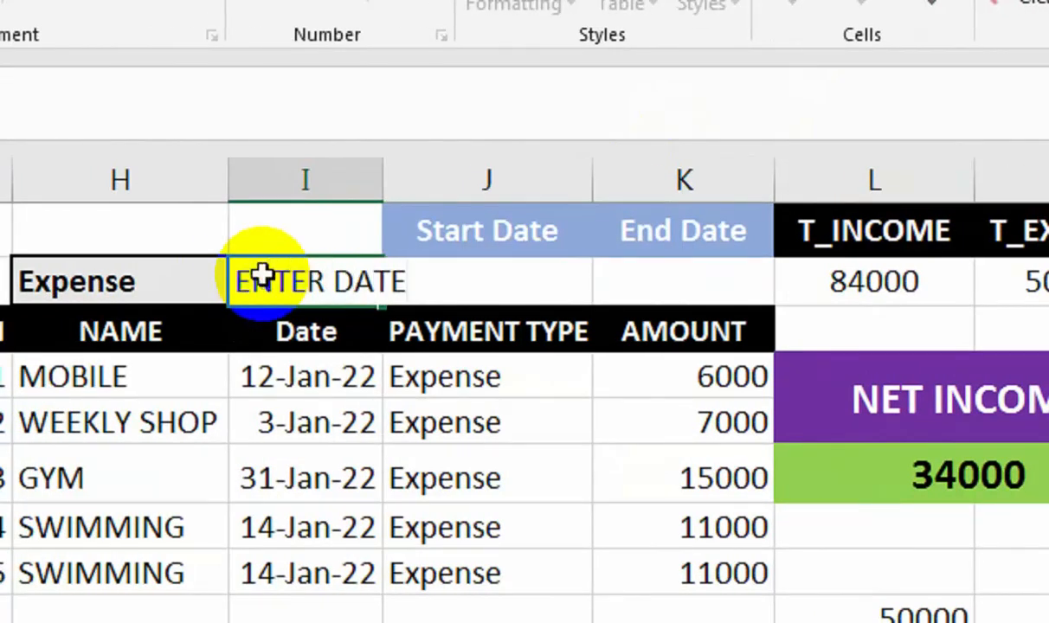
{"action": "key", "text": "Return"}
Format the ENTER DATE label by wrapping its text, merging and centering I1:I2, filling it green and making it bold
{"action": "left_click_drag", "start_coordinate": [285, 235], "coordinate": [288, 282]}
{"action": "left_click", "coordinate": [257, 141]}
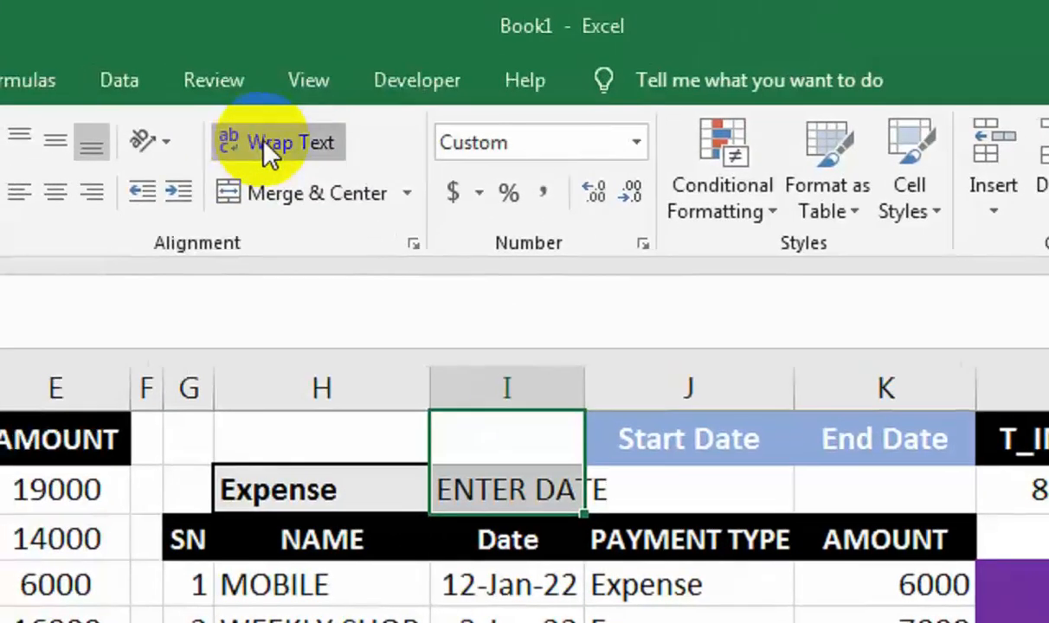
{"action": "left_click", "coordinate": [270, 194]}
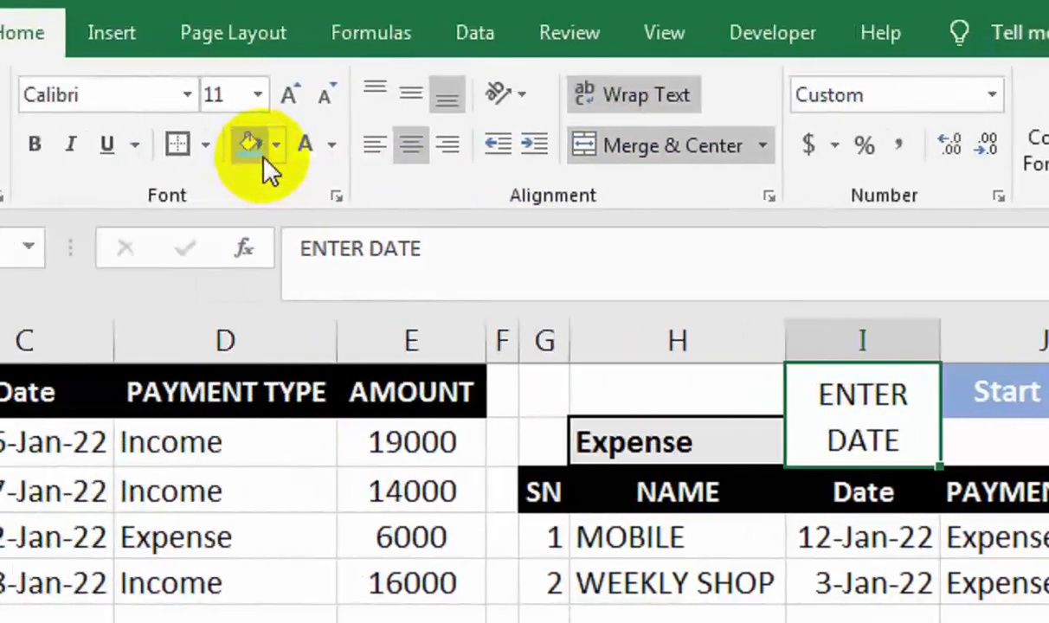
{"action": "left_click", "coordinate": [256, 149]}
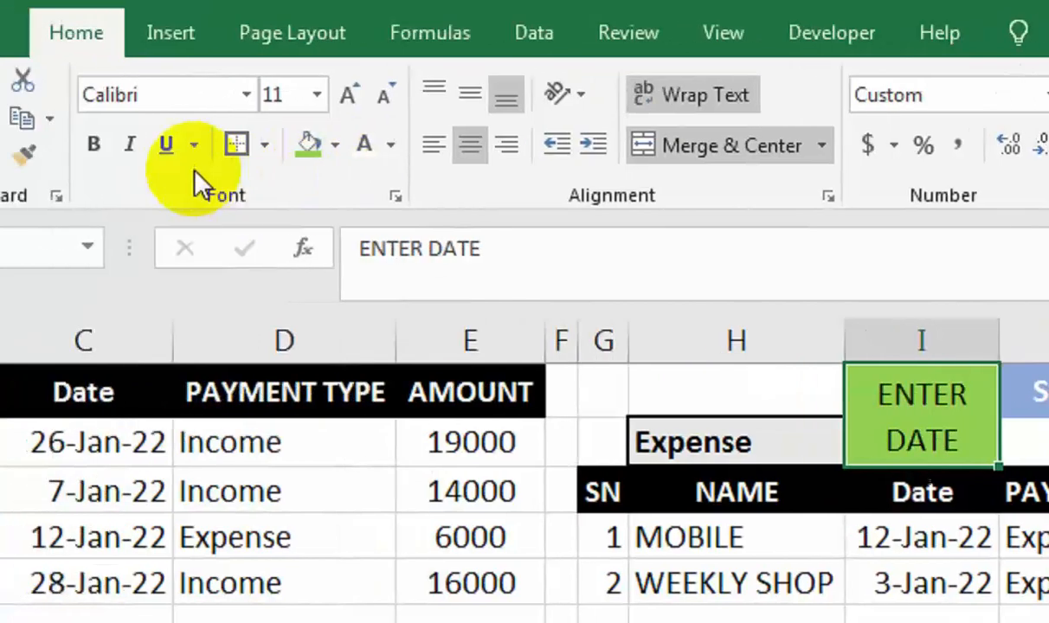
{"action": "left_click", "coordinate": [35, 144]}
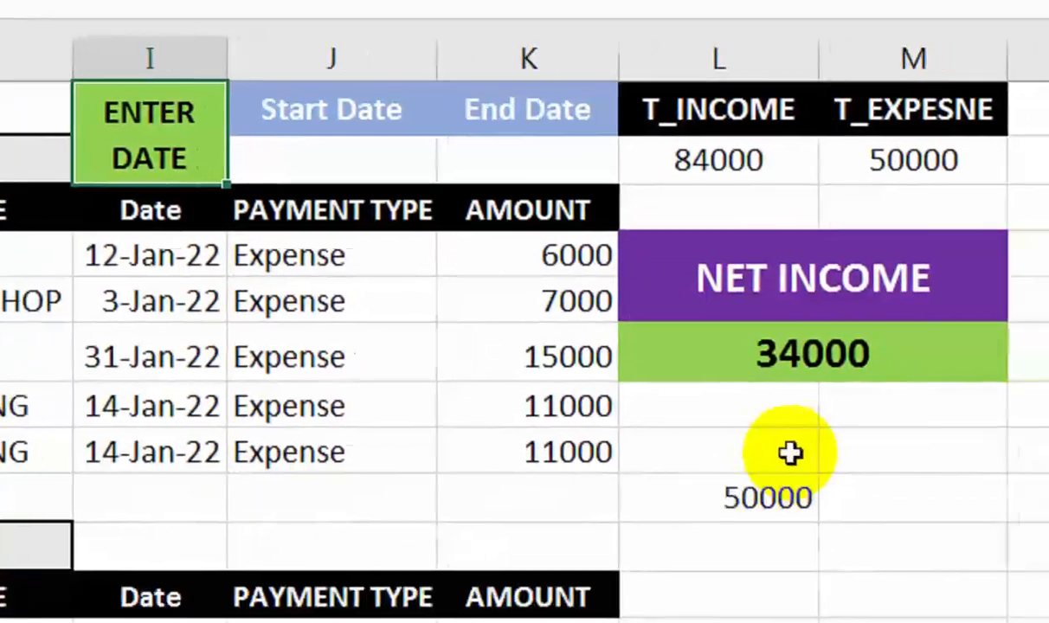
Inspect the NET INCOME formula in L6 and uncheck the INCOME AND EXPENSE check box
{"action": "double_click", "coordinate": [931, 579]}
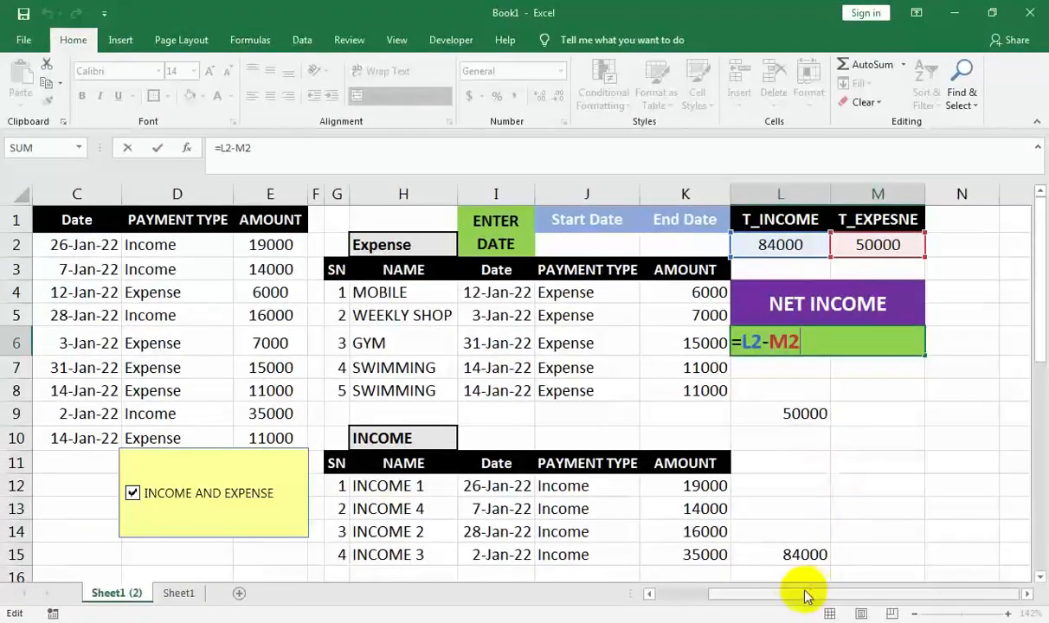
{"action": "left_click_drag", "start_coordinate": [807, 592], "coordinate": [746, 591]}
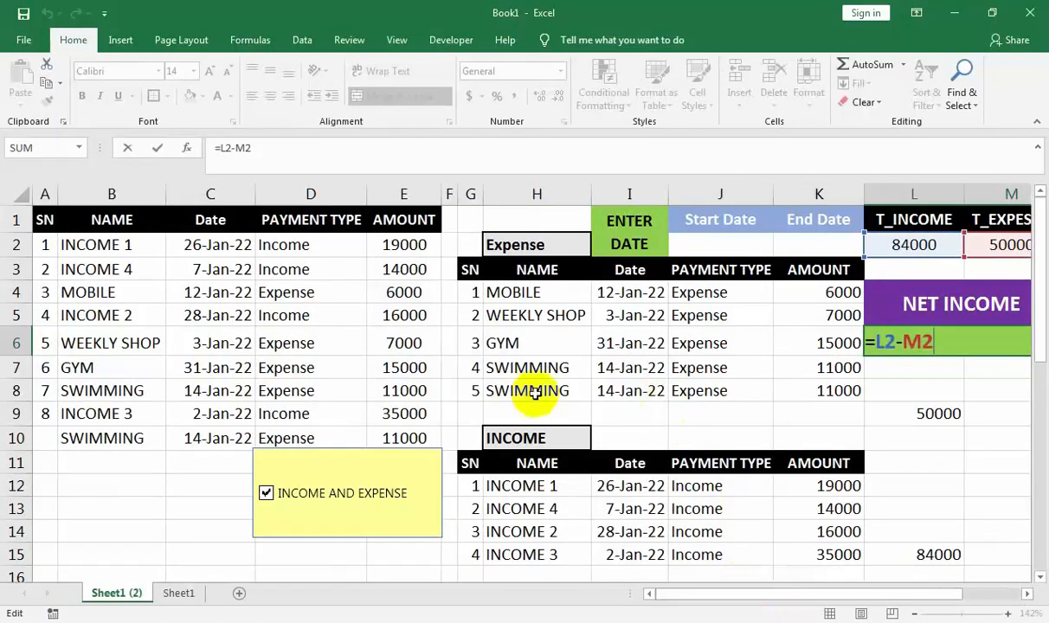
{"action": "left_click", "coordinate": [374, 501]}
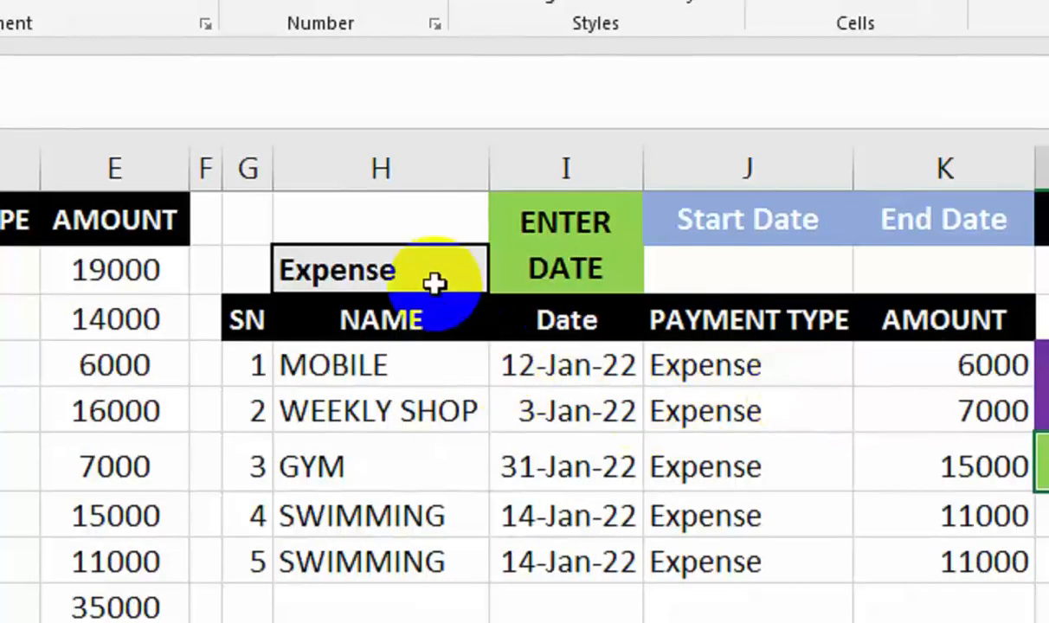
Select Expense as the payment type in H2 and turn the INCOME AND EXPENSE check box back on
{"action": "left_click", "coordinate": [587, 246]}
{"action": "left_click", "coordinate": [502, 277]}
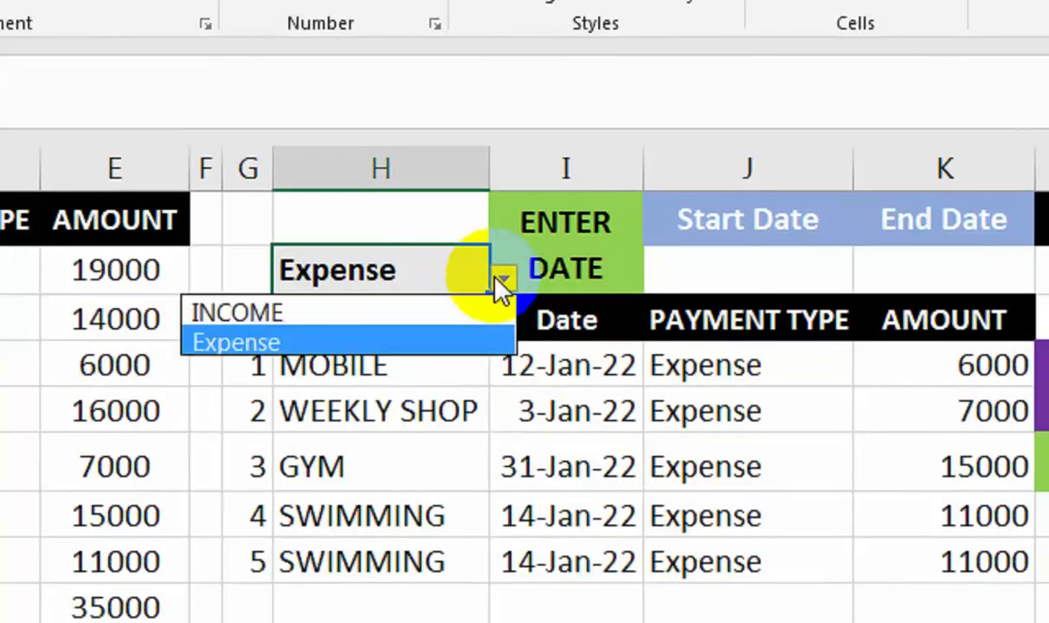
{"action": "left_click", "coordinate": [470, 308]}
{"action": "left_click", "coordinate": [459, 343]}
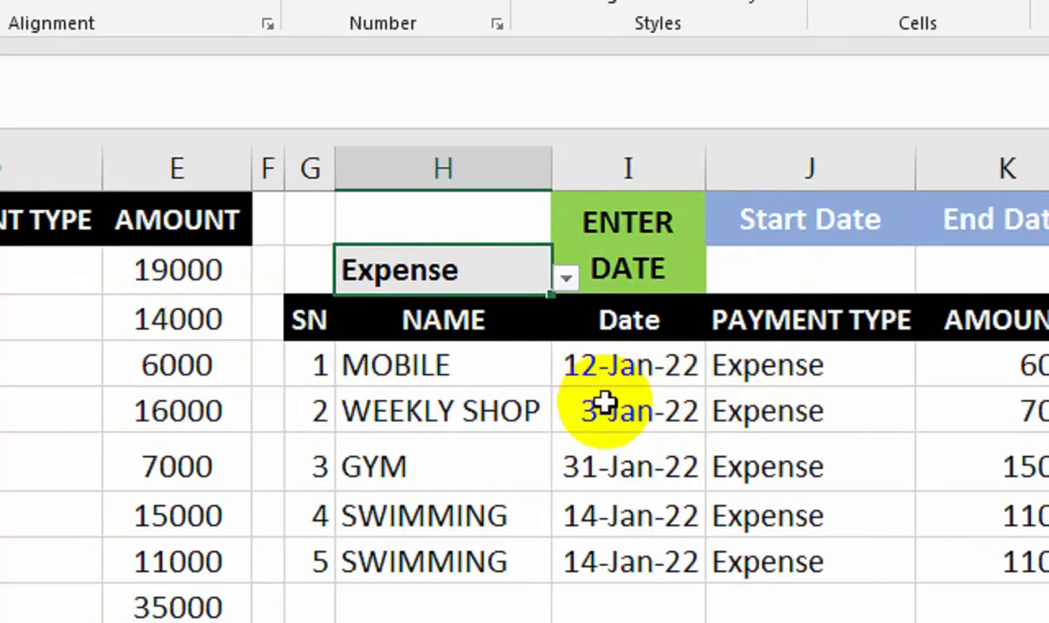
{"action": "left_click", "coordinate": [424, 281]}
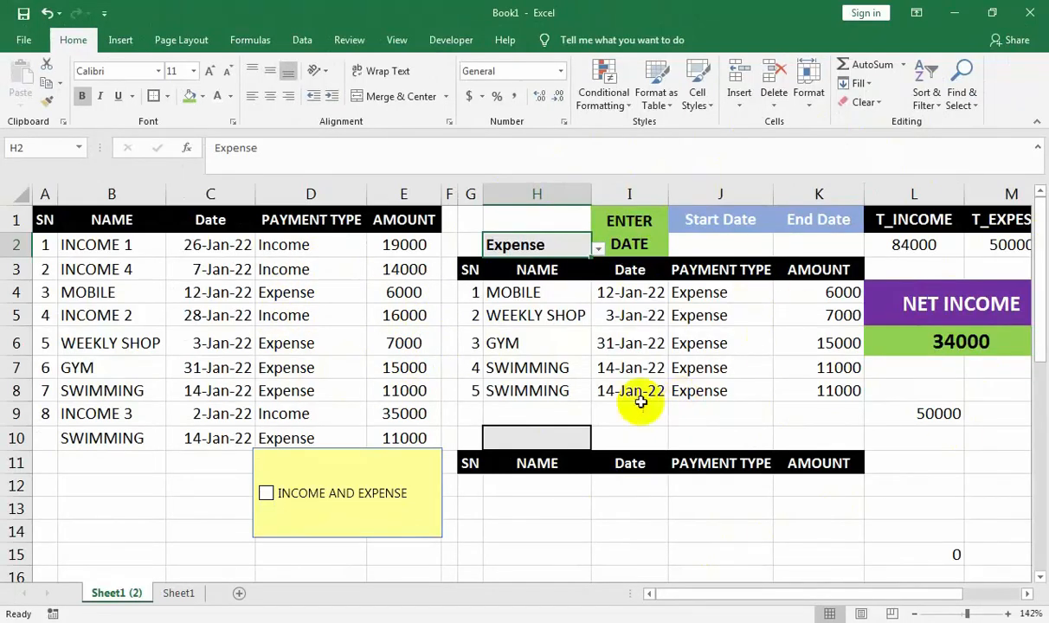
{"action": "left_click", "coordinate": [305, 500]}
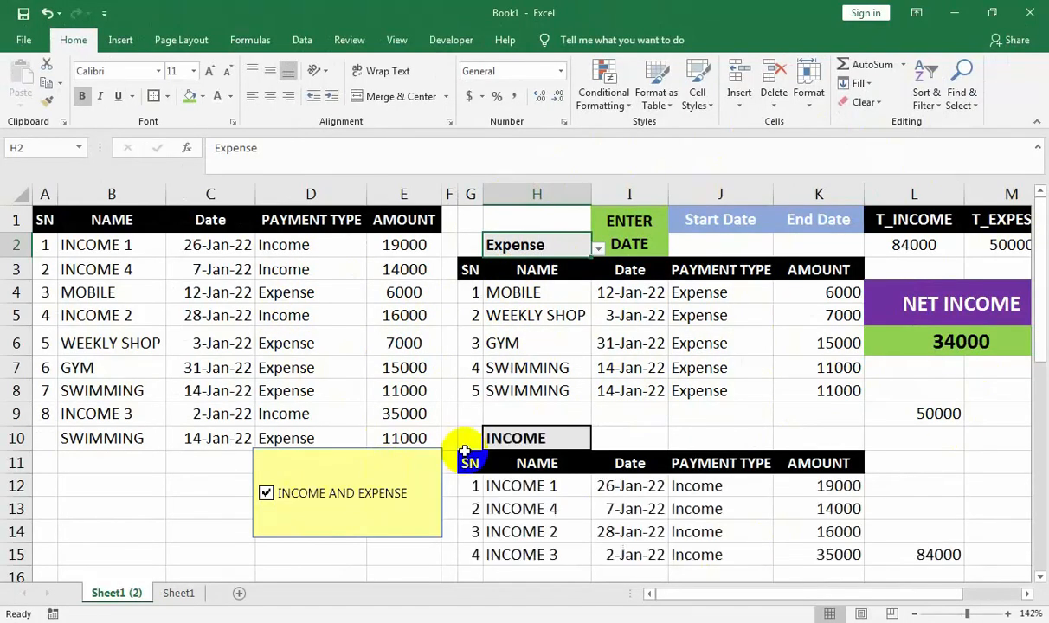